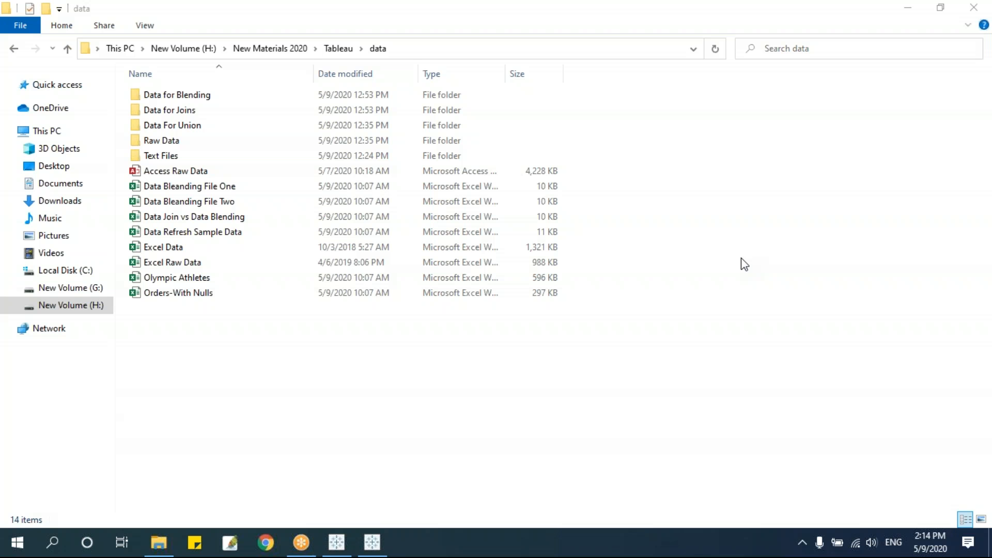
# Open the Data for Joins folder and launch its Data for Joins Excel workbook.
pyautogui.doubleClick(193, 110)
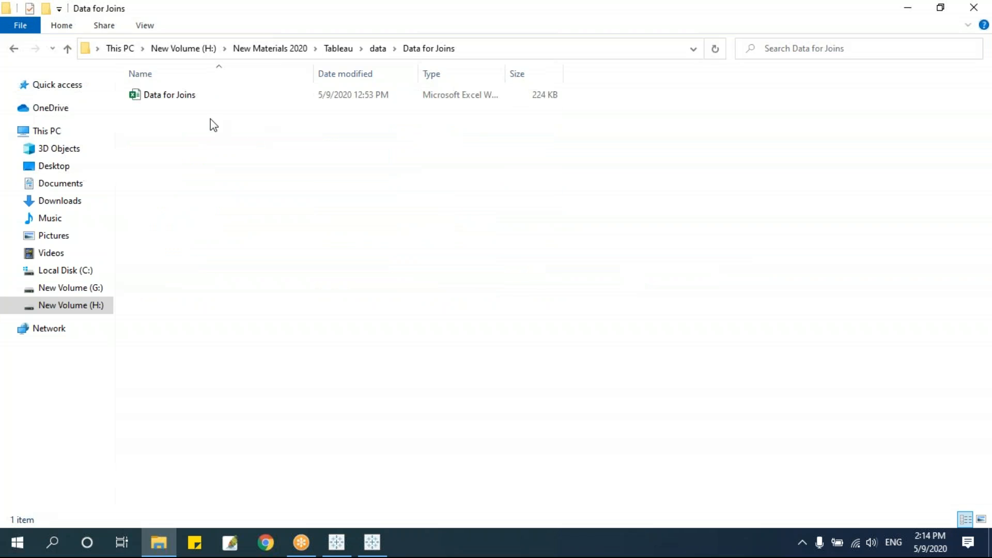
pyautogui.doubleClick(196, 96)
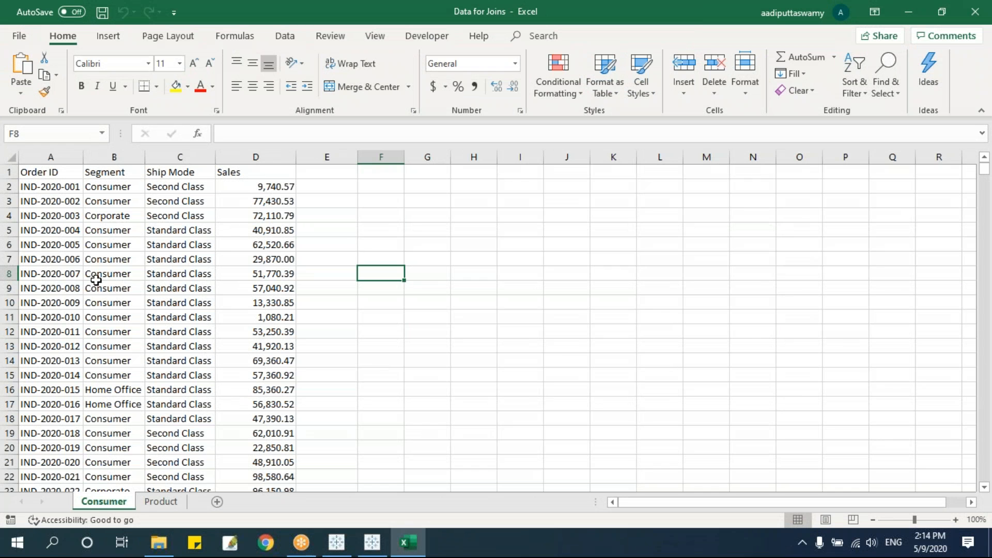
# Inspect the Consumer sheet's Segment, Ship Mode and Sales columns.
pyautogui.click(113, 237)
pyautogui.moveTo(129, 176); pyautogui.dragTo(132, 243)
pyautogui.moveTo(186, 175); pyautogui.dragTo(188, 244)
pyautogui.moveTo(253, 175); pyautogui.dragTo(259, 277)
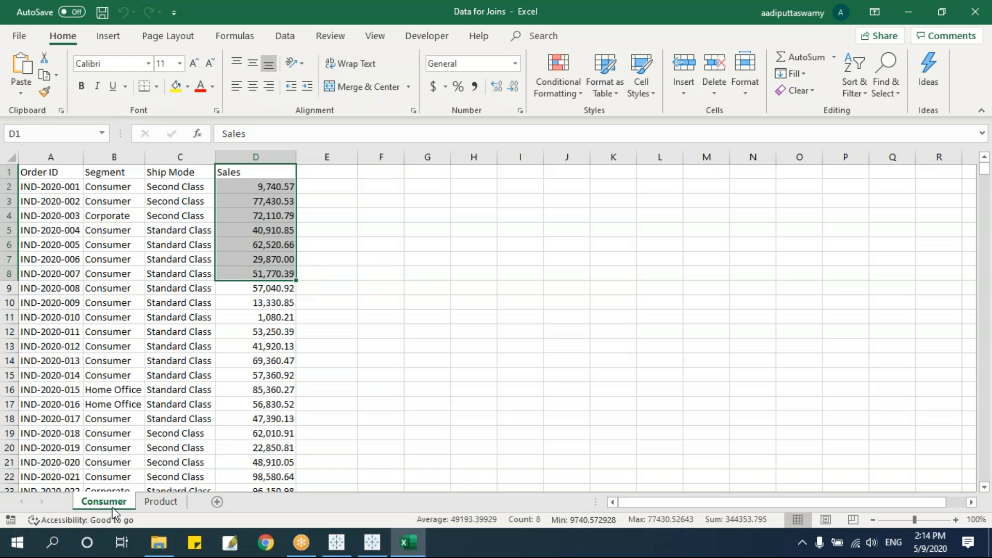
# Inspect the Product sheet's Order ID, Region, Category, Sub-Category and Quantity columns.
pyautogui.click(161, 502)
pyautogui.moveTo(36, 173); pyautogui.dragTo(51, 288)
pyautogui.moveTo(100, 172); pyautogui.dragTo(101, 288)
pyautogui.moveTo(157, 172); pyautogui.dragTo(158, 273)
pyautogui.moveTo(227, 172); pyautogui.dragTo(228, 260)
pyautogui.moveTo(299, 172); pyautogui.dragTo(303, 292)
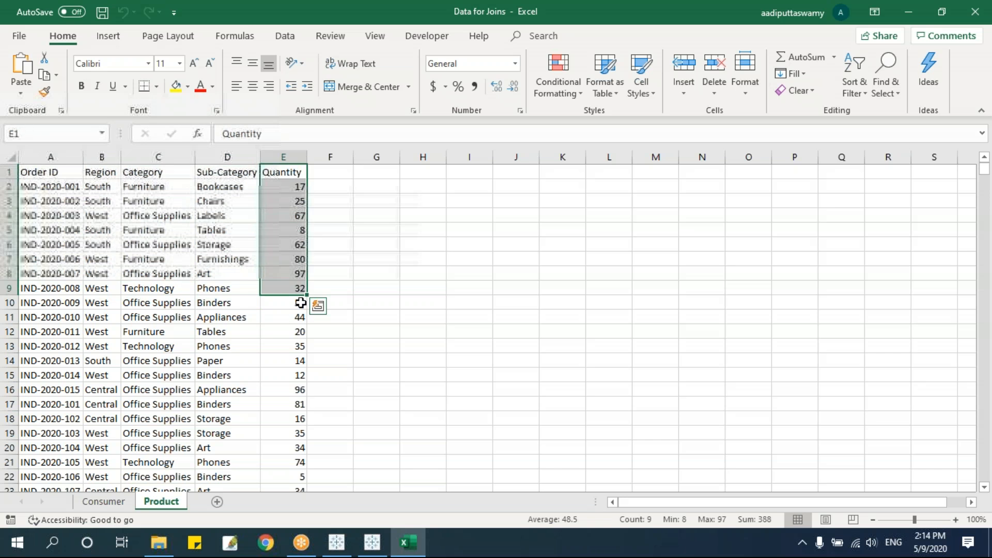
pyautogui.click(237, 359)
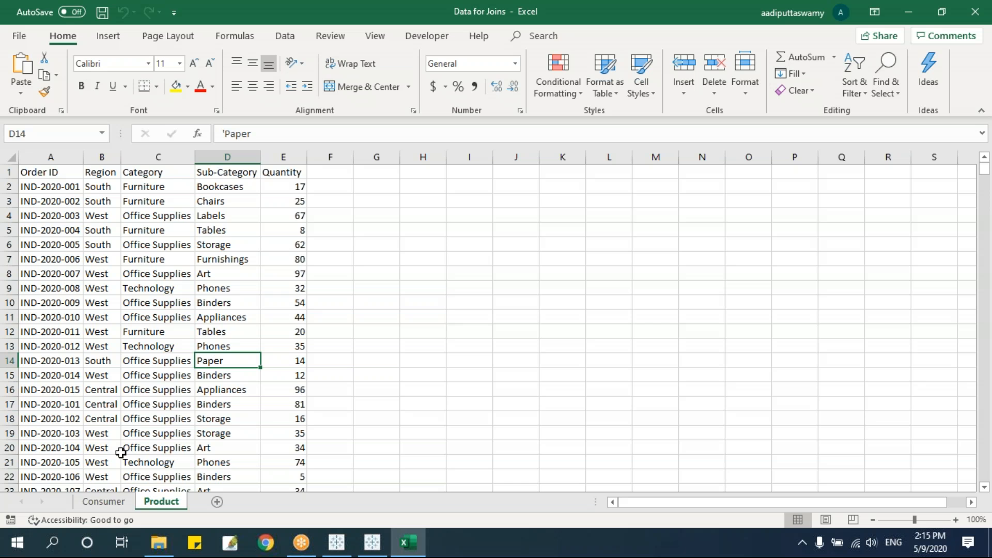
# Check the Sales value in Consumer cell D13, then bring up Tableau's start page.
pyautogui.click(99, 504)
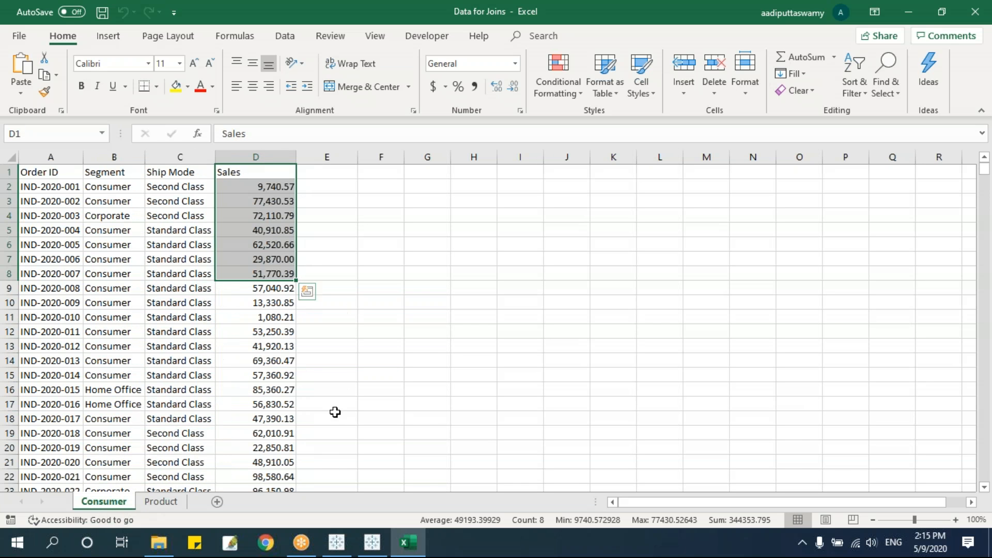
pyautogui.click(256, 346)
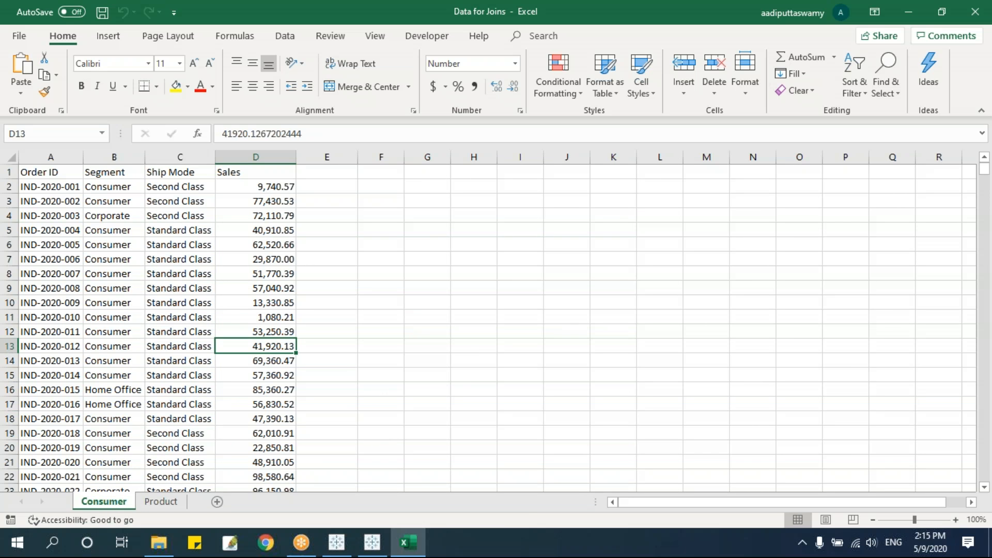
pyautogui.click(337, 543)
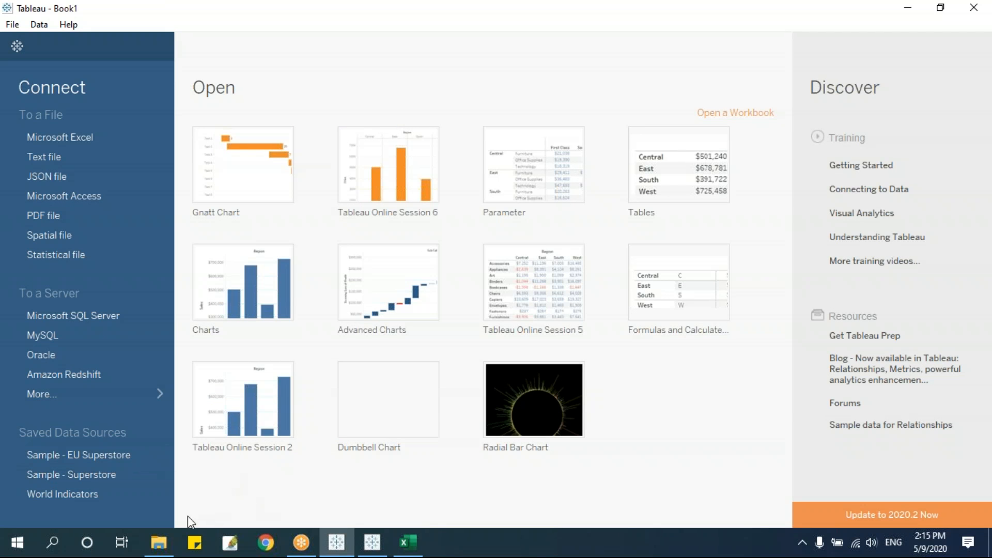
# Go back up to the data folder in File Explorer, then return to the Excel workbook.
pyautogui.click(158, 543)
pyautogui.click(252, 277)
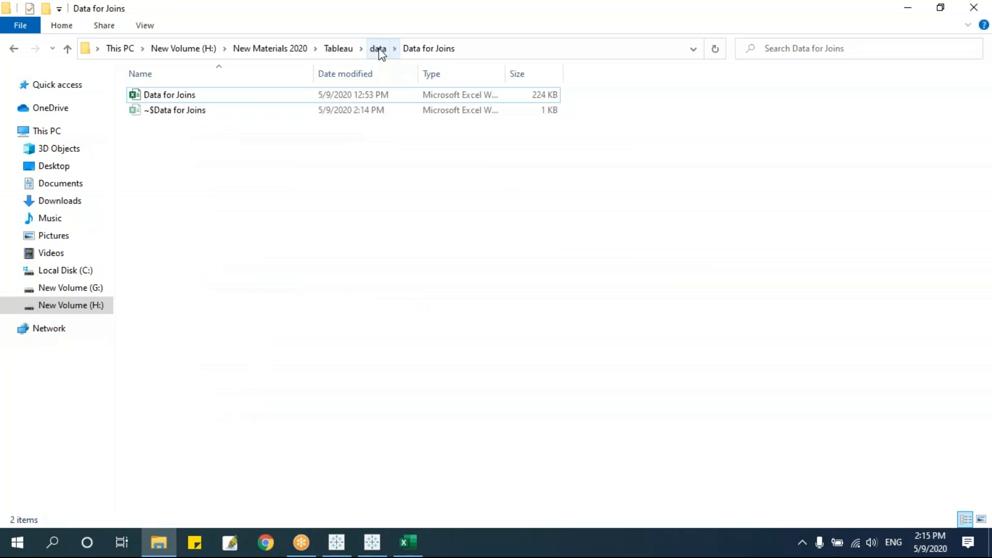
pyautogui.click(378, 48)
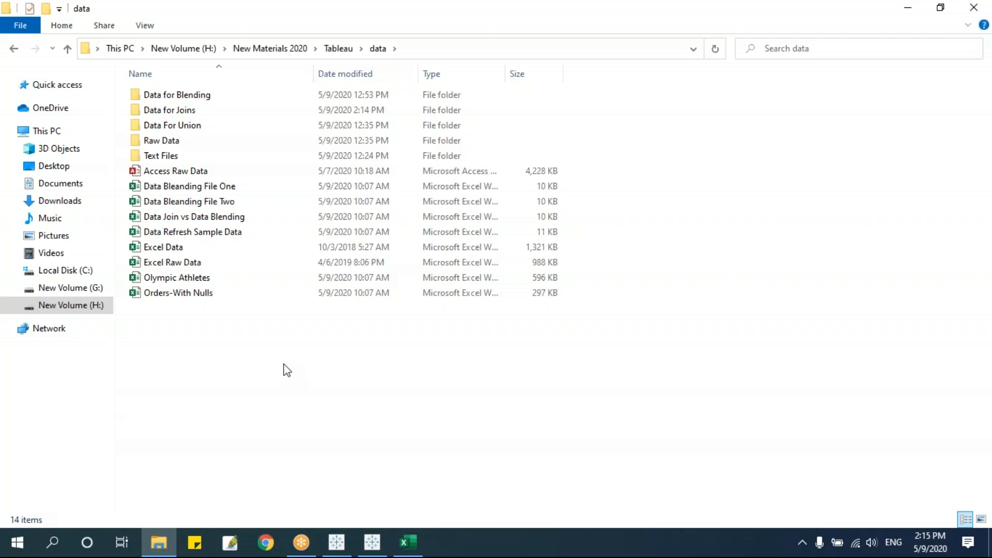
pyautogui.click(420, 540)
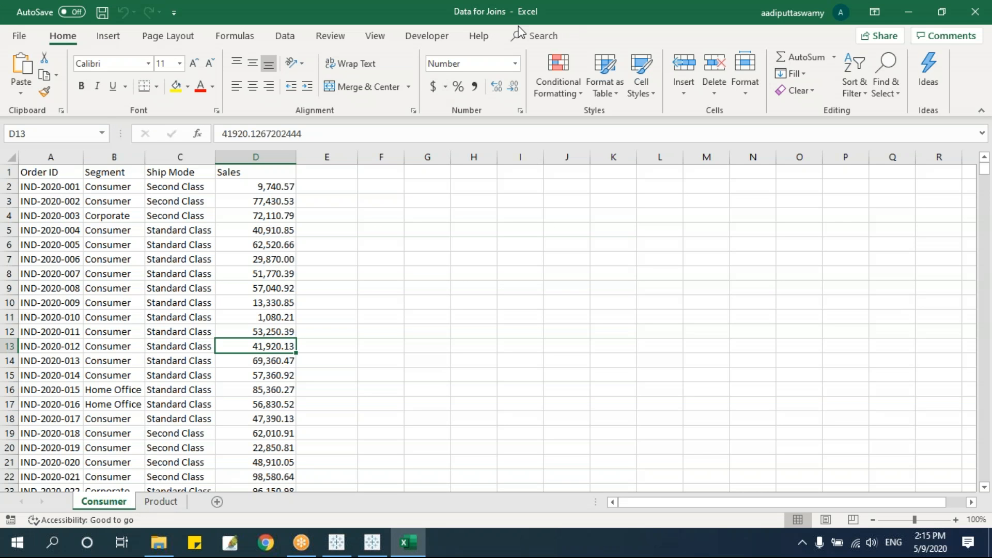
# Close the Data for Joins workbook with Ctrl+W and bring Tableau's Book1 start page forward.
pyautogui.click(674, 389)
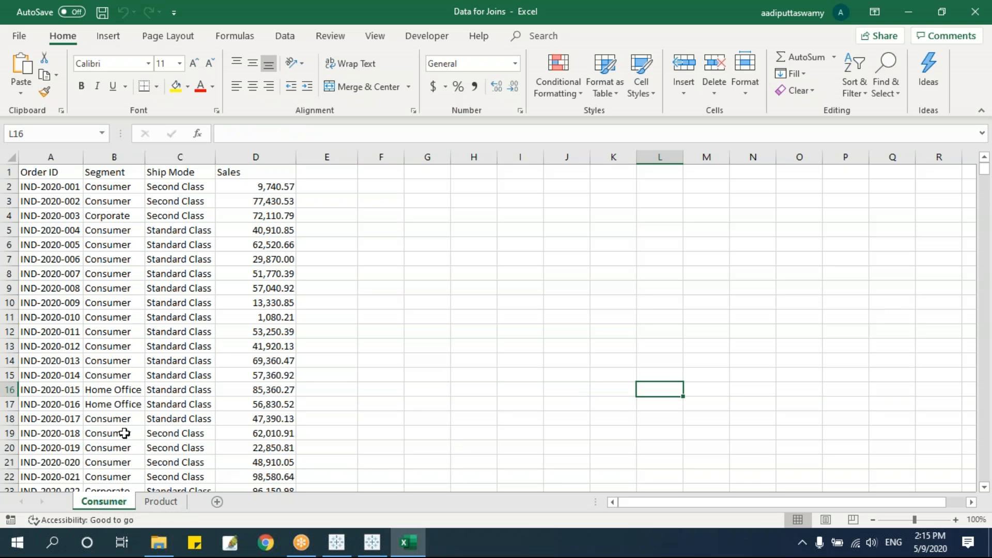
pyautogui.click(452, 334)
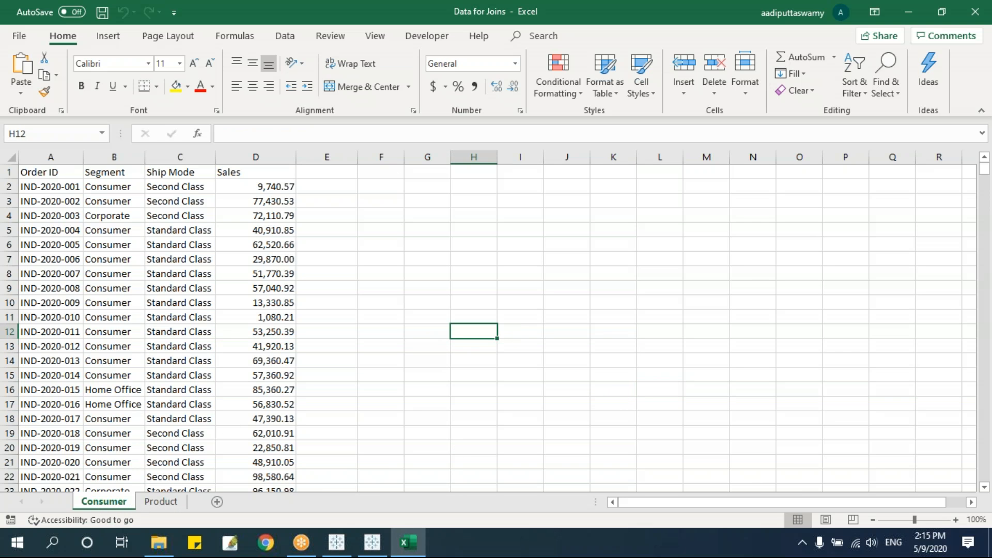
pyautogui.hotkey('ctrl', 'w')
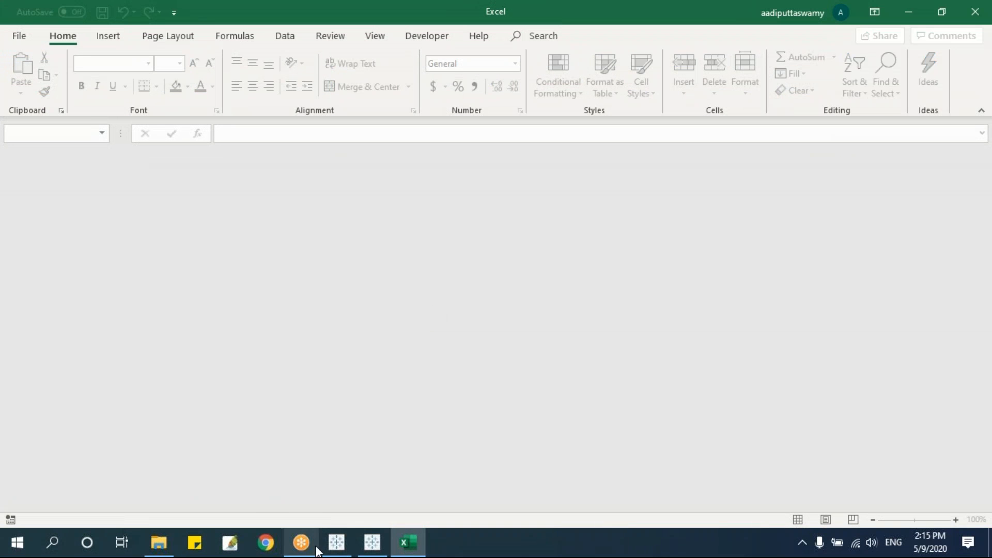
pyautogui.moveTo(337, 549)
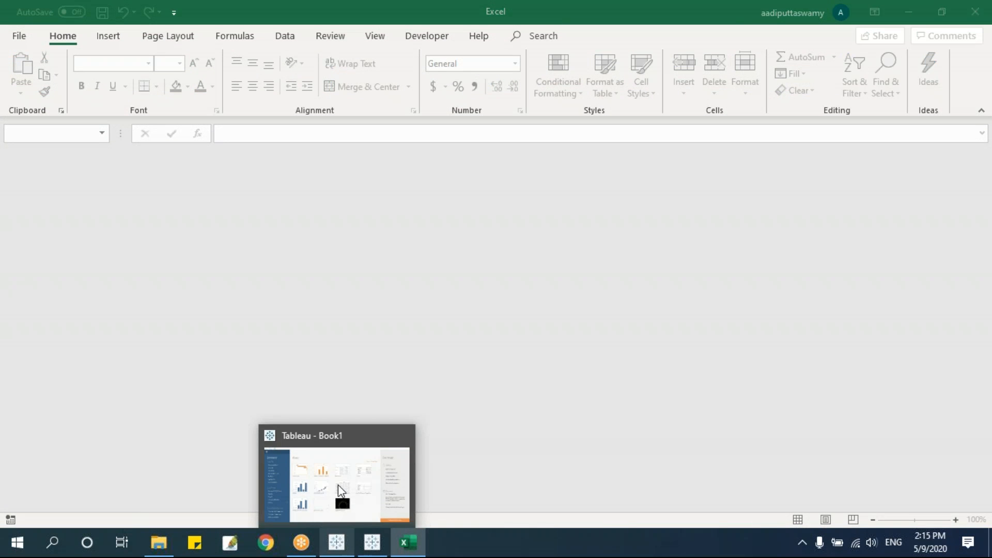
pyautogui.click(402, 493)
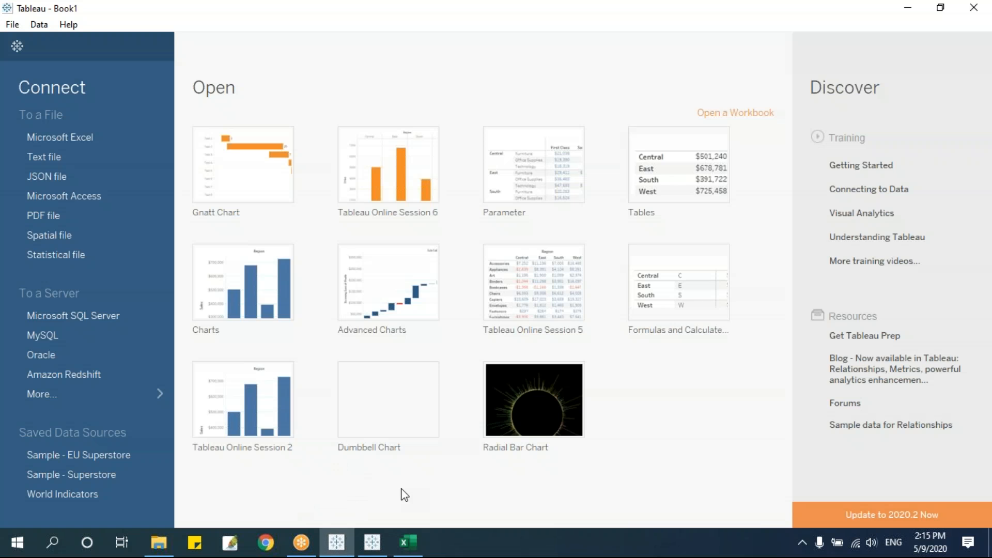
# Connect Tableau to the Data for Joins Excel workbook as a Microsoft Excel data source.
pyautogui.click(76, 137)
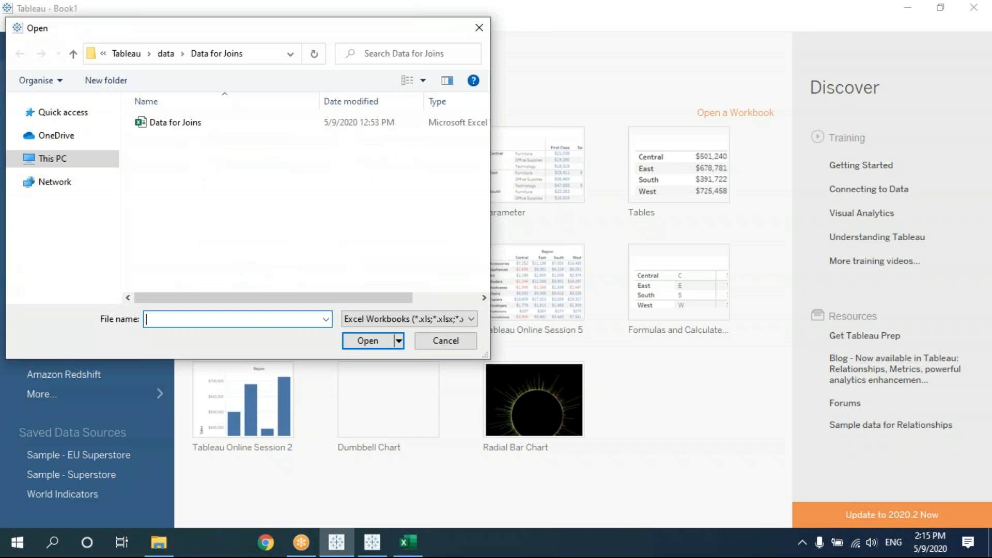
pyautogui.moveTo(230, 35); pyautogui.dragTo(377, 92)
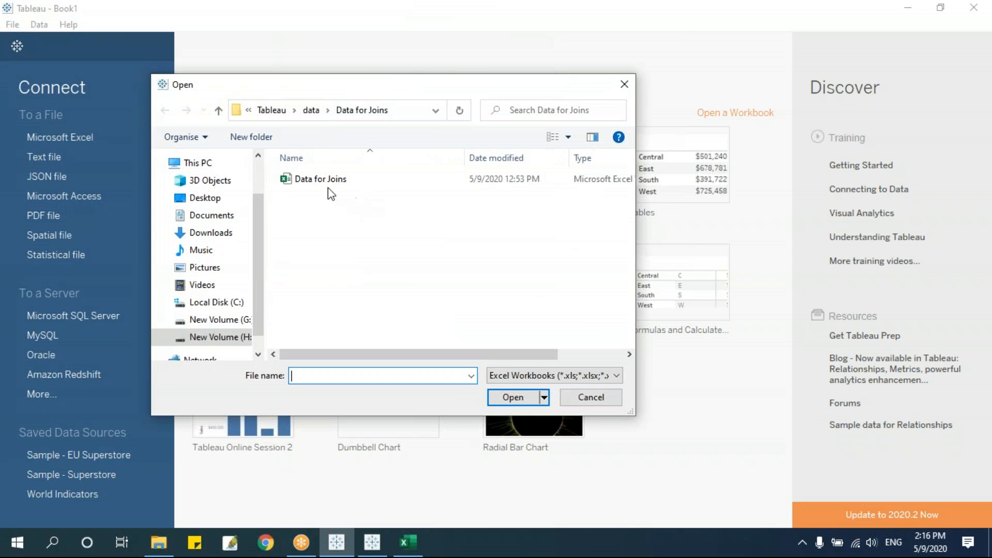
pyautogui.click(321, 181)
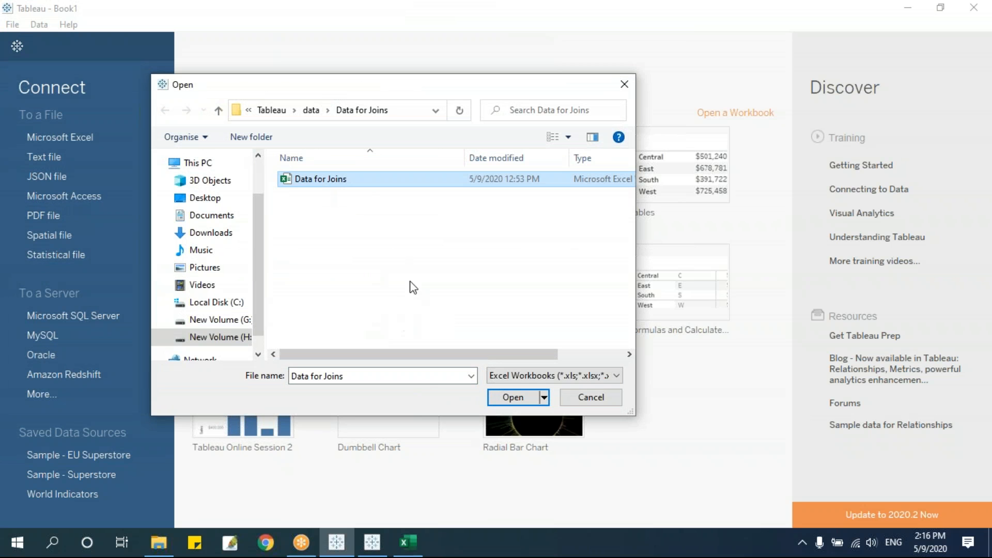
pyautogui.click(510, 398)
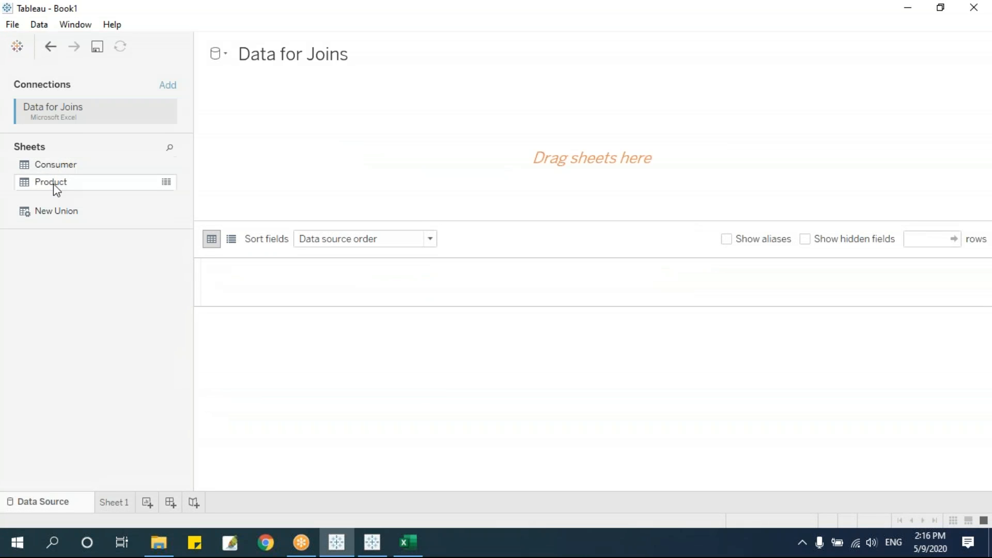
# Reopen Data for Joins from Excel's recent files, then return to Tableau's Data Source page.
pyautogui.click(407, 543)
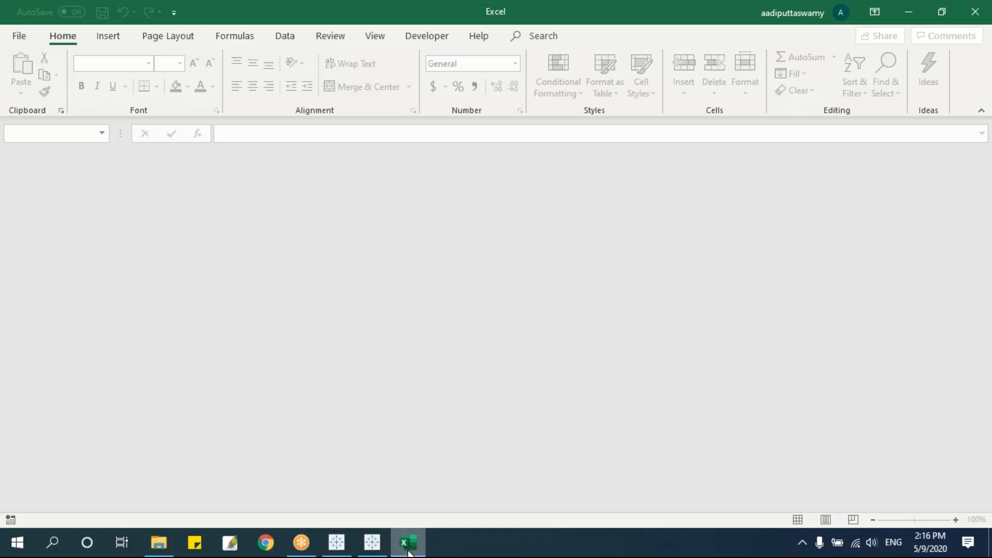
pyautogui.click(24, 34)
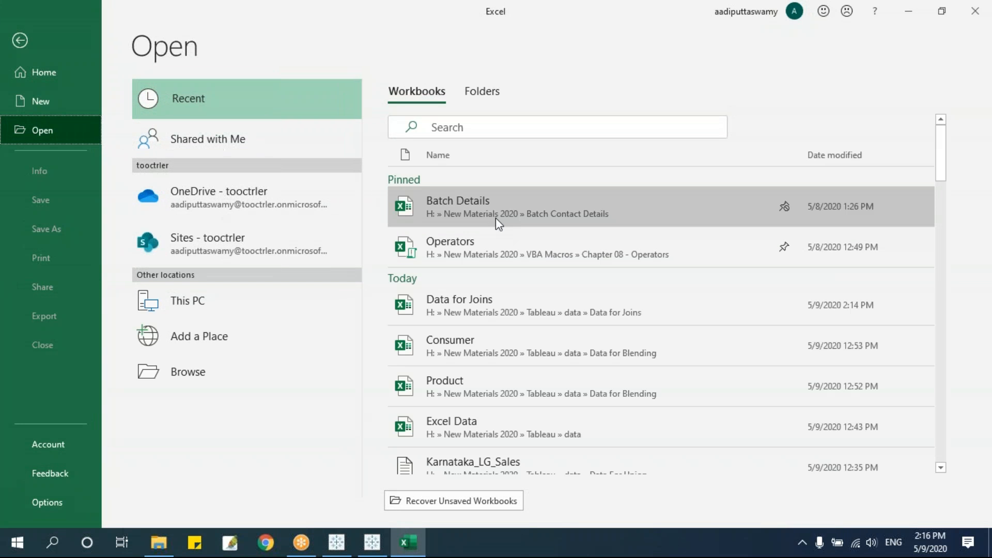
pyautogui.click(483, 301)
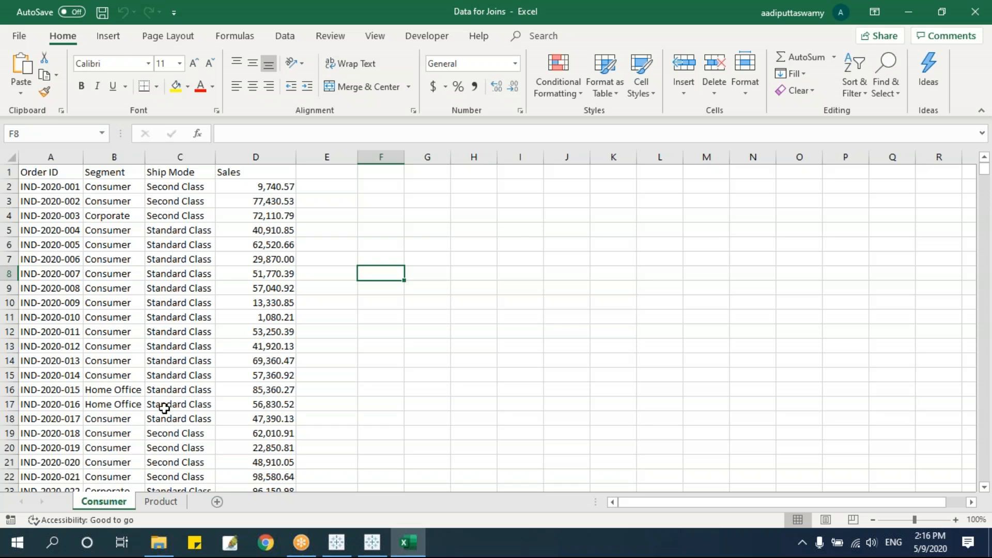
pyautogui.hotkey('alt', 'Tab')
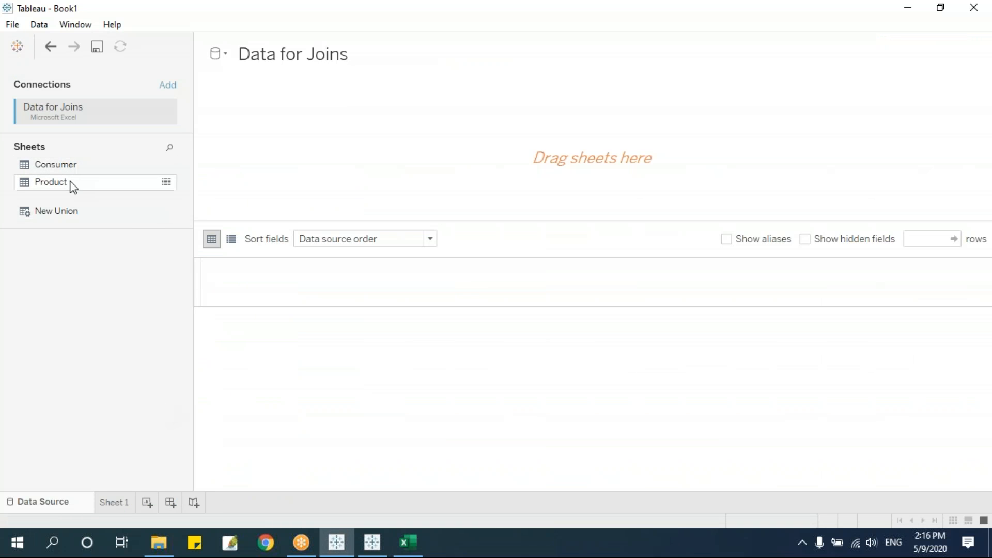
# Add the Consumer sheet to the data source and show SUM(Sales) by Segment on Sheet 1.
pyautogui.moveTo(66, 166); pyautogui.dragTo(482, 222)
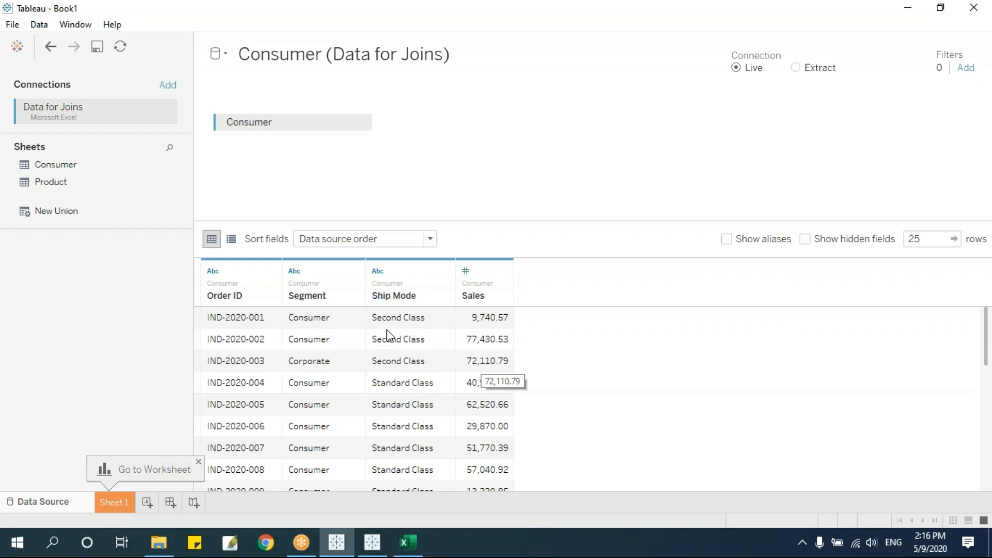
pyautogui.click(115, 502)
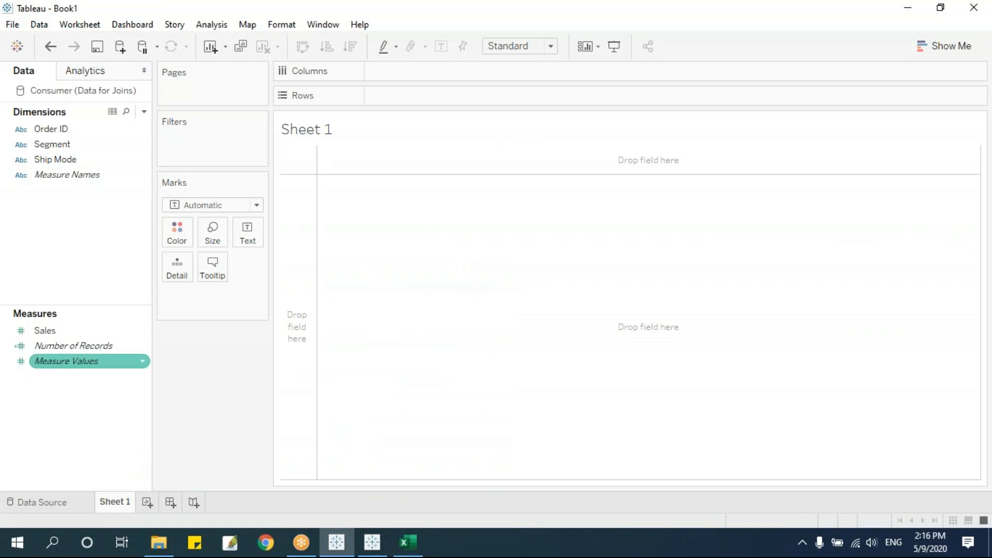
pyautogui.click(80, 144)
pyautogui.moveTo(95, 154); pyautogui.dragTo(434, 98)
pyautogui.moveTo(55, 333); pyautogui.dragTo(369, 264)
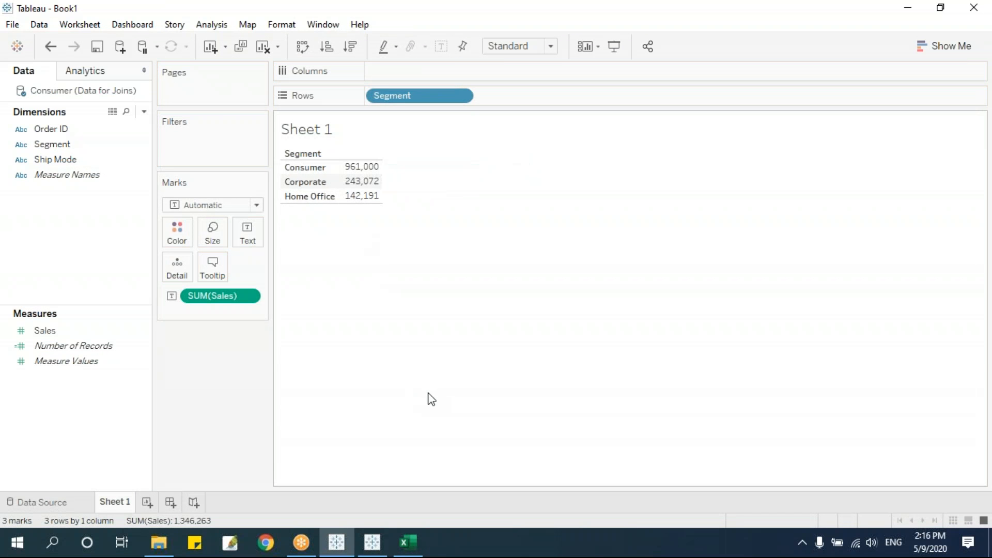
pyautogui.click(405, 541)
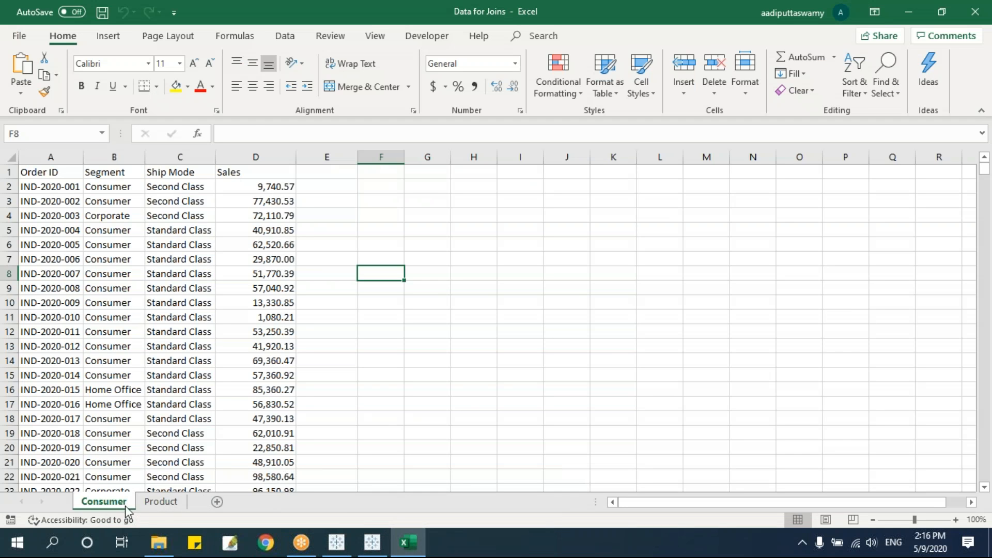
# Review the Product sheet's Category column down to row 15, then return to Tableau.
pyautogui.click(161, 501)
pyautogui.click(155, 216)
pyautogui.moveTo(162, 172); pyautogui.dragTo(153, 376)
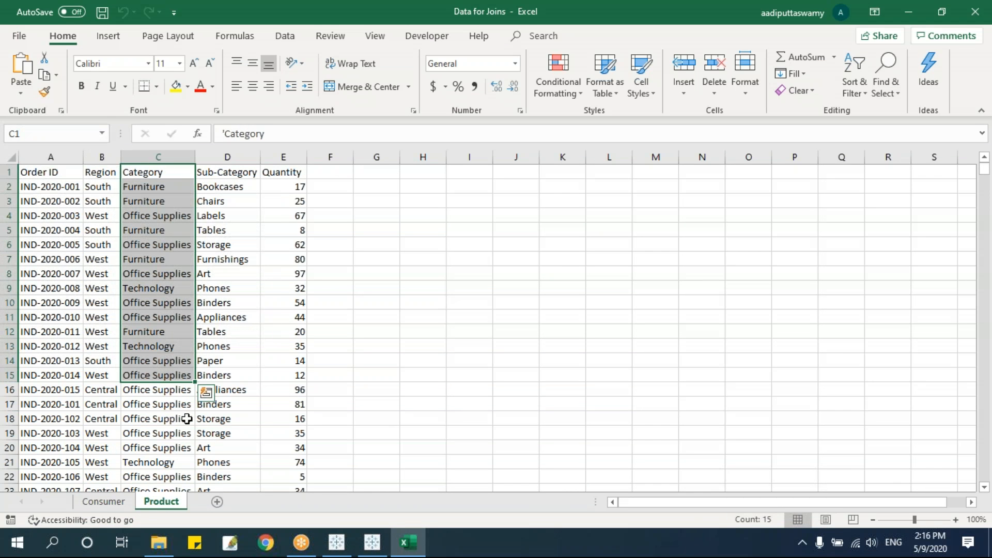
pyautogui.click(105, 502)
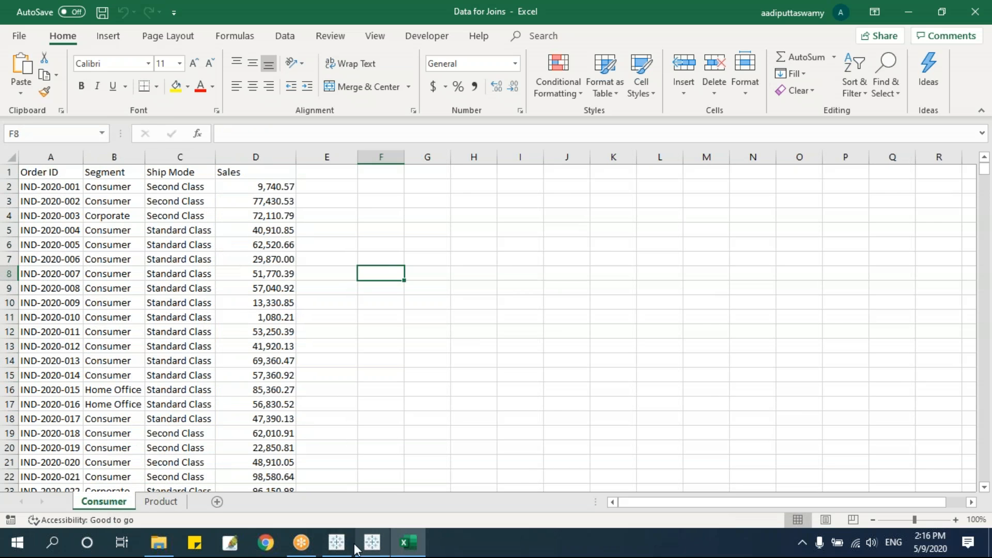
pyautogui.click(336, 542)
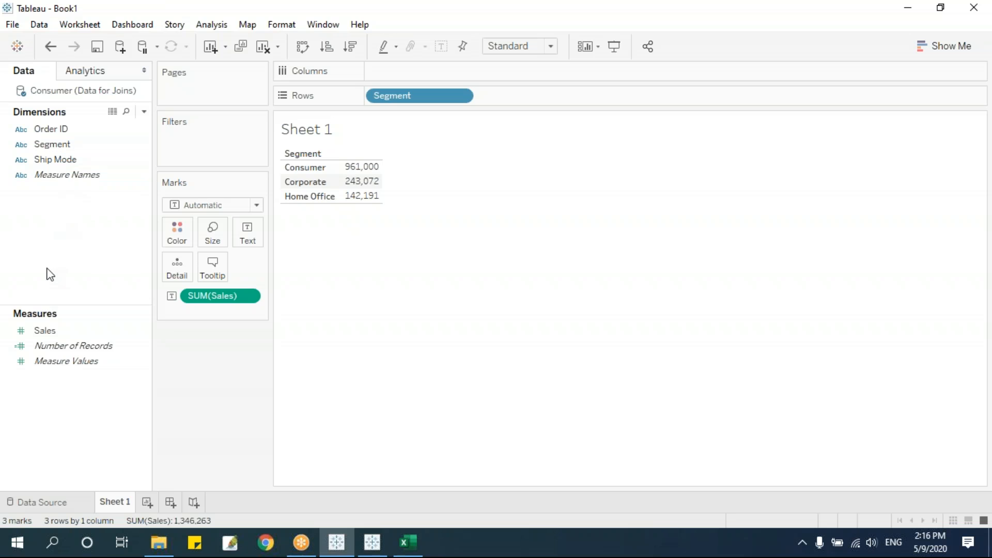
# Swap the Consumer table for the Product table in the data source.
pyautogui.click(74, 509)
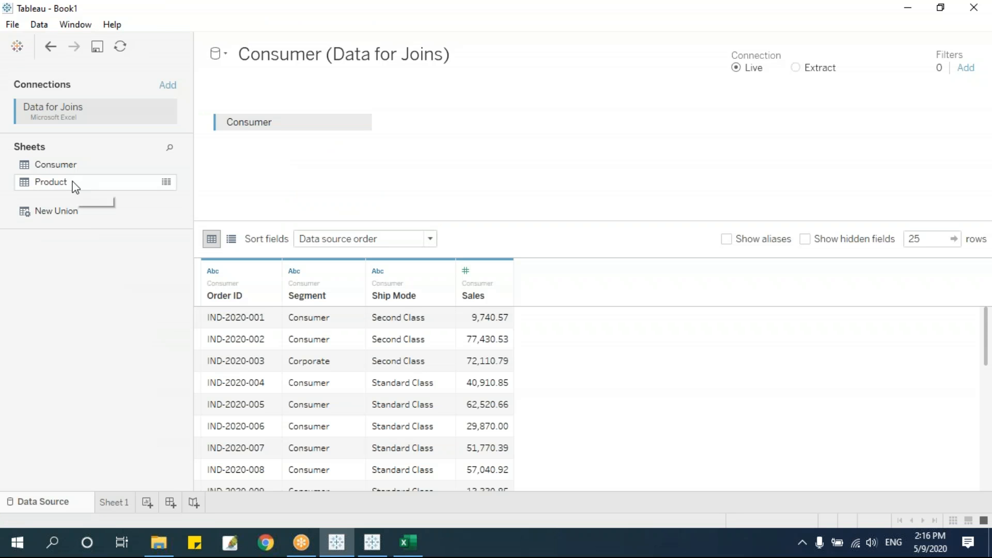
pyautogui.click(360, 124)
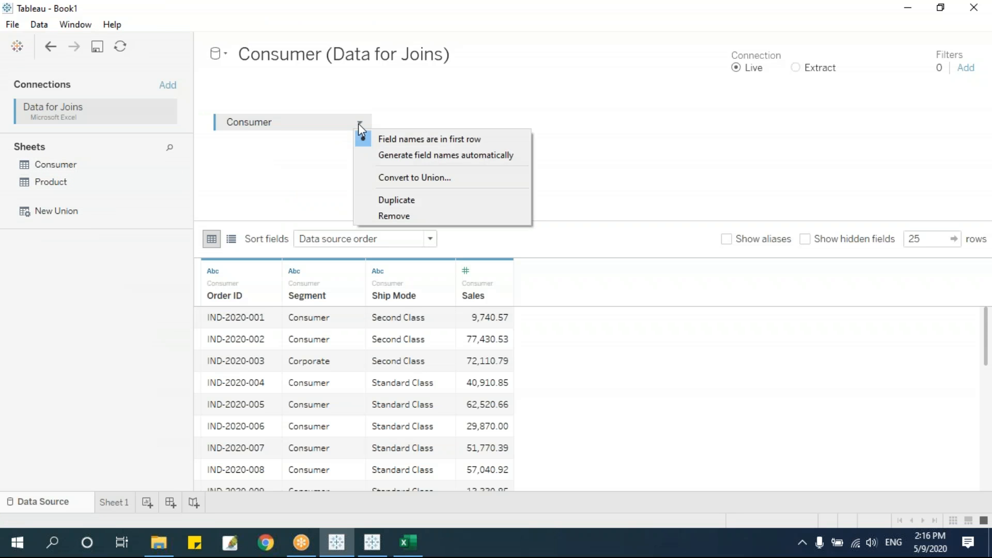
pyautogui.click(394, 215)
pyautogui.moveTo(49, 184); pyautogui.dragTo(362, 171)
# Clear SUM(Sales) and Segment from Sheet 1's view.
pyautogui.click(124, 502)
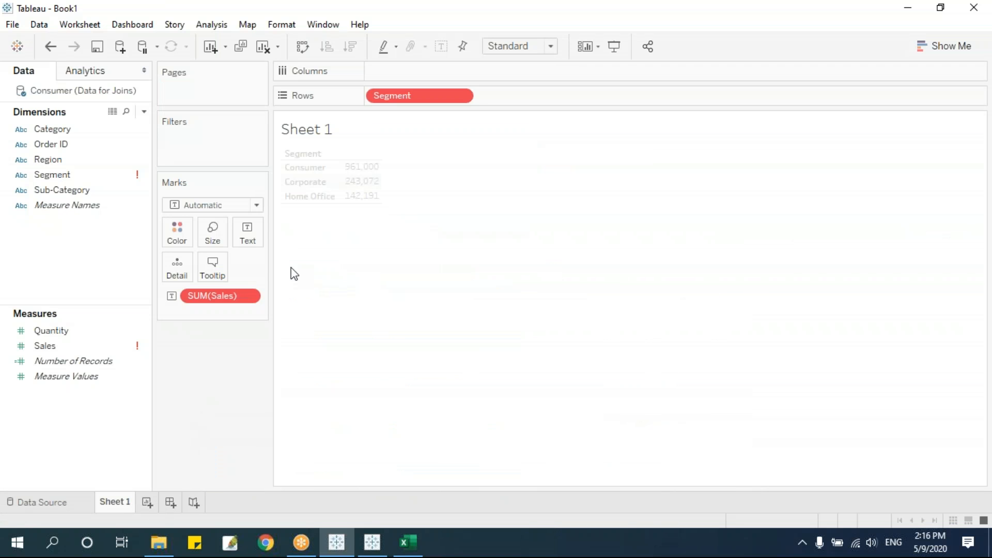
pyautogui.moveTo(243, 294); pyautogui.dragTo(213, 435)
pyautogui.moveTo(405, 95); pyautogui.dragTo(210, 434)
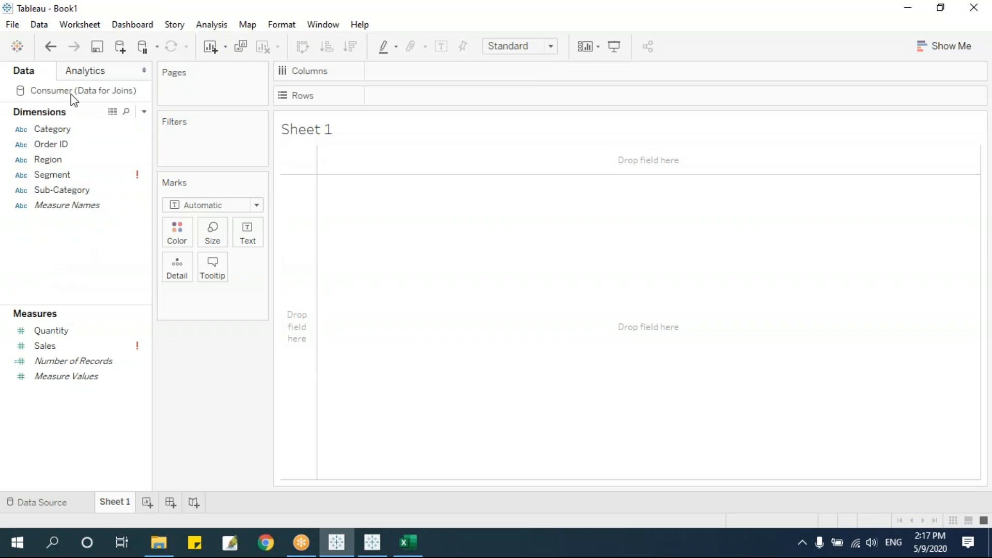
pyautogui.click(87, 502)
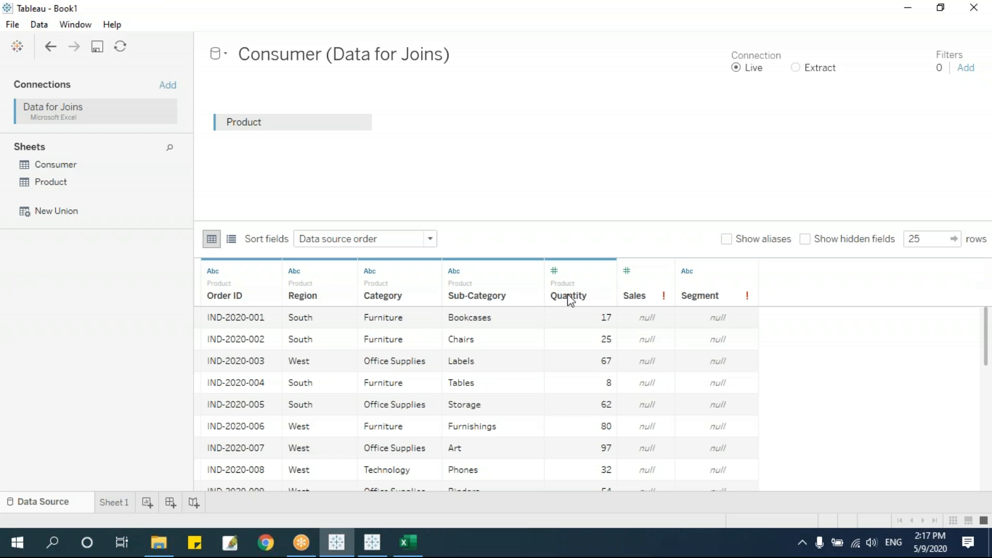
# Show Quantity totals for each Sub-Category on Sheet 1.
pyautogui.click(124, 504)
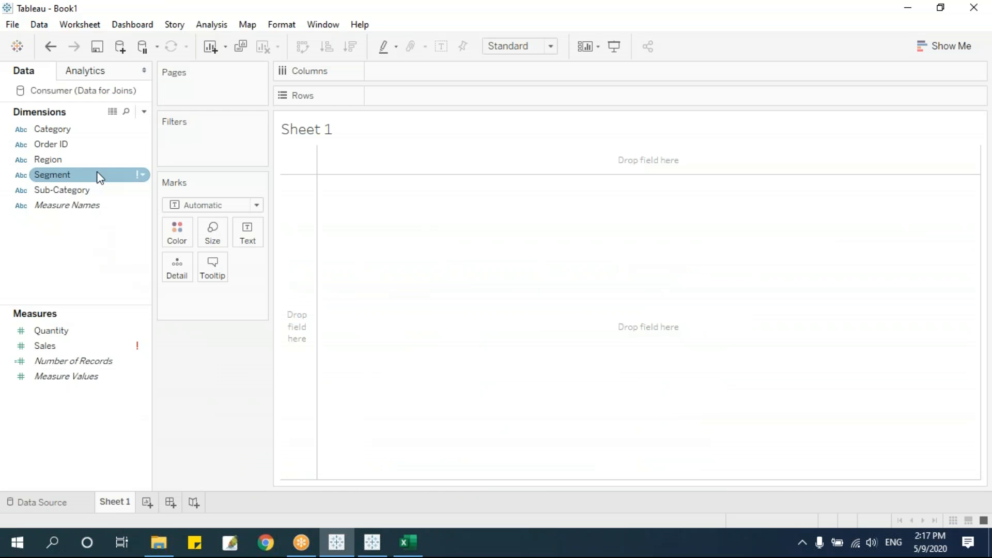
pyautogui.click(63, 191)
pyautogui.moveTo(64, 191); pyautogui.dragTo(465, 96)
pyautogui.click(89, 349)
pyautogui.click(55, 333)
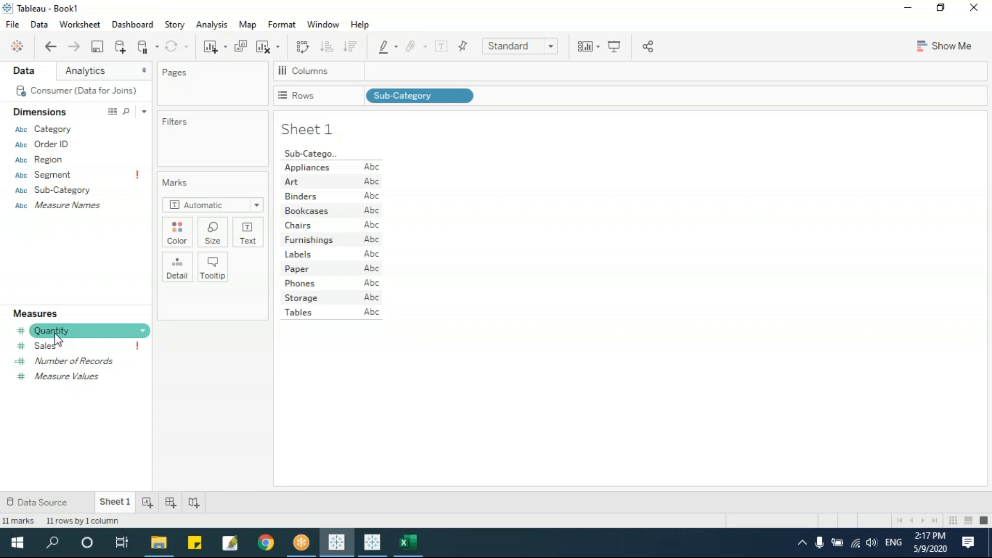
pyautogui.moveTo(57, 339); pyautogui.dragTo(351, 232)
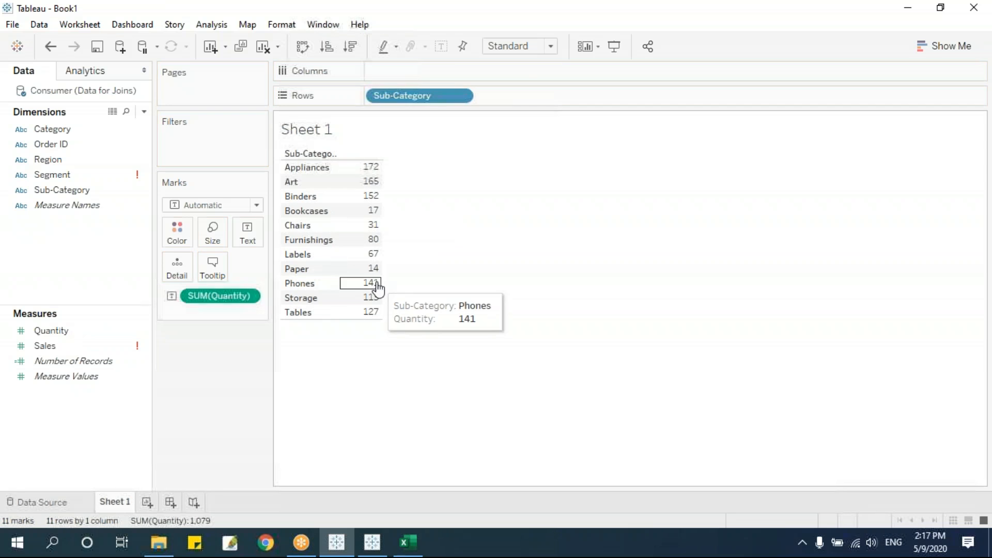
# Remove Sub-Category from Rows, leaving only the 1,079 Quantity total.
pyautogui.click(62, 345)
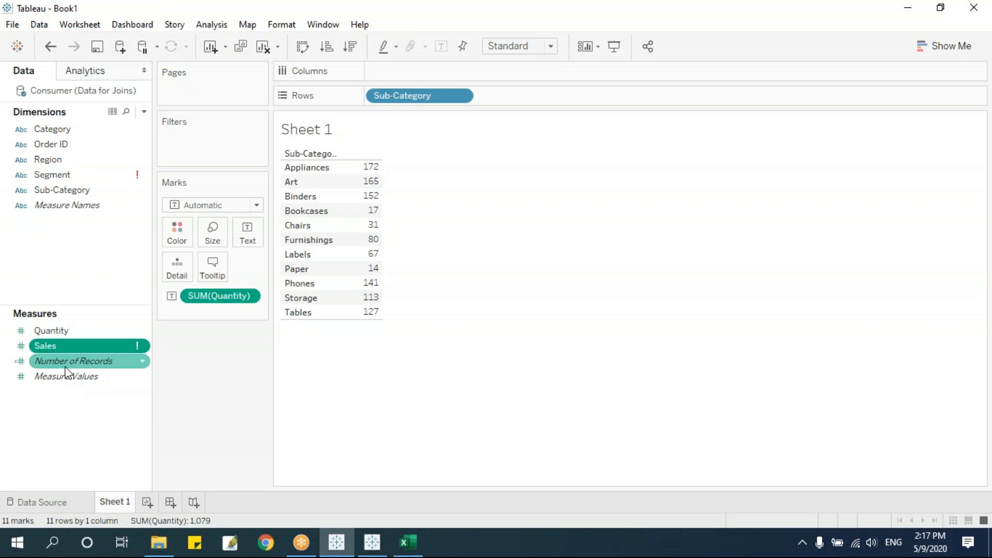
pyautogui.click(393, 279)
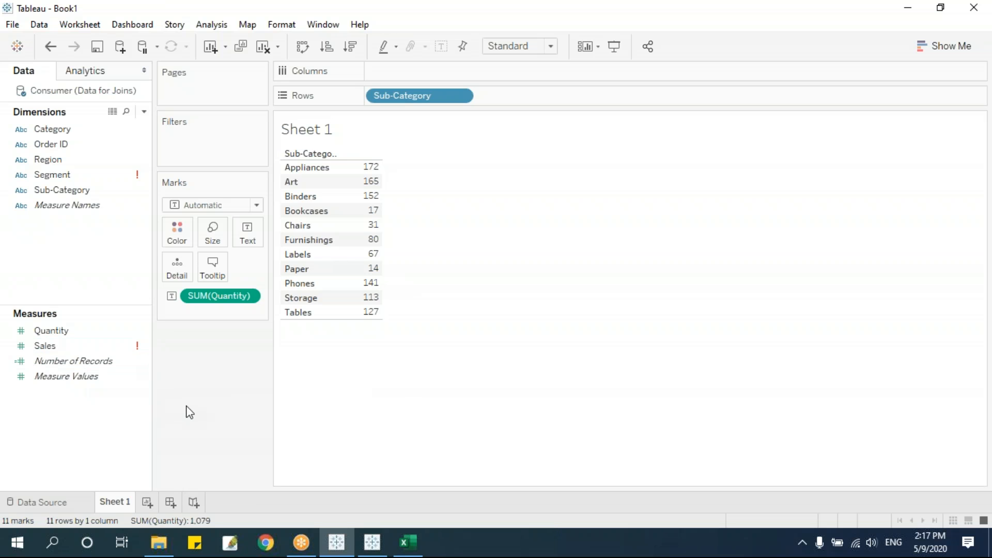
pyautogui.moveTo(394, 100); pyautogui.dragTo(68, 132)
pyautogui.click(59, 501)
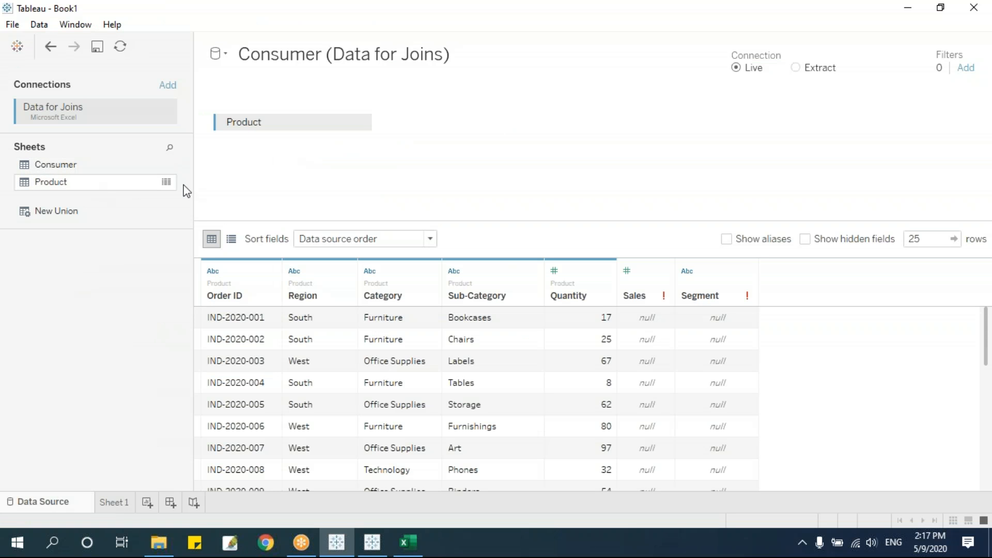
# Remove the Product table and place the Consumer table on the data source canvas.
pyautogui.click(359, 123)
pyautogui.click(388, 216)
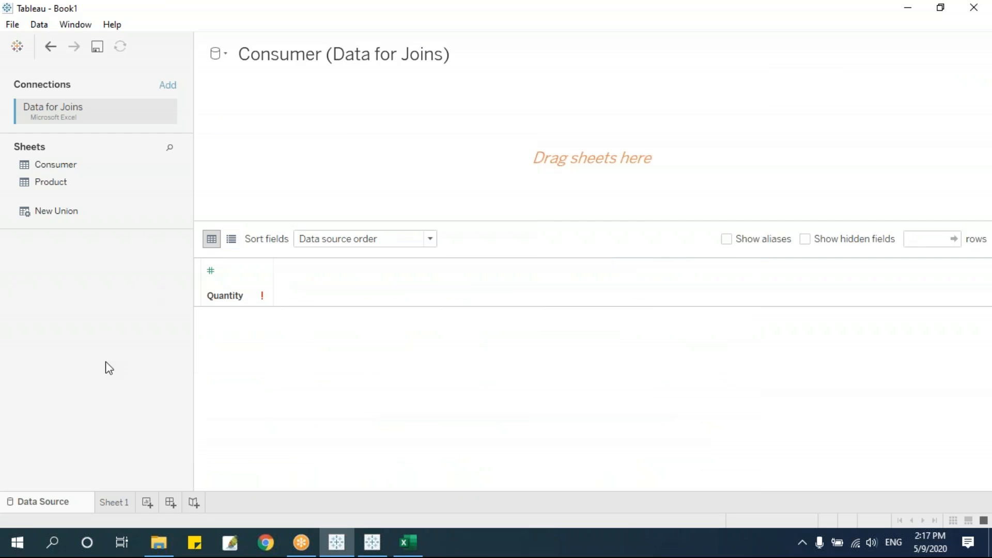
pyautogui.moveTo(49, 166); pyautogui.dragTo(305, 151)
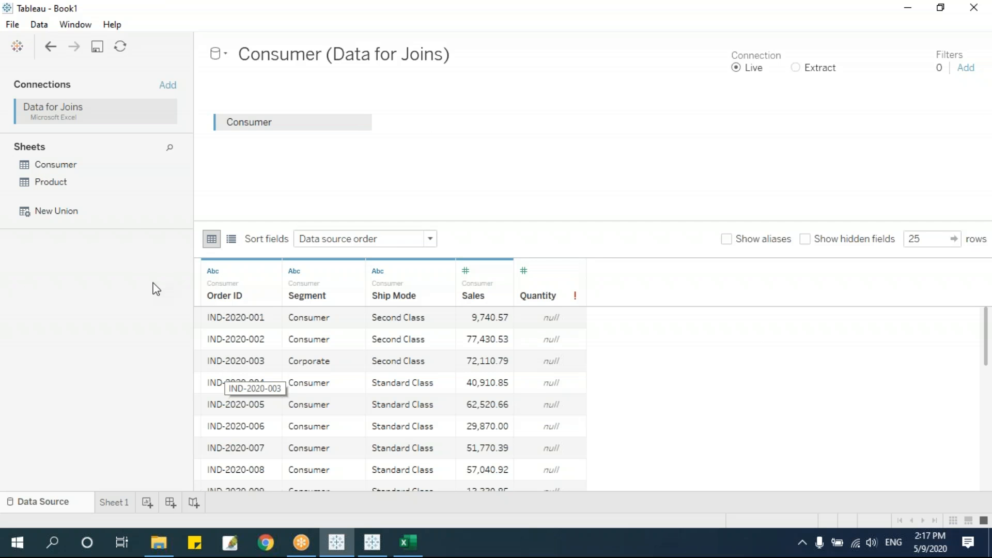
# Join Product to Consumer briefly, then remove Product so only Consumer remains.
pyautogui.moveTo(52, 186); pyautogui.dragTo(451, 151)
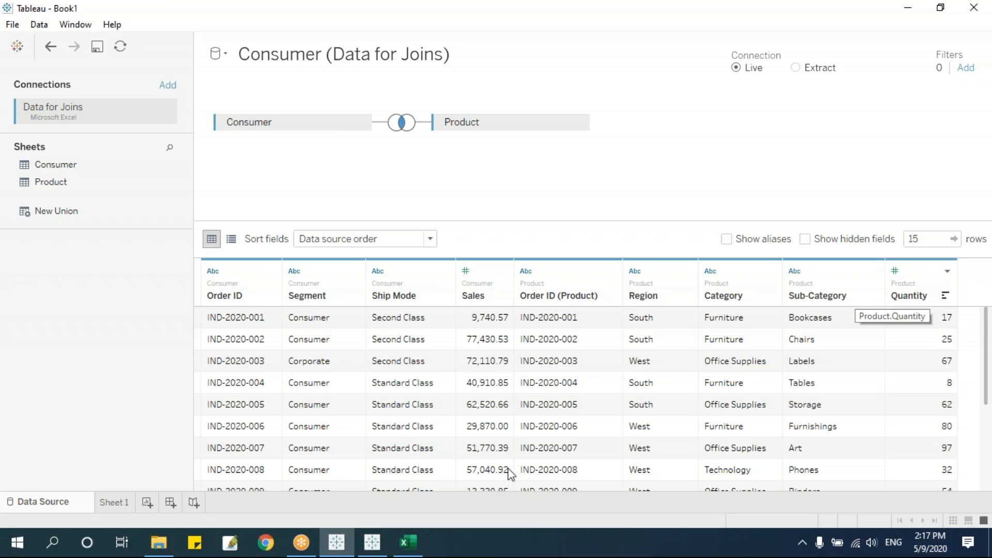
pyautogui.click(578, 123)
pyautogui.click(600, 214)
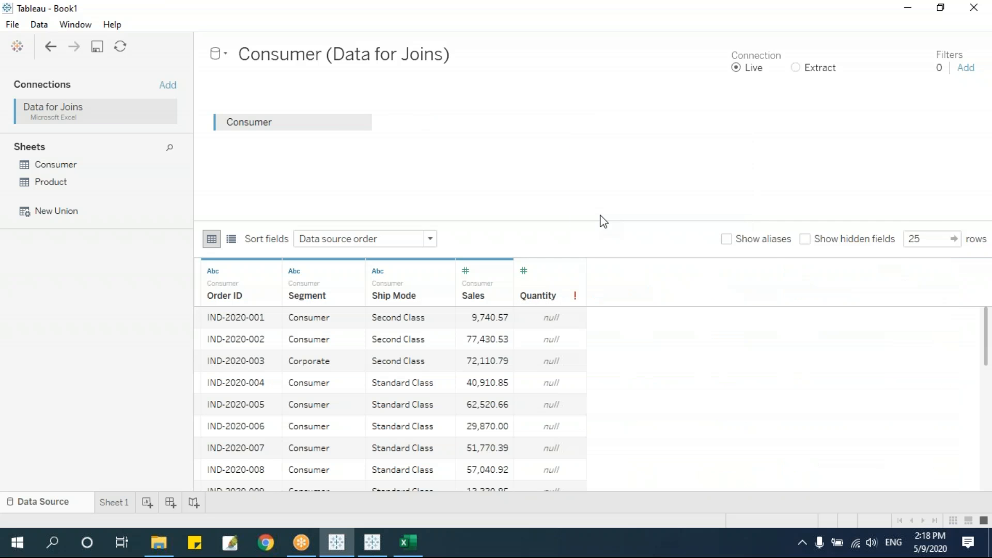
pyautogui.click(928, 238)
# In Excel's Data for Joins workbook, select Consumer's order IDs and widen column A.
pyautogui.click(408, 547)
pyautogui.click(51, 303)
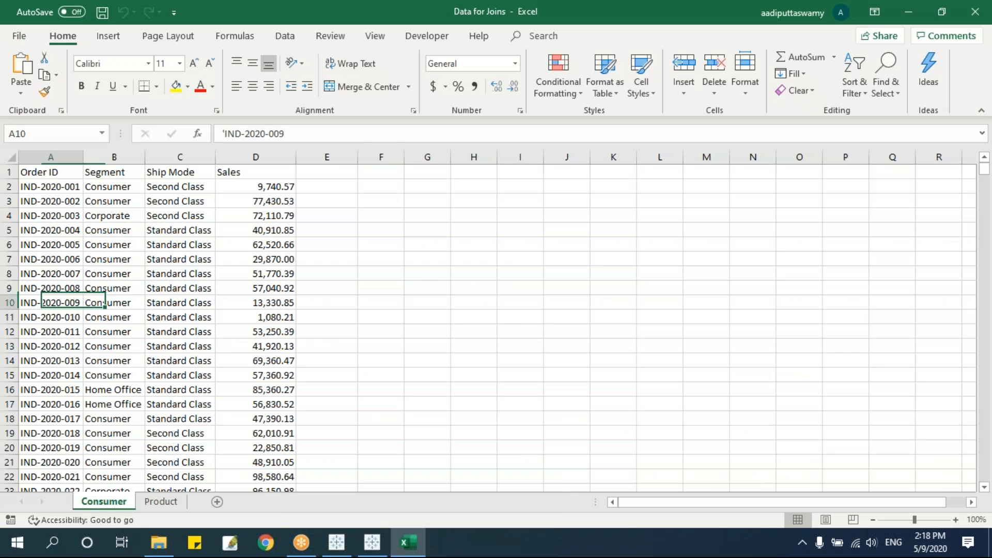
pyautogui.hotkey('ctrl', 'Home')
pyautogui.press('Down')
pyautogui.hotkey('ctrl', 'shift', 'Down')
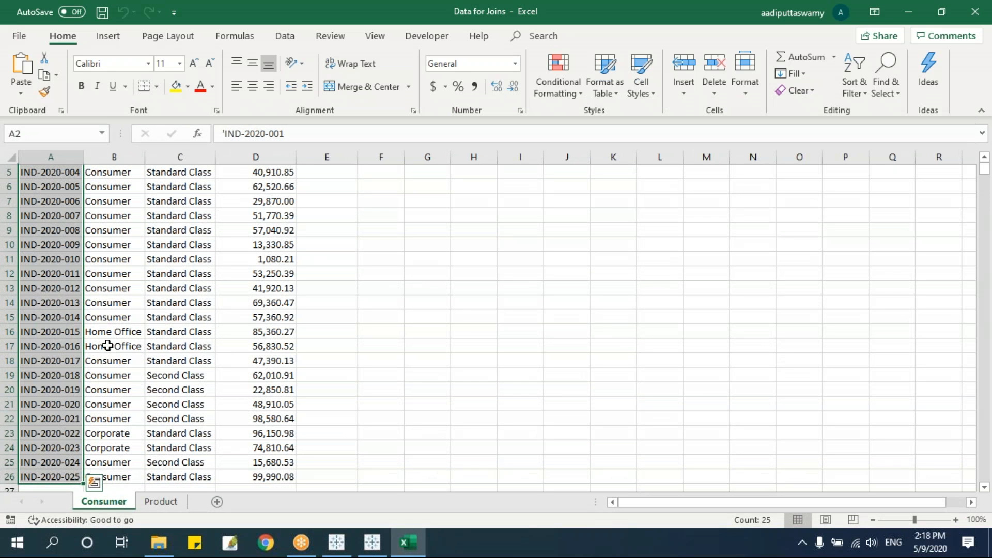
pyautogui.click(85, 157)
pyautogui.click(77, 215)
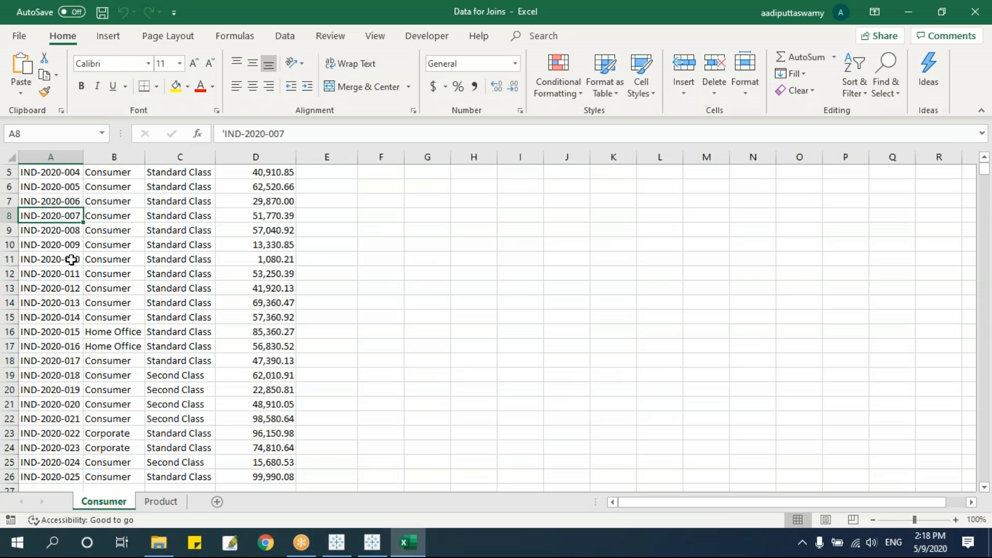
pyautogui.scroll(2, 72, 259)
pyautogui.moveTo(83, 157); pyautogui.dragTo(93, 157)
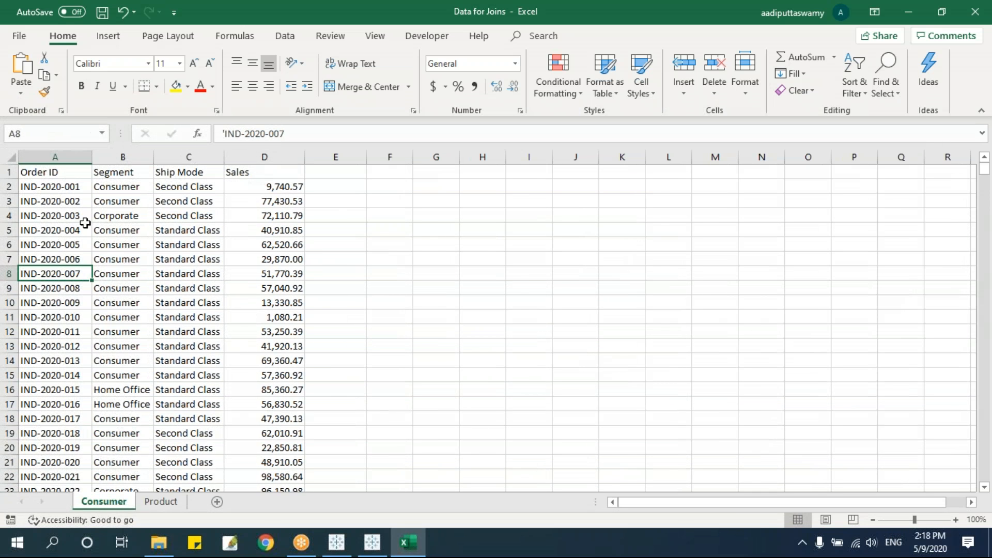
pyautogui.scroll(-7, 83, 290)
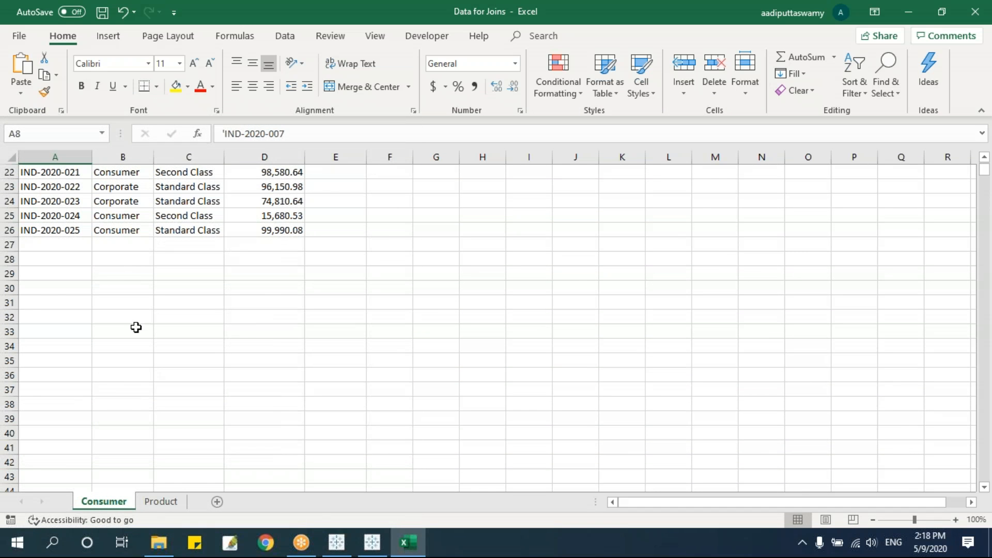
pyautogui.scroll(7, 147, 335)
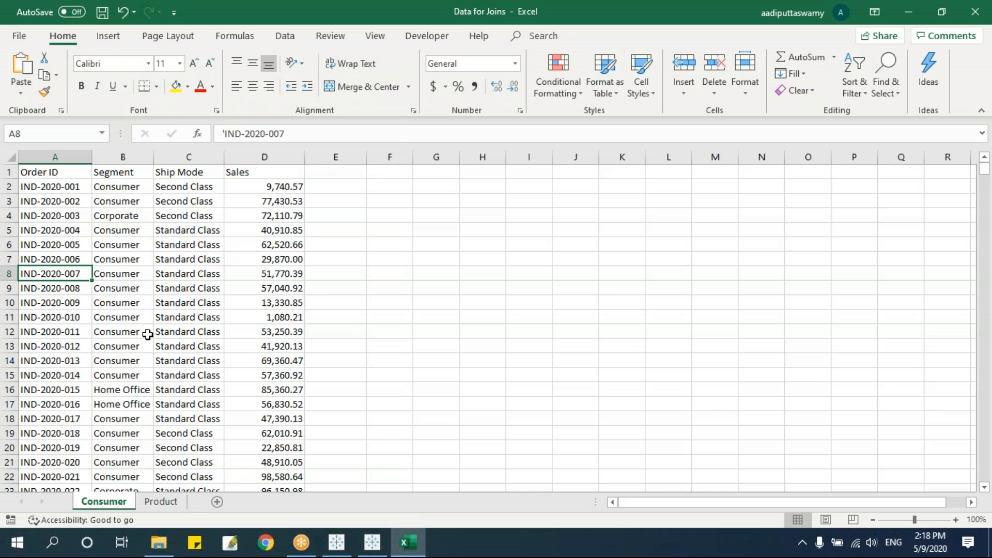
# On the Product sheet, select all order IDs in column A and widen the column.
pyautogui.click(153, 502)
pyautogui.click(52, 215)
pyautogui.hotkey('ctrl', 'Home')
pyautogui.press('Down')
pyautogui.hotkey('ctrl', 'shift', 'Down')
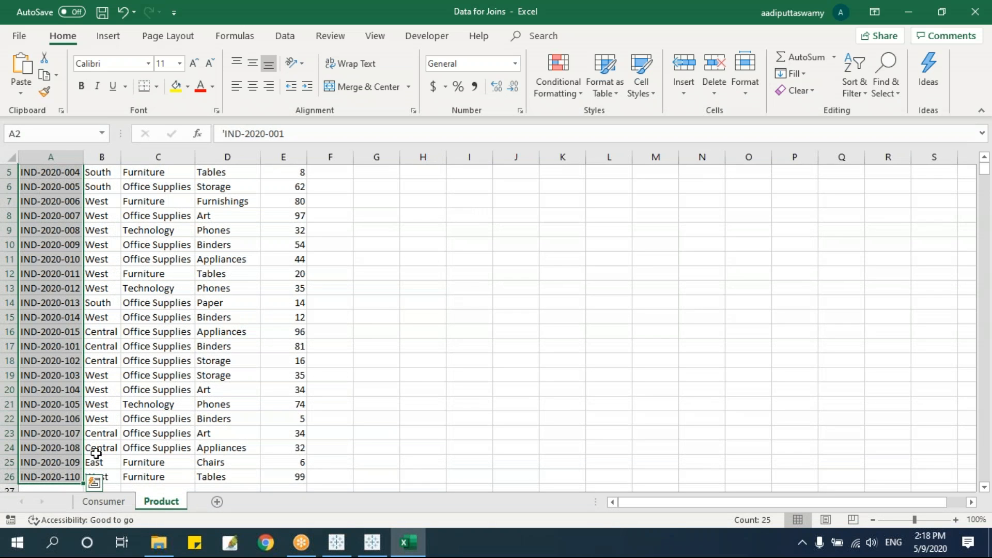
pyautogui.click(96, 393)
pyautogui.scroll(2, 103, 261)
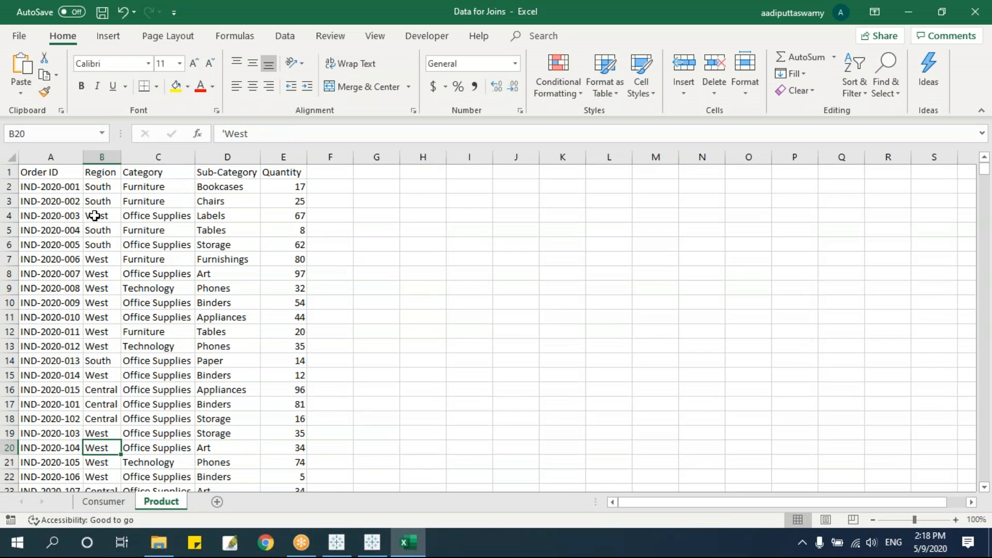
pyautogui.moveTo(82, 157); pyautogui.dragTo(77, 393)
# Compare Consumer order IDs with Product's IND-2020-101 through IND-2020-110 by selecting each range.
pyautogui.click(102, 502)
pyautogui.click(79, 390)
pyautogui.click(81, 410)
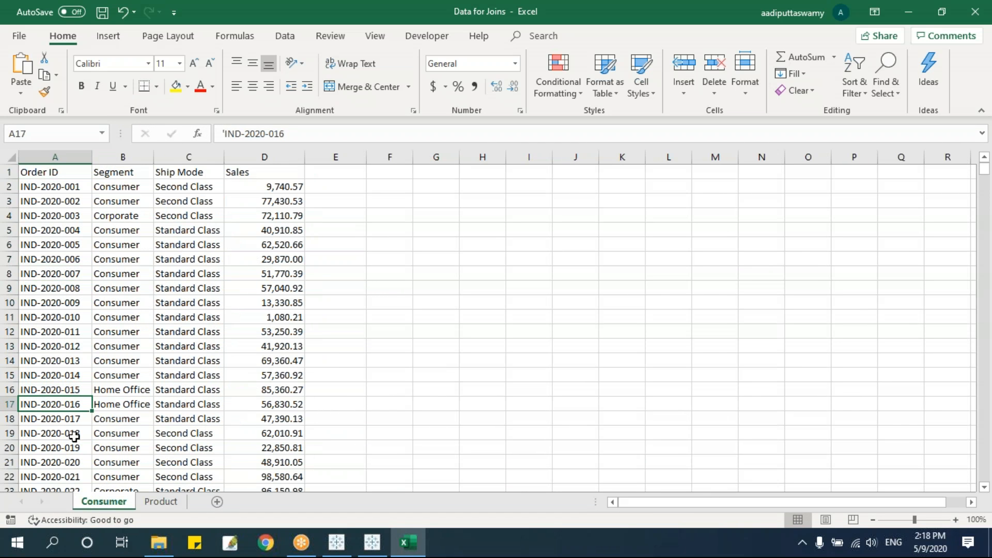
pyautogui.click(161, 501)
pyautogui.scroll(-4, 171, 410)
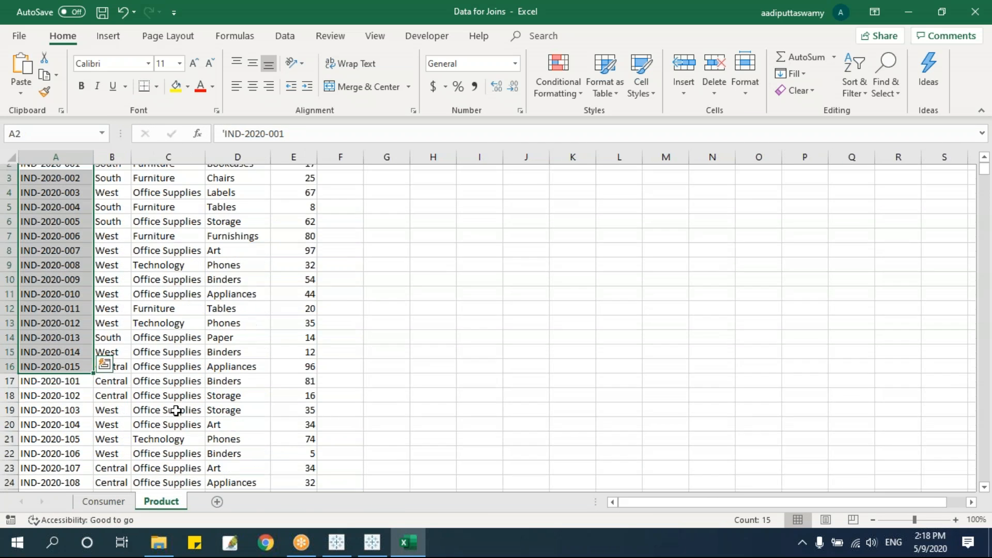
pyautogui.moveTo(63, 236); pyautogui.dragTo(67, 360)
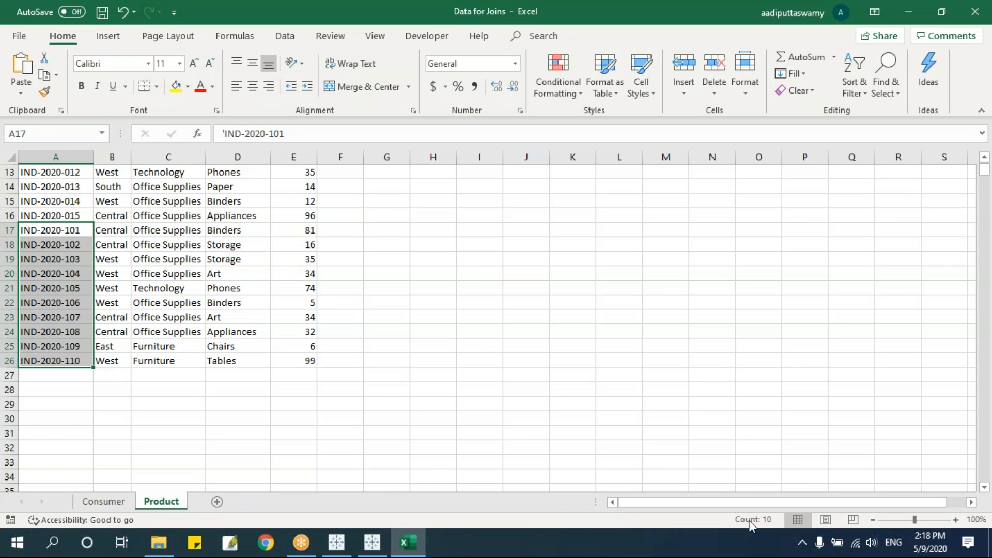
pyautogui.click(103, 501)
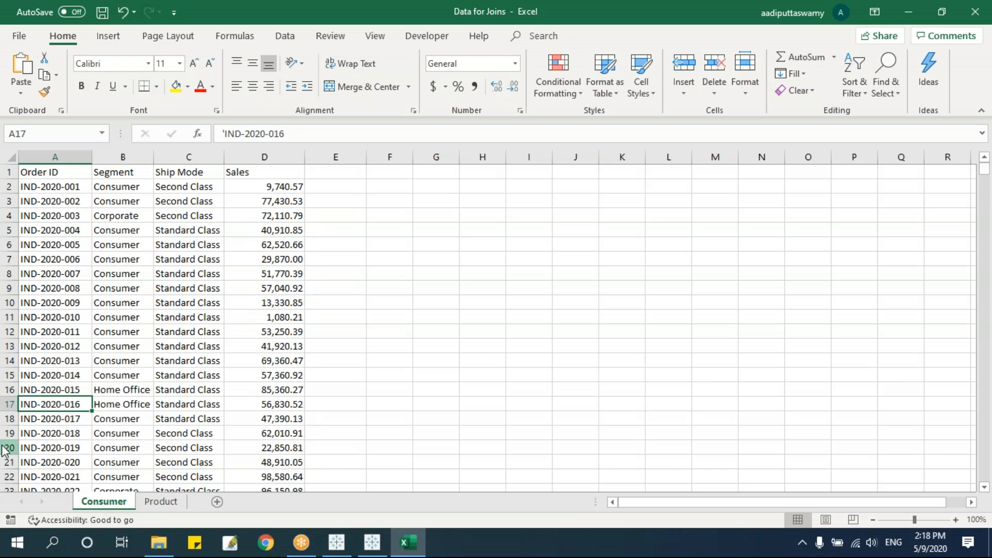
pyautogui.moveTo(69, 186); pyautogui.dragTo(72, 387)
pyautogui.hotkey('alt', 'Tab')
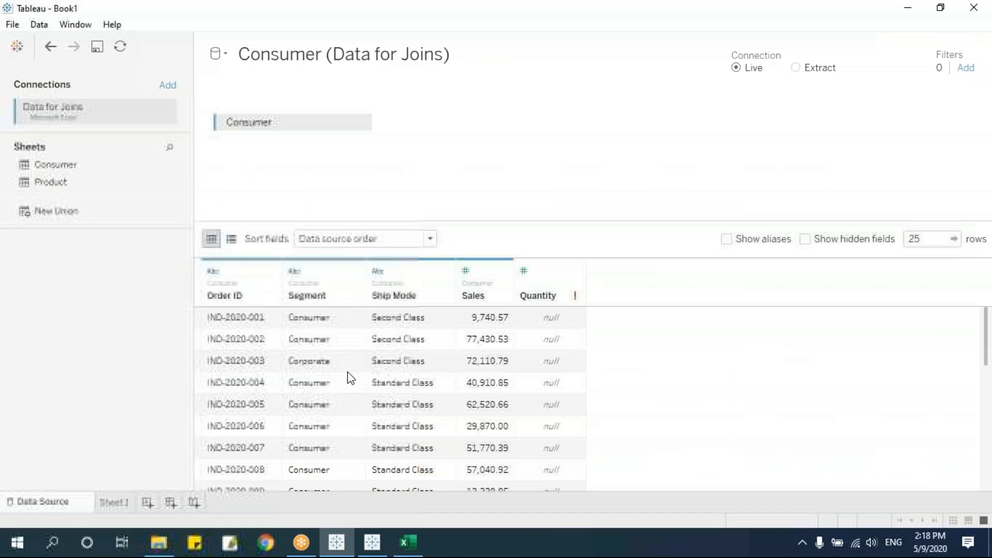
pyautogui.moveTo(56, 183); pyautogui.dragTo(458, 152)
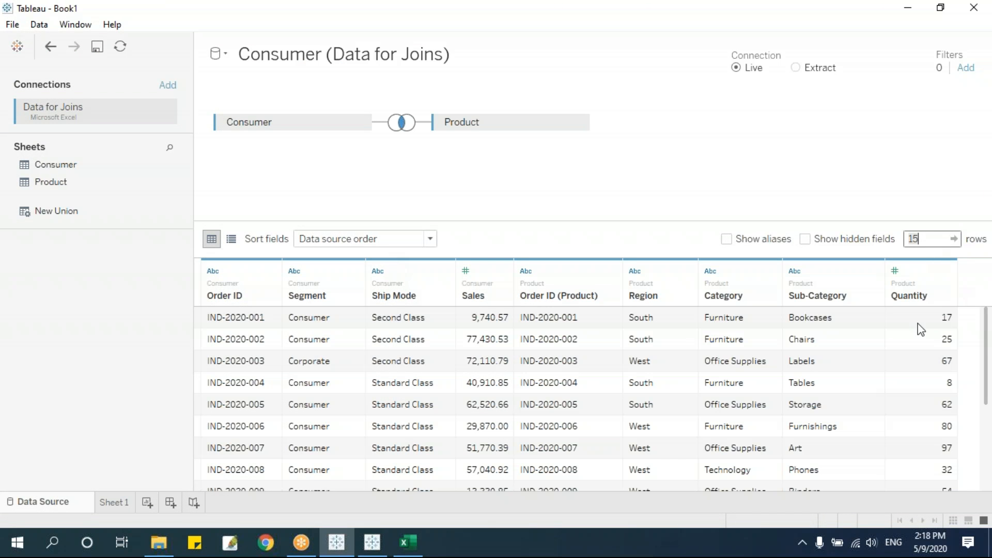
pyautogui.scroll(-5, 608, 384)
pyautogui.scroll(5, 610, 390)
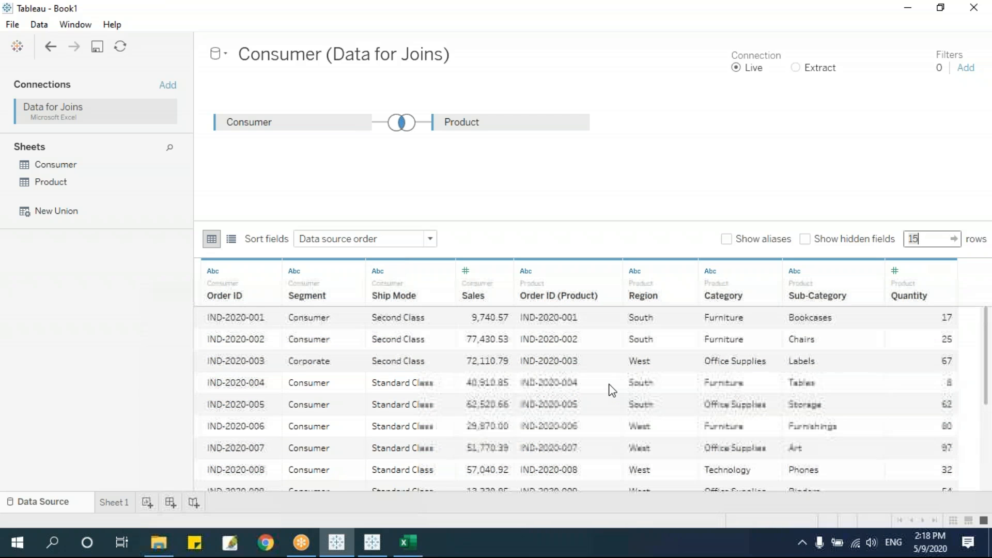
pyautogui.scroll(-5, 610, 390)
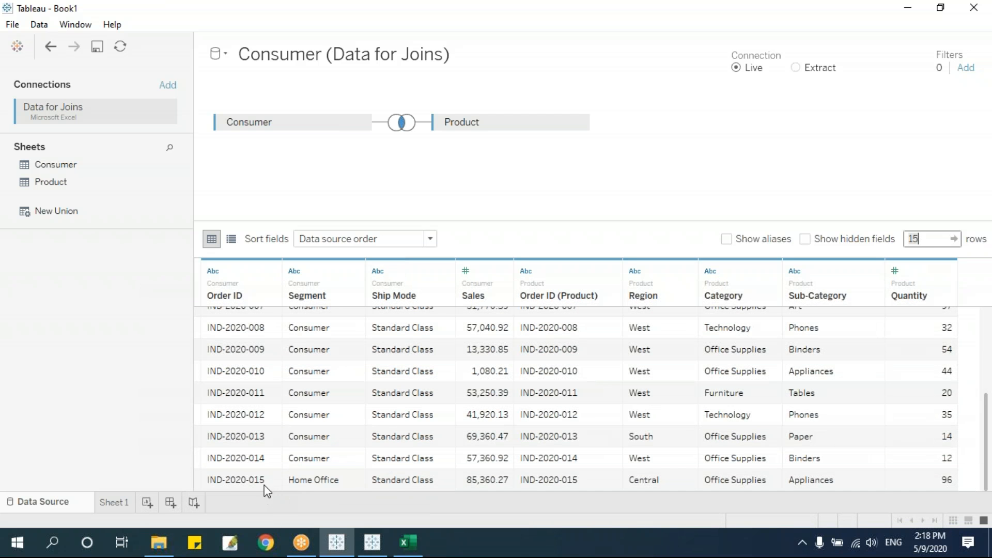
pyautogui.scroll(5, 272, 336)
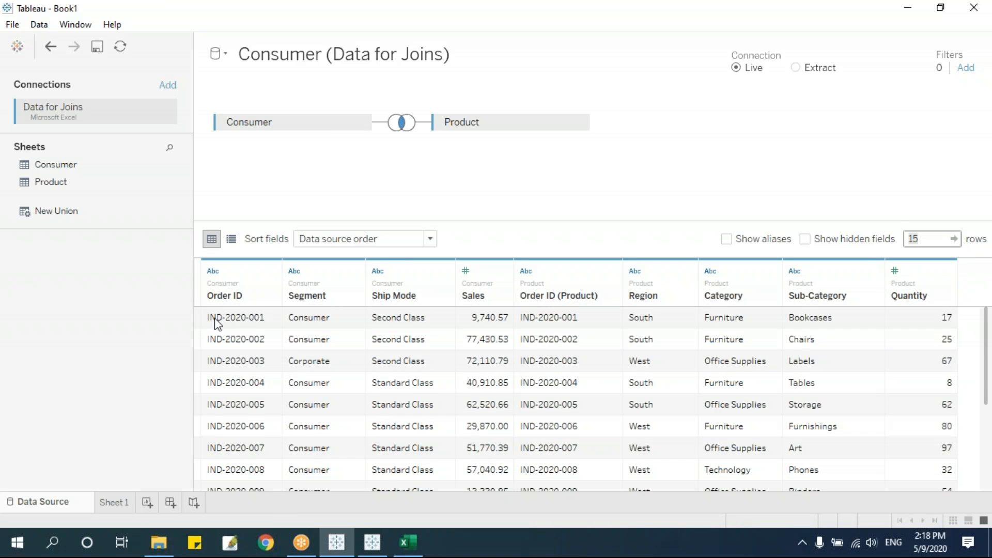
pyautogui.scroll(-5, 267, 331)
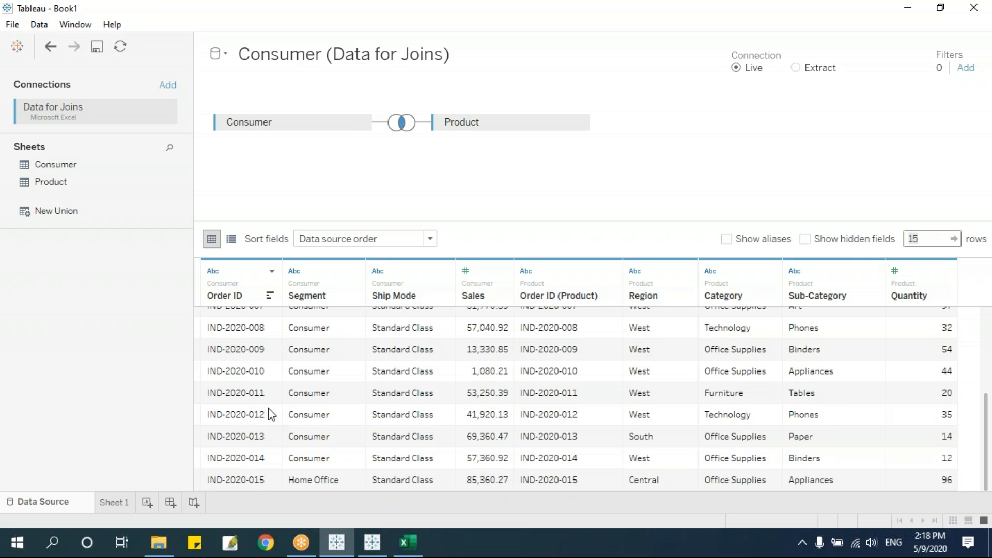
pyautogui.scroll(5, 721, 442)
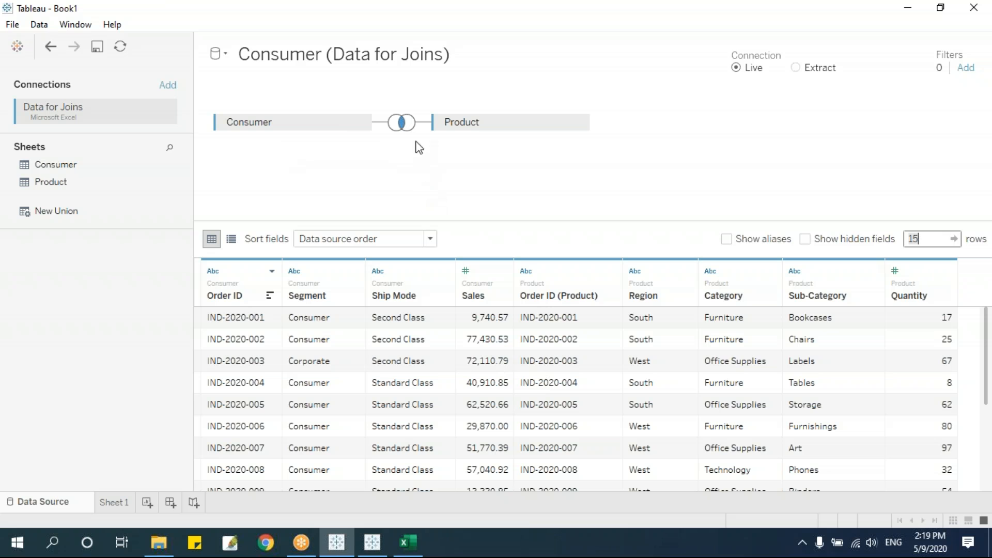
pyautogui.moveTo(404, 128)
pyautogui.moveTo(264, 122)
pyautogui.mouseDown()
pyautogui.moveTo(228, 122)
pyautogui.moveTo(262, 130)
pyautogui.mouseUp()
pyautogui.moveTo(450, 122); pyautogui.dragTo(486, 129)
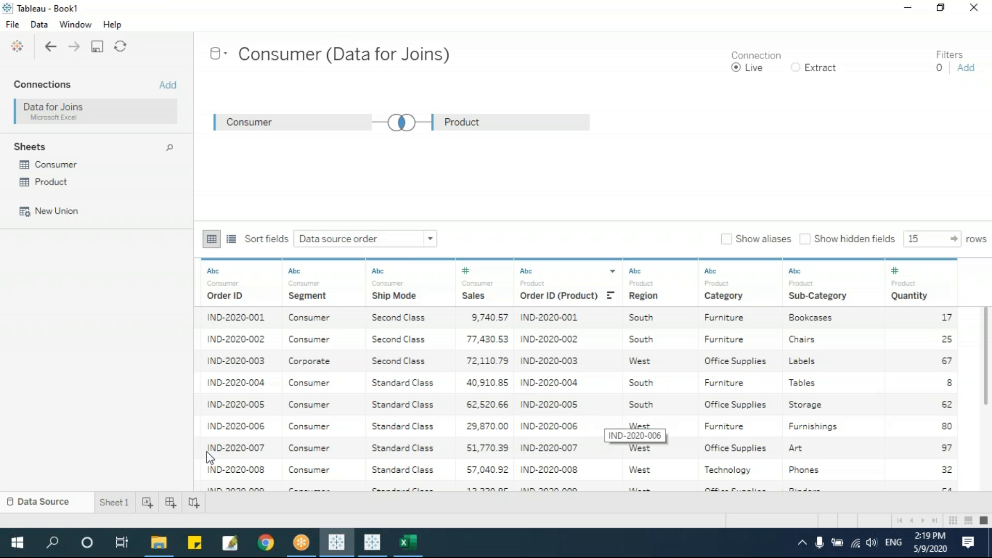
# On Sheet 1, show total Sales by Segment in place of SUM(Quantity).
pyautogui.click(115, 502)
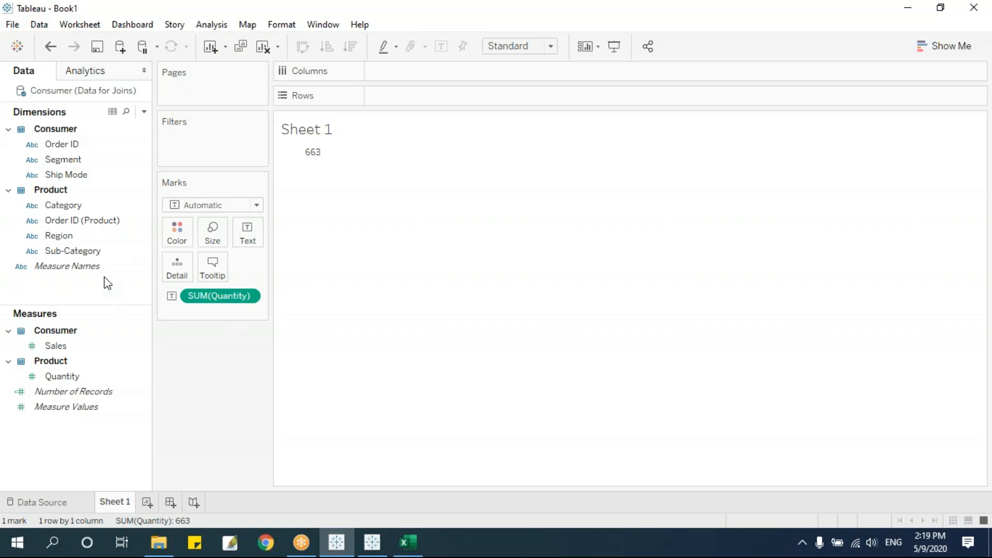
pyautogui.moveTo(73, 161); pyautogui.dragTo(436, 100)
pyautogui.moveTo(221, 304); pyautogui.dragTo(160, 405)
pyautogui.click(62, 350)
pyautogui.moveTo(62, 350); pyautogui.dragTo(352, 191)
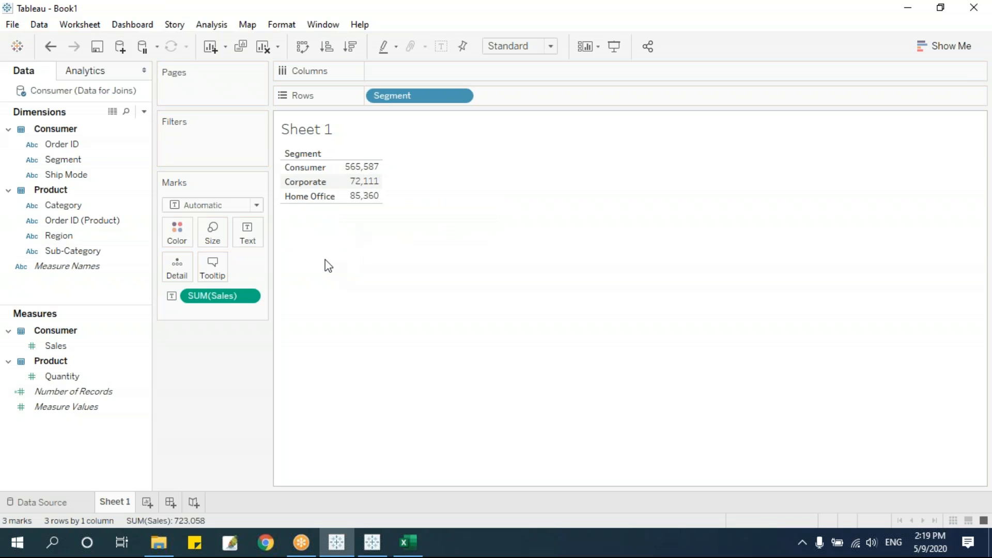
# Swap Segment for Category, giving 723,058 total Sales, then go back to the data source.
pyautogui.moveTo(411, 97)
pyautogui.mouseDown()
pyautogui.moveTo(59, 221)
pyautogui.moveTo(78, 206)
pyautogui.moveTo(413, 98)
pyautogui.mouseUp()
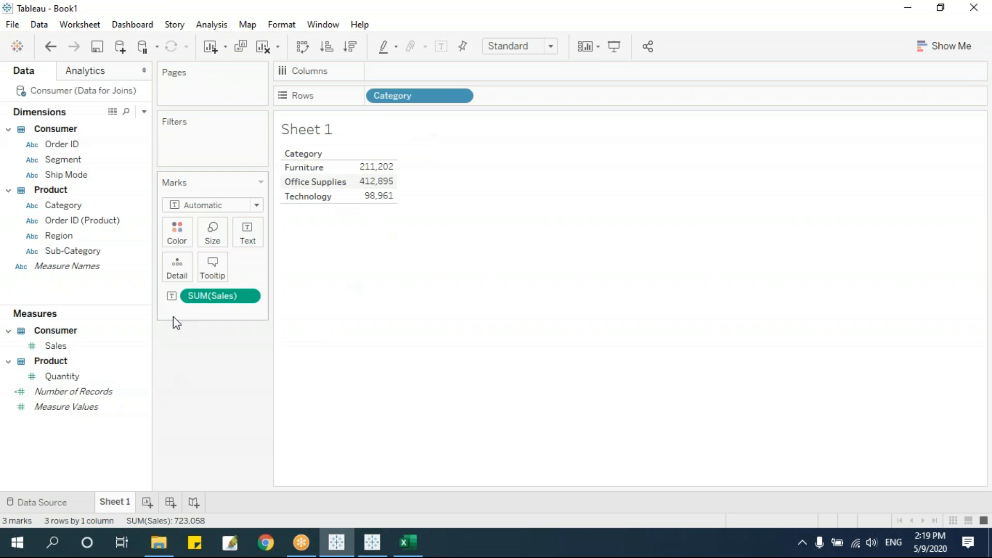
pyautogui.click(65, 346)
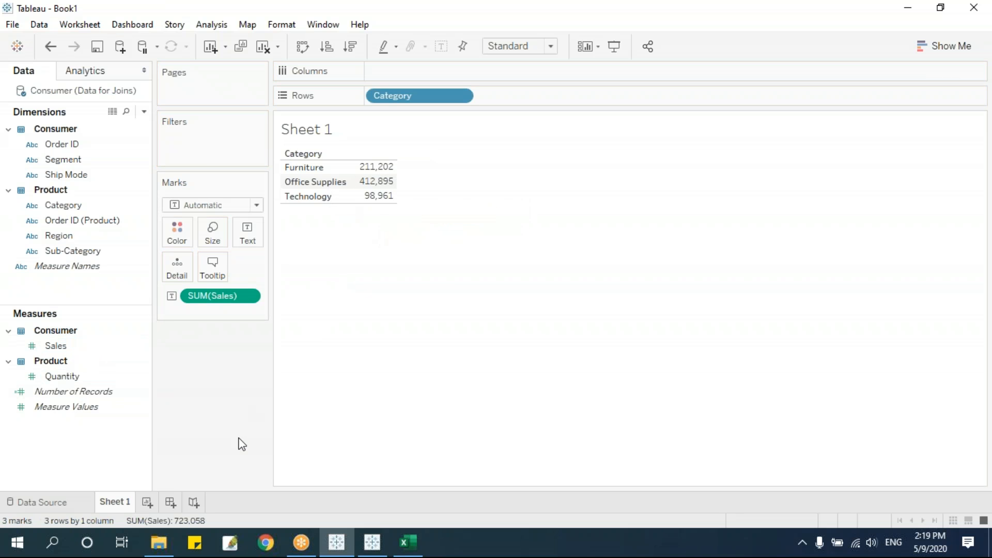
pyautogui.click(60, 503)
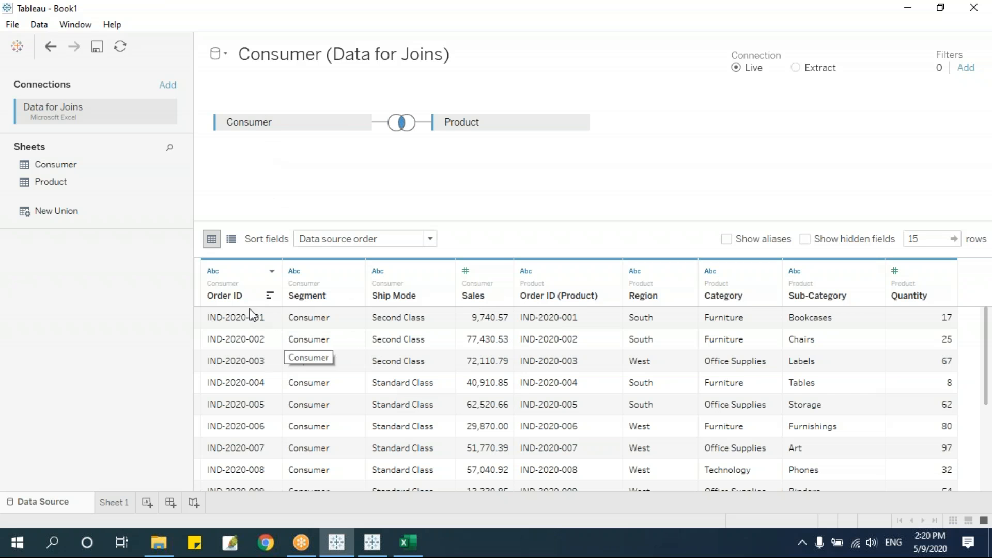
# Open the Consumer–Product join dialog showing the Inner join on Order ID = Order ID (Product).
pyautogui.scroll(-3, 274, 316)
pyautogui.scroll(3, 256, 352)
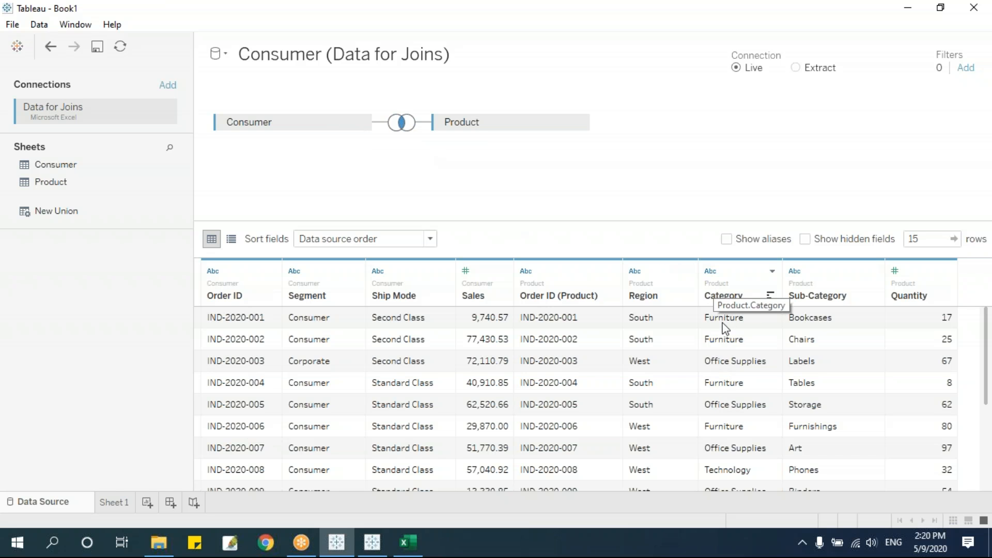
pyautogui.click(404, 126)
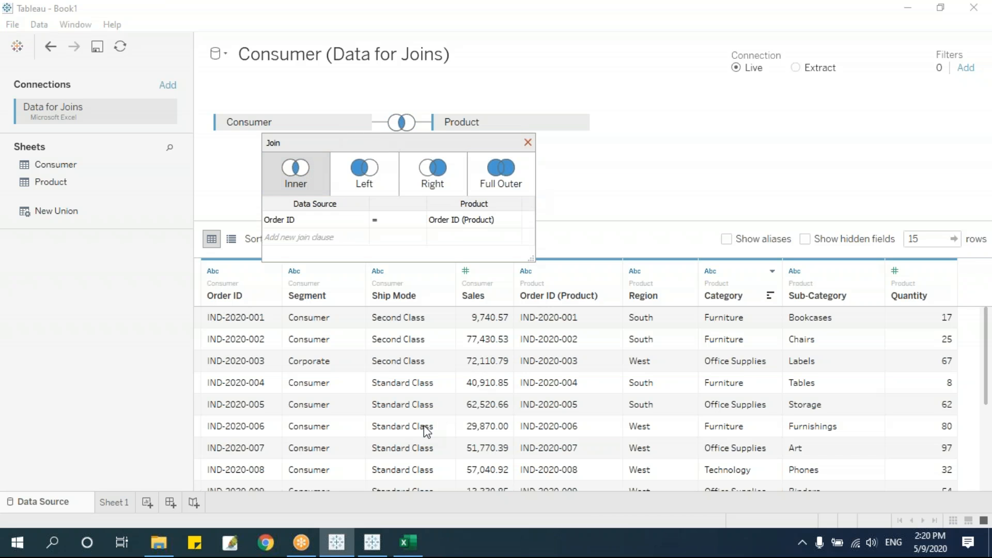
# Keep Order ID as the only join clause and make the Consumer–Product join a Left join.
pyautogui.click(361, 222)
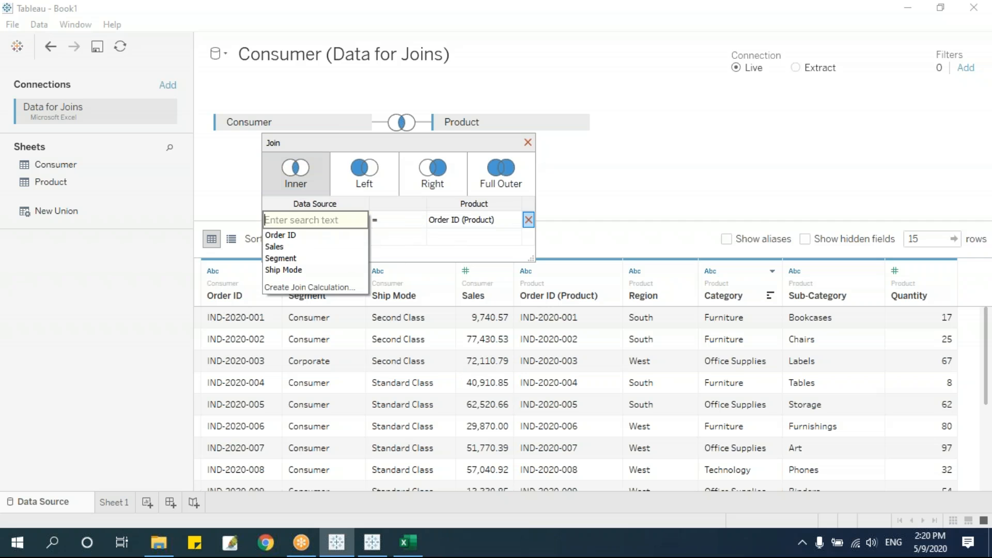
pyautogui.click(303, 237)
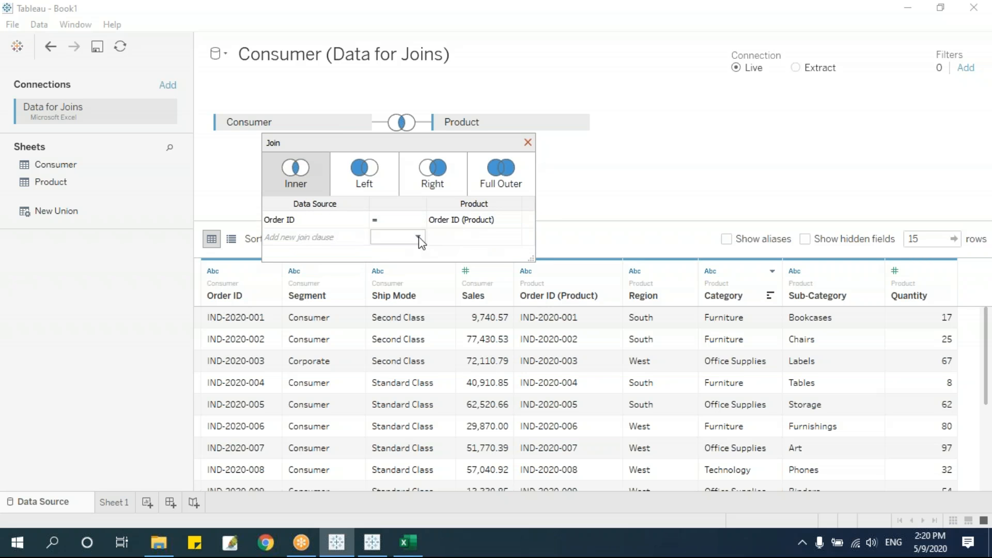
pyautogui.click(354, 237)
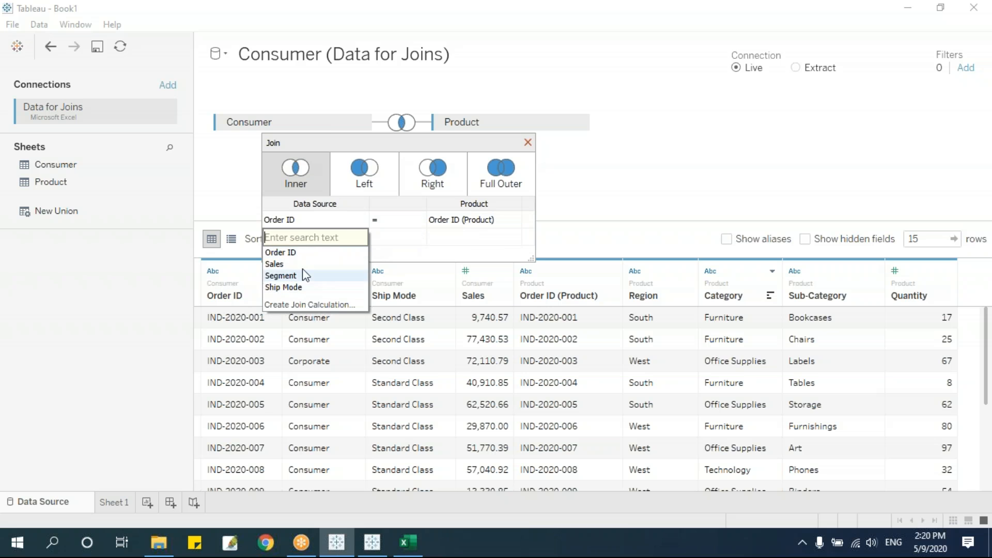
pyautogui.click(522, 203)
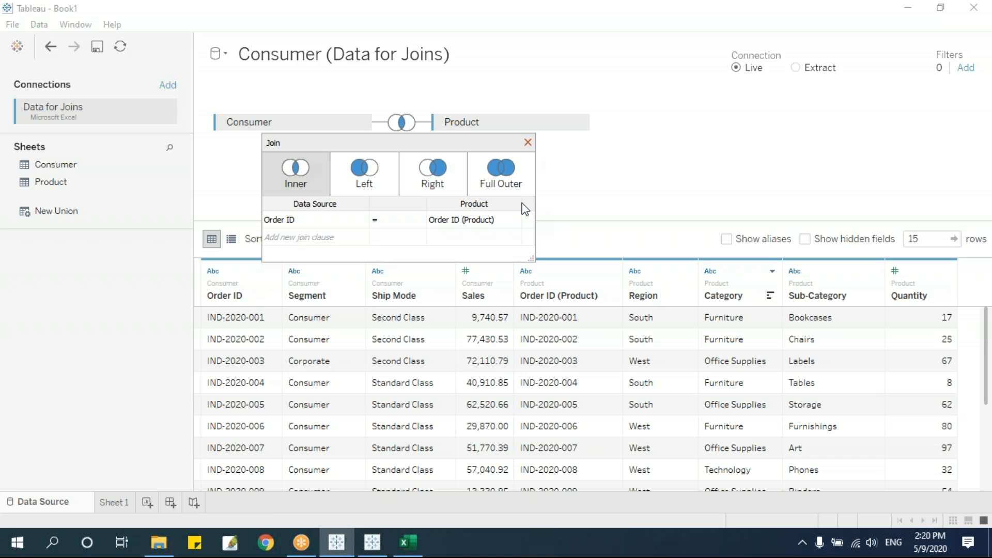
pyautogui.click(365, 168)
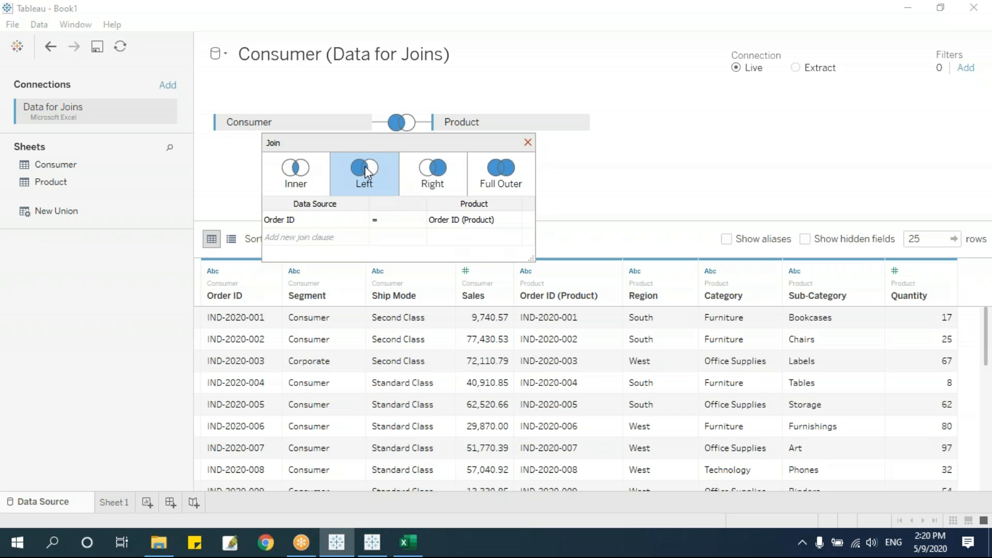
pyautogui.click(528, 142)
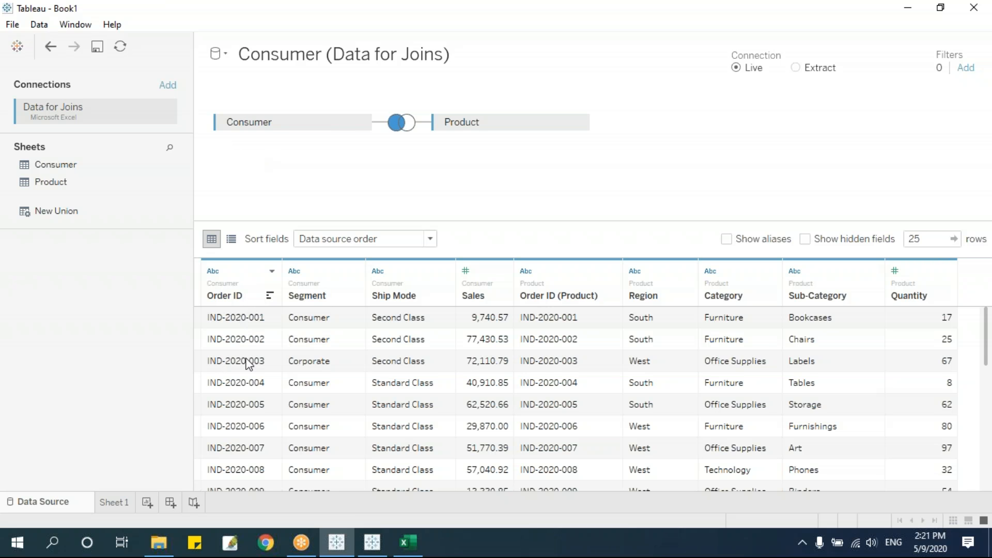
pyautogui.click(919, 240)
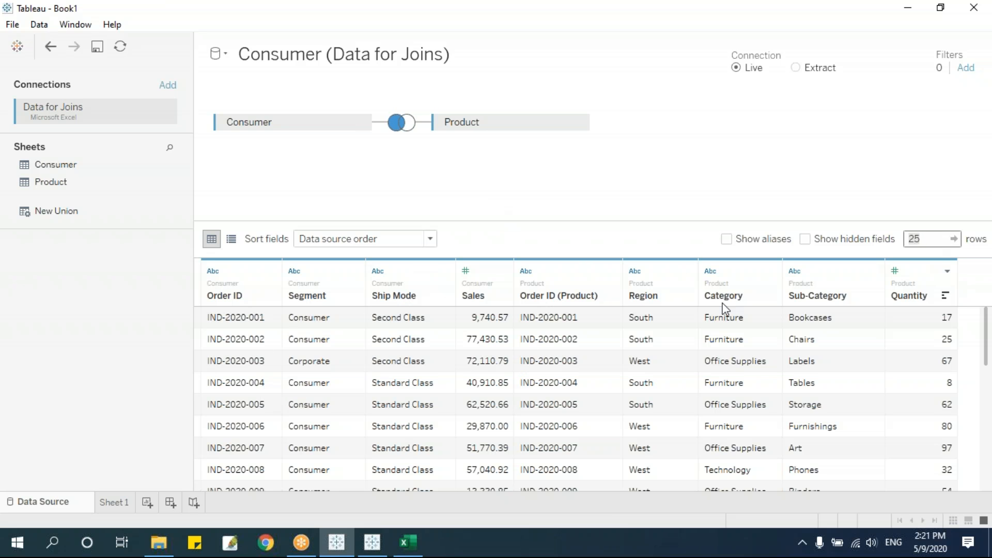
pyautogui.scroll(-5, 602, 345)
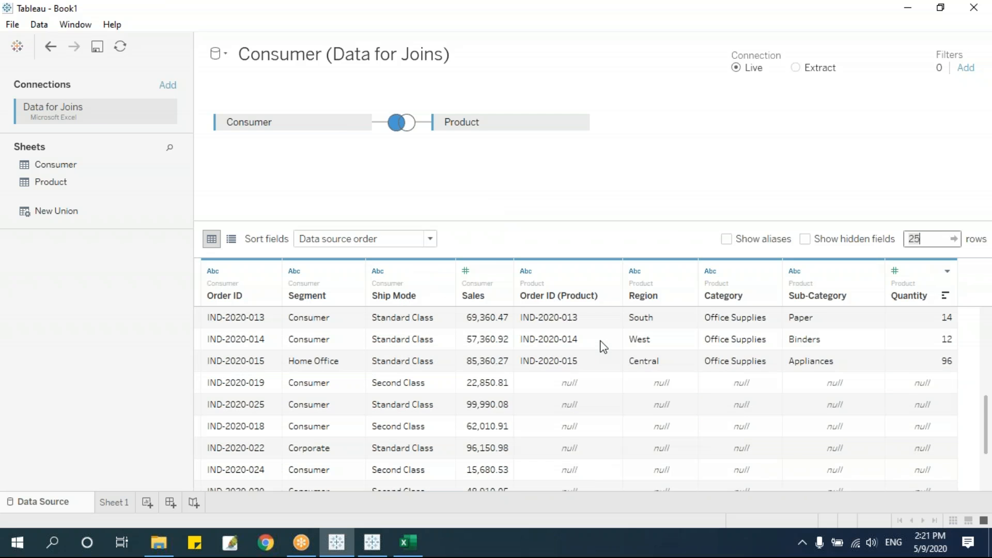
pyautogui.scroll(1, 602, 347)
pyautogui.scroll(-3, 322, 362)
pyautogui.scroll(4, 321, 364)
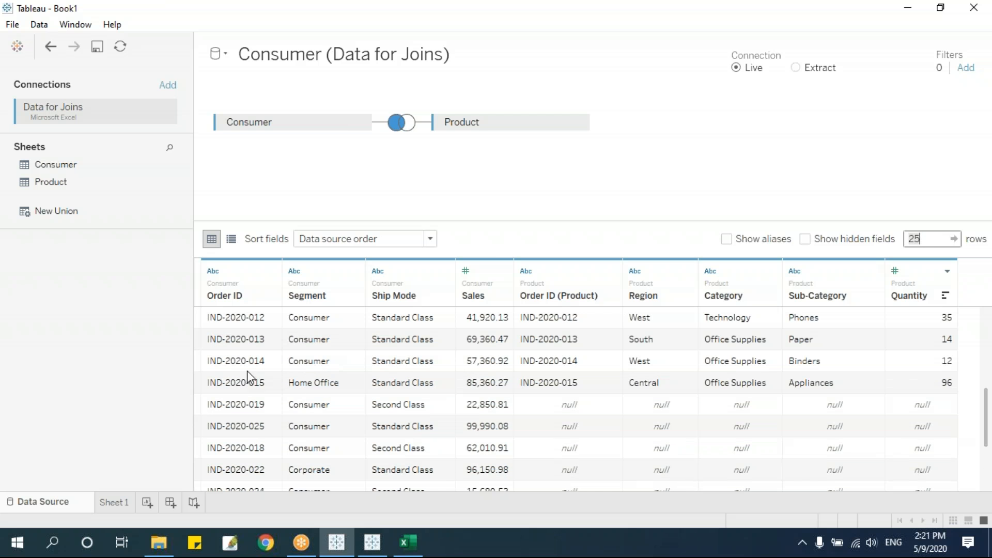
pyautogui.scroll(-4, 312, 420)
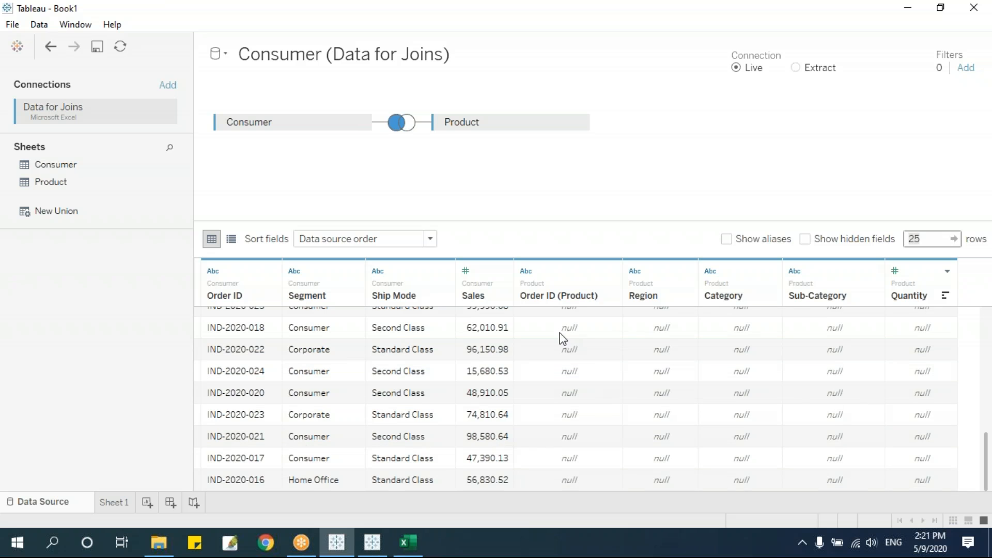
pyautogui.scroll(2, 563, 357)
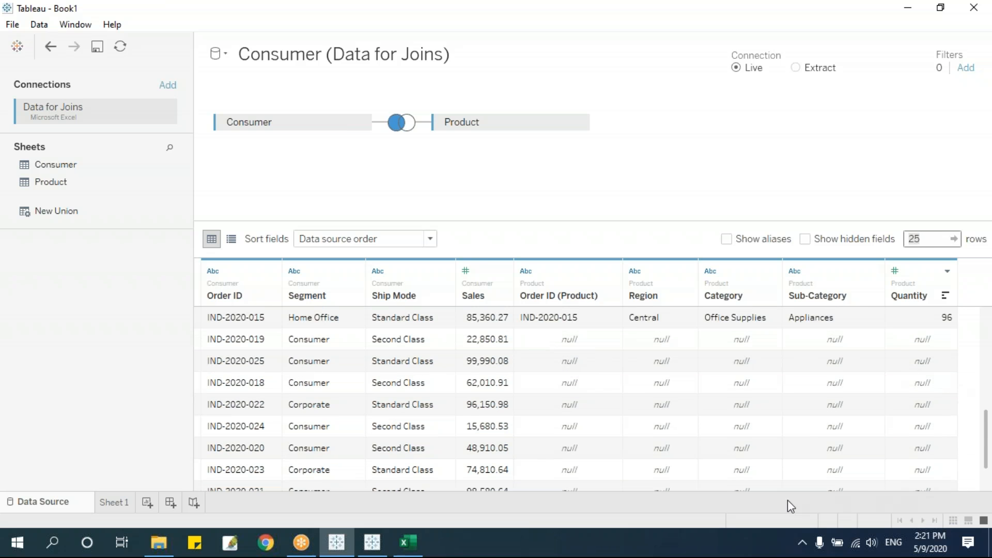
pyautogui.scroll(1, 583, 445)
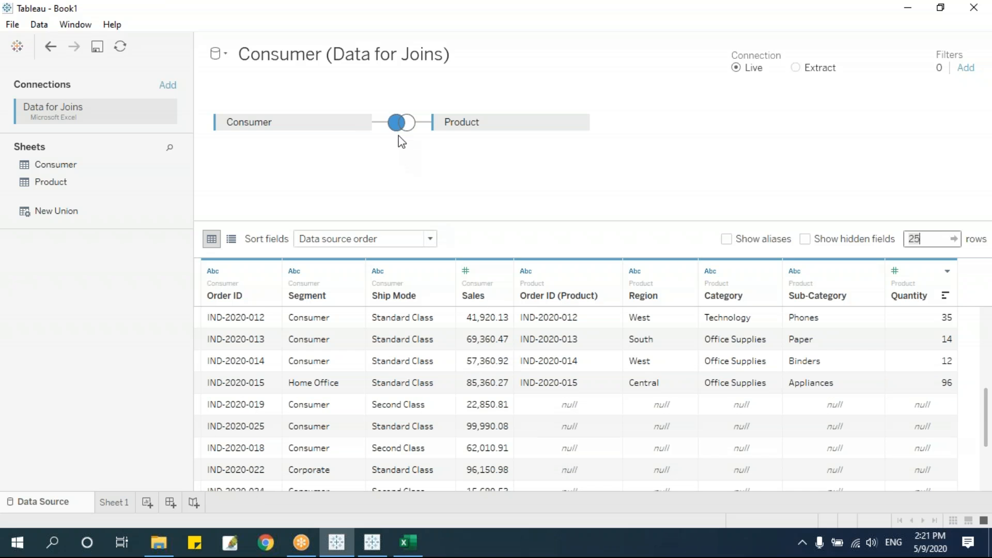
pyautogui.click(299, 127)
# Set a Right join and scroll the preview to Product-only orders IND-2020-101 to 110.
pyautogui.click(398, 124)
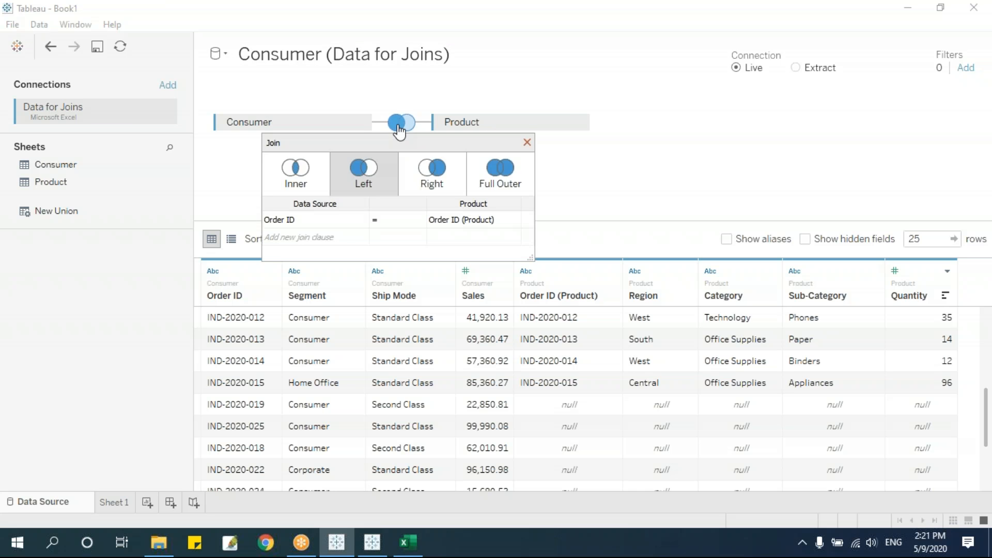
pyautogui.click(426, 176)
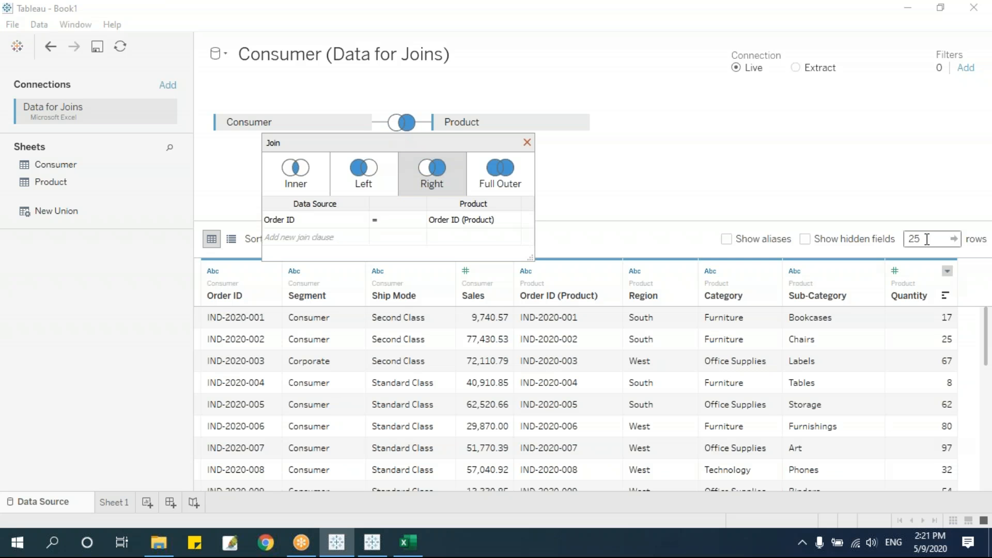
pyautogui.click(527, 142)
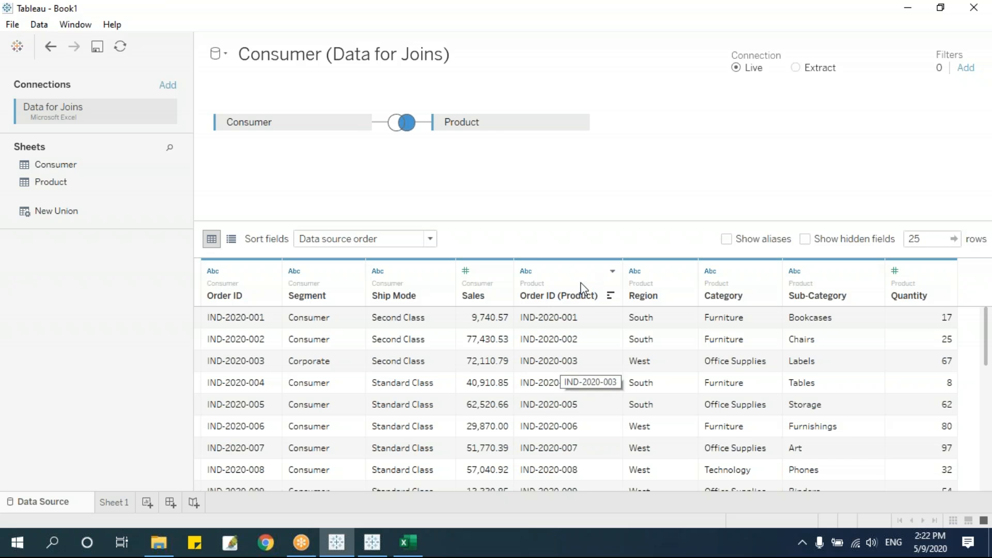
pyautogui.moveTo(447, 123); pyautogui.dragTo(500, 125)
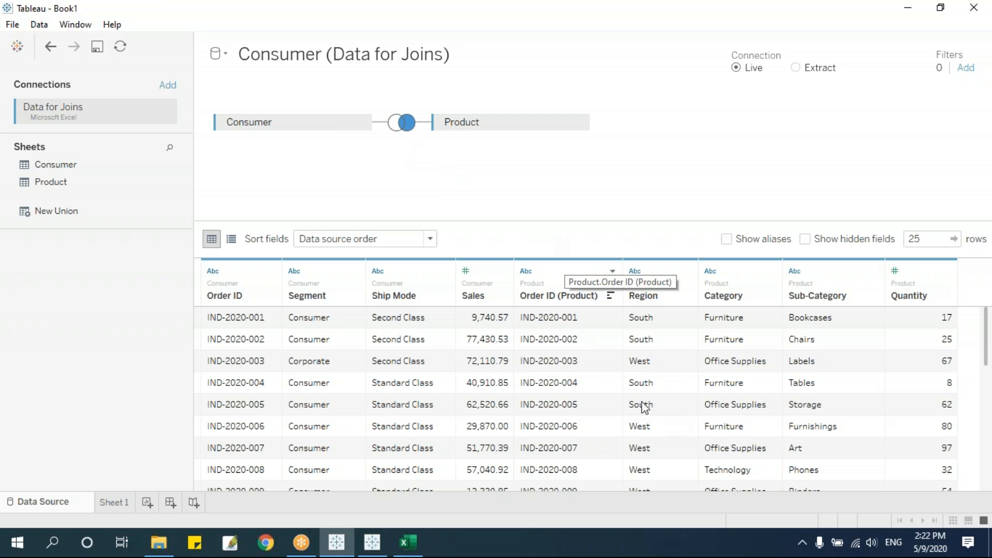
pyautogui.scroll(-10, 560, 346)
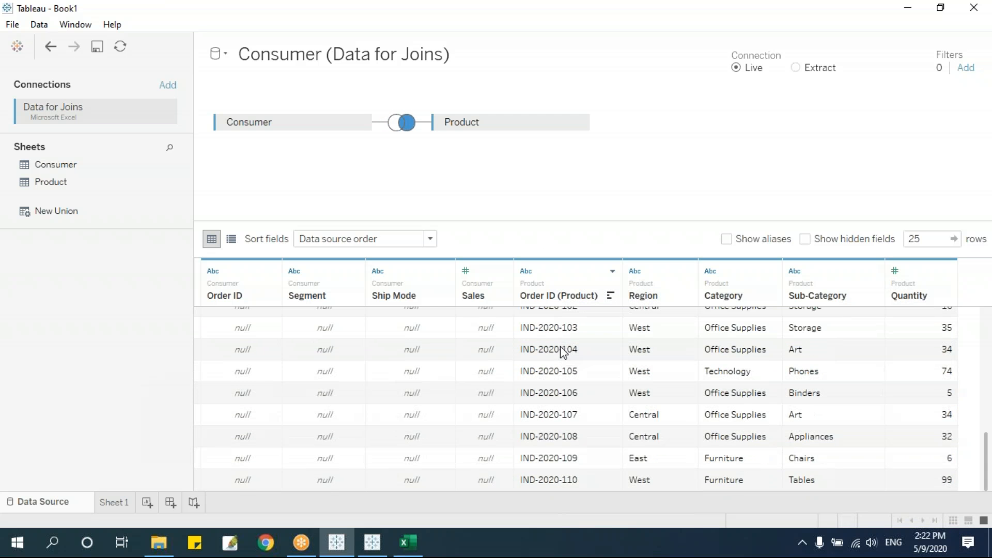
pyautogui.scroll(1, 588, 396)
pyautogui.scroll(-1, 573, 341)
pyautogui.scroll(7, 525, 365)
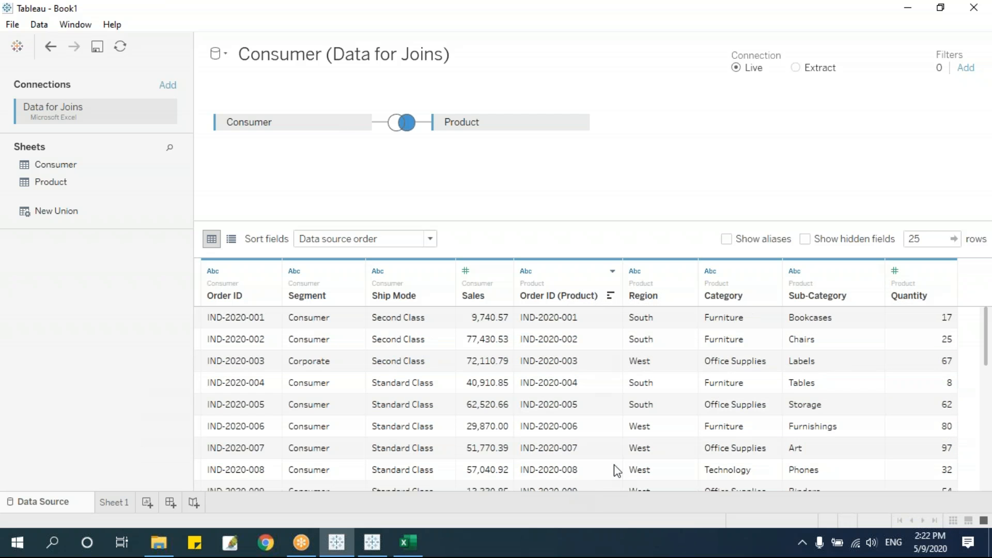
pyautogui.scroll(-7, 515, 367)
pyautogui.scroll(1, 289, 367)
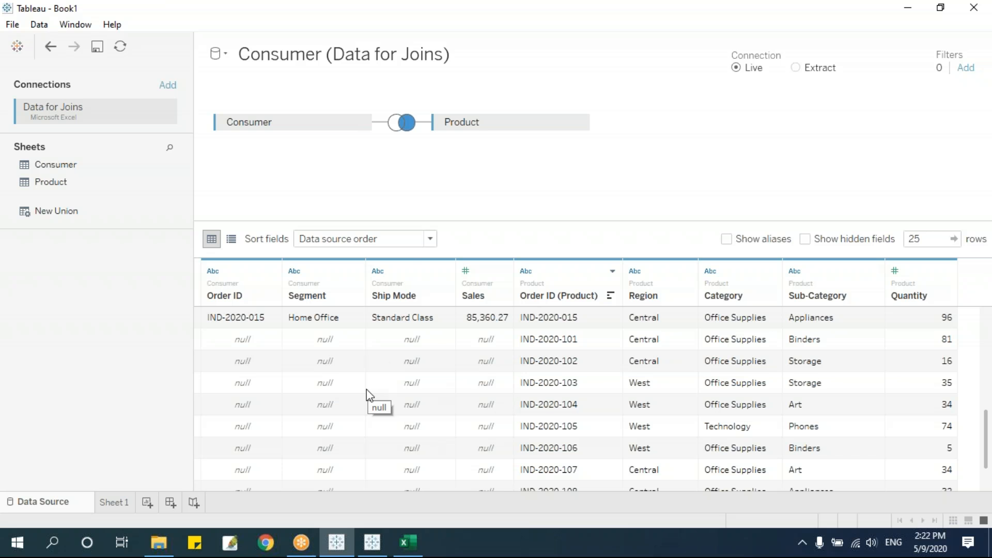
# Set the join to Full Outer (35 preview rows) and bring up Excel's Data for Joins workbook.
pyautogui.click(406, 125)
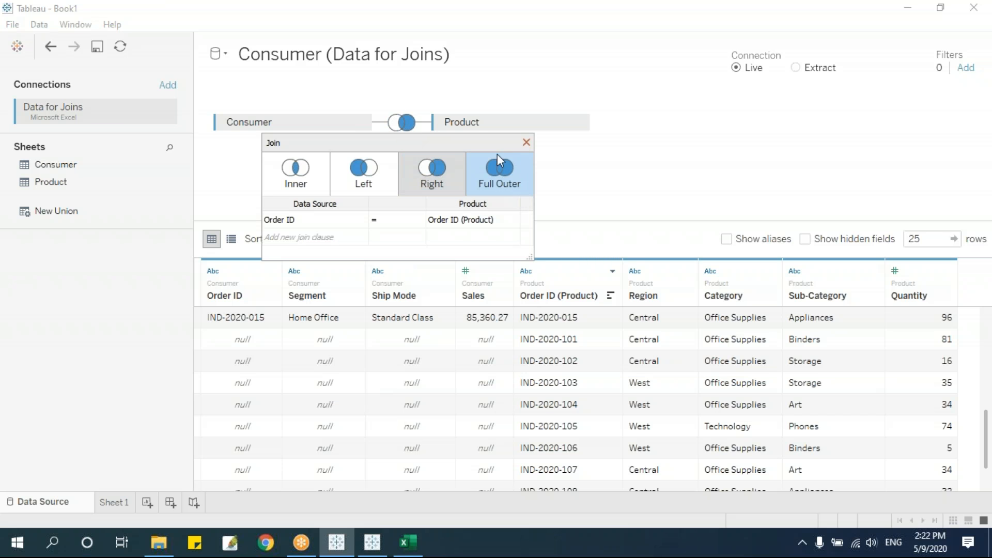
pyautogui.click(505, 185)
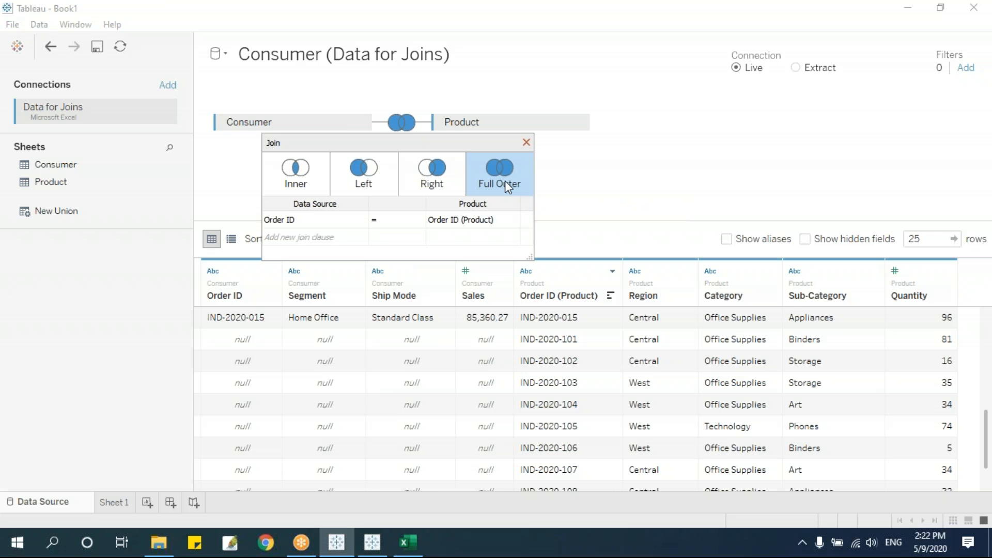
pyautogui.click(527, 142)
pyautogui.click(933, 240)
pyautogui.click(720, 182)
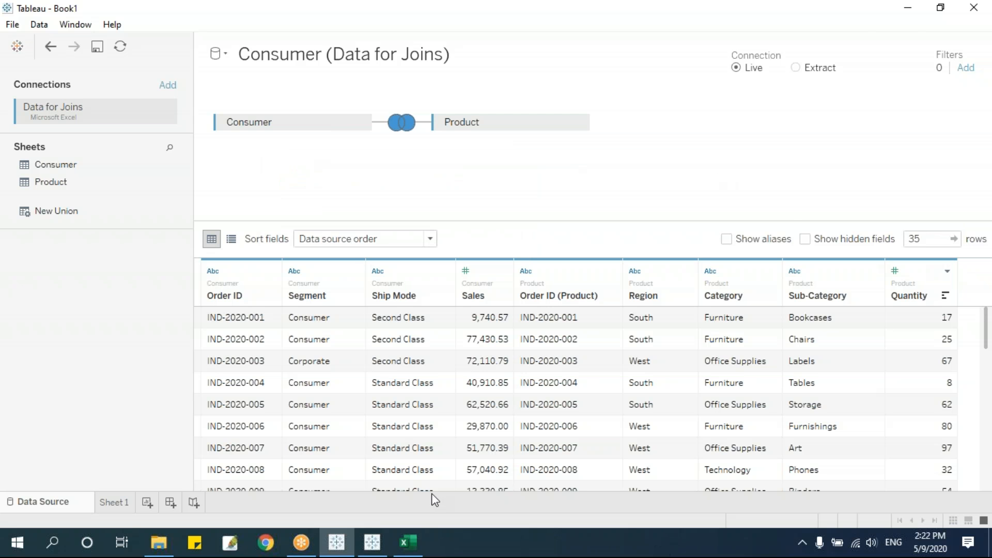
pyautogui.click(408, 542)
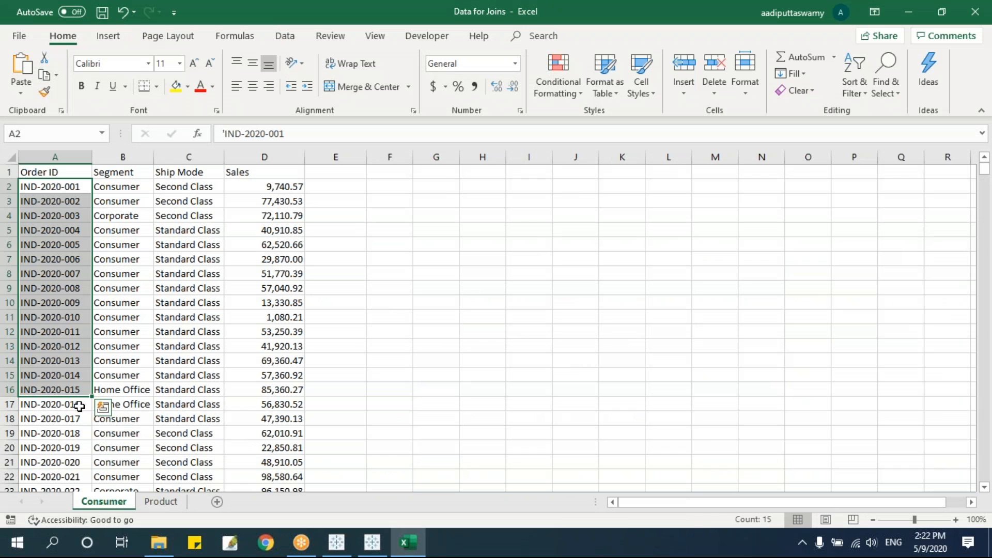
# Select the Consumer Order IDs, compare against the Product sheet, then return to Tableau's join preview.
pyautogui.moveTo(74, 189); pyautogui.dragTo(79, 390)
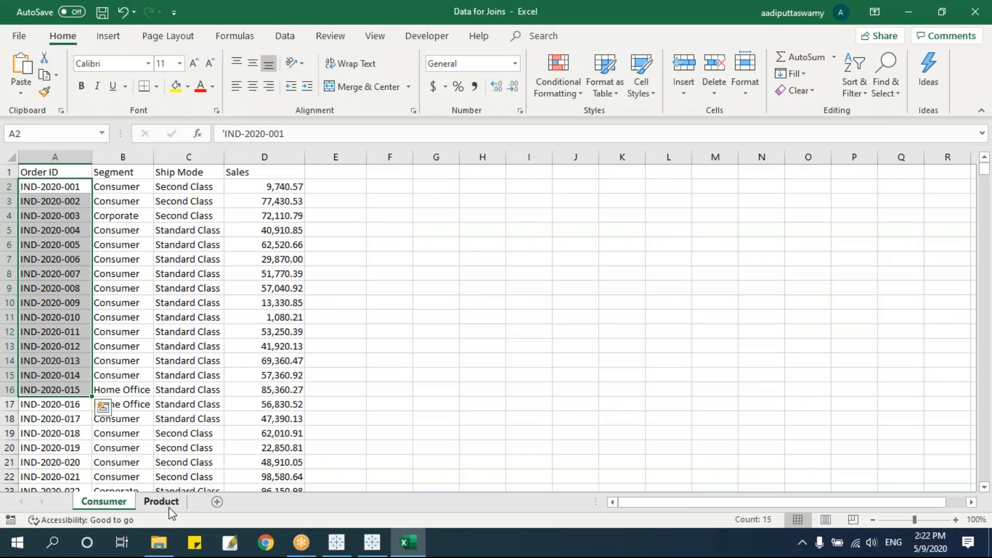
pyautogui.click(82, 421)
pyautogui.press('Up')
pyautogui.hotkey('shift', 'Down')
pyautogui.hotkey('shift', 'Down')
pyautogui.hotkey('shift', 'Down')
pyautogui.hotkey('shift', 'Down')
pyautogui.hotkey('shift', 'Down')
pyautogui.hotkey('shift', 'Down')
pyautogui.hotkey('shift', 'Down')
pyautogui.hotkey('shift', 'Down')
pyautogui.hotkey('shift', 'Down')
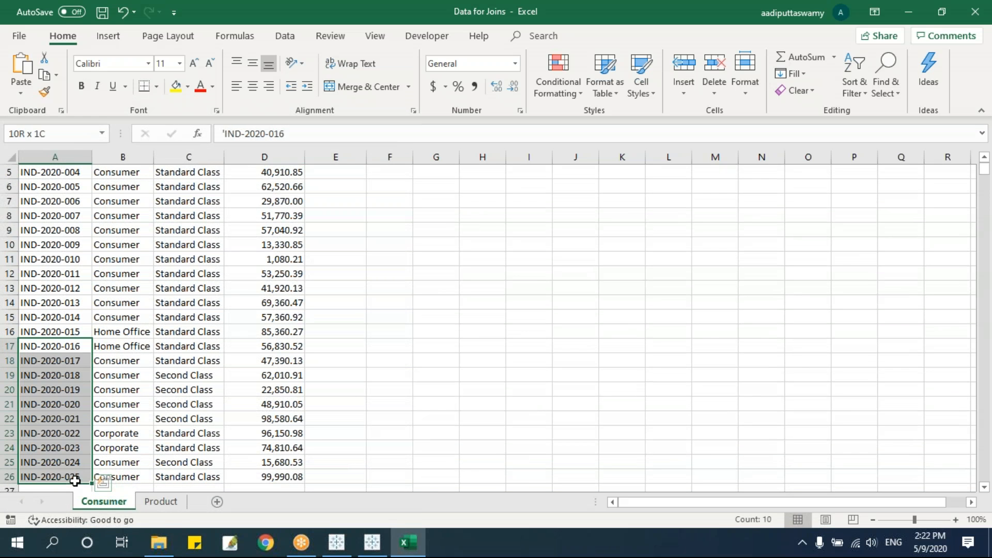
pyautogui.click(160, 502)
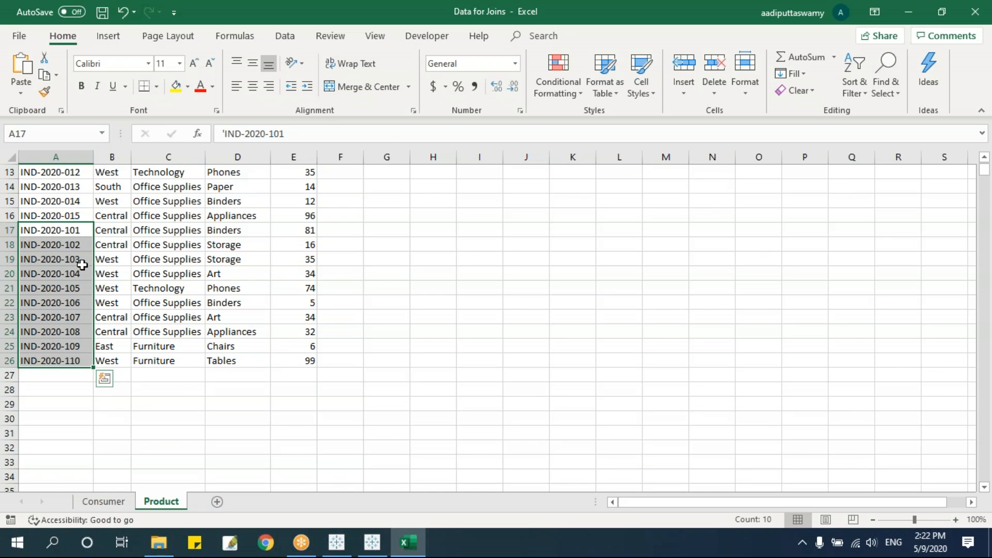
pyautogui.click(103, 502)
pyautogui.moveTo(81, 330); pyautogui.dragTo(57, 164)
pyautogui.hotkey('alt', 'Tab')
pyautogui.click(922, 240)
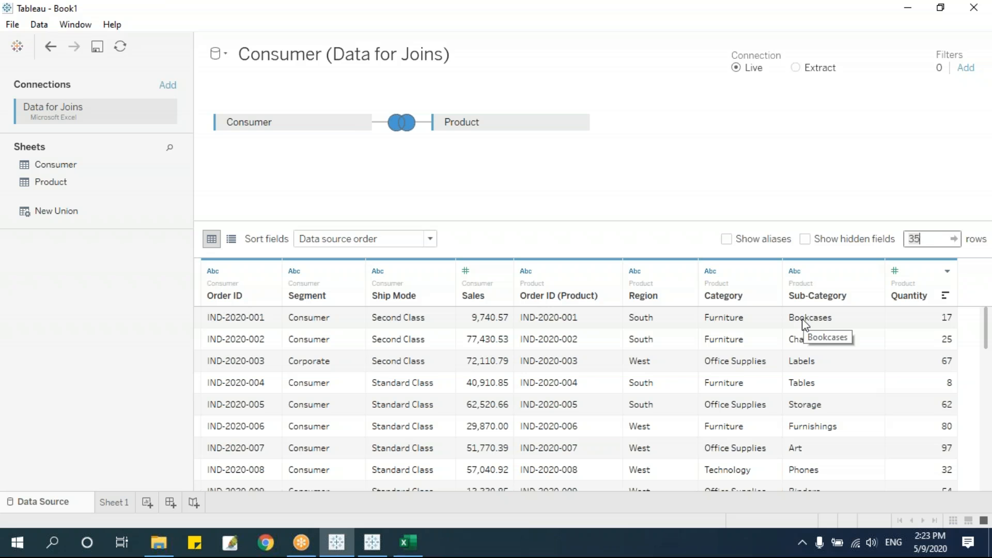
pyautogui.click(556, 363)
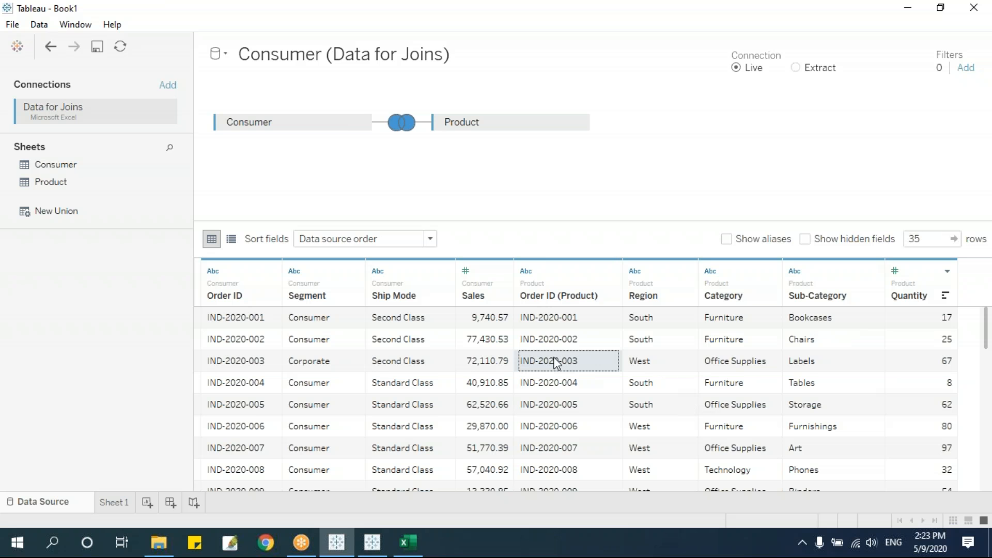
pyautogui.scroll(-3, 556, 363)
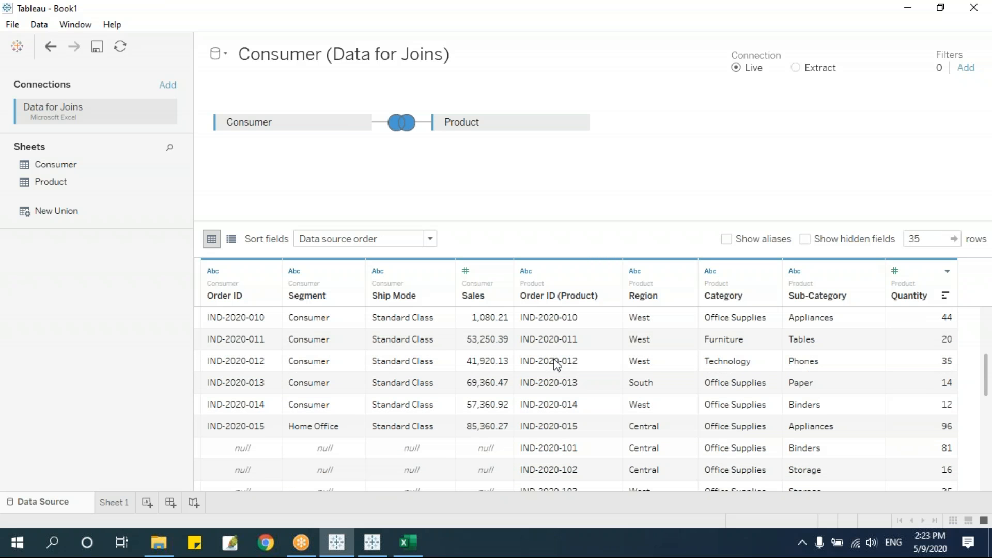
pyautogui.scroll(-3, 574, 449)
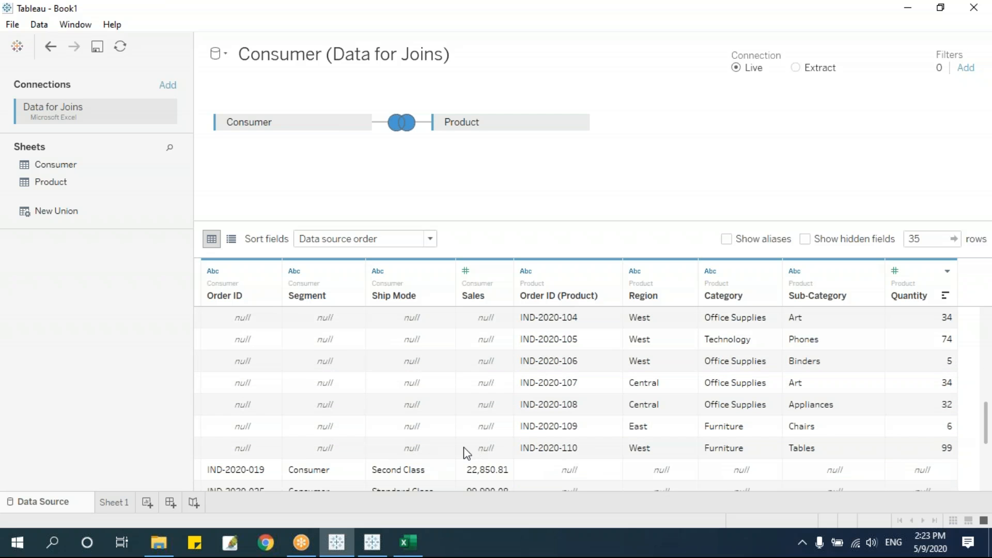
pyautogui.scroll(-3, 467, 453)
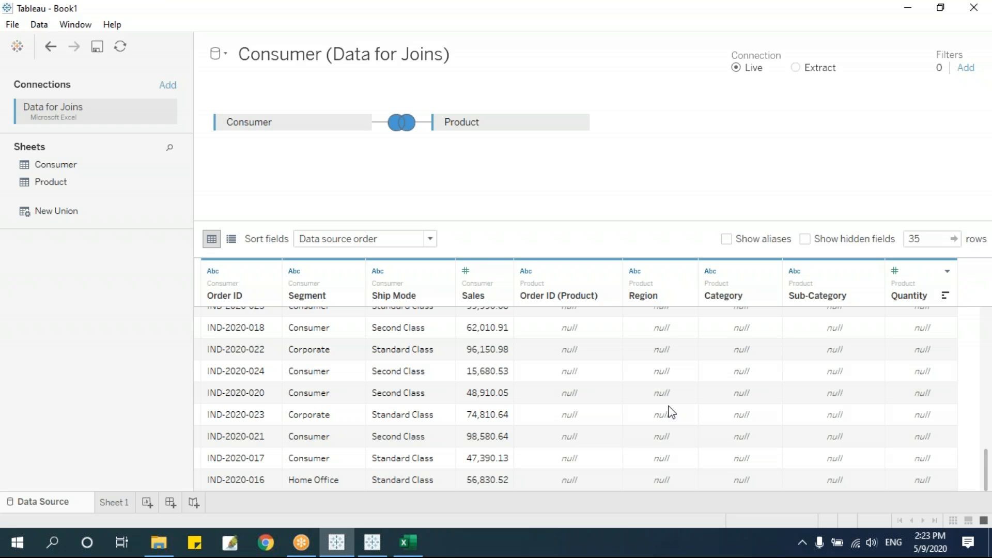
# Cycle the join through Inner, Left and Right, settle on Full Outer, and view Sheet 1.
pyautogui.click(408, 114)
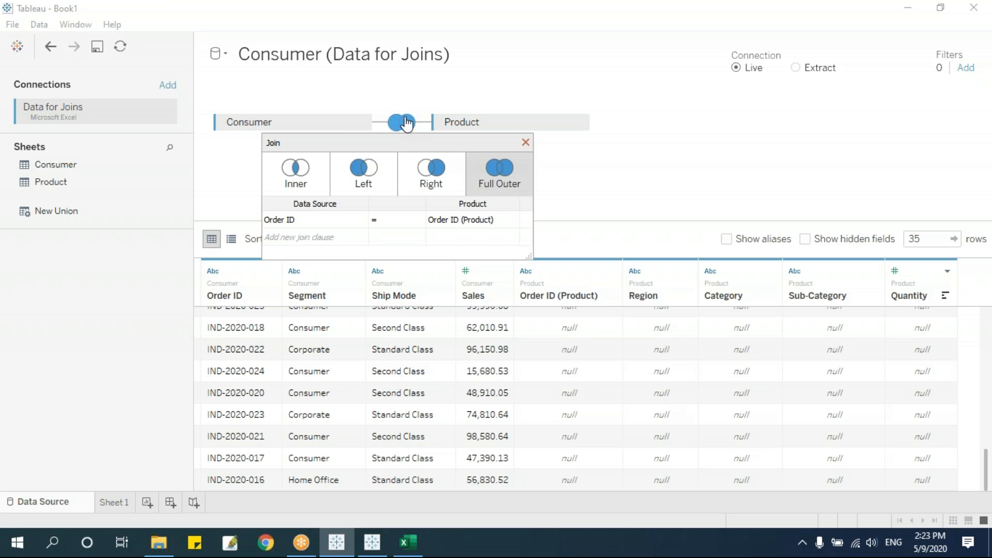
pyautogui.click(304, 180)
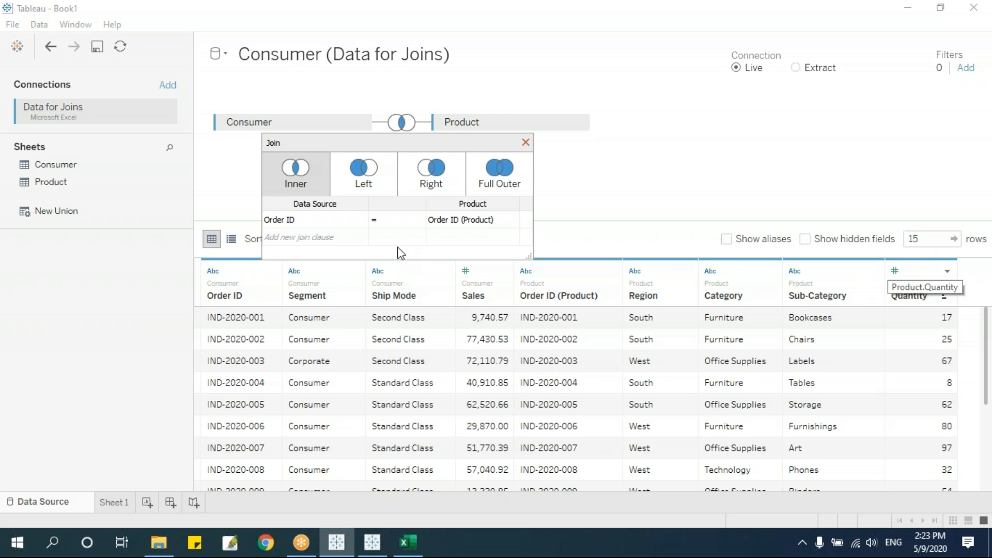
pyautogui.click(375, 168)
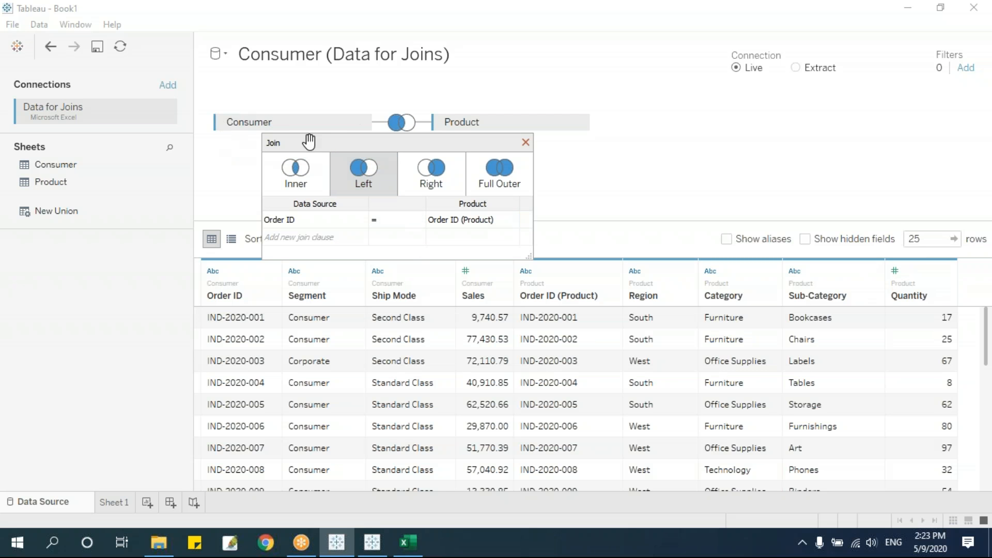
pyautogui.click(450, 161)
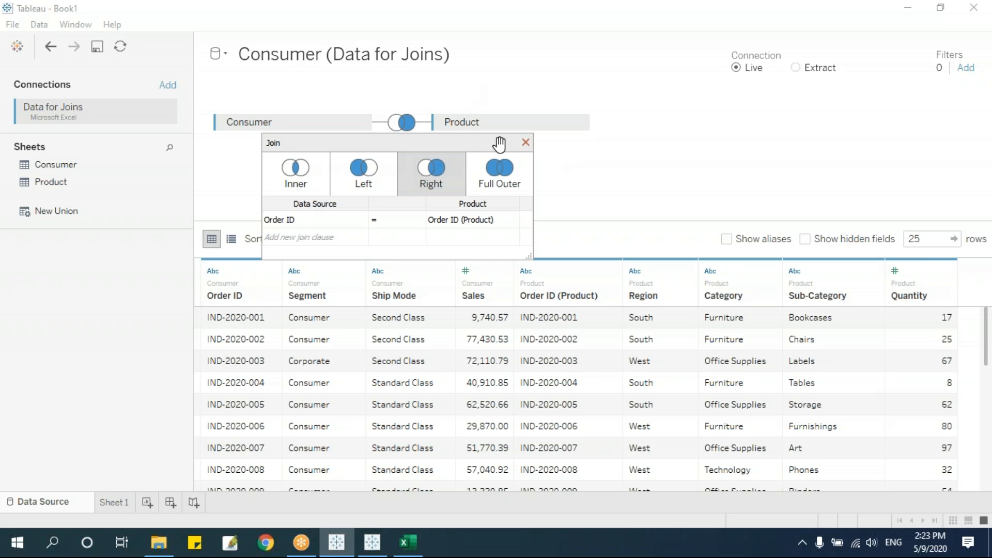
pyautogui.click(502, 170)
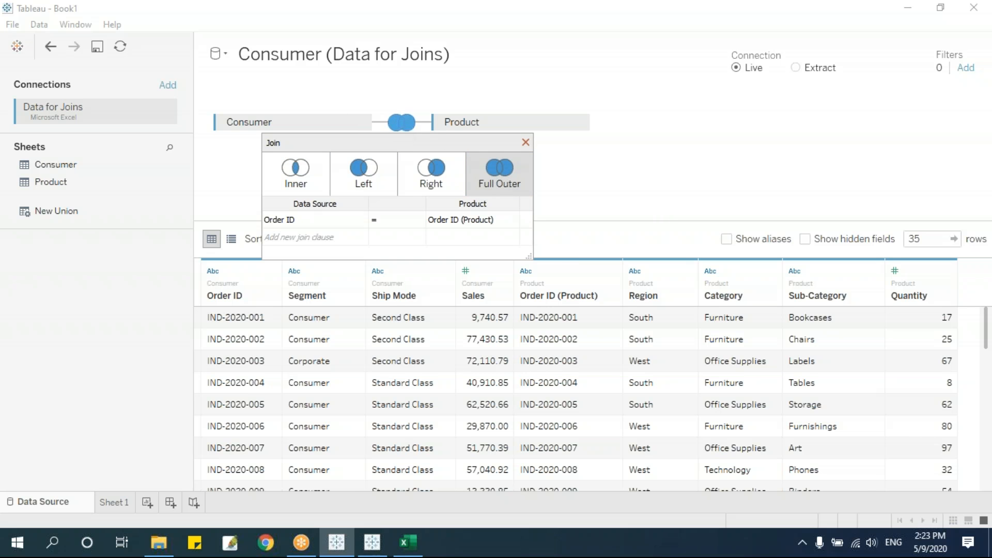
pyautogui.click(588, 410)
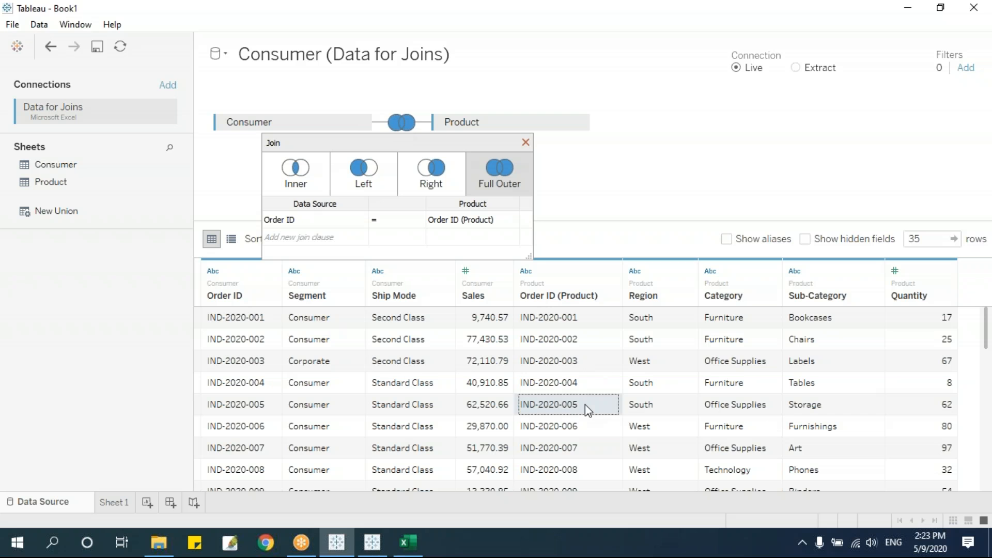
pyautogui.click(525, 143)
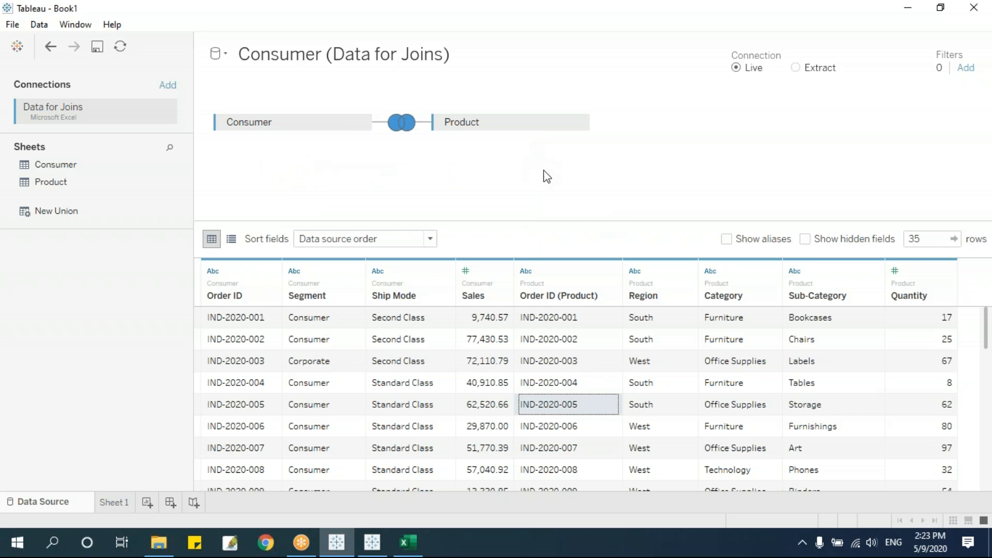
pyautogui.click(127, 506)
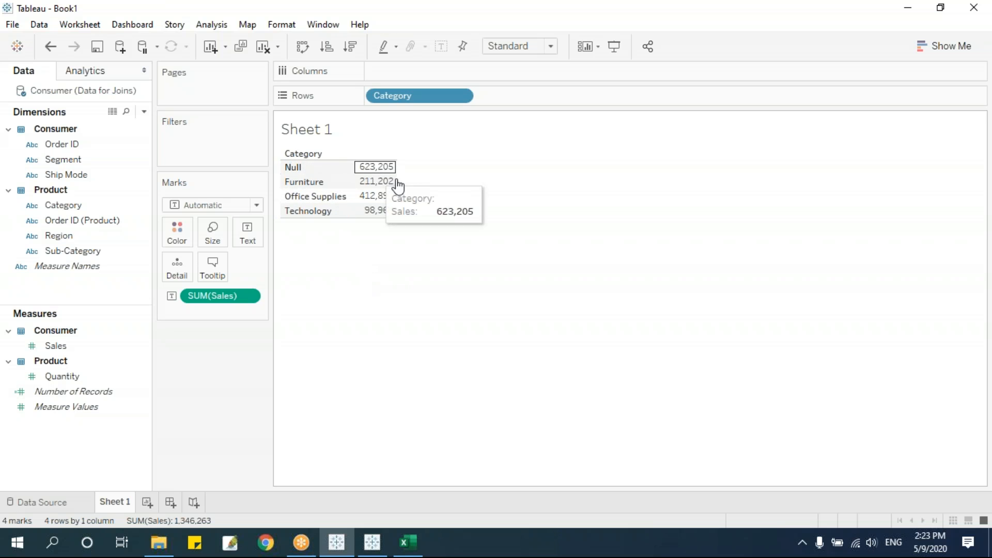
# Review the joined data grid, then clear Category and SUM(Sales) from Sheet 1 with Alt+Shift+Backspace.
pyautogui.click(77, 503)
pyautogui.scroll(-10, 776, 372)
pyautogui.scroll(3, 672, 444)
pyautogui.scroll(-1, 589, 460)
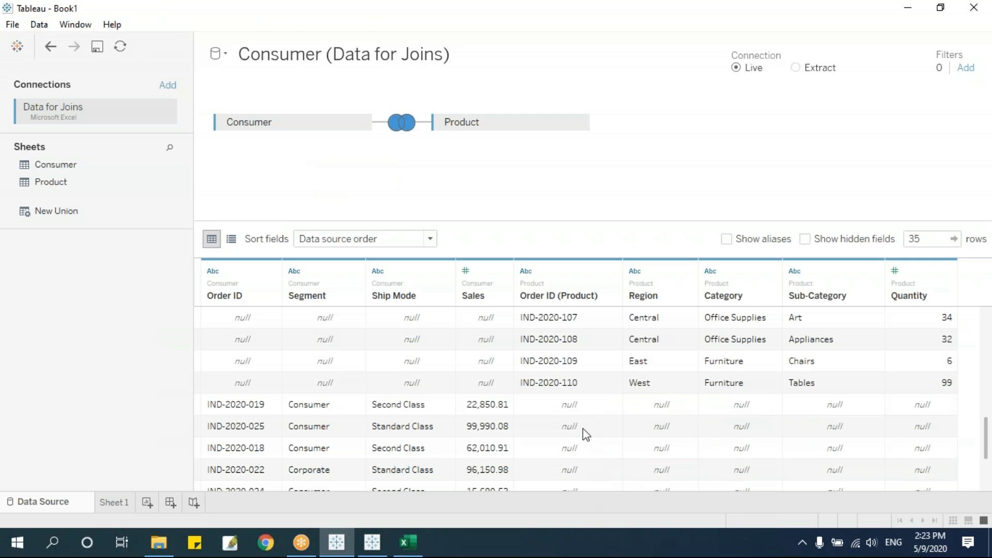
pyautogui.click(129, 500)
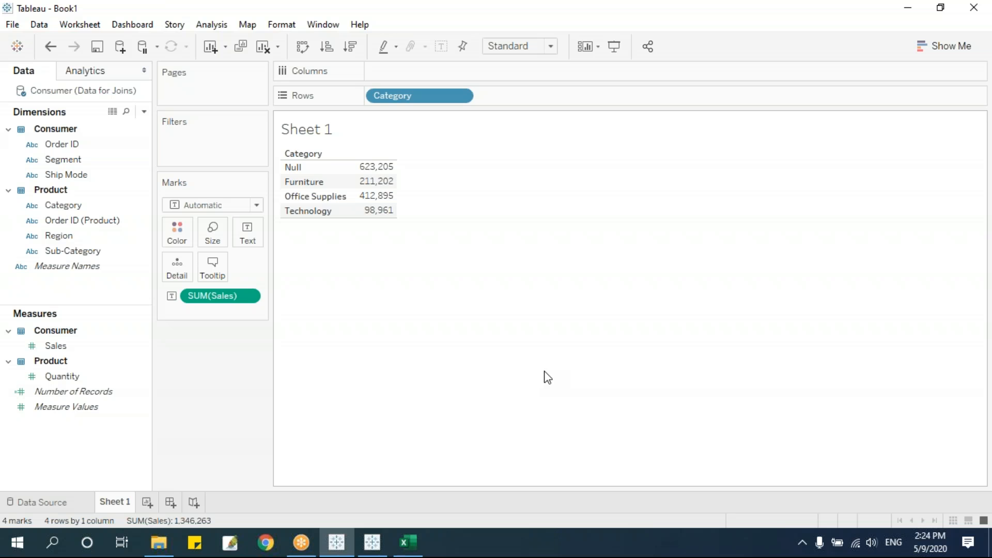
pyautogui.hotkey('alt', 'shift', 'BackSpace')
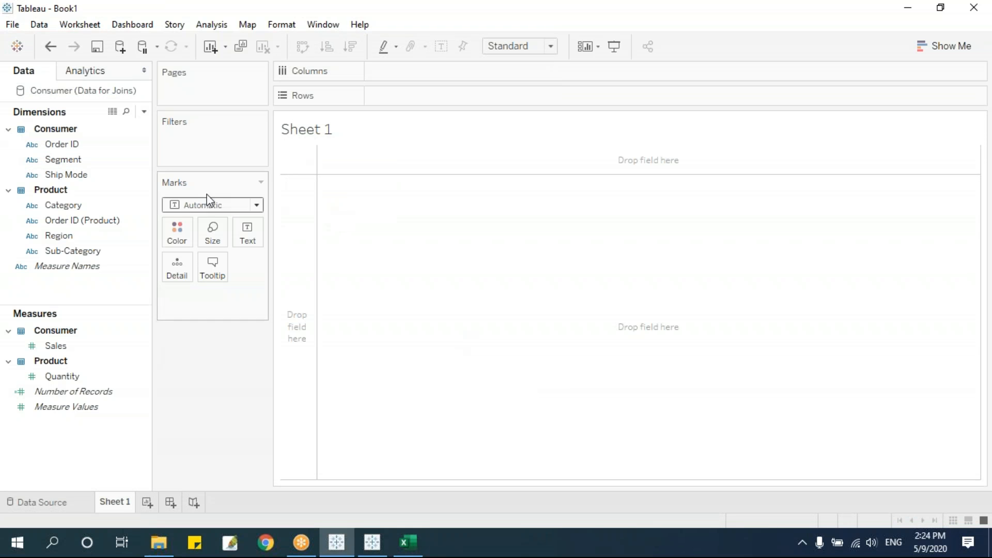
# Select the Order ID, Ship Mode, Order ID (Product), Sales and Quantity fields.
pyautogui.click(63, 146)
pyautogui.click(61, 170)
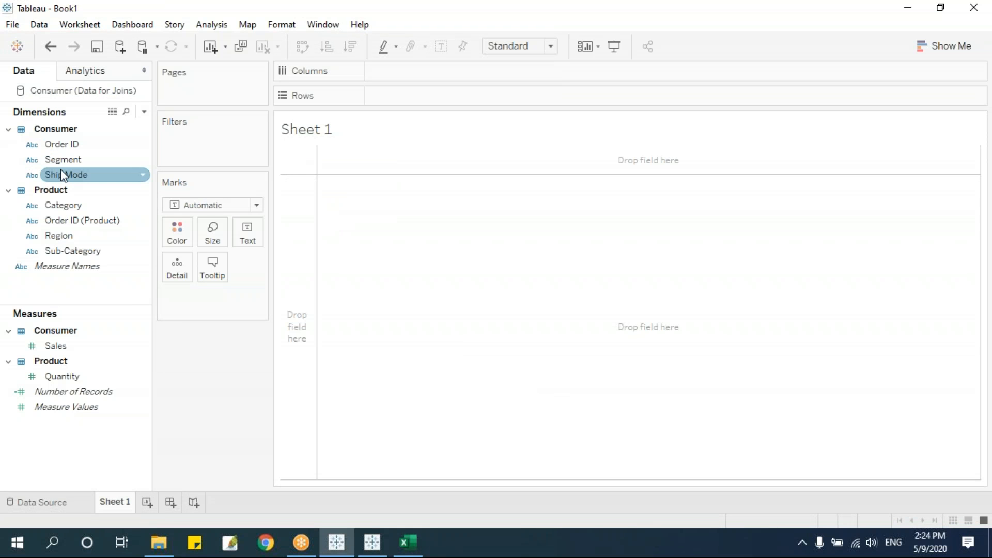
pyautogui.click(68, 215)
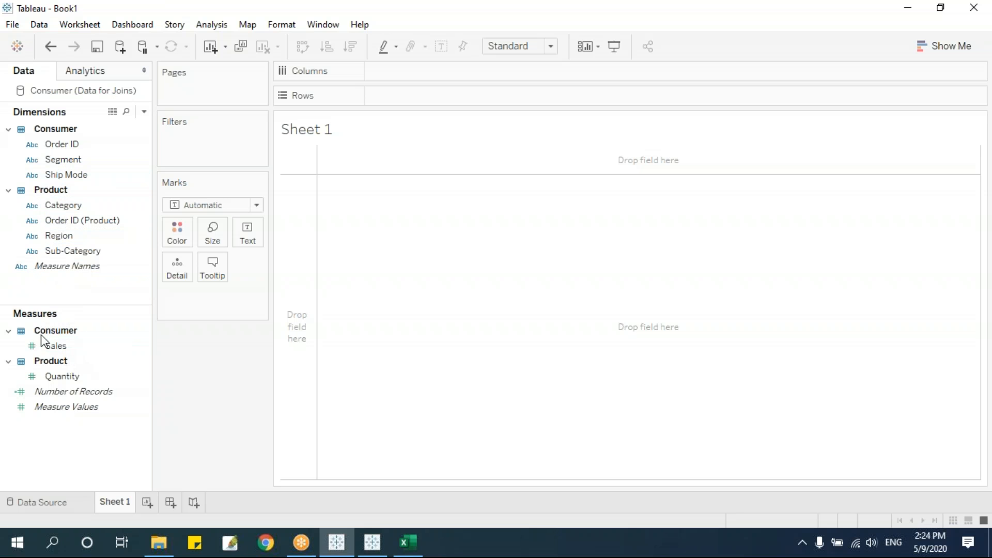
pyautogui.click(57, 347)
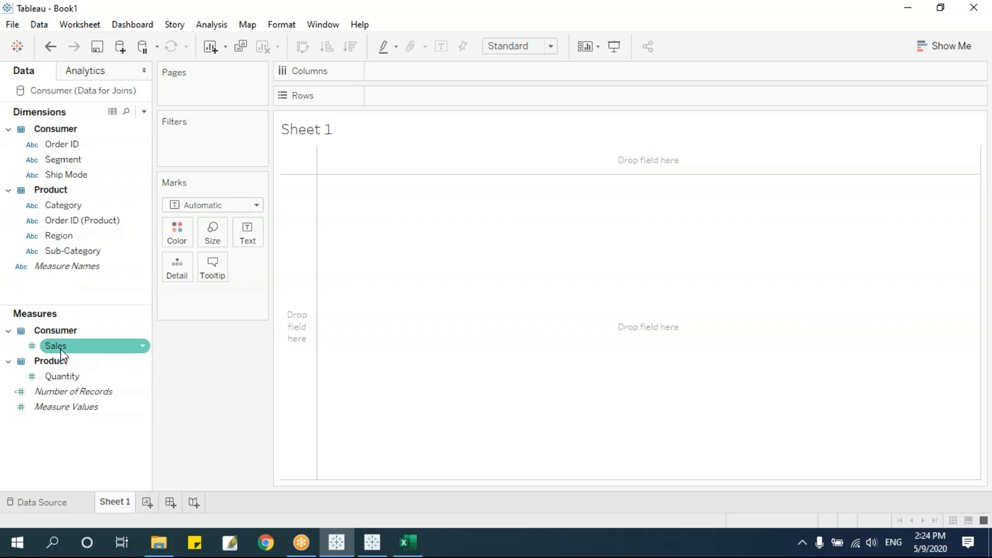
pyautogui.click(64, 374)
# Try dragging Quantity into the view, then go back to the Data Source page.
pyautogui.moveTo(82, 377); pyautogui.dragTo(497, 375)
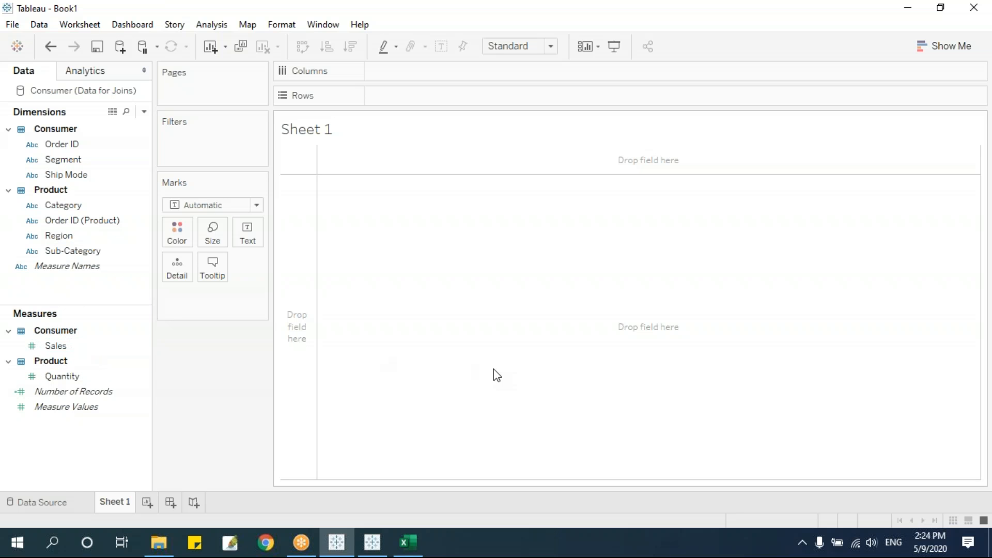
pyautogui.moveTo(494, 369); pyautogui.dragTo(494, 369)
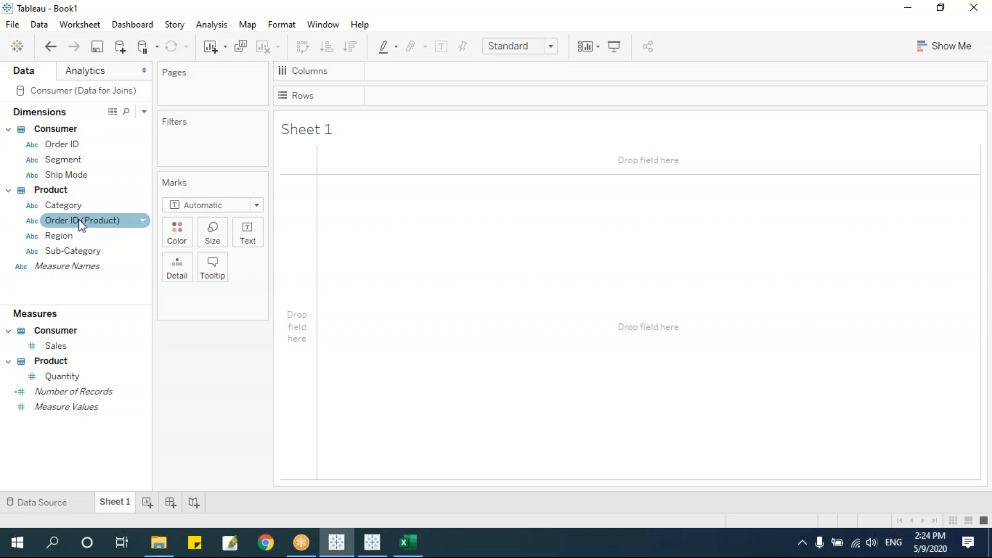
pyautogui.click(57, 504)
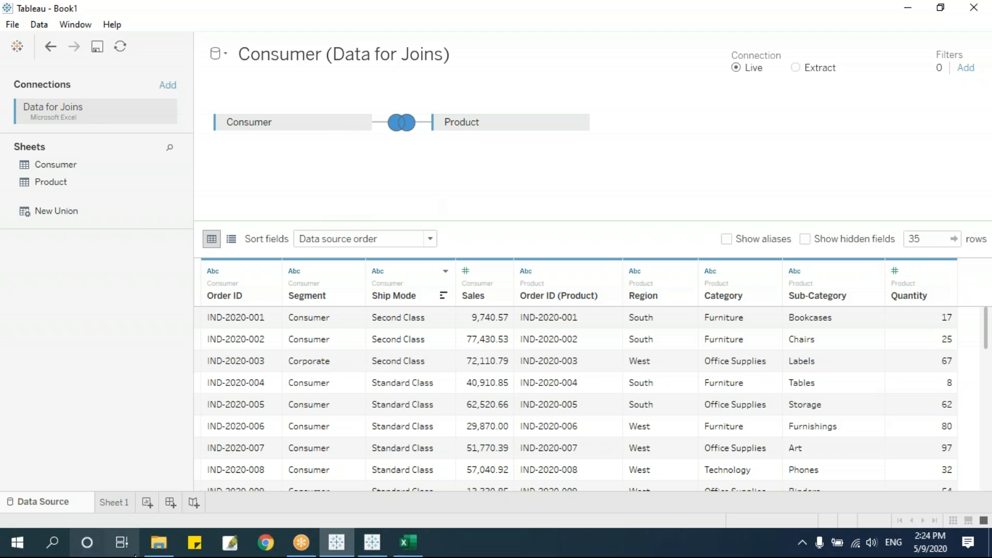
# Check the Consumer and Product workbooks in File Explorer's Data for Blending folder, then return to Tableau.
pyautogui.click(159, 542)
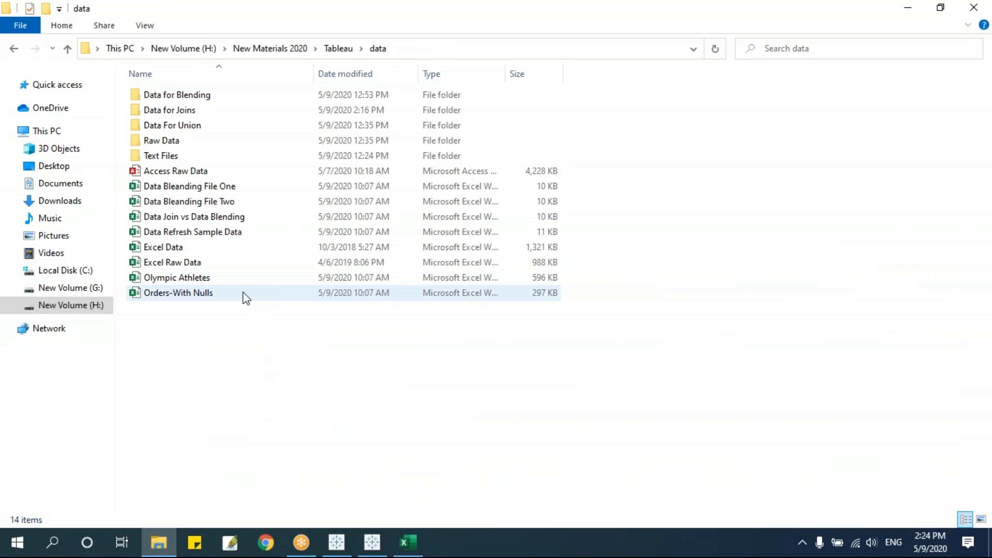
pyautogui.click(199, 109)
pyautogui.doubleClick(210, 101)
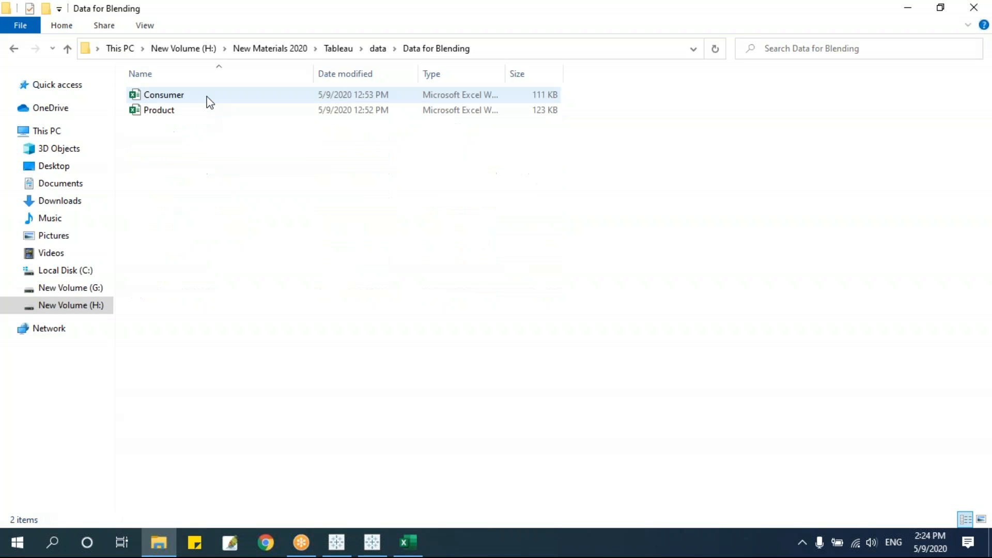
pyautogui.click(189, 95)
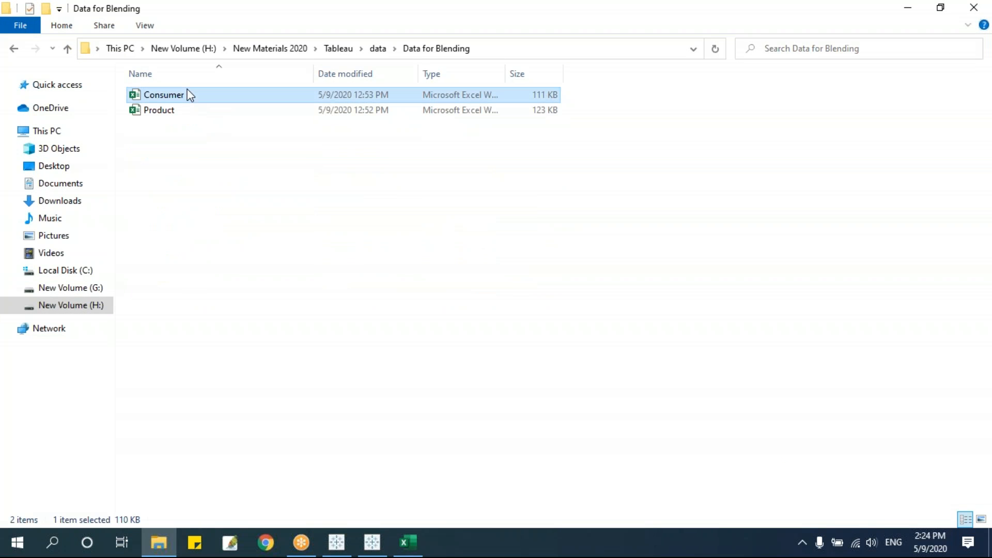
pyautogui.click(170, 110)
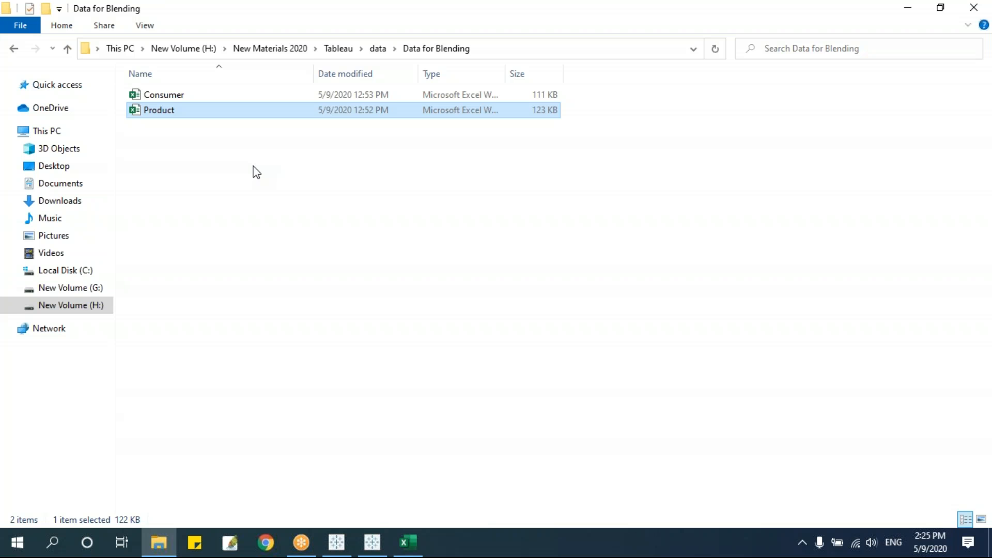
pyautogui.moveTo(355, 550)
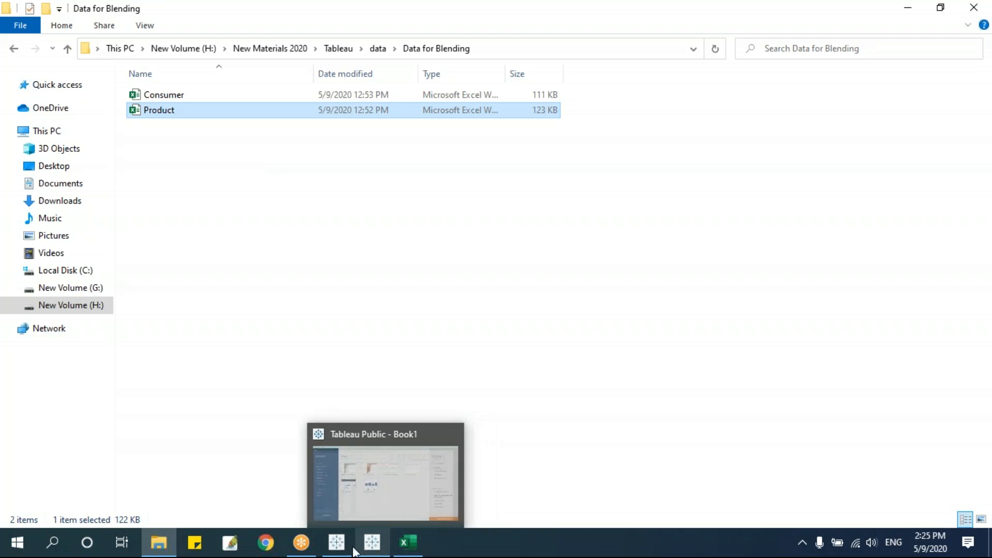
pyautogui.click(336, 497)
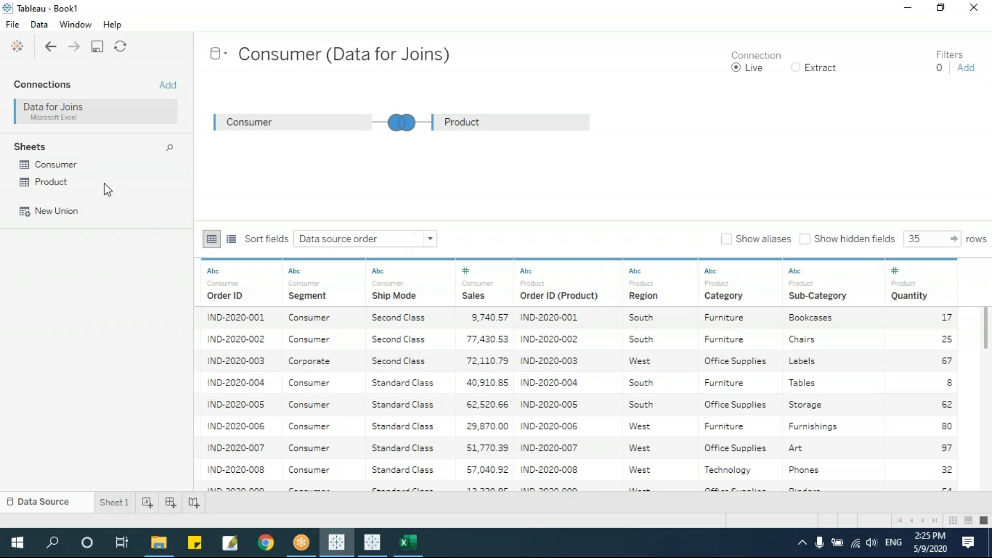
# Use the joined data source's options on Sheet 1 and return to the Connect page.
pyautogui.click(127, 503)
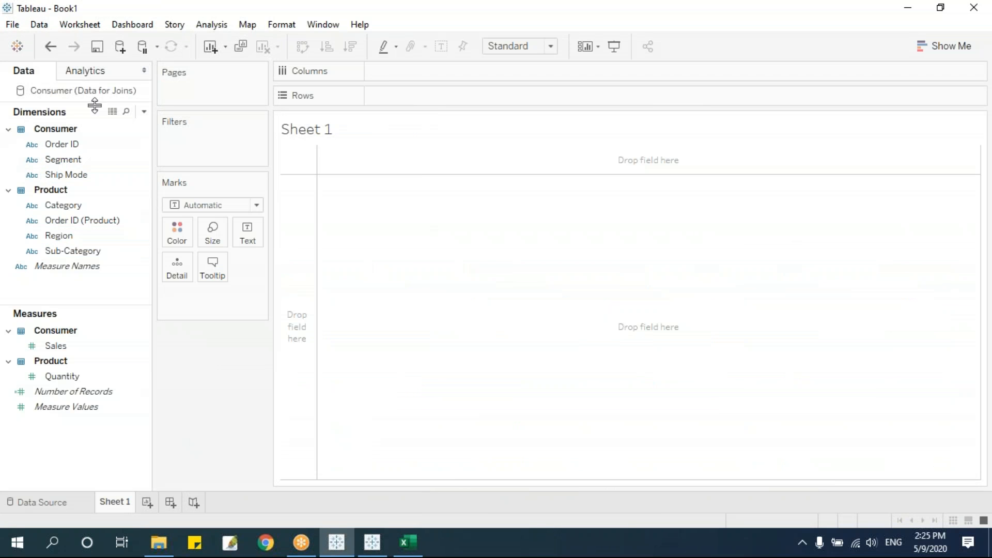
pyautogui.rightClick(58, 92)
pyautogui.click(125, 135)
pyautogui.click(79, 499)
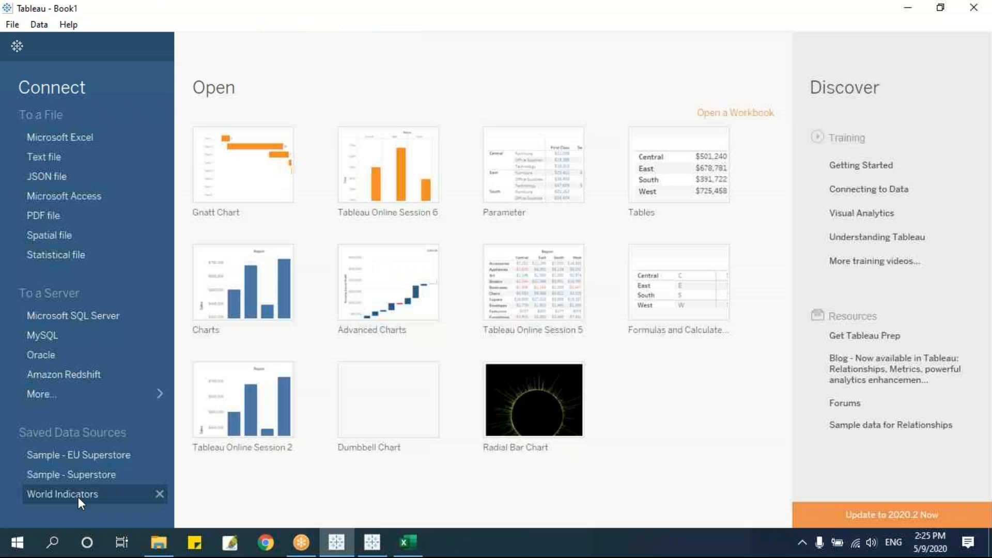
# Connect to the Consumer Excel workbook from the Data for Blending folder.
pyautogui.click(94, 139)
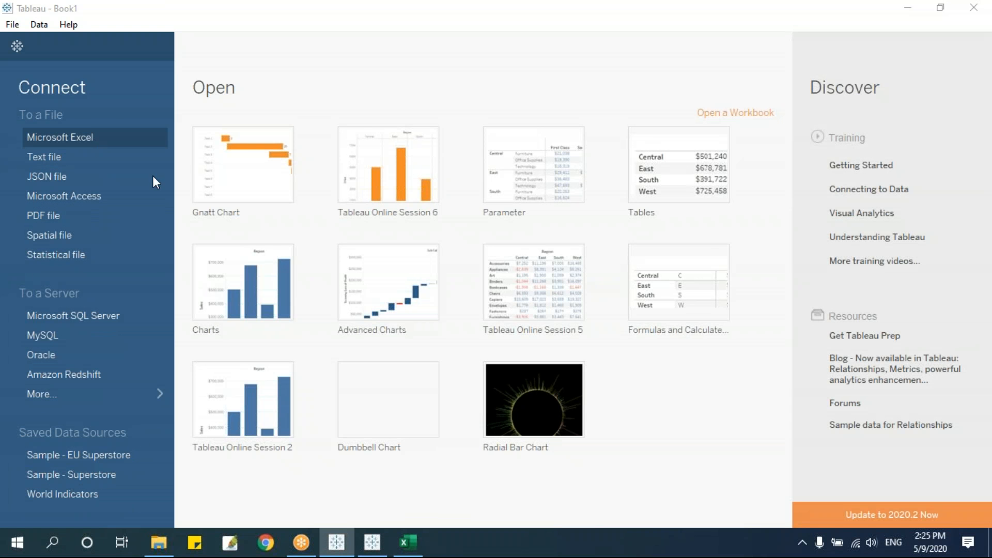
pyautogui.click(311, 110)
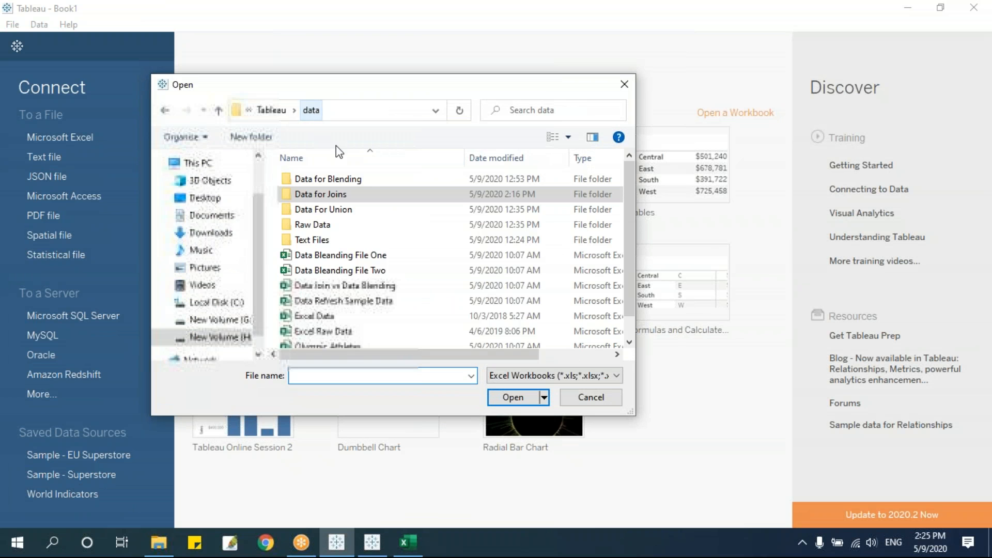
pyautogui.doubleClick(368, 179)
pyautogui.click(331, 180)
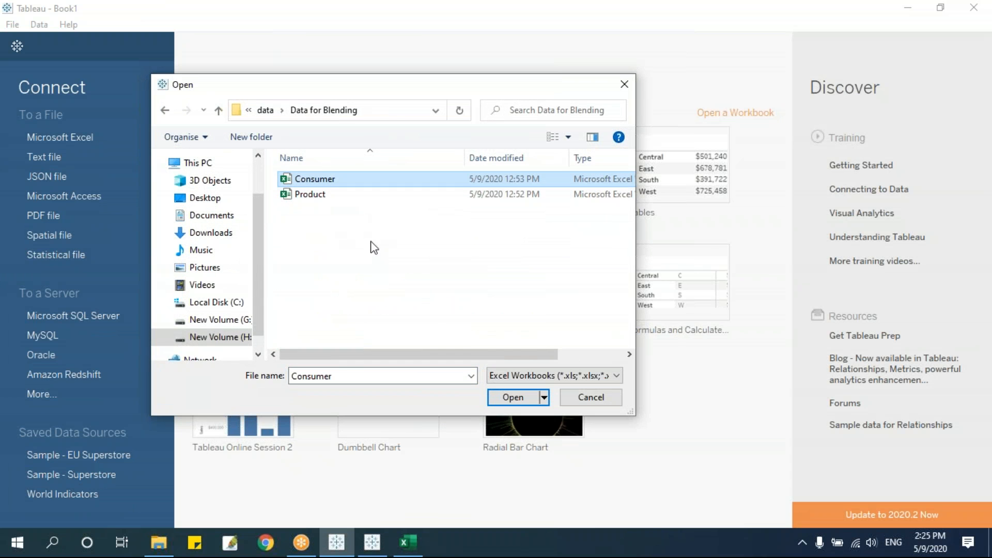
pyautogui.click(325, 200)
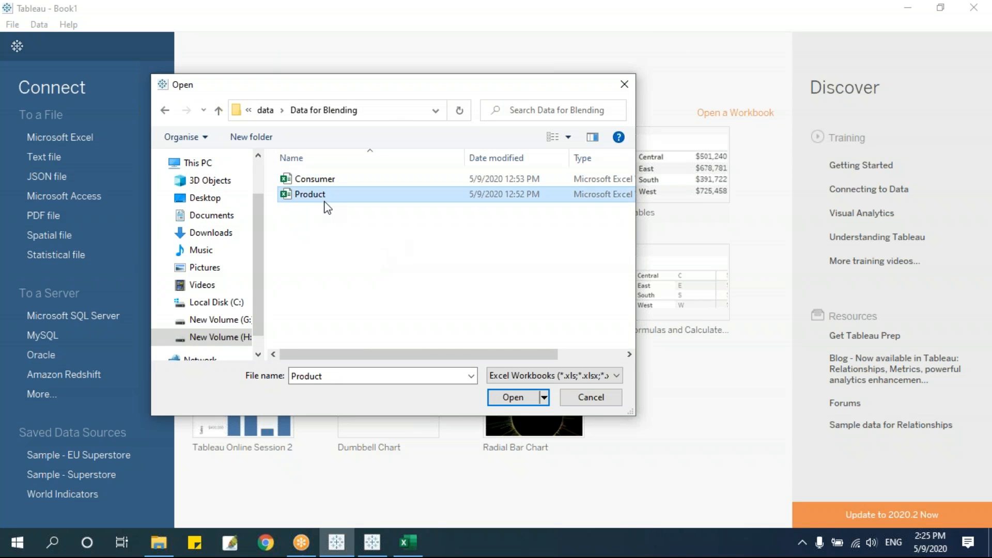
pyautogui.click(346, 182)
pyautogui.click(510, 397)
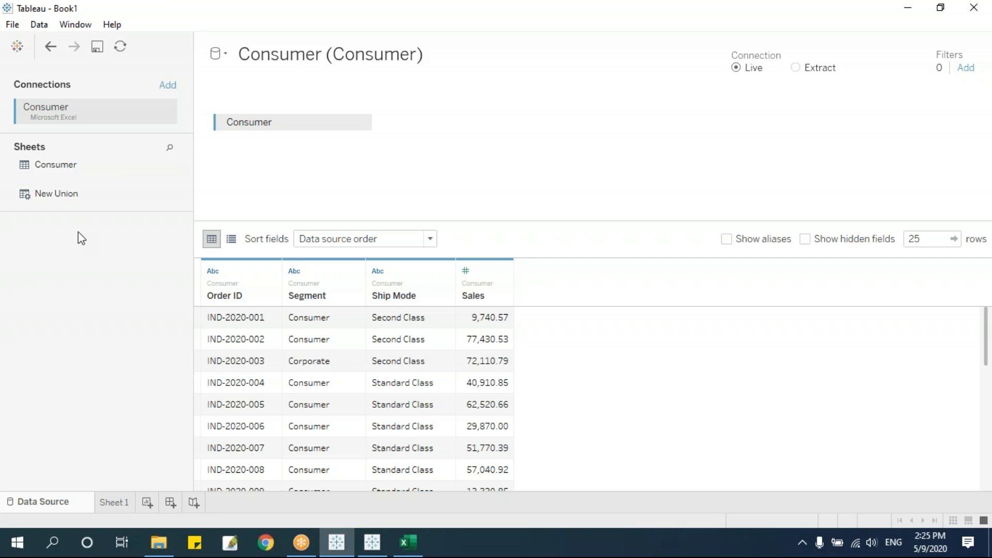
# Add the Product Excel workbook as a second connection.
pyautogui.click(168, 86)
pyautogui.click(274, 135)
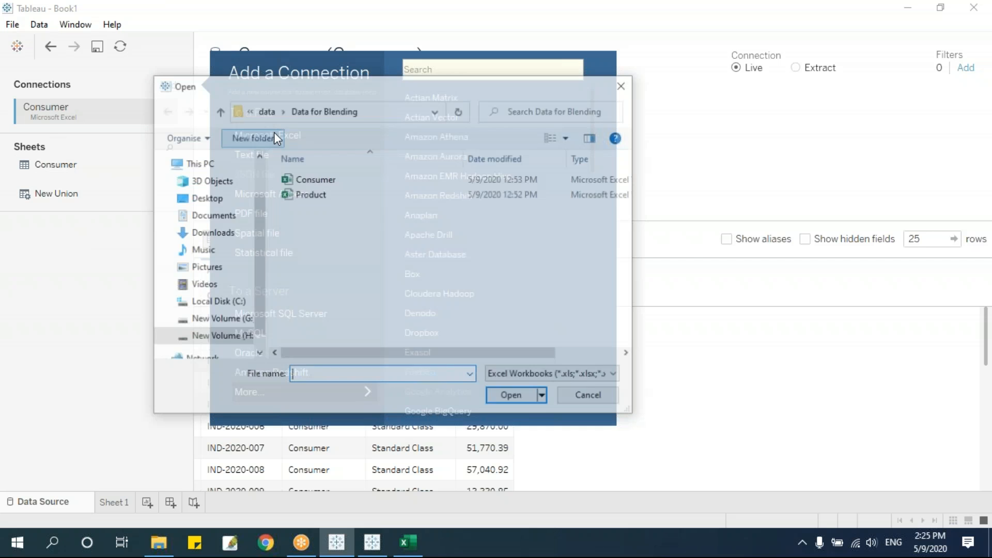
pyautogui.click(313, 196)
pyautogui.click(517, 402)
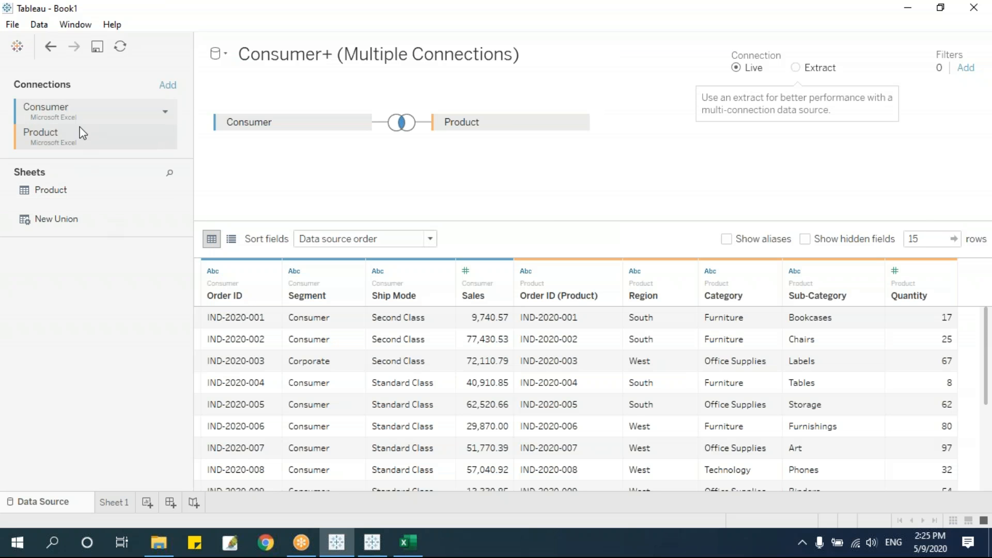
# Switch between the Consumer and Product connections to list each one's sheets.
pyautogui.click(78, 116)
pyautogui.click(78, 139)
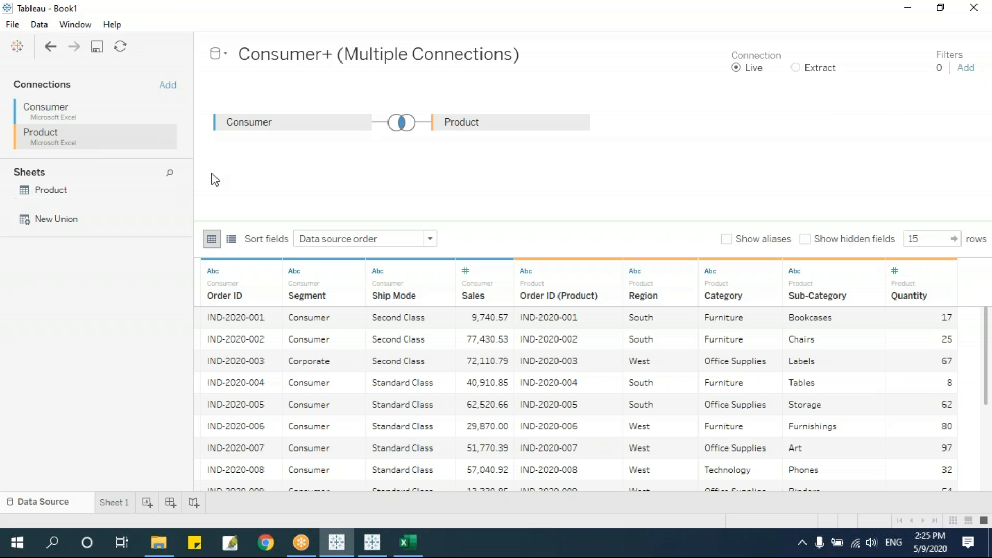
pyautogui.click(55, 114)
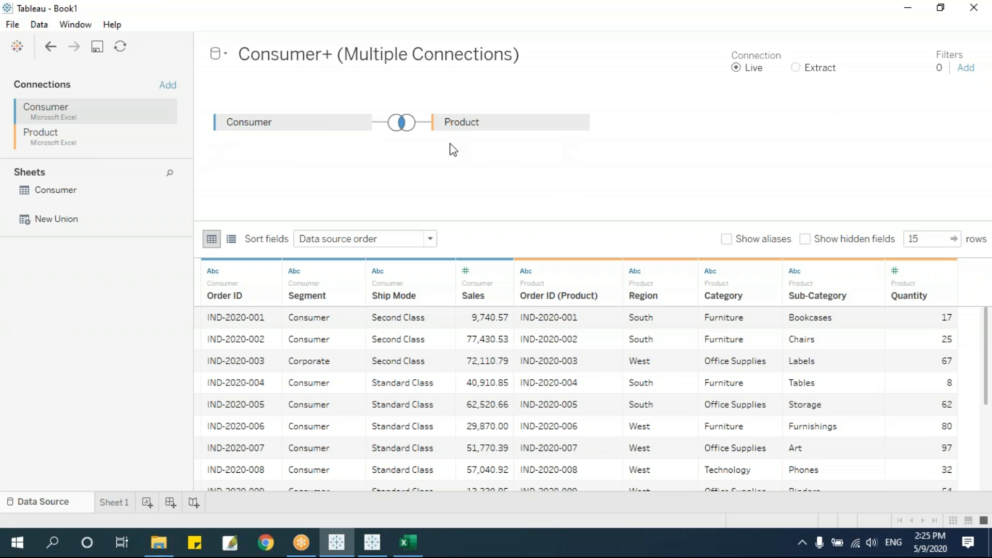
pyautogui.click(79, 136)
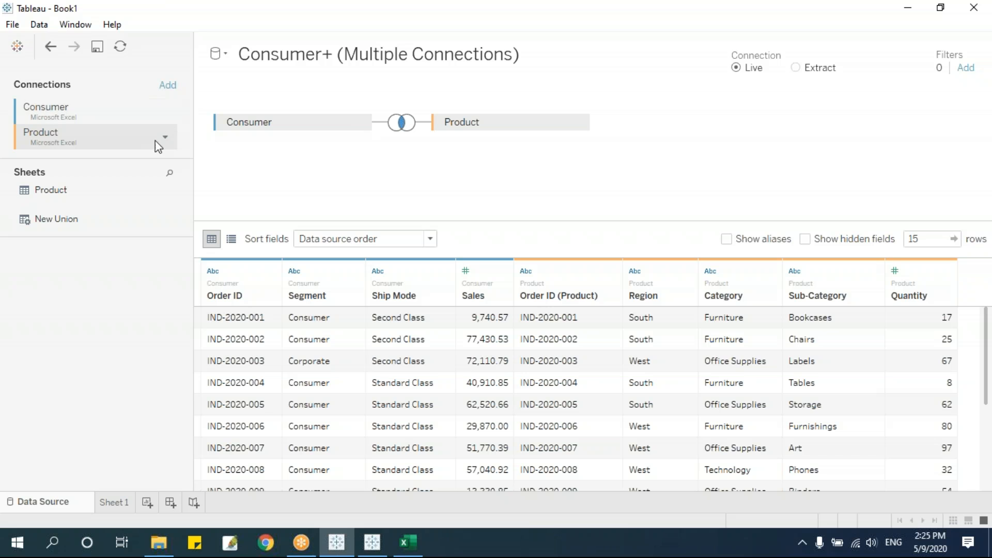
pyautogui.click(86, 118)
pyautogui.click(81, 135)
# Remove both the Product and Consumer tables from the canvas.
pyautogui.click(577, 122)
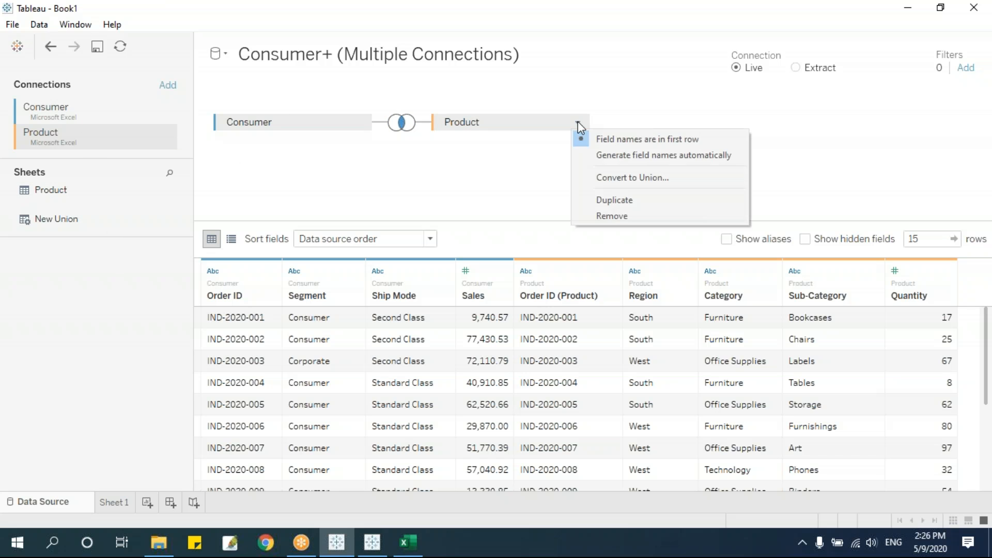
pyautogui.click(608, 215)
pyautogui.click(359, 122)
pyautogui.click(403, 214)
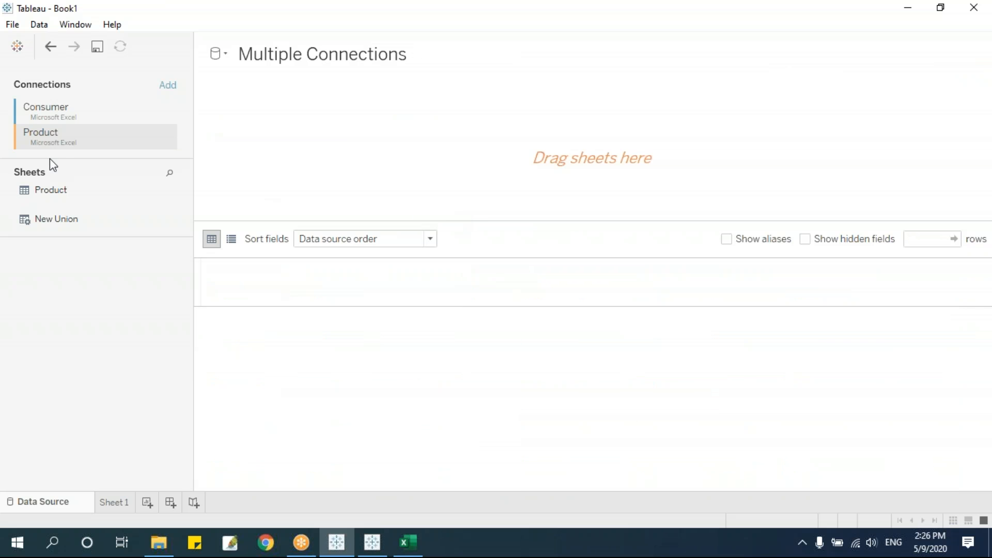
# Place the Consumer sheet back on the canvas, join Product to it, and view the join settings.
pyautogui.click(59, 110)
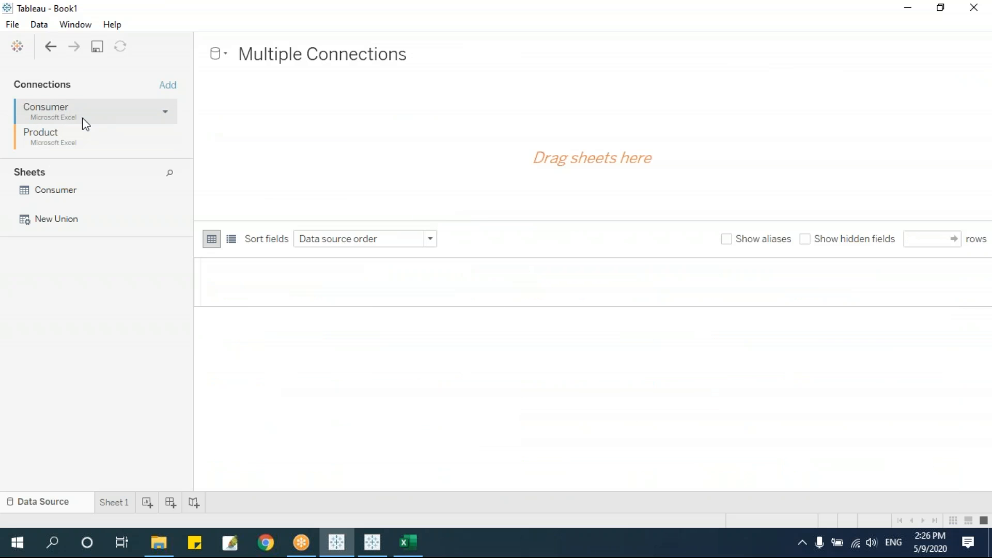
pyautogui.moveTo(68, 199); pyautogui.dragTo(73, 311)
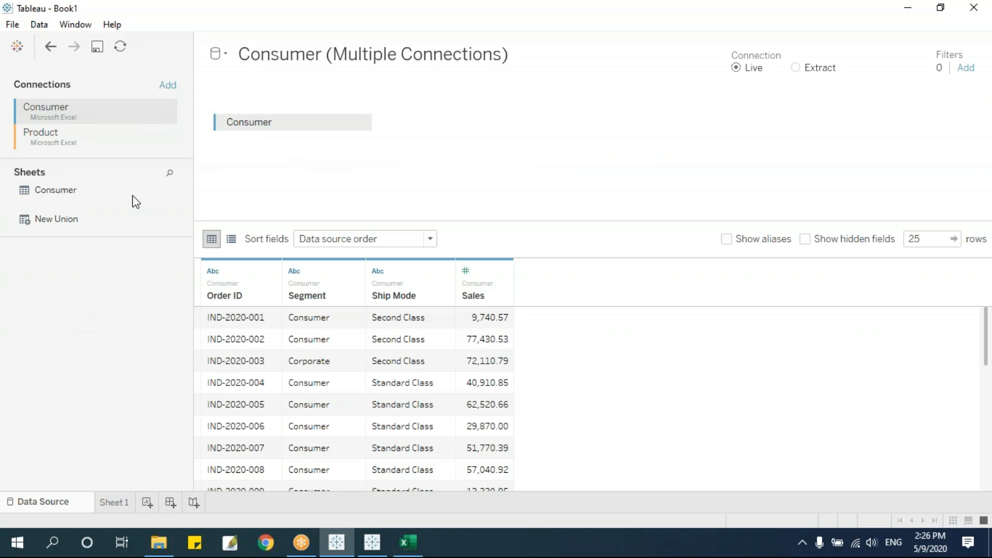
pyautogui.click(66, 141)
pyautogui.moveTo(62, 195); pyautogui.dragTo(409, 160)
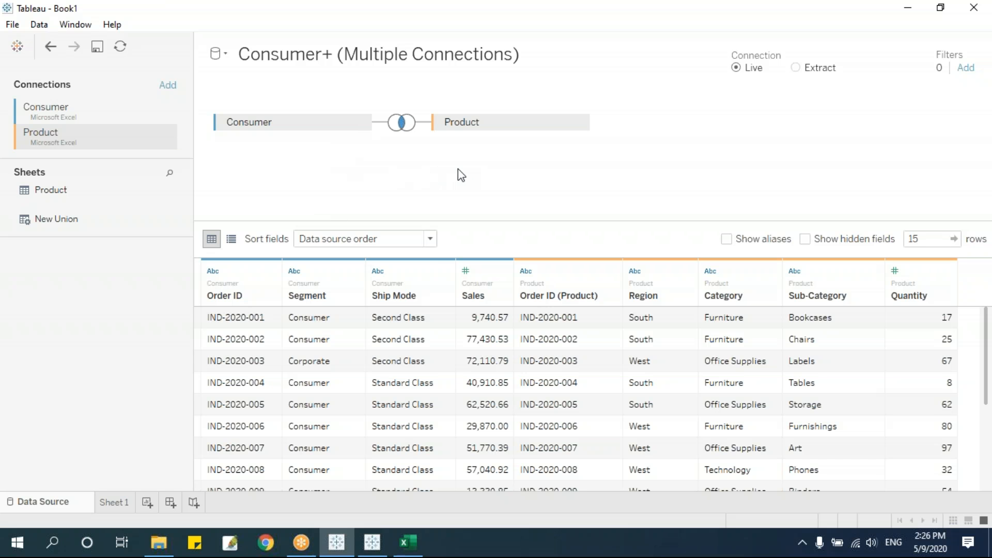
pyautogui.click(402, 129)
# Change the Order ID join from Left to Full Outer, then open Sheet 1.
pyautogui.click(371, 172)
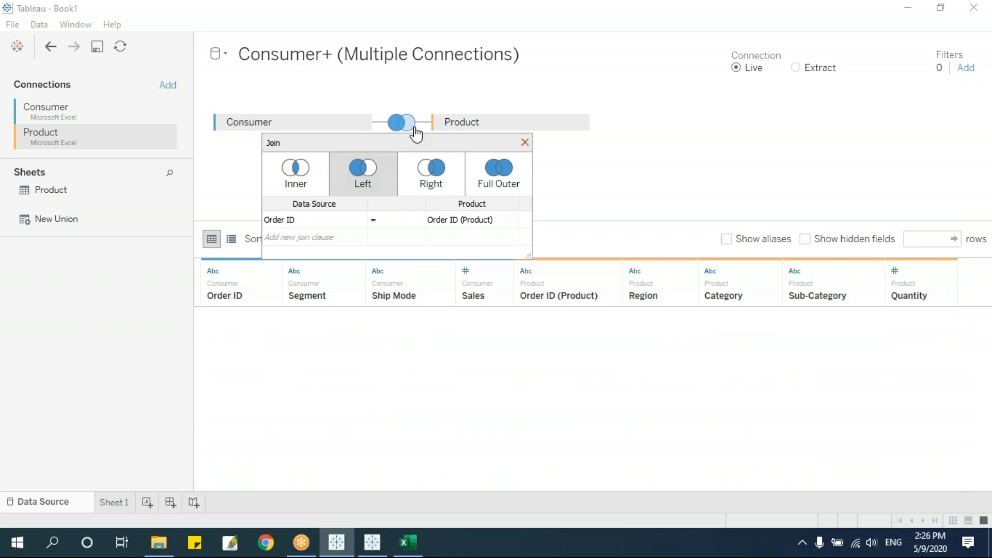
pyautogui.click(432, 173)
pyautogui.click(509, 174)
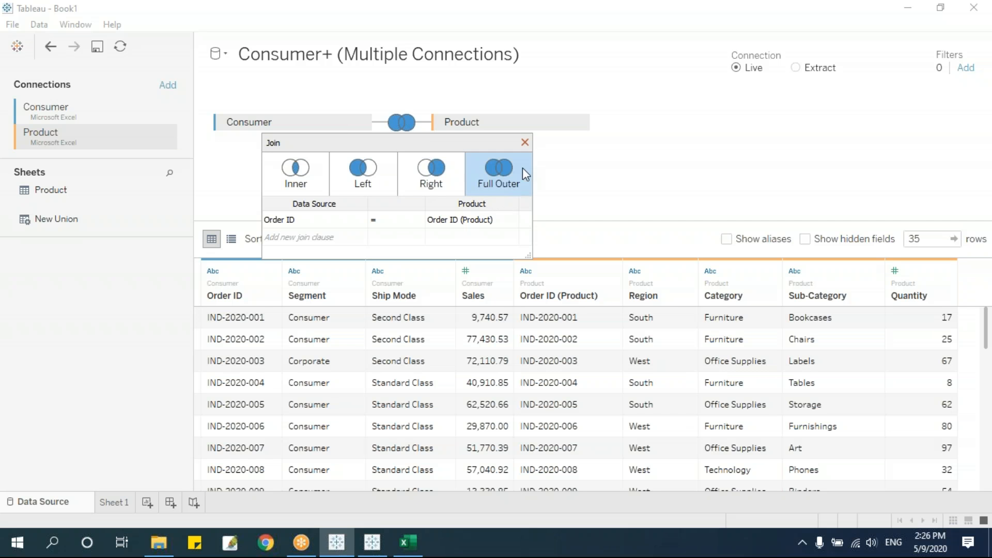
pyautogui.click(525, 143)
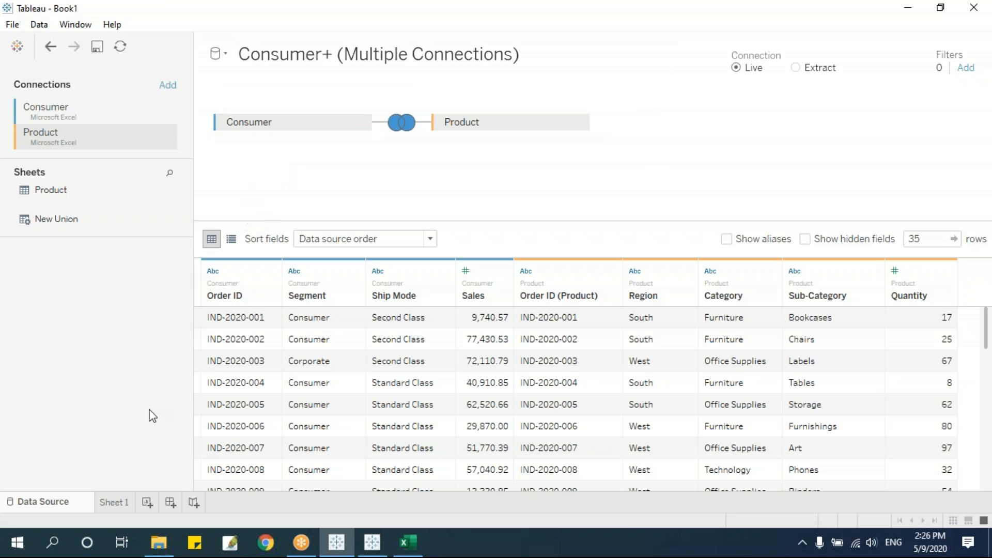
pyautogui.click(122, 503)
# Tabulate Quantity by Ship Mode: Null 416, Second Class 109, Standard Class 554.
pyautogui.click(136, 371)
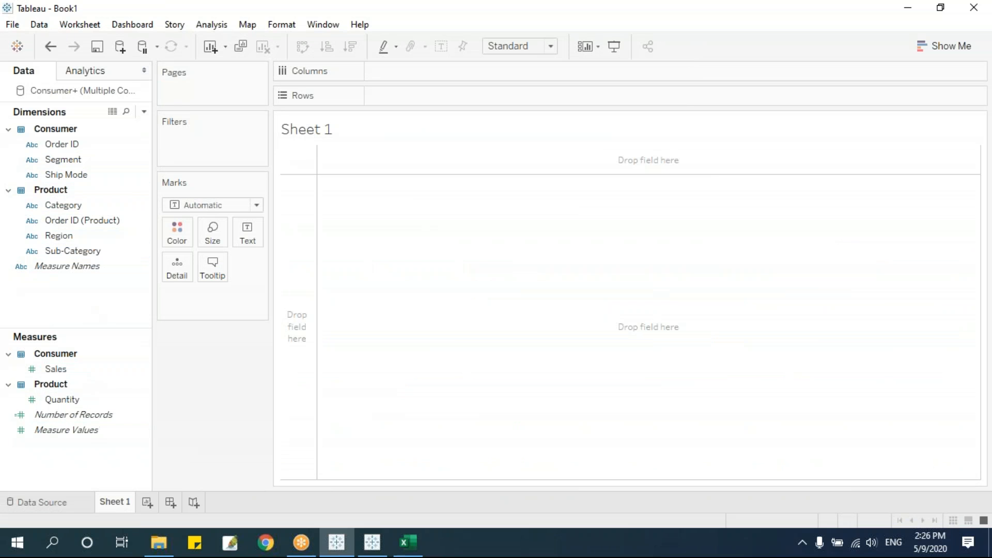
pyautogui.moveTo(106, 268); pyautogui.dragTo(503, 301)
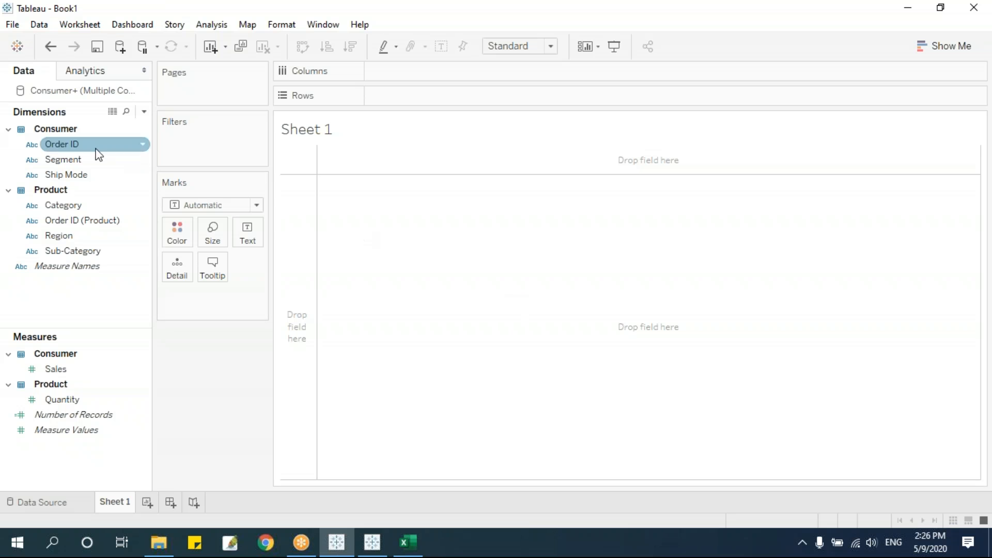
pyautogui.moveTo(76, 160); pyautogui.dragTo(112, 331)
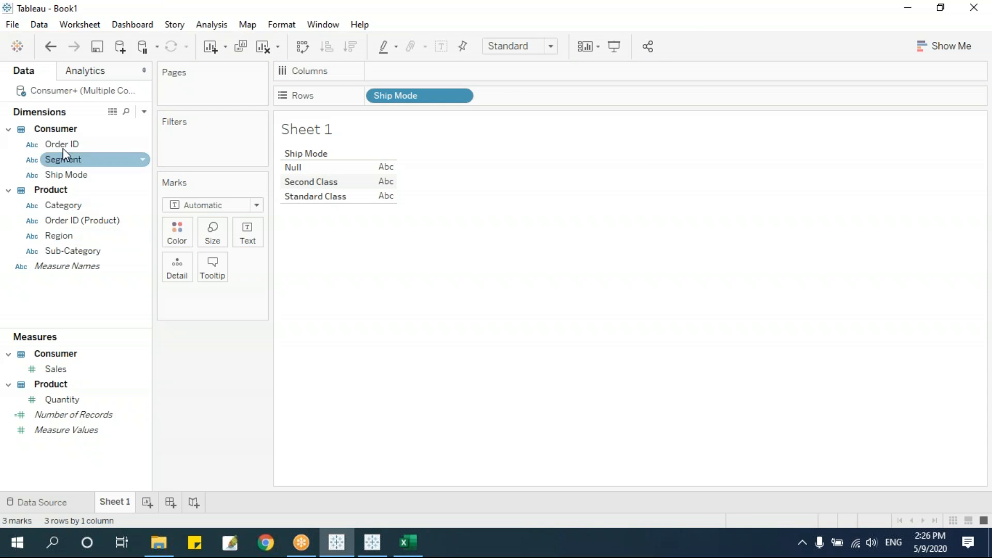
pyautogui.moveTo(71, 403); pyautogui.dragTo(387, 184)
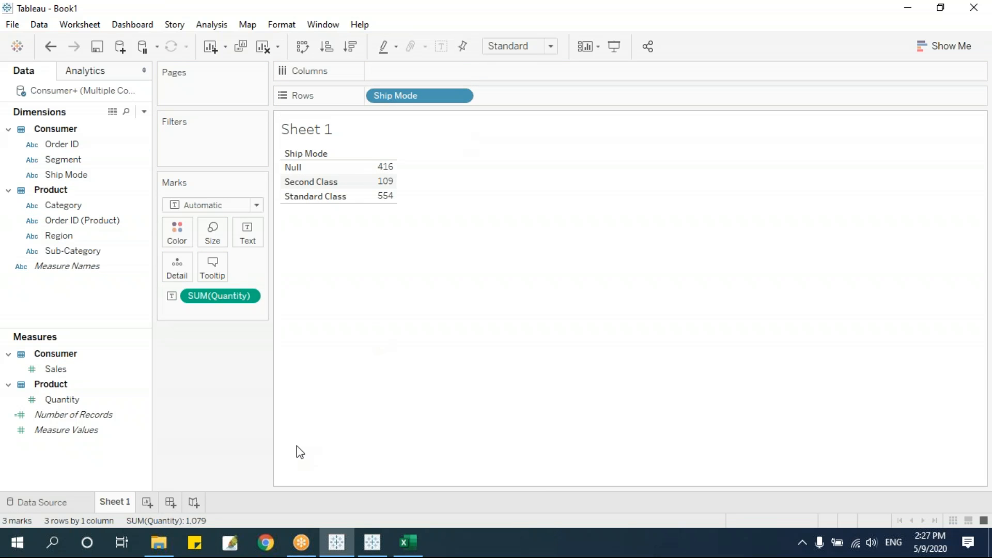
# Create calculated field JoinCalc with formula SUM([Sales])*SUM([Quantity]).
pyautogui.click(145, 113)
pyautogui.click(132, 125)
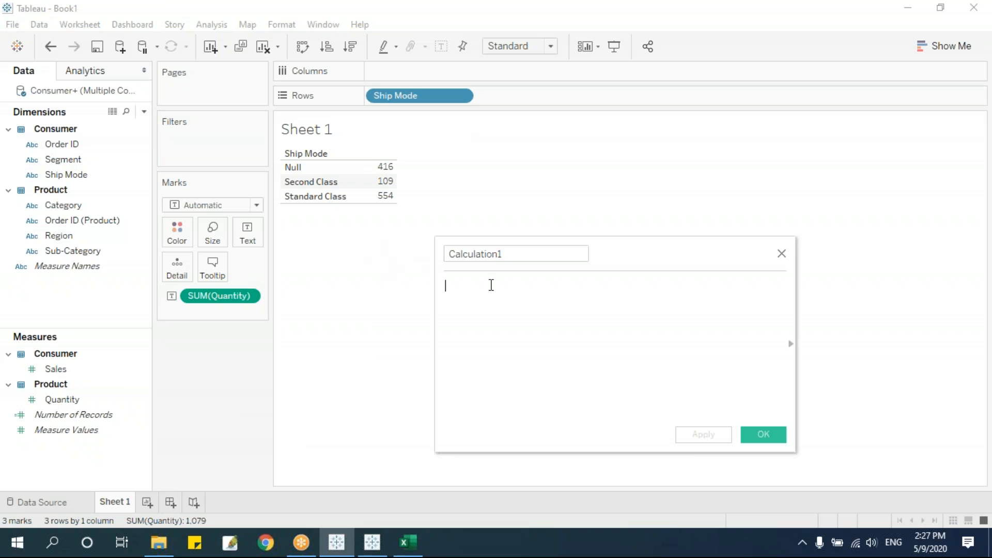
pyautogui.write('sum(sa')
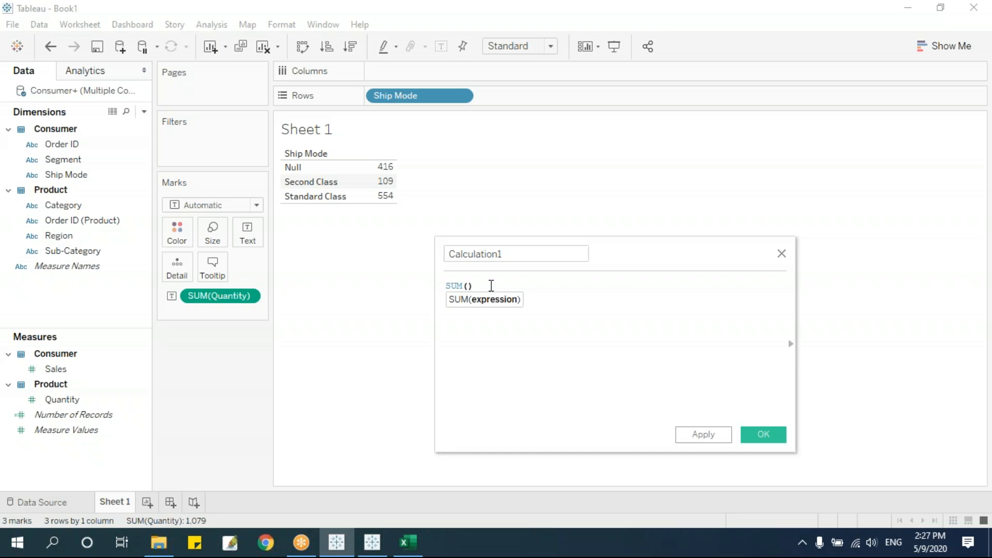
pyautogui.press('Return')
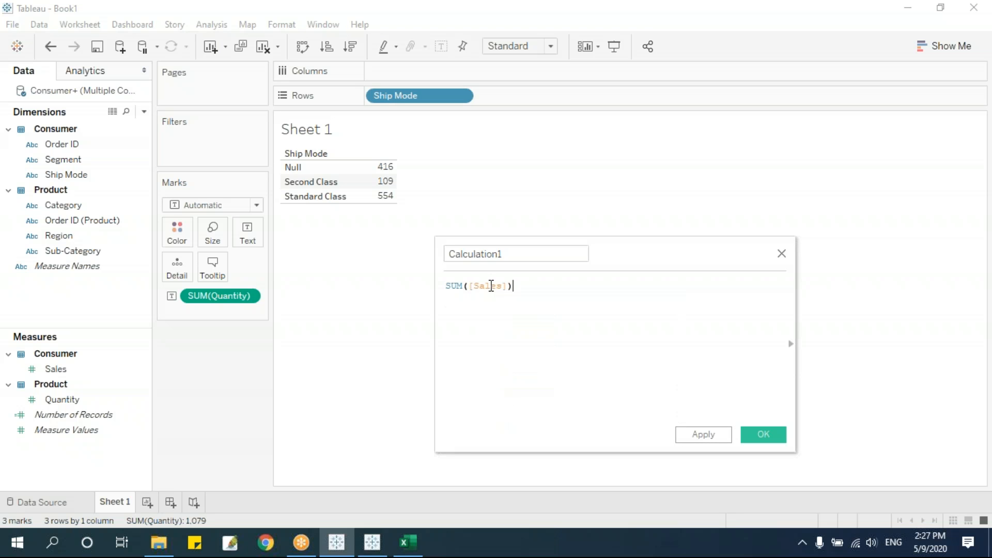
pyautogui.write('*sum(')
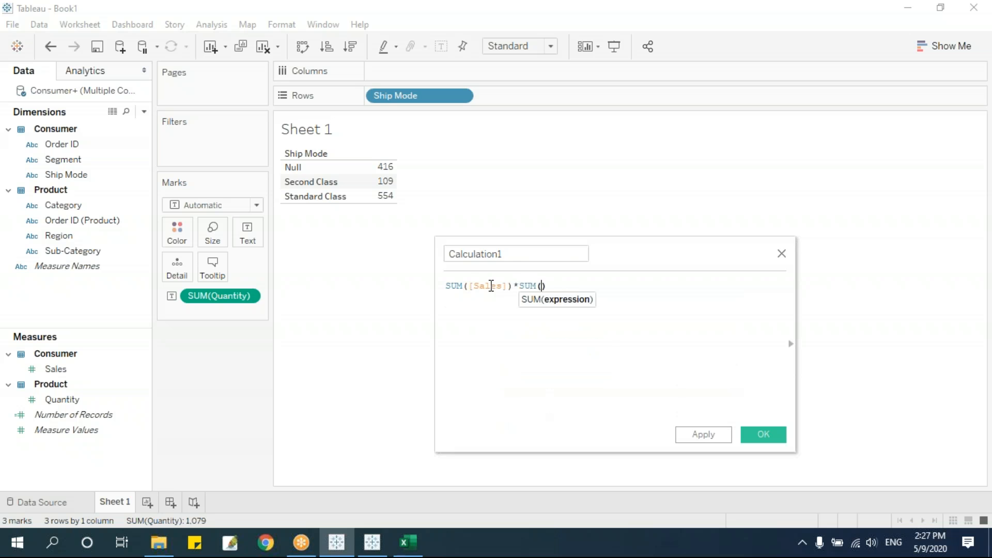
pyautogui.write('u')
pyautogui.press('BackSpace')
pyautogui.write('qu')
pyautogui.press('Return')
pyautogui.click(512, 253)
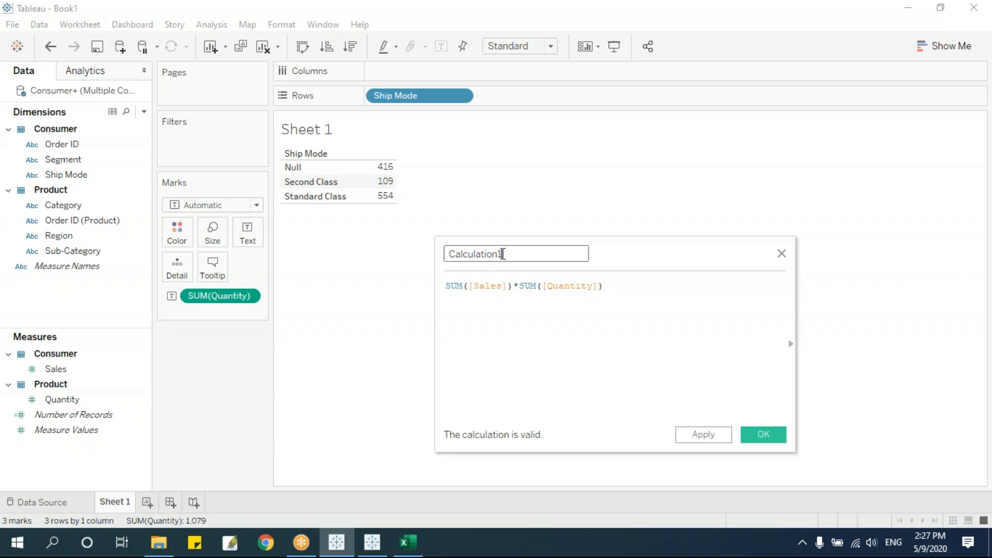
pyautogui.moveTo(512, 254); pyautogui.dragTo(450, 253)
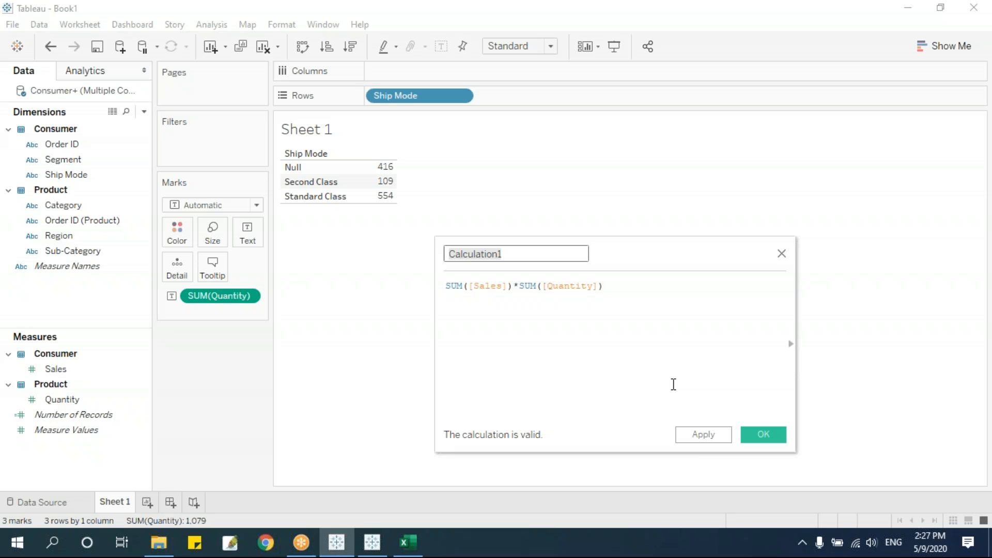
pyautogui.write('Join')
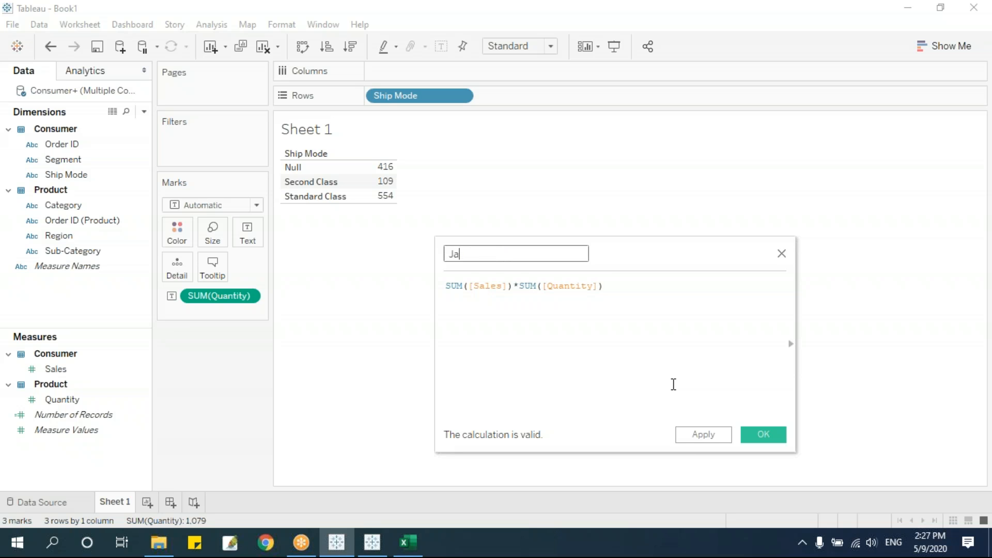
pyautogui.write('Calc')
pyautogui.click(758, 434)
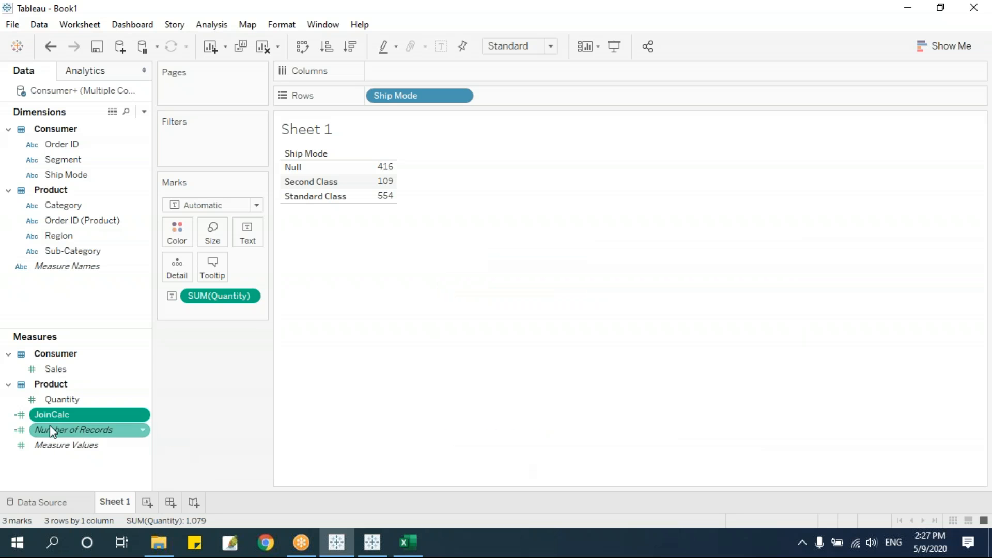
# Add JoinCalc and Sales columns beside Quantity, then view the Data Source page.
pyautogui.moveTo(52, 414); pyautogui.dragTo(391, 213)
pyautogui.moveTo(51, 414); pyautogui.dragTo(376, 188)
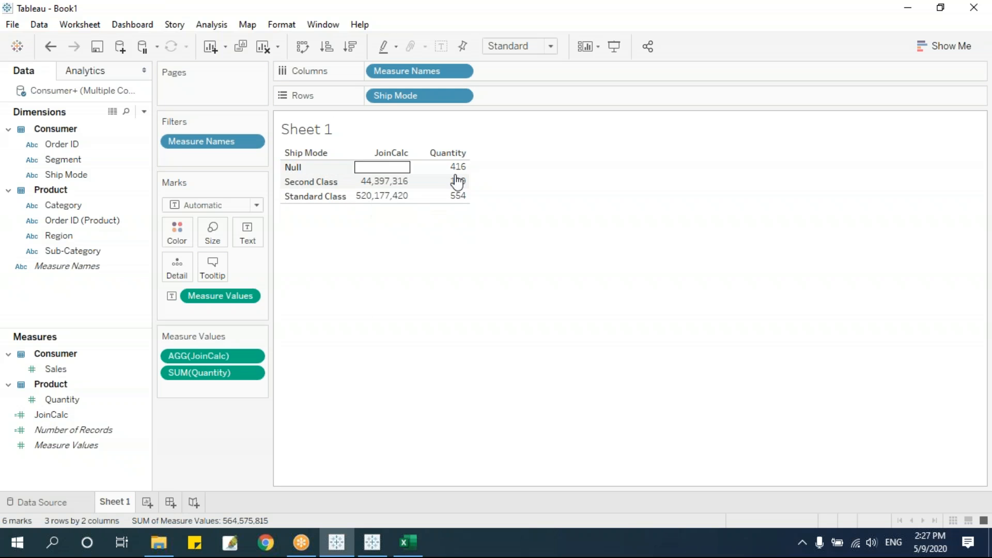
pyautogui.moveTo(56, 369); pyautogui.dragTo(455, 188)
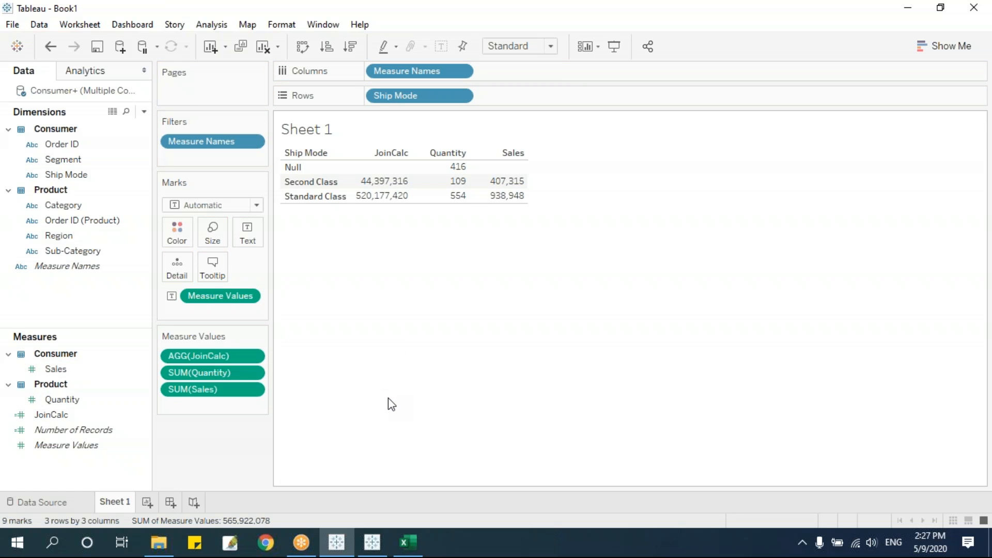
pyautogui.click(46, 502)
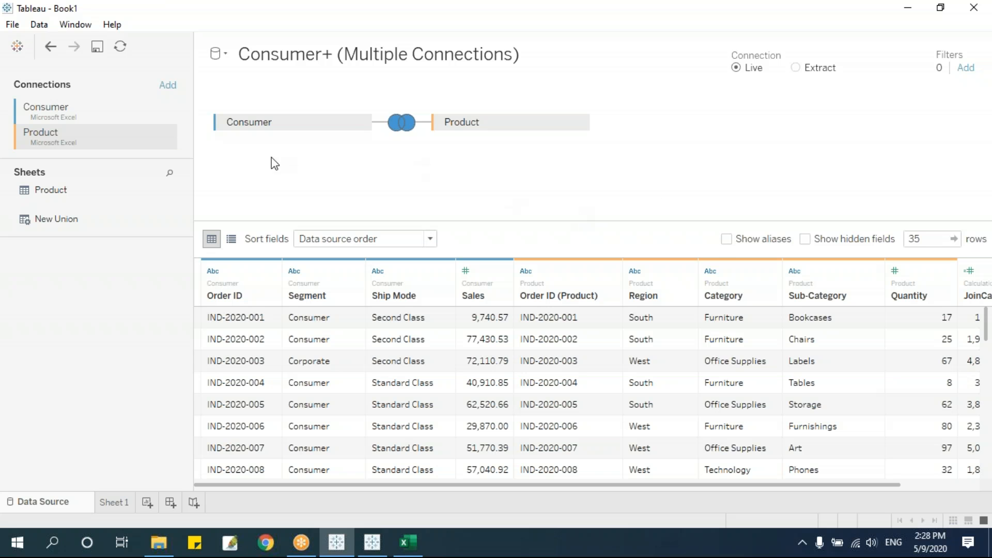
# Close the joined Consumer+ (Multiple Connections) data source from Sheet 1.
pyautogui.click(110, 503)
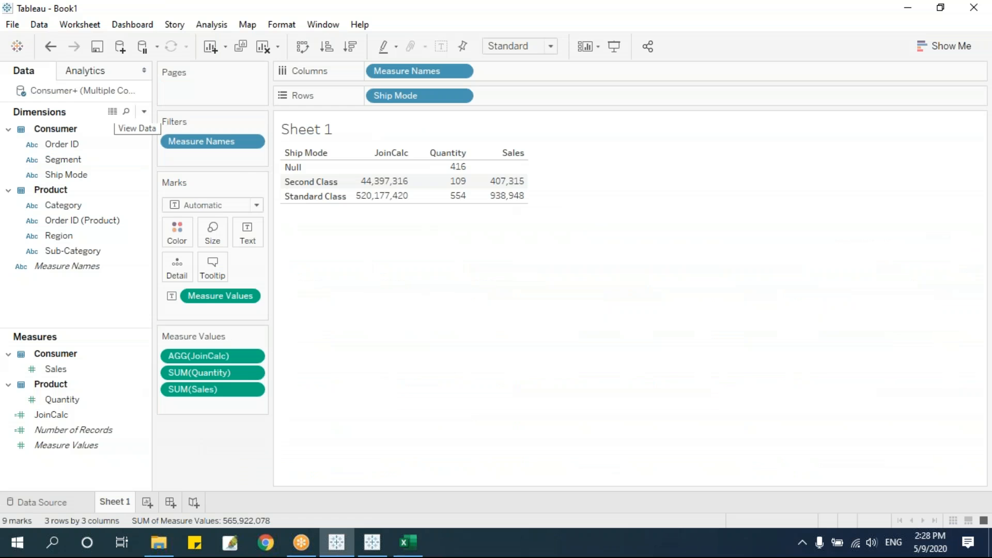
pyautogui.rightClick(74, 91)
pyautogui.click(137, 184)
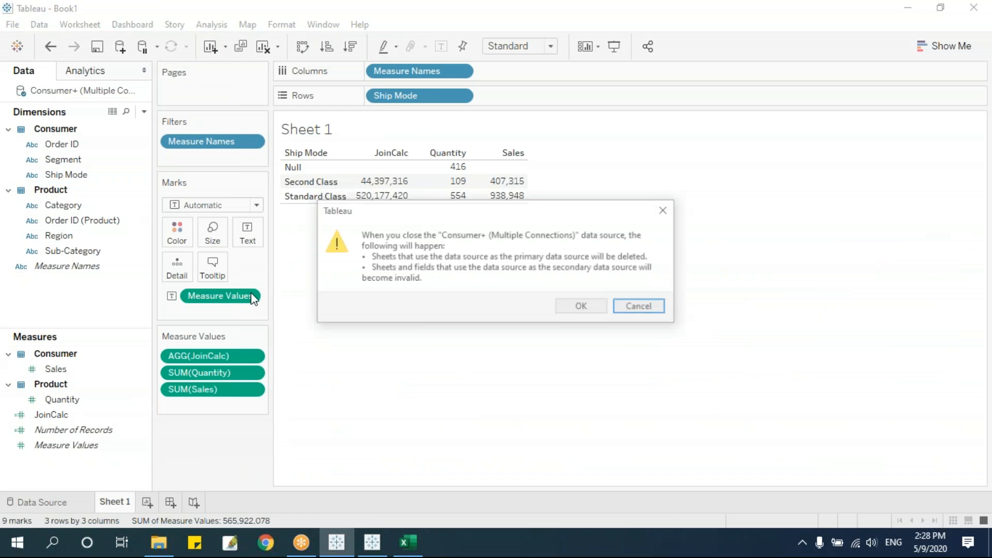
pyautogui.click(587, 310)
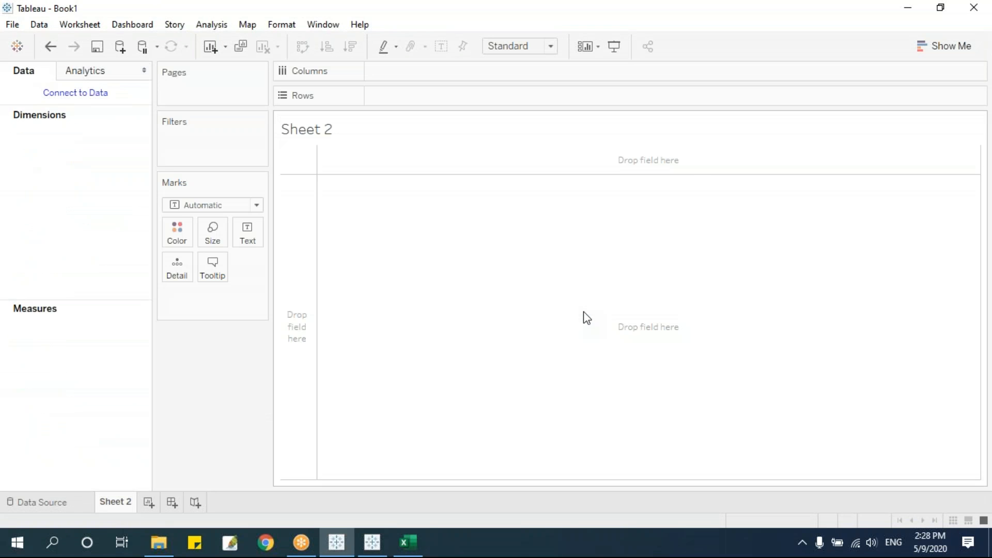
# Connect to the Consumer Excel workbook as a standalone data source.
pyautogui.click(64, 500)
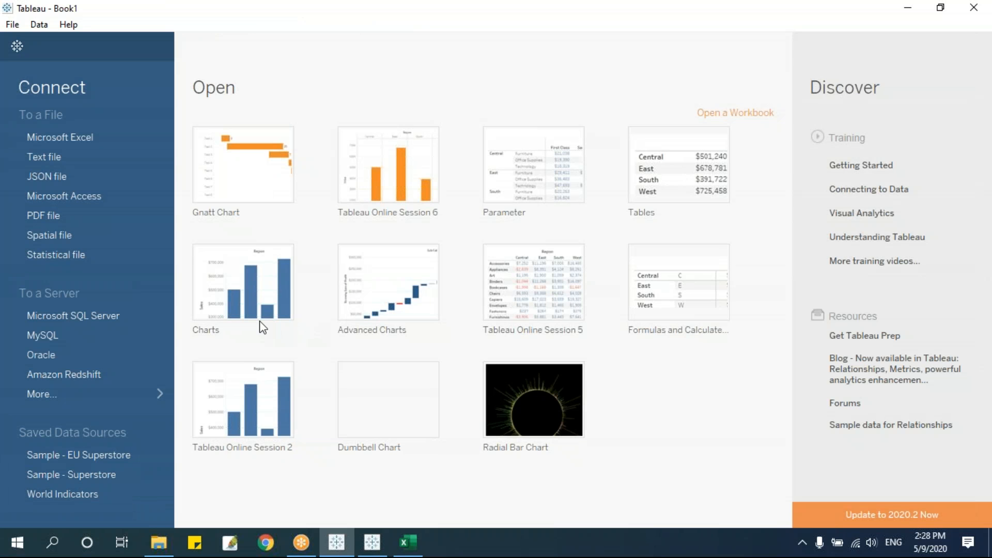
pyautogui.click(53, 138)
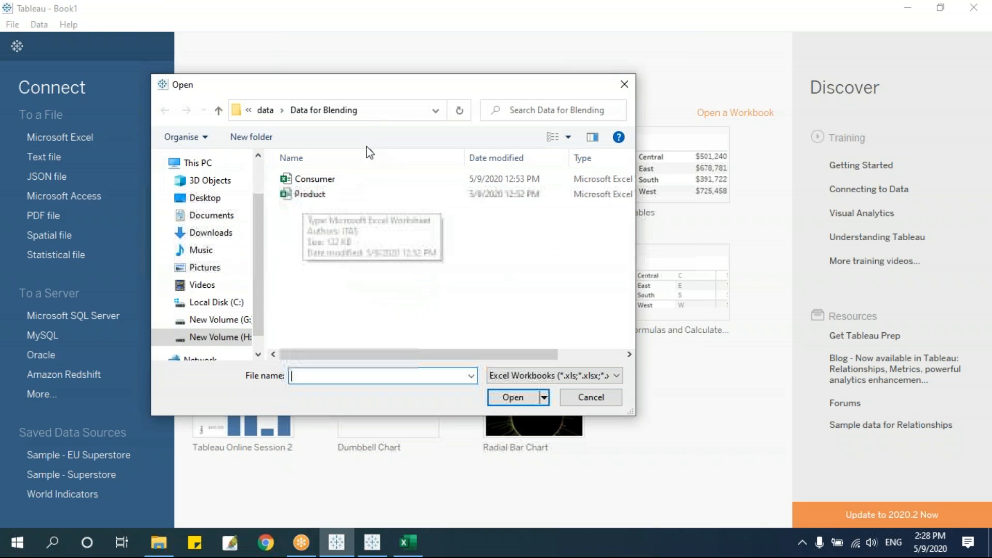
pyautogui.click(313, 179)
pyautogui.click(512, 397)
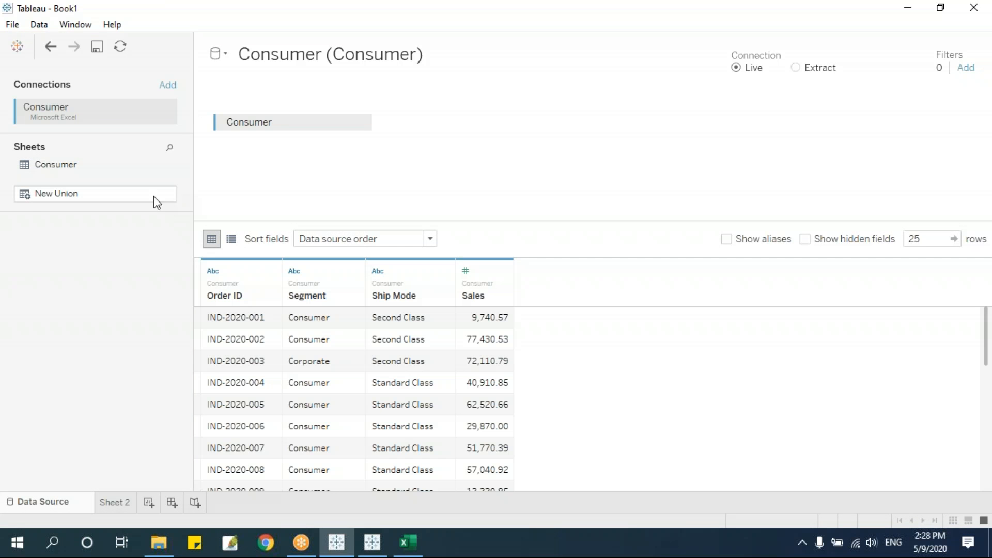
# Add the Product Excel workbook as a second, separate data source.
pyautogui.click(41, 26)
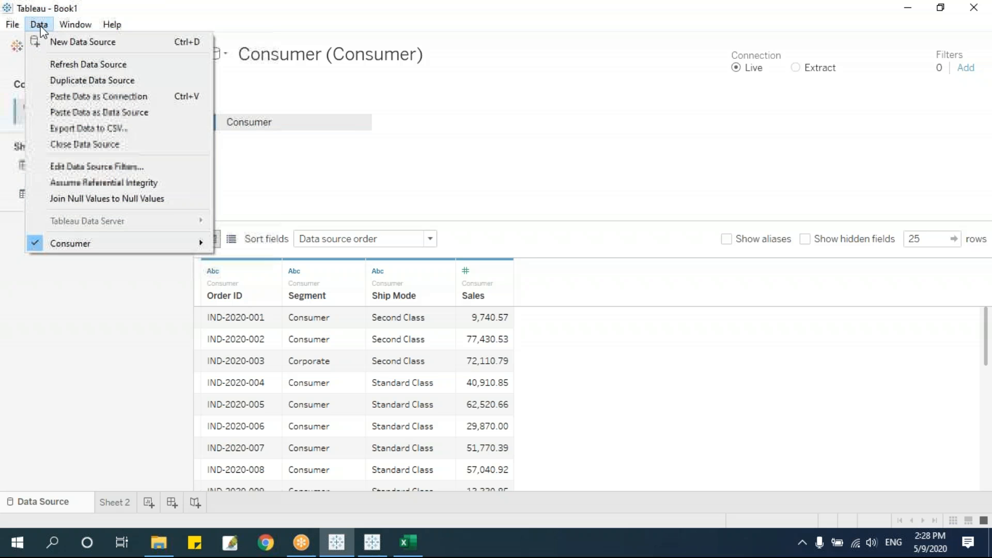
pyautogui.click(86, 46)
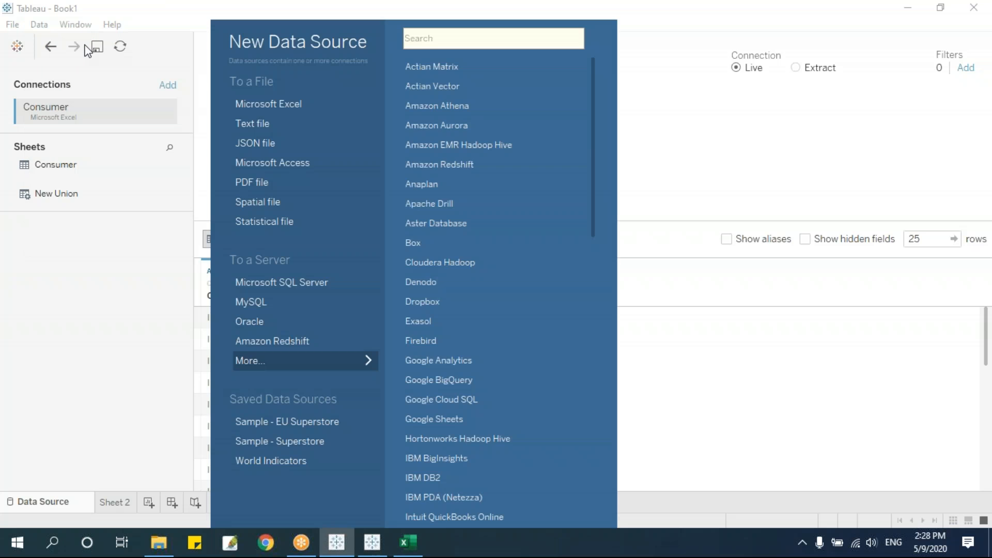
pyautogui.click(266, 107)
pyautogui.click(306, 193)
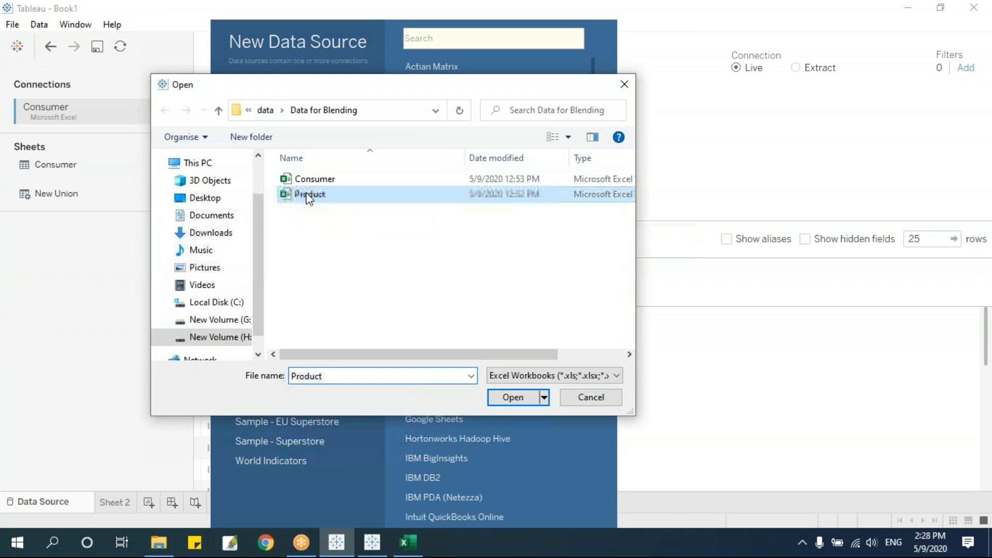
pyautogui.click(514, 399)
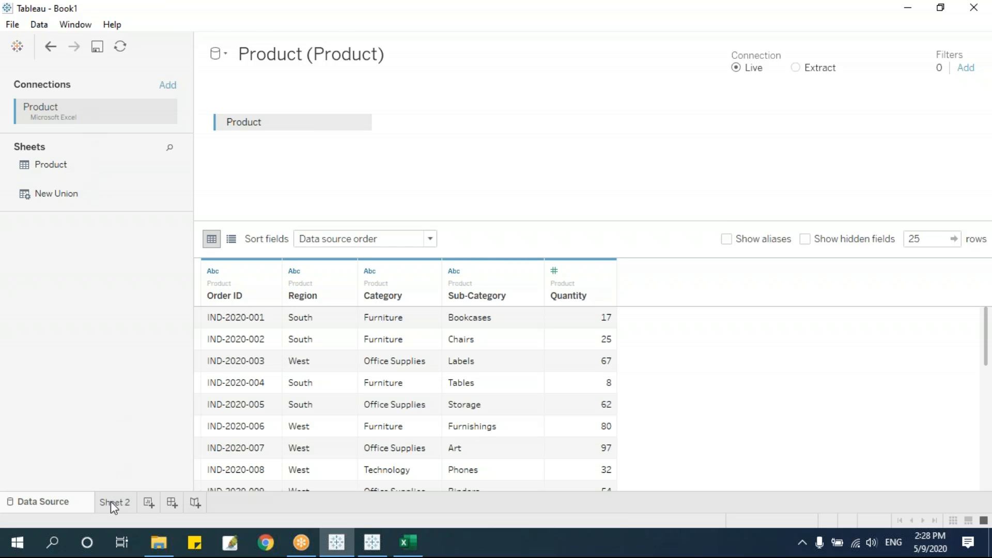
# On Sheet 2, toggle between the Consumer and Product field lists, making Product active.
pyautogui.click(113, 502)
pyautogui.click(62, 92)
pyautogui.click(60, 109)
pyautogui.click(61, 93)
pyautogui.click(60, 106)
pyautogui.click(57, 105)
pyautogui.click(39, 501)
pyautogui.click(107, 502)
pyautogui.click(45, 92)
pyautogui.click(46, 105)
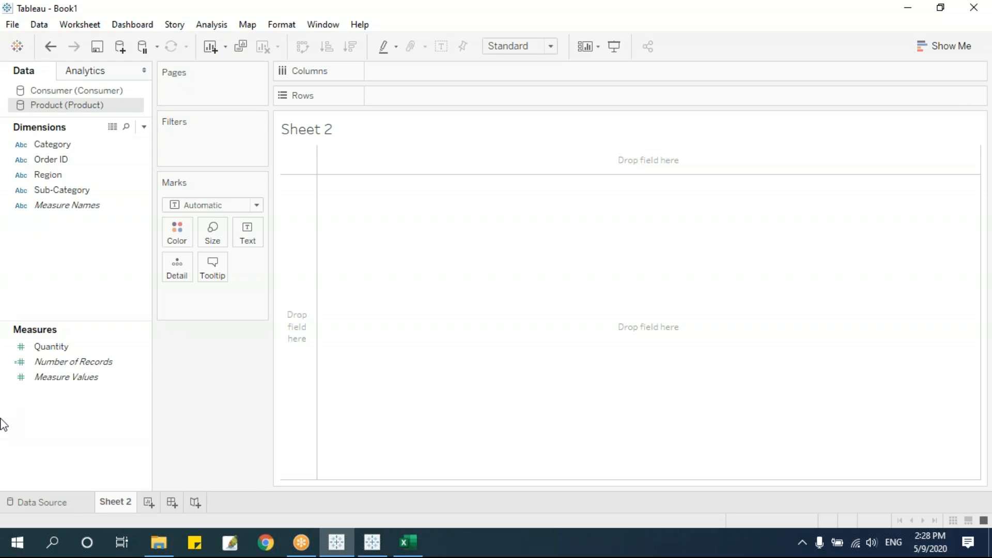
pyautogui.click(46, 502)
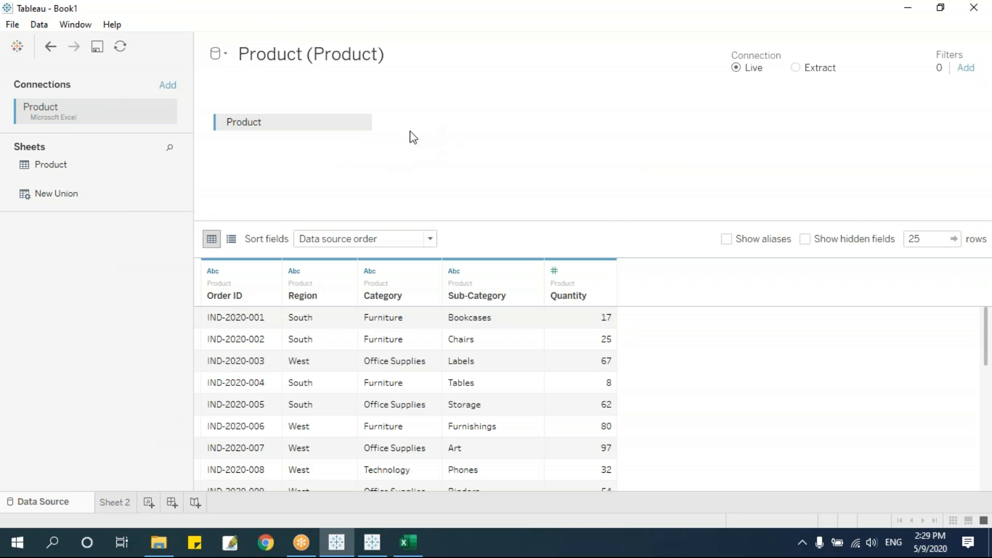
pyautogui.click(99, 499)
pyautogui.click(50, 91)
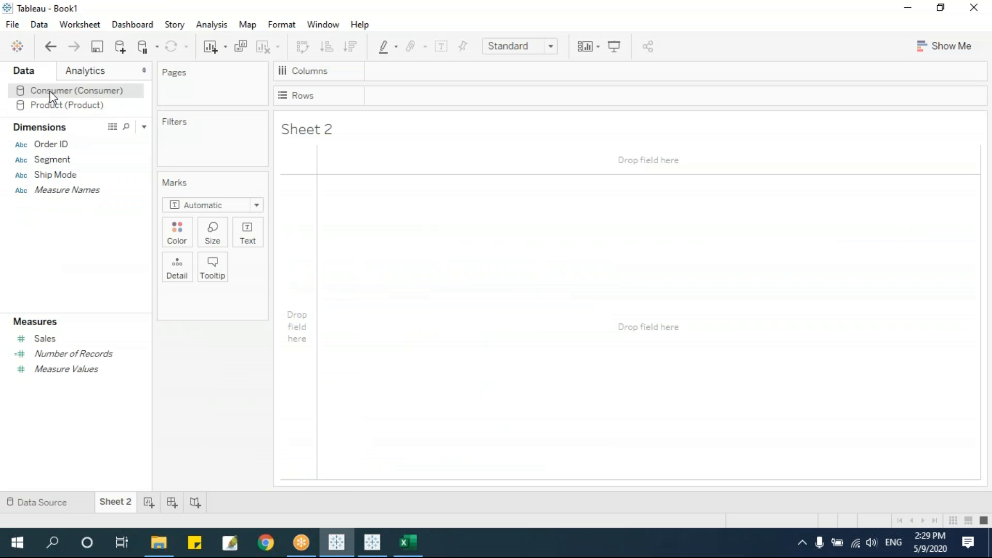
pyautogui.click(69, 505)
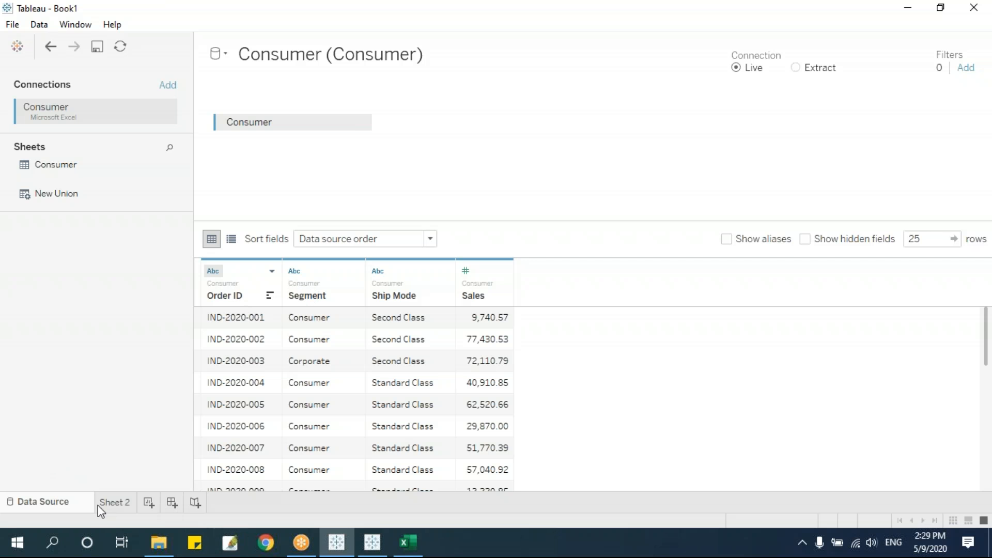
pyautogui.click(119, 505)
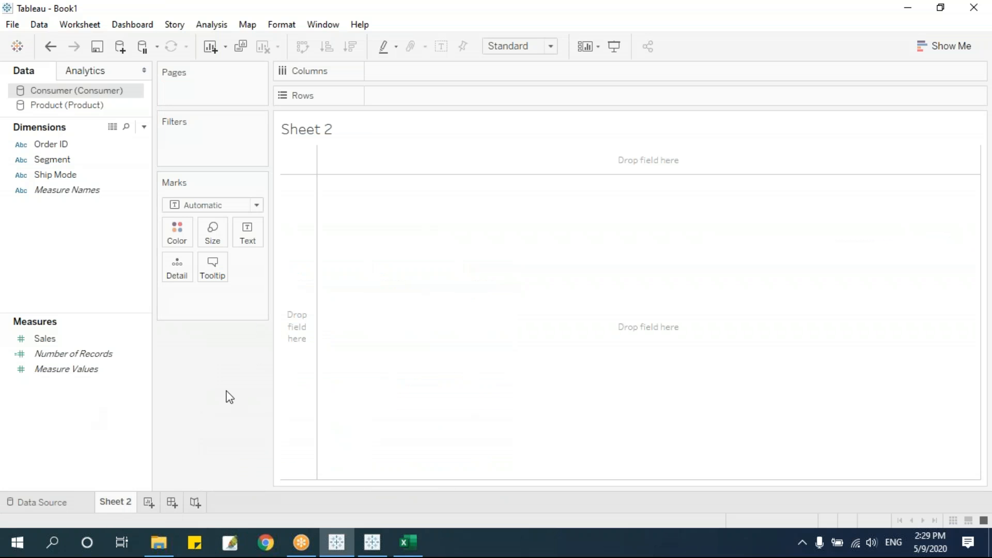
pyautogui.click(70, 500)
pyautogui.click(38, 25)
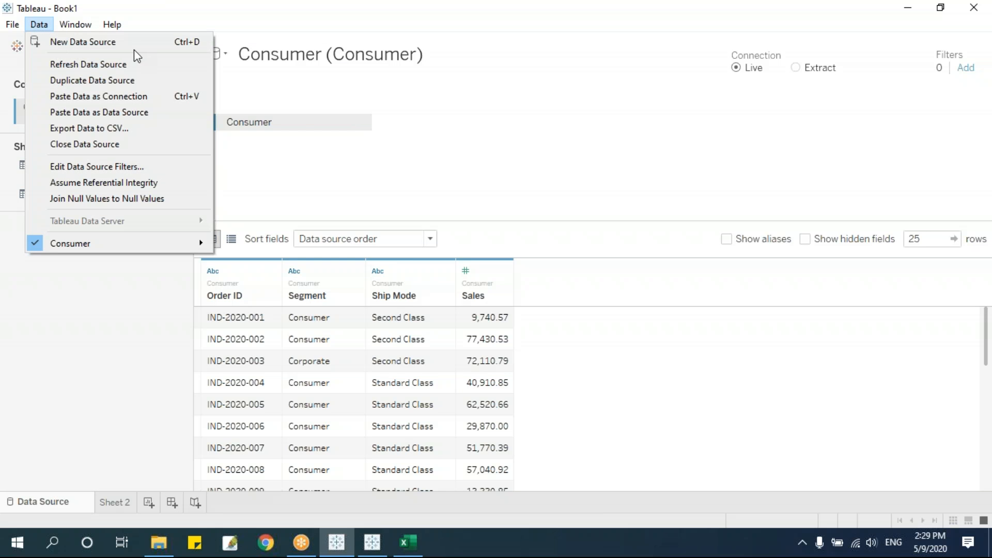
pyautogui.click(115, 502)
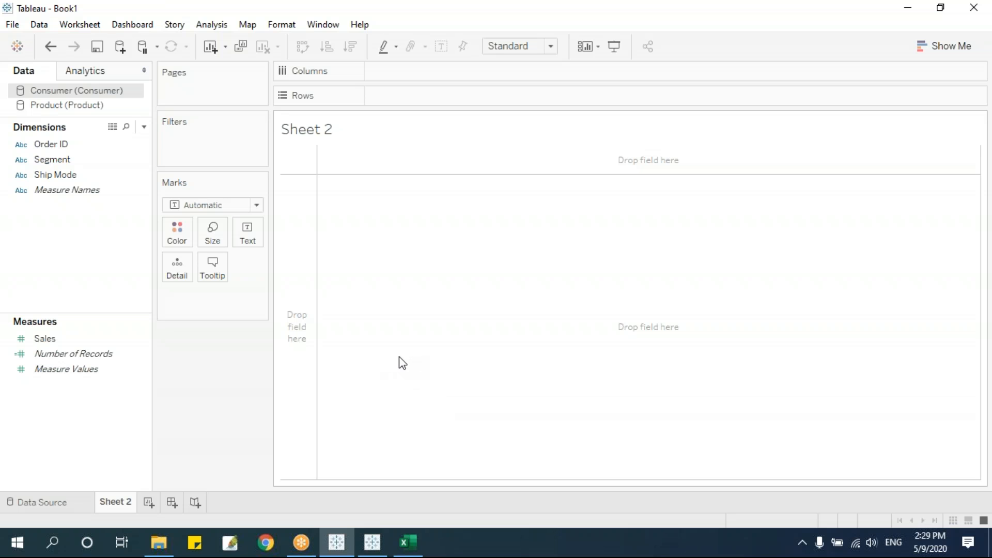
pyautogui.click(41, 26)
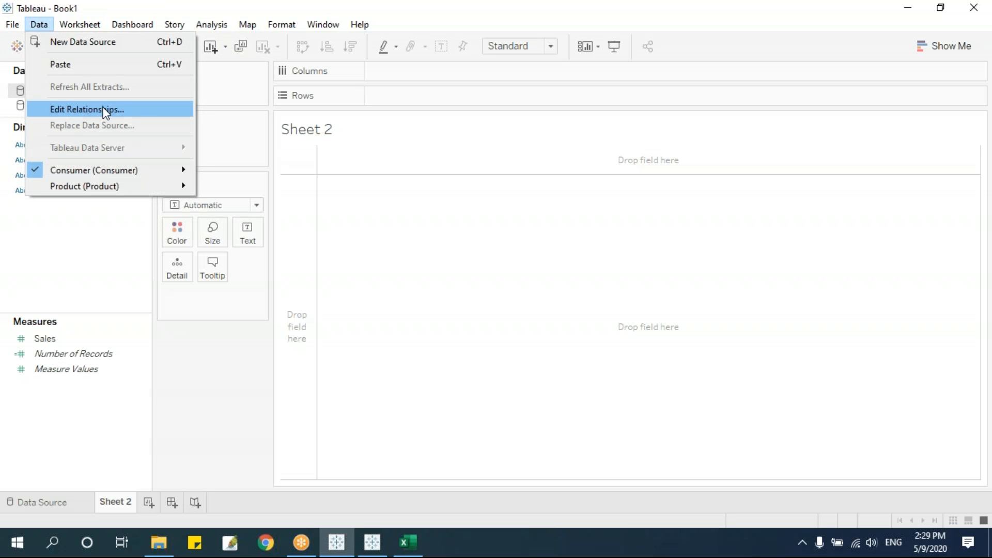
pyautogui.click(200, 337)
pyautogui.click(55, 103)
pyautogui.click(55, 93)
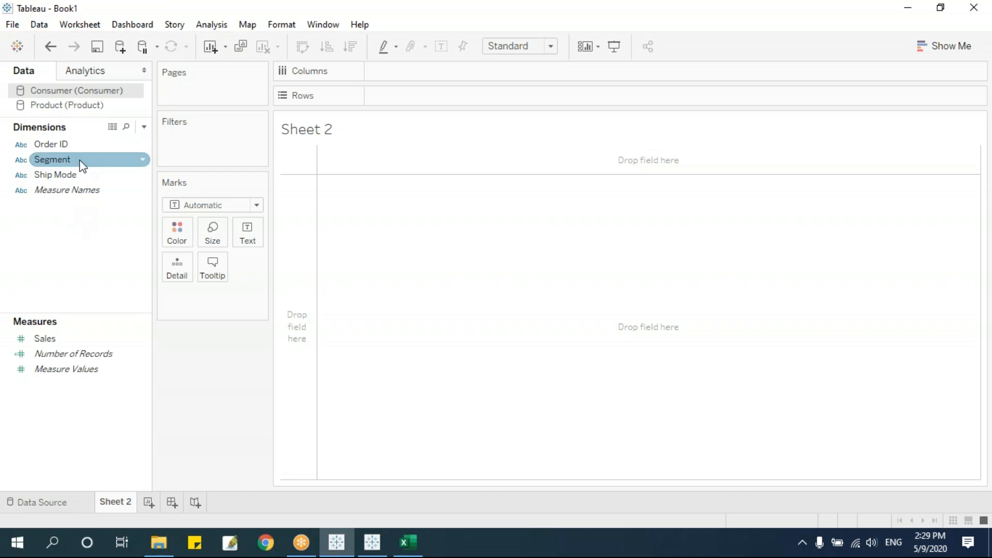
pyautogui.moveTo(71, 166); pyautogui.dragTo(289, 307)
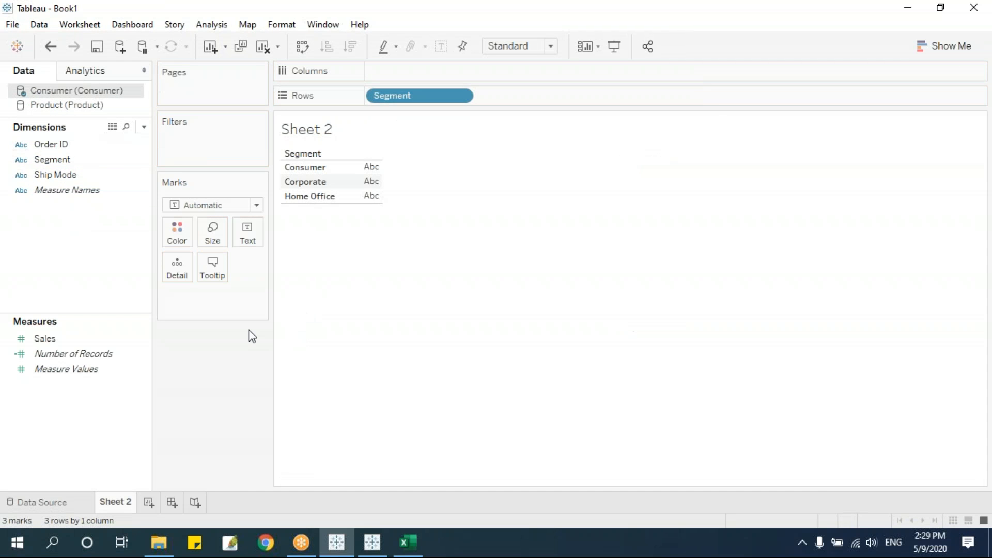
pyautogui.click(55, 109)
pyautogui.moveTo(52, 347); pyautogui.dragTo(362, 179)
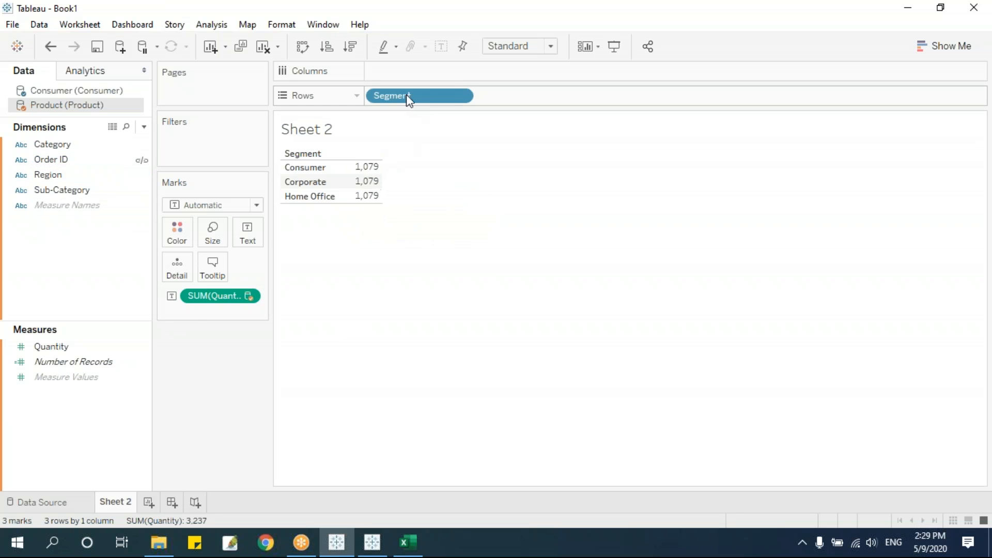
pyautogui.moveTo(404, 91); pyautogui.dragTo(228, 411)
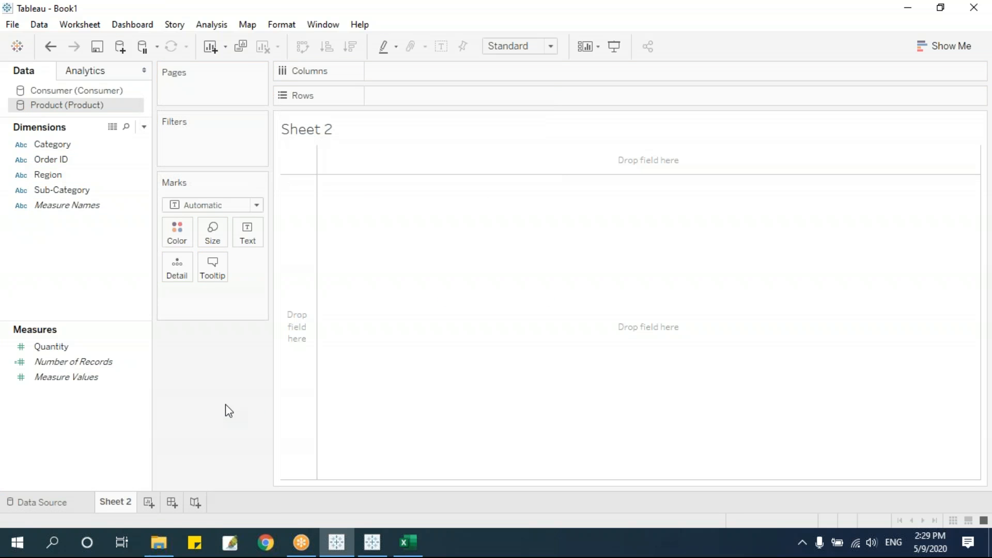
# Define a custom Product–Consumer blend relationship mapping Order ID to Order ID only.
pyautogui.click(51, 28)
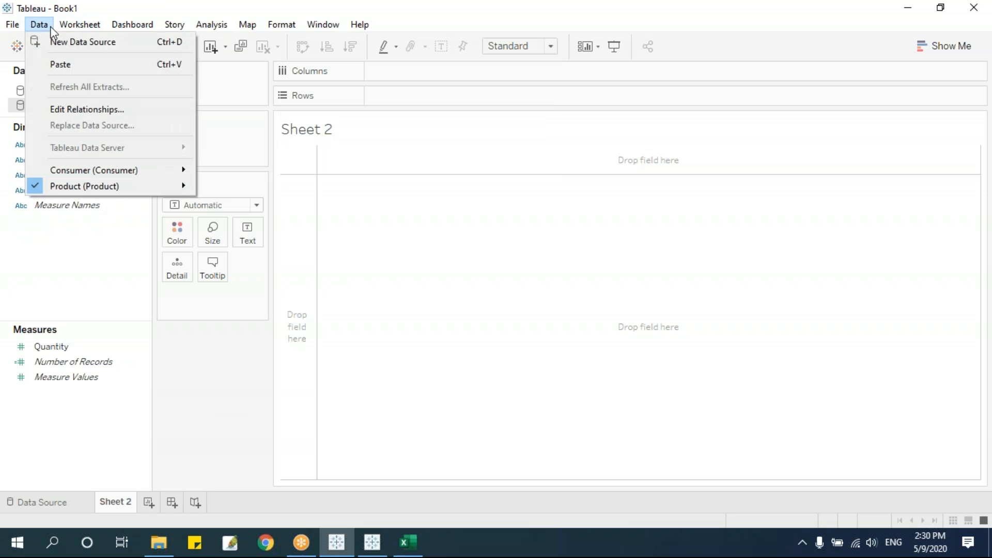
pyautogui.click(83, 106)
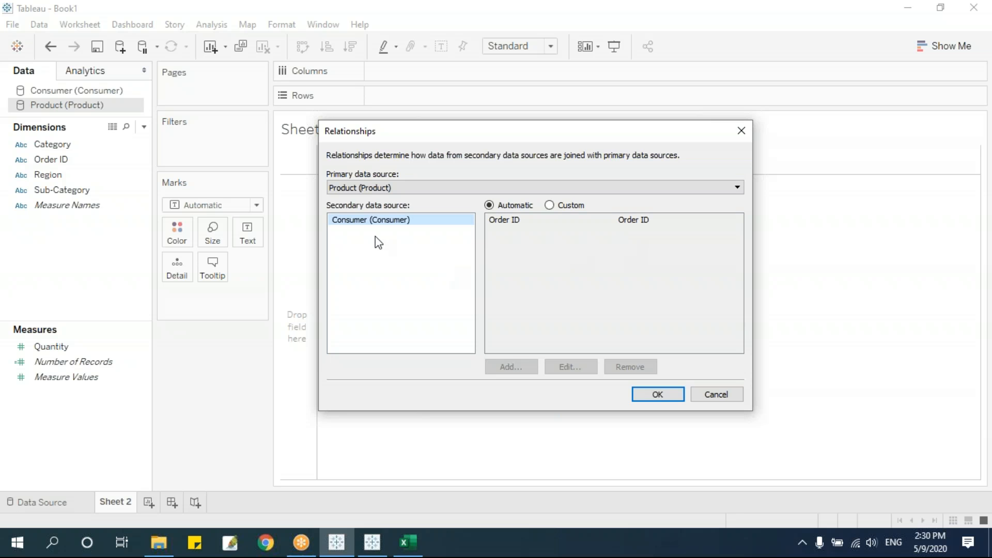
pyautogui.click(556, 208)
pyautogui.click(519, 222)
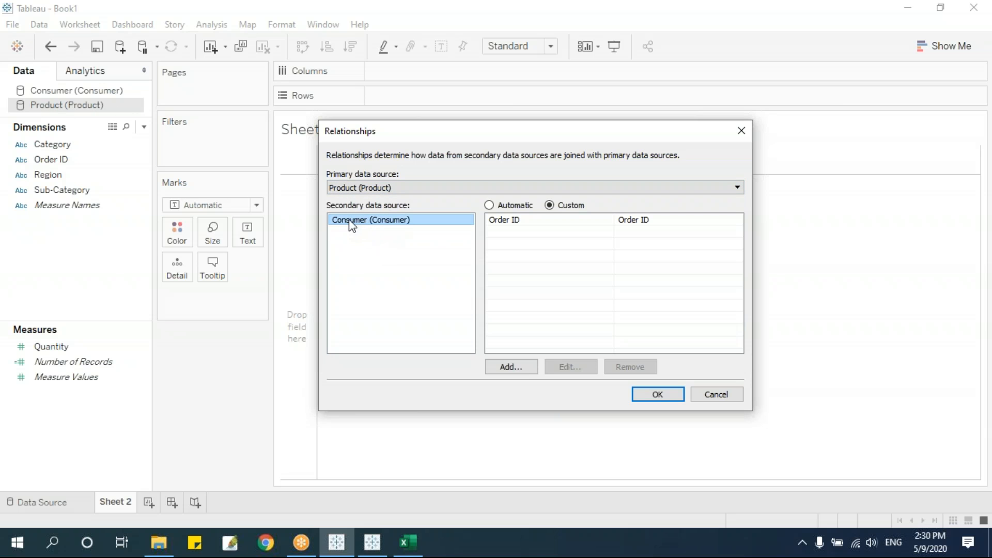
pyautogui.click(516, 226)
pyautogui.doubleClick(532, 223)
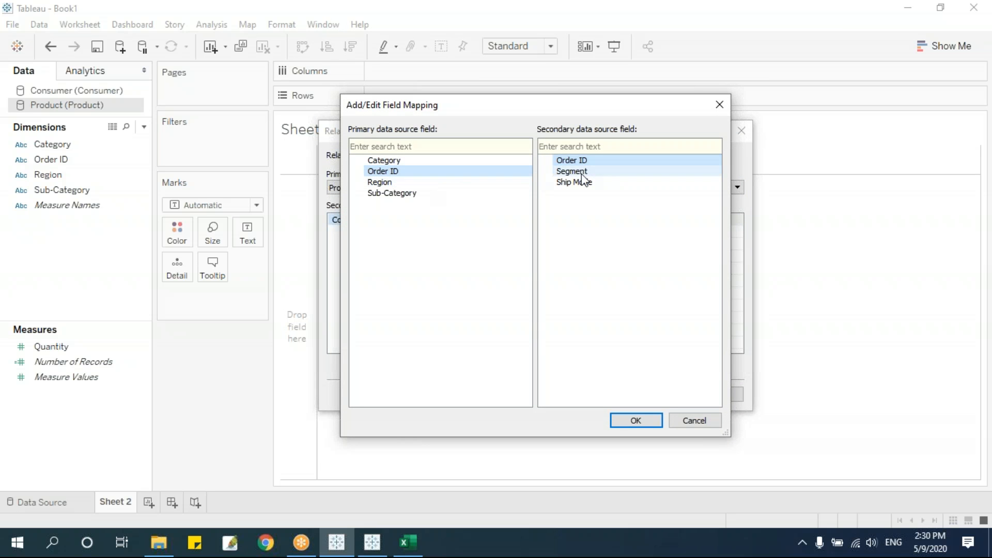
pyautogui.click(647, 429)
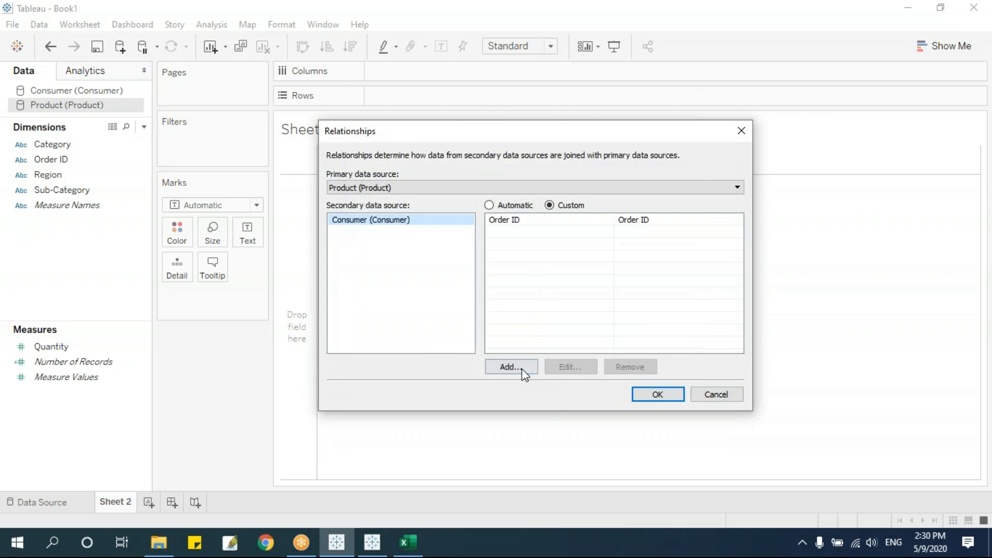
pyautogui.click(524, 371)
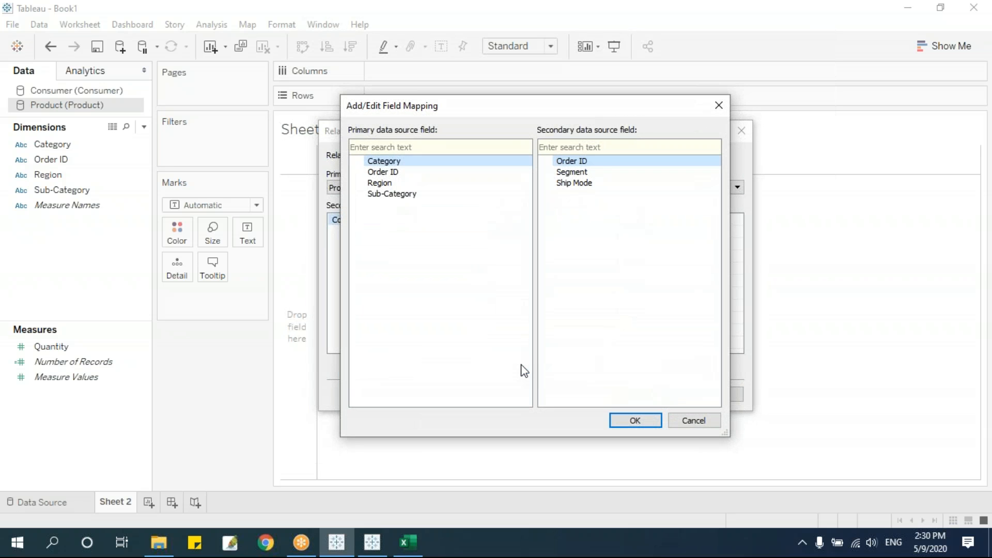
pyautogui.click(395, 172)
pyautogui.click(692, 422)
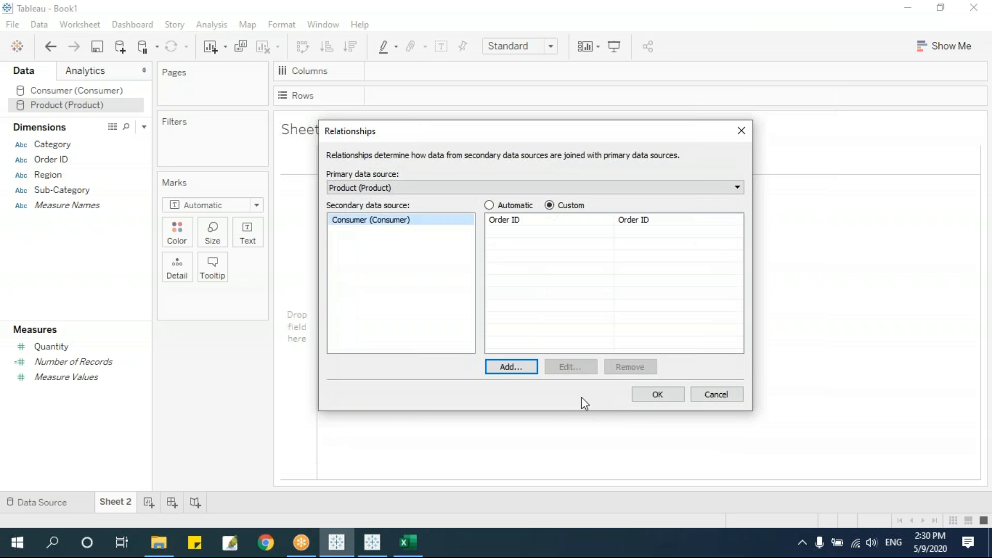
pyautogui.click(654, 395)
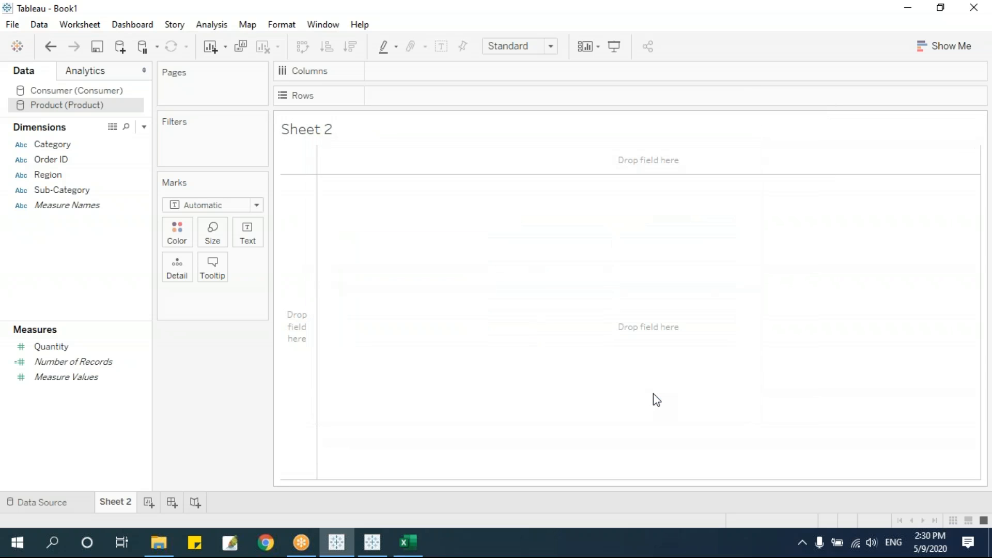
# Put the Product source's Category on Rows, listing Furniture, Office Supplies and Technology.
pyautogui.click(87, 93)
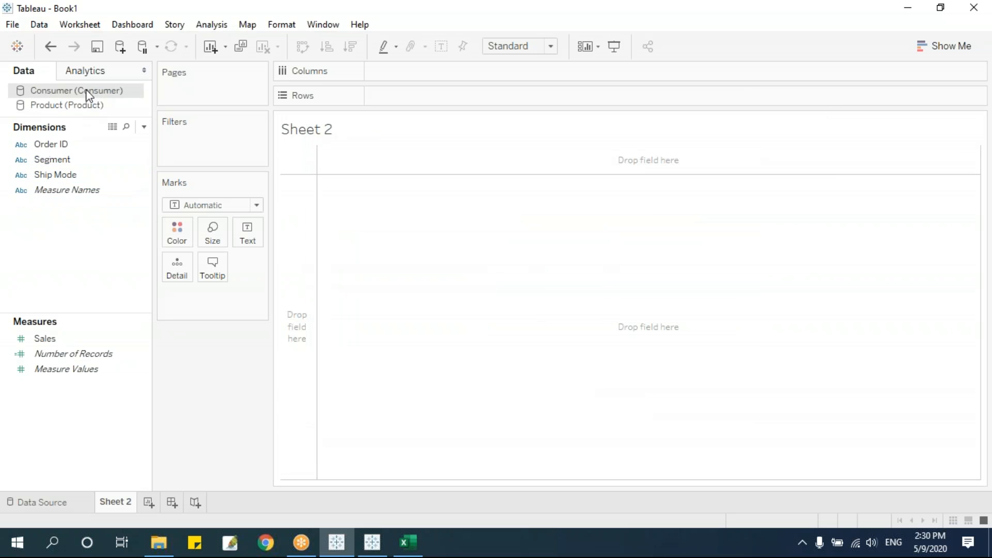
pyautogui.click(77, 106)
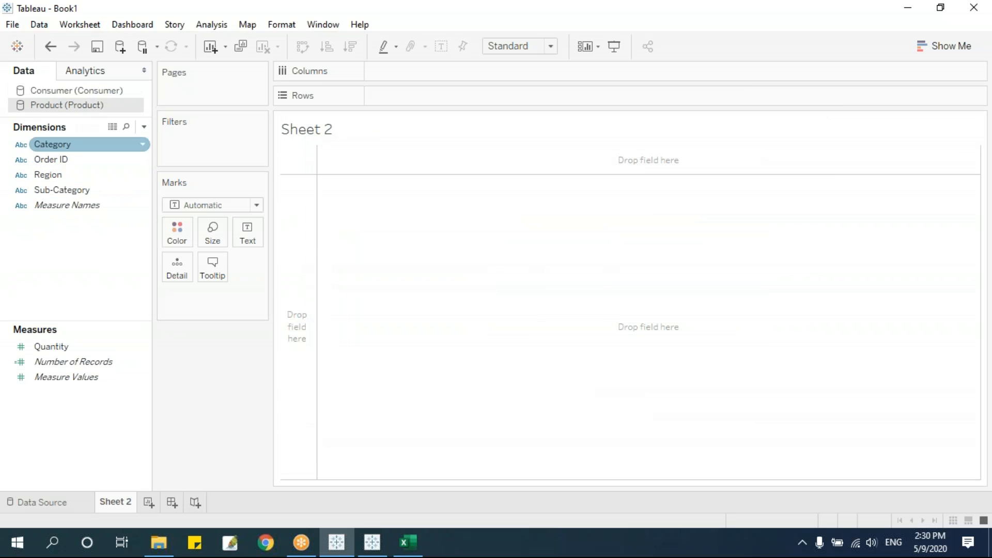
pyautogui.moveTo(61, 147); pyautogui.dragTo(387, 120)
# Switch to the Consumer source and activate its Order ID blending link.
pyautogui.click(85, 90)
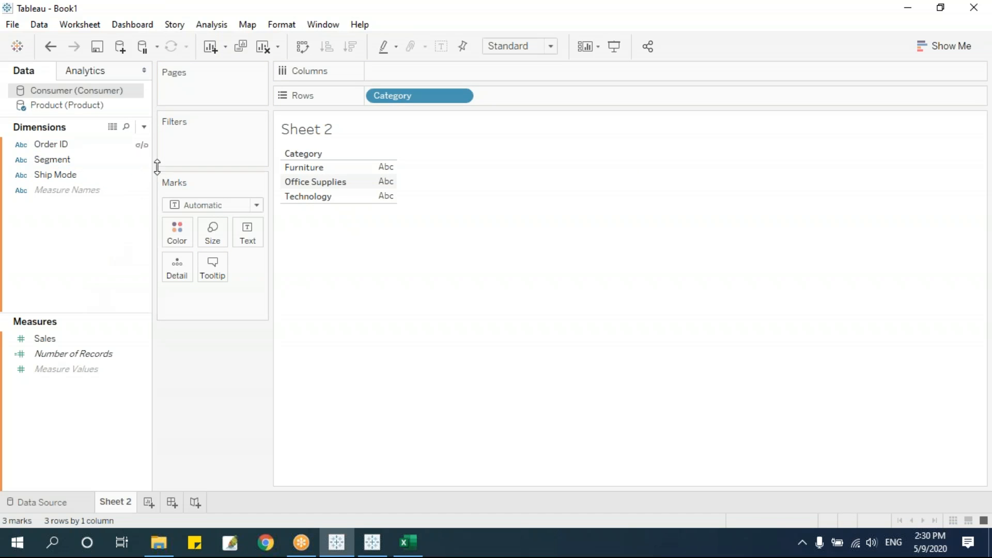
pyautogui.click(135, 148)
pyautogui.click(137, 157)
pyautogui.click(145, 150)
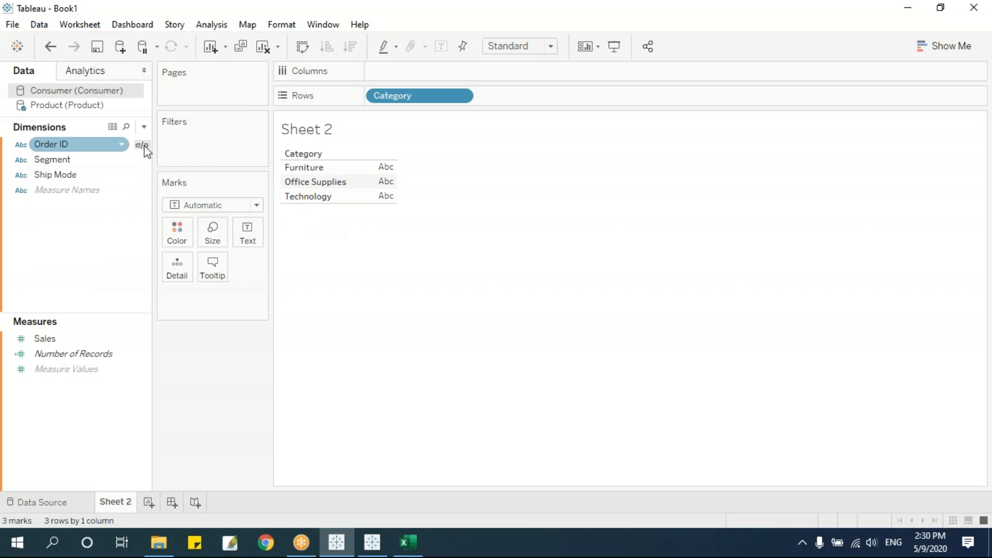
pyautogui.click(78, 106)
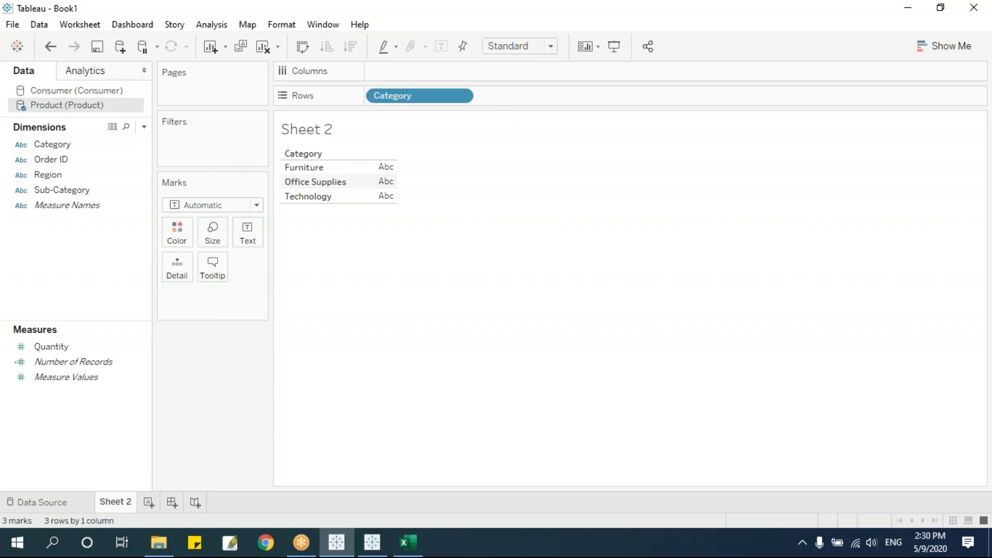
pyautogui.click(89, 93)
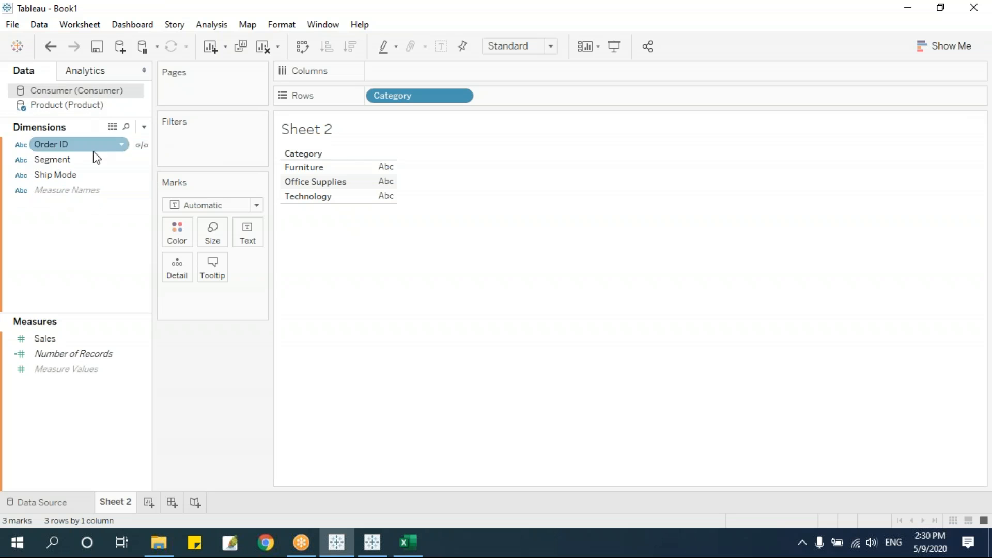
pyautogui.click(130, 154)
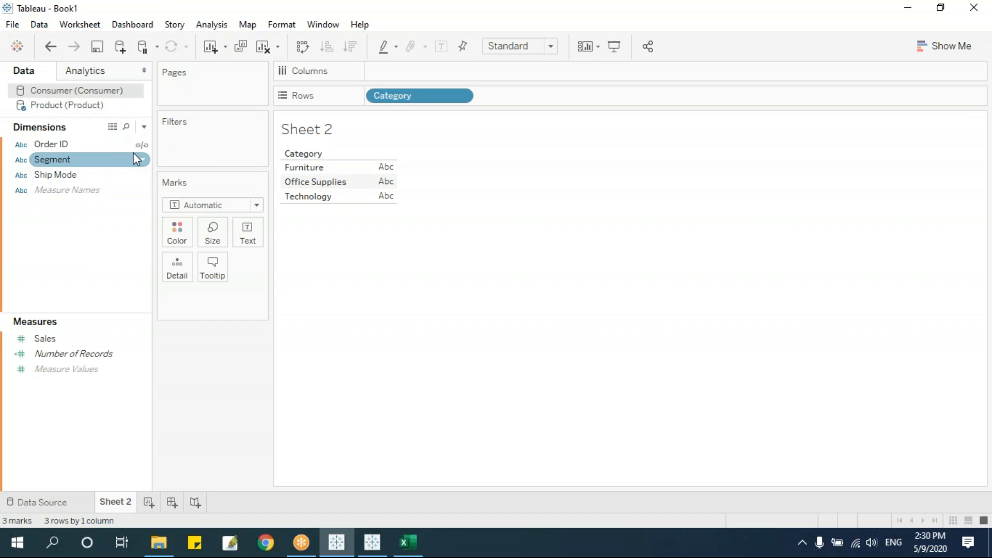
pyautogui.click(142, 147)
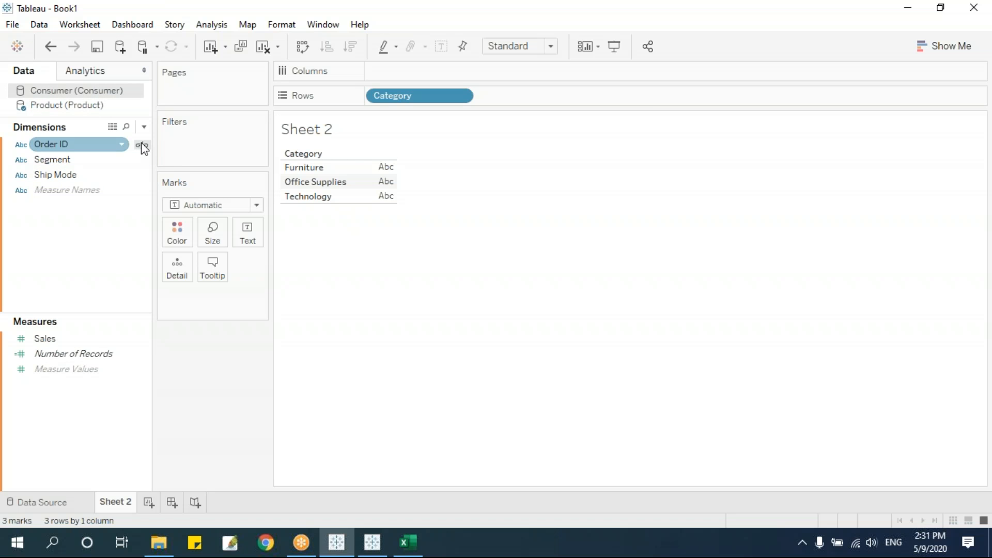
pyautogui.click(143, 146)
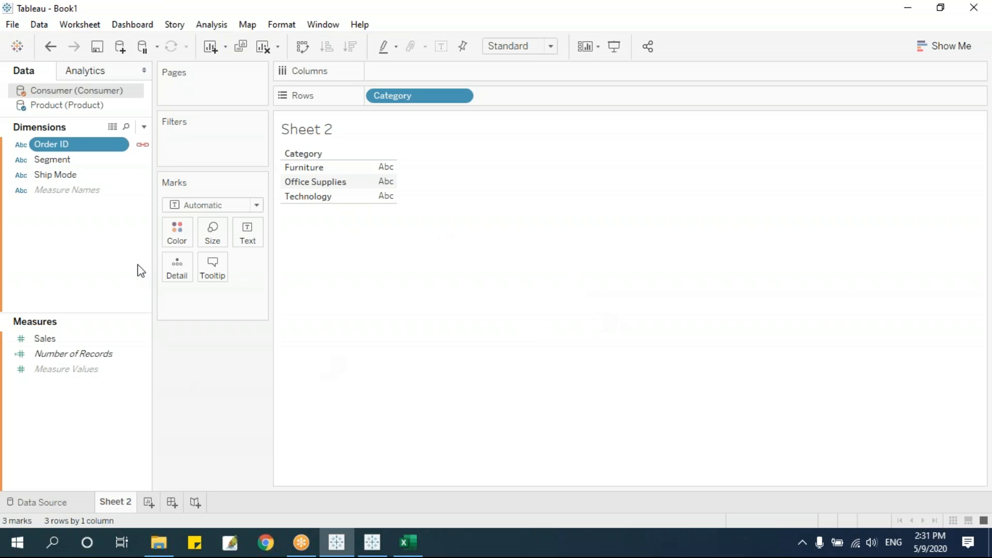
# Replace Category with Consumer's Segment on Rows and show blended Product Quantity: 500, 67, 96.
pyautogui.moveTo(416, 100); pyautogui.dragTo(447, 268)
pyautogui.click(73, 106)
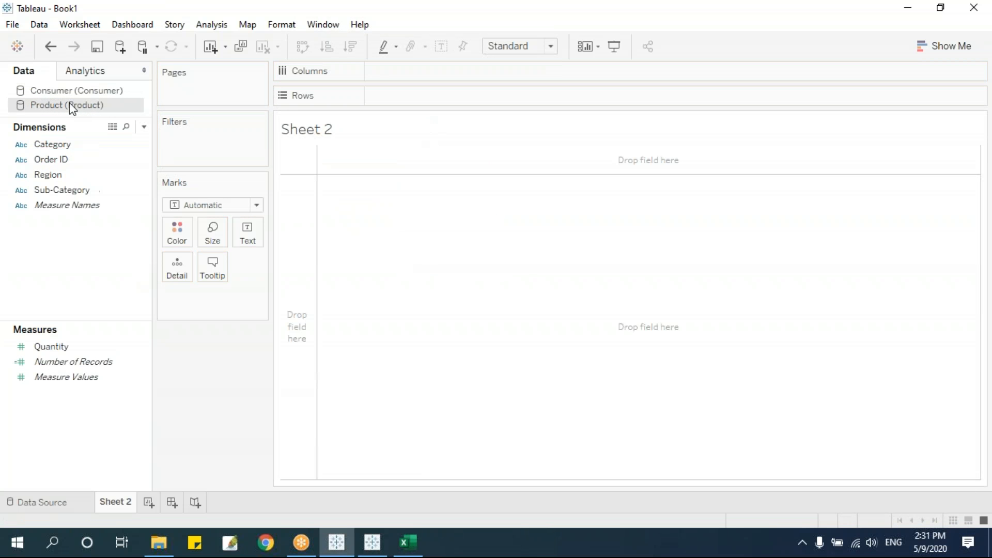
pyautogui.click(75, 92)
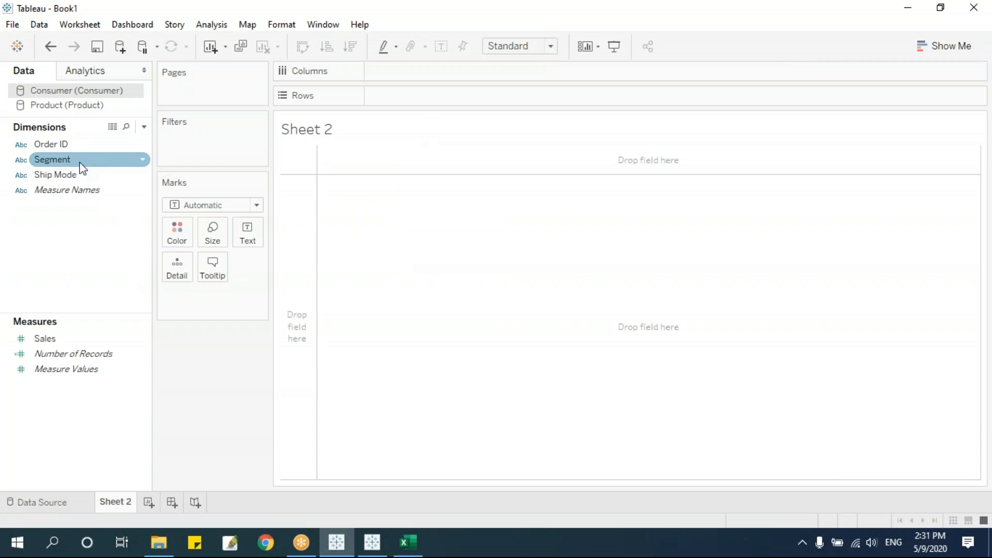
pyautogui.moveTo(69, 162); pyautogui.dragTo(442, 97)
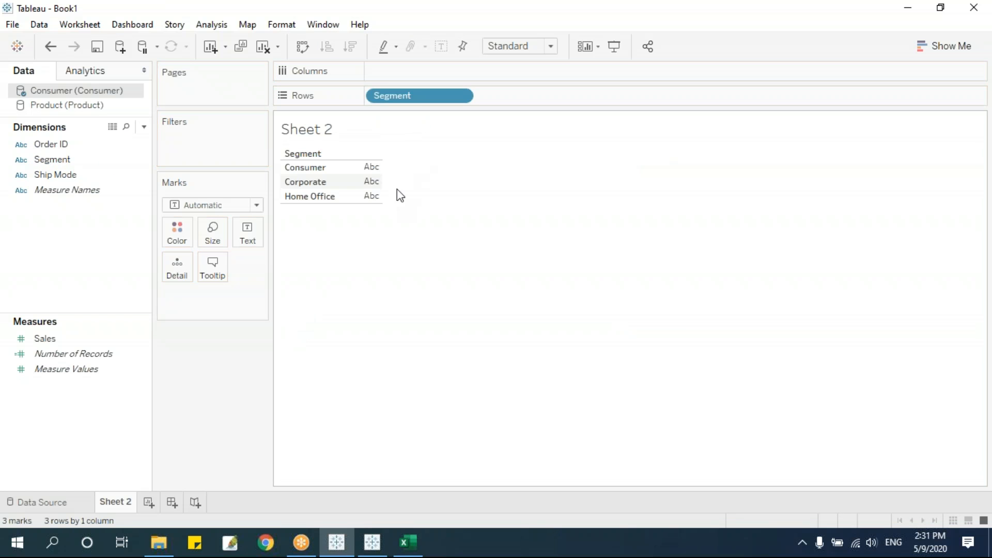
pyautogui.click(74, 106)
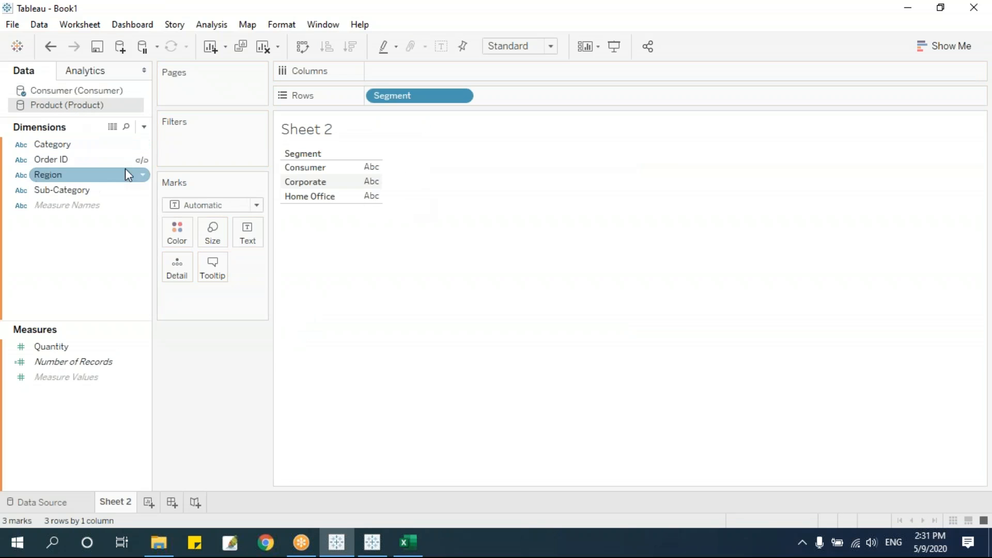
pyautogui.click(142, 160)
pyautogui.moveTo(57, 347); pyautogui.dragTo(359, 239)
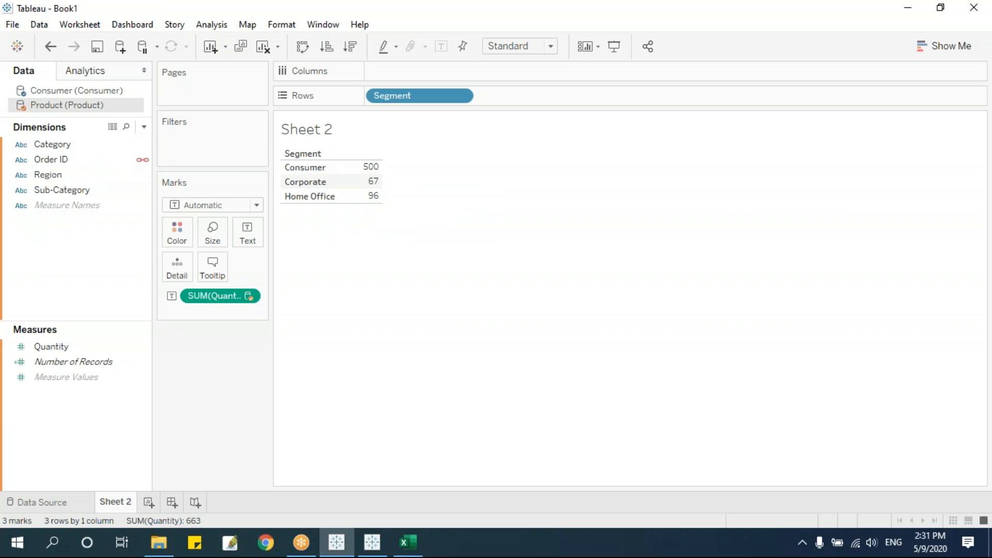
# Check the Order ID blend mapping without changes, then view the Product source's data preview.
pyautogui.click(38, 24)
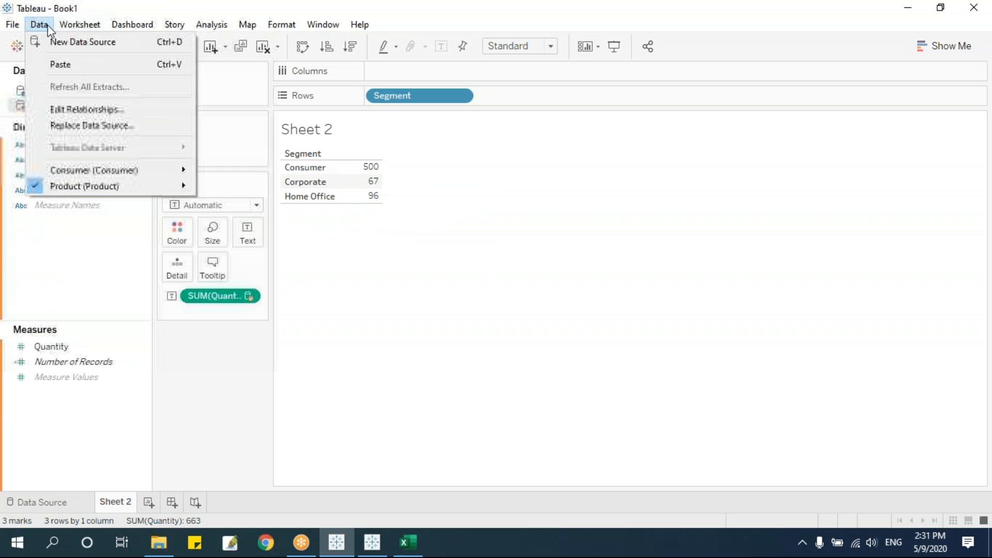
pyautogui.click(78, 112)
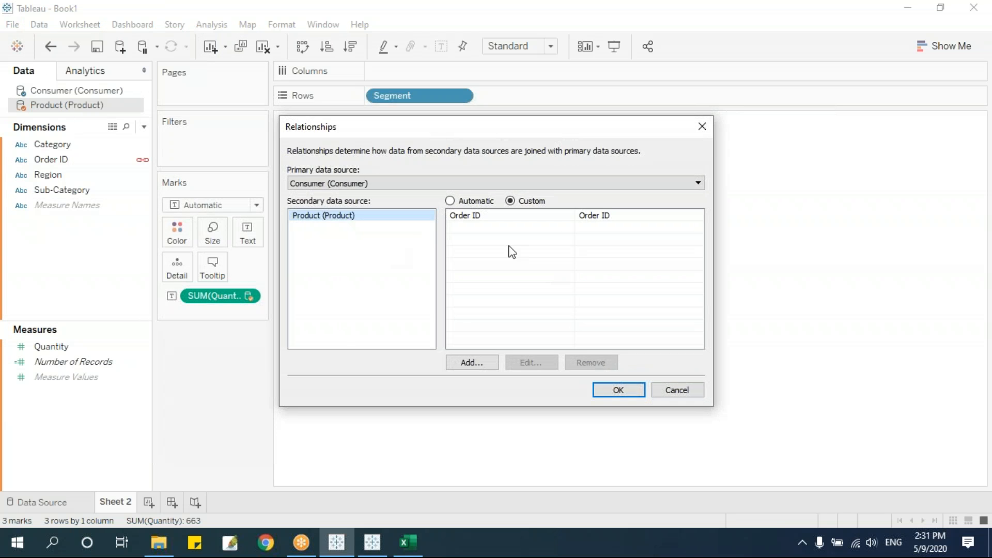
pyautogui.click(478, 214)
pyautogui.click(677, 390)
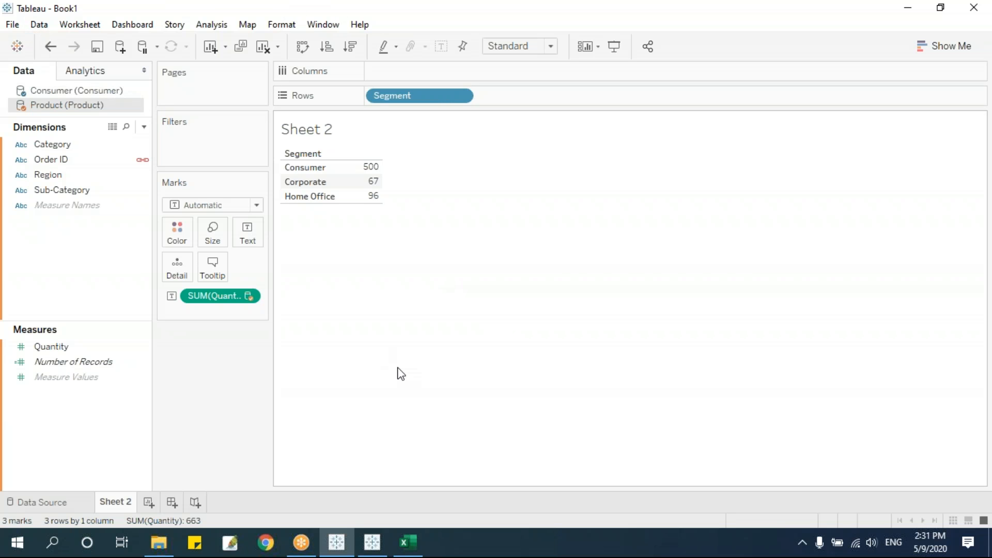
pyautogui.click(41, 500)
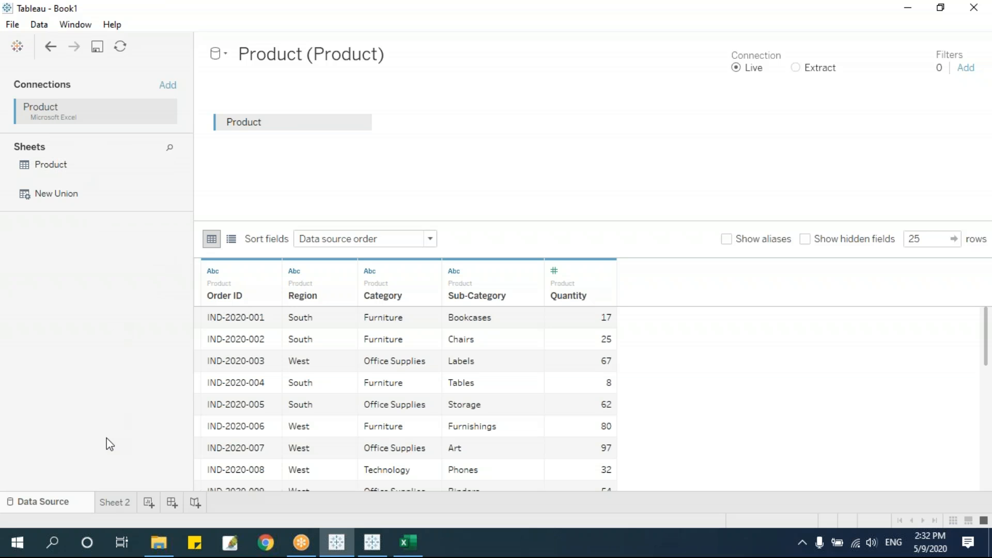
# Close the Product and Consumer data sources from Sheet 2, confirming each warning.
pyautogui.click(114, 503)
pyautogui.rightClick(58, 109)
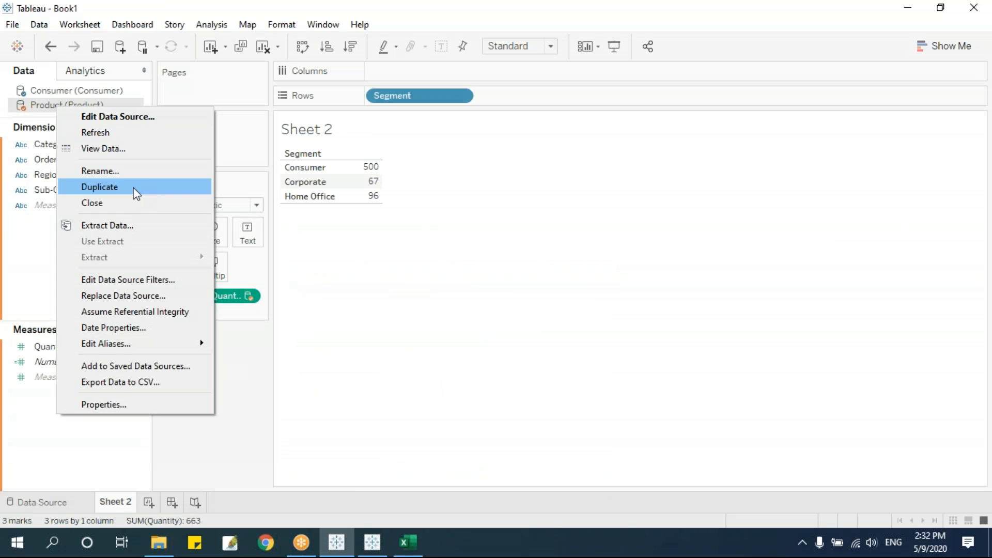
pyautogui.click(85, 201)
pyautogui.click(581, 302)
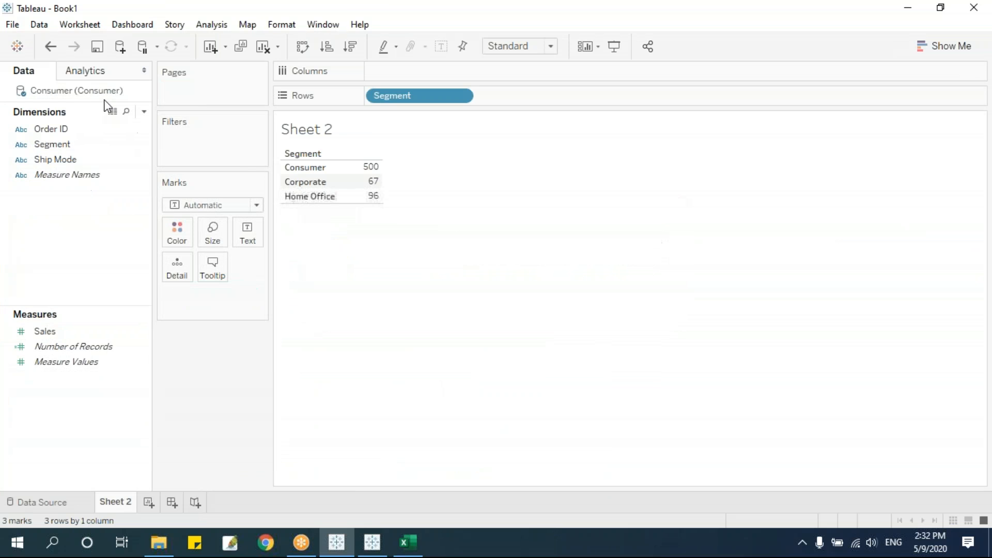
pyautogui.rightClick(82, 92)
pyautogui.click(154, 185)
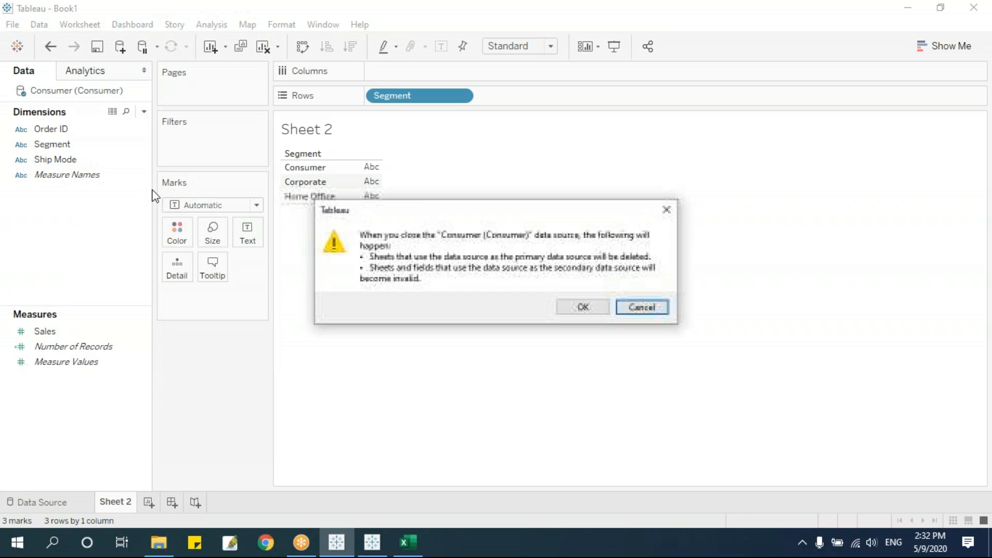
pyautogui.click(573, 306)
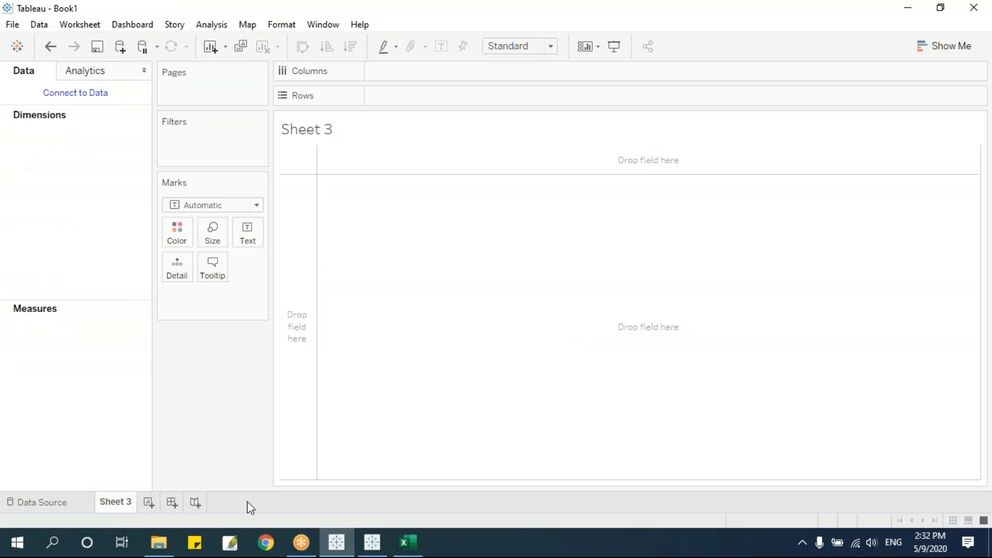
# Navigate File Explorer into the Data For Union folder and switch to its open workbook.
pyautogui.click(157, 552)
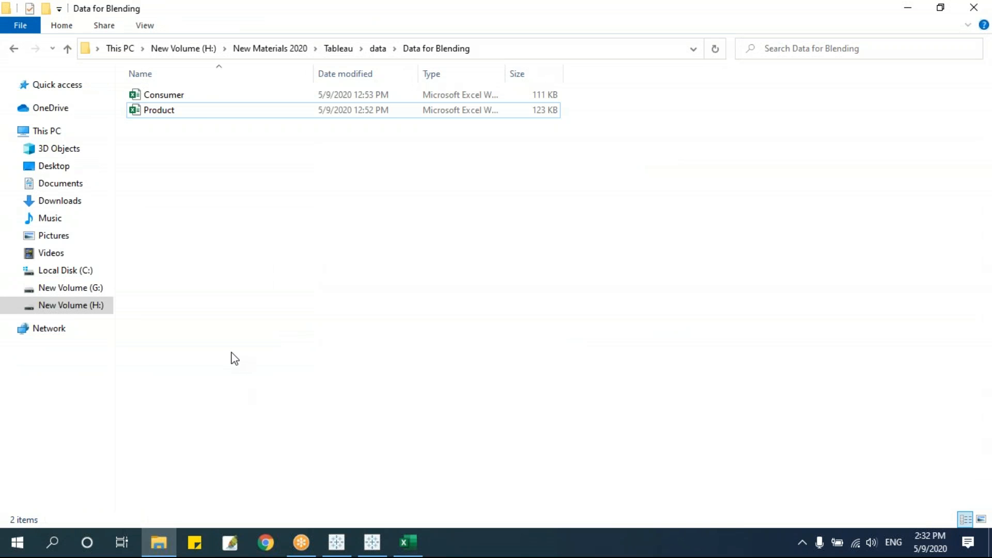
pyautogui.press('BackSpace')
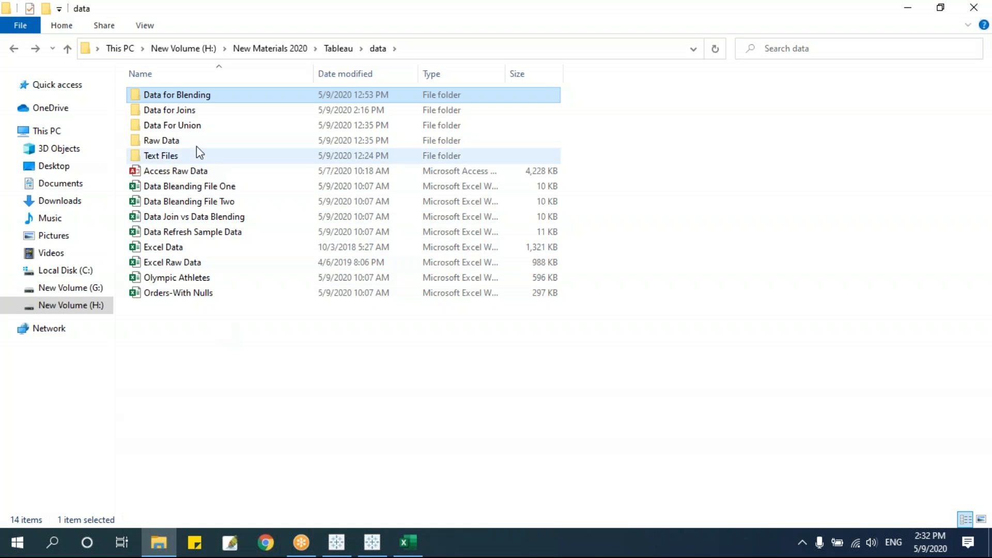
pyautogui.doubleClick(195, 126)
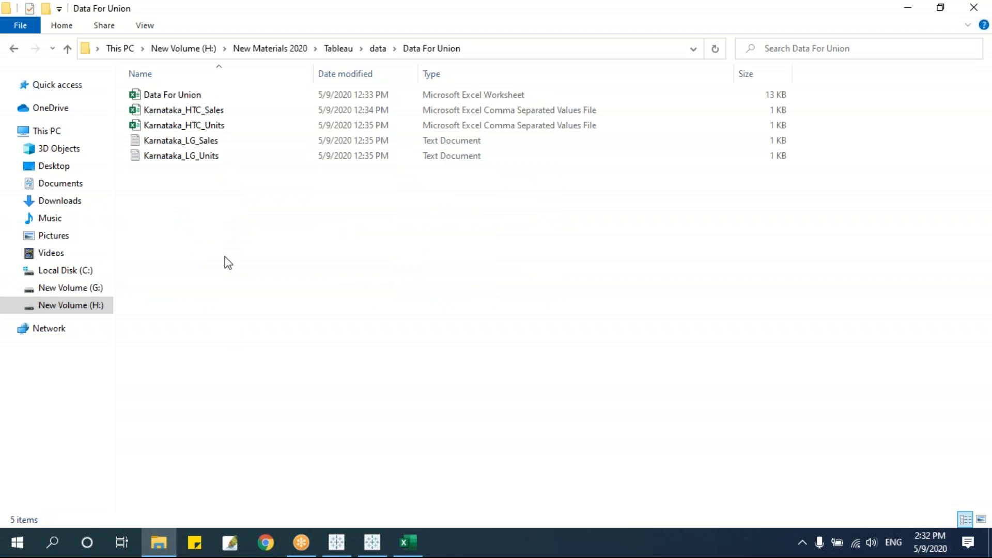
pyautogui.click(178, 96)
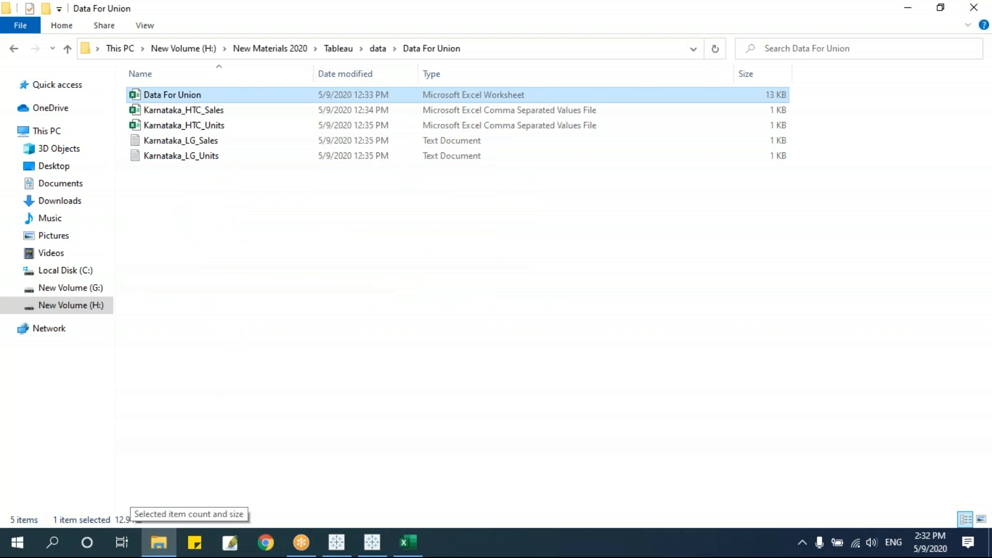
pyautogui.hotkey('alt', 'Tab')
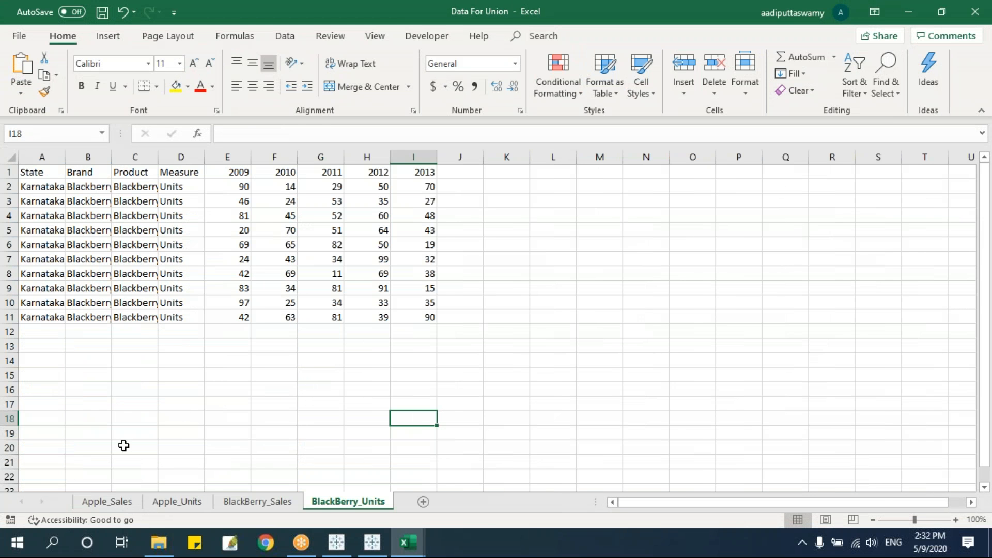
# Browse the Apple_Sales, Apple_Units, BlackBerry_Sales and BlackBerry_Units sheets in Excel.
pyautogui.click(132, 254)
pyautogui.click(122, 501)
pyautogui.click(172, 504)
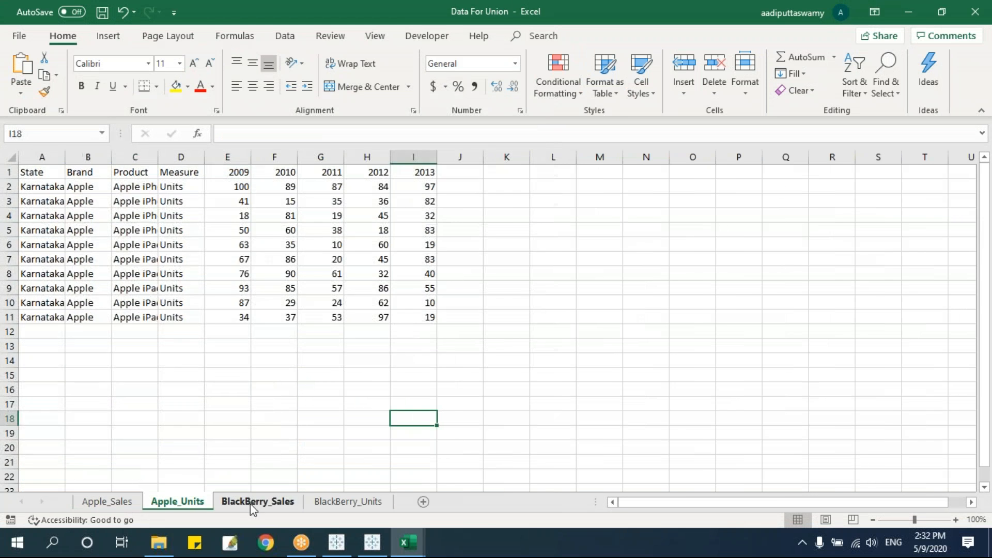
pyautogui.click(251, 503)
pyautogui.click(336, 502)
pyautogui.click(132, 501)
pyautogui.click(257, 501)
pyautogui.click(337, 502)
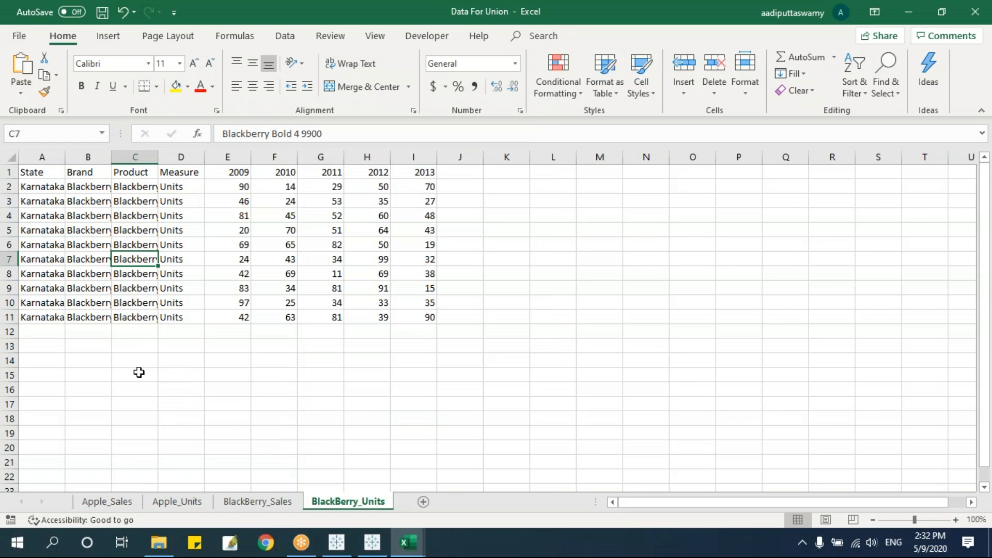
pyautogui.click(414, 330)
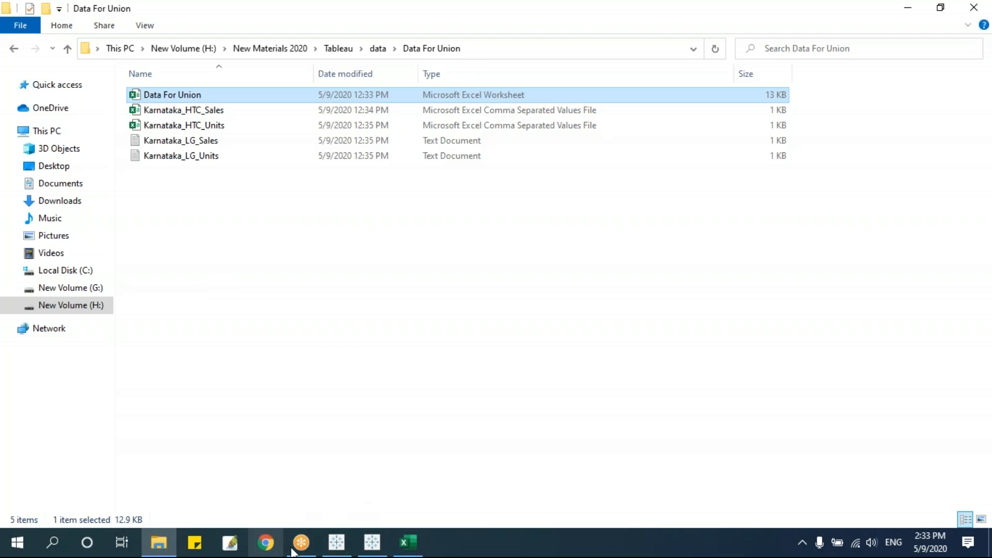
# Connect Tableau to the Data For Union.xlsx workbook in the Data For Union folder.
pyautogui.moveTo(339, 540)
pyautogui.click(334, 496)
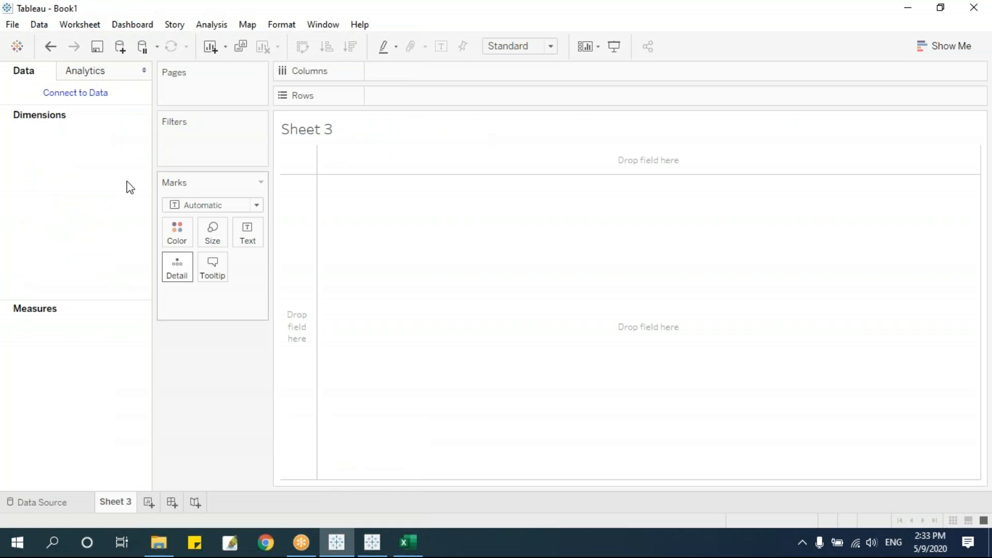
pyautogui.click(76, 93)
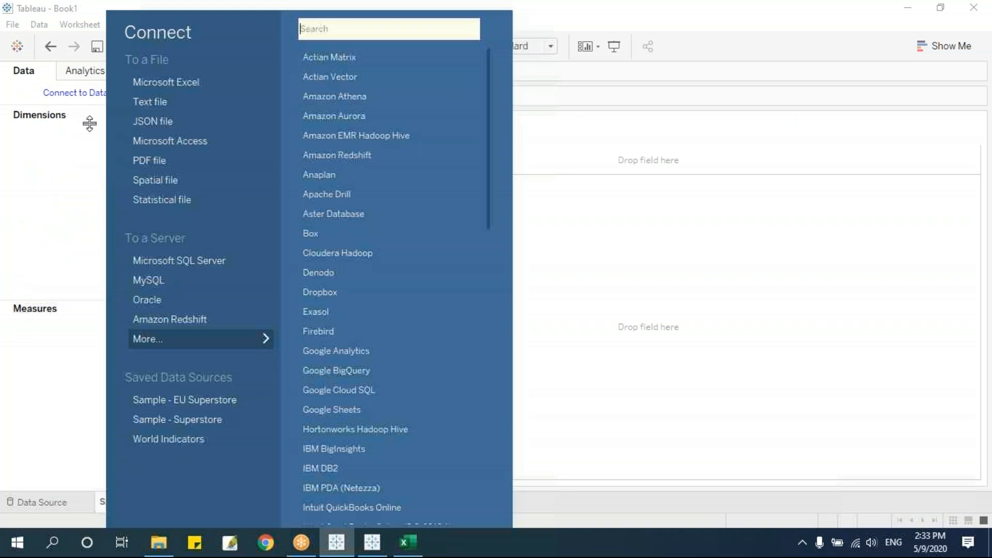
pyautogui.click(187, 83)
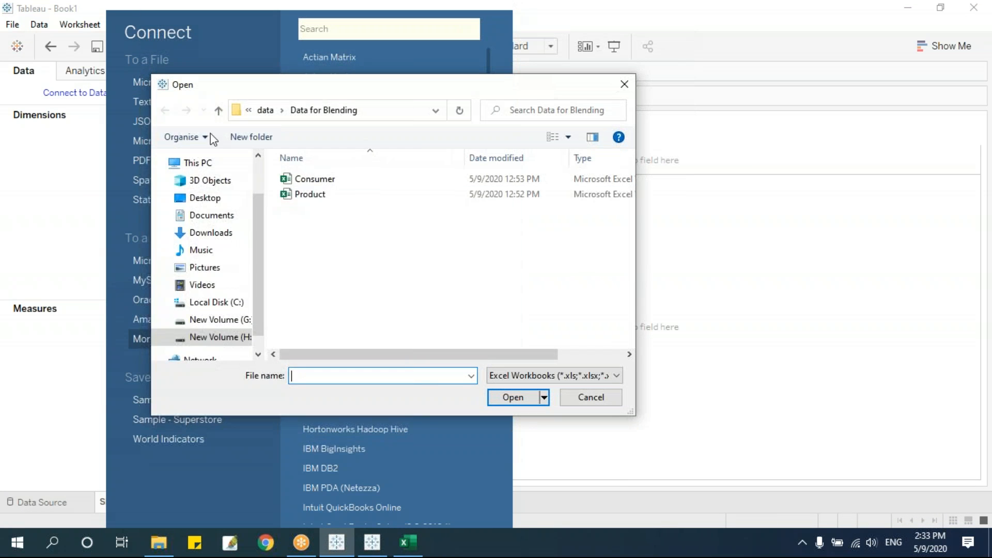
pyautogui.click(265, 110)
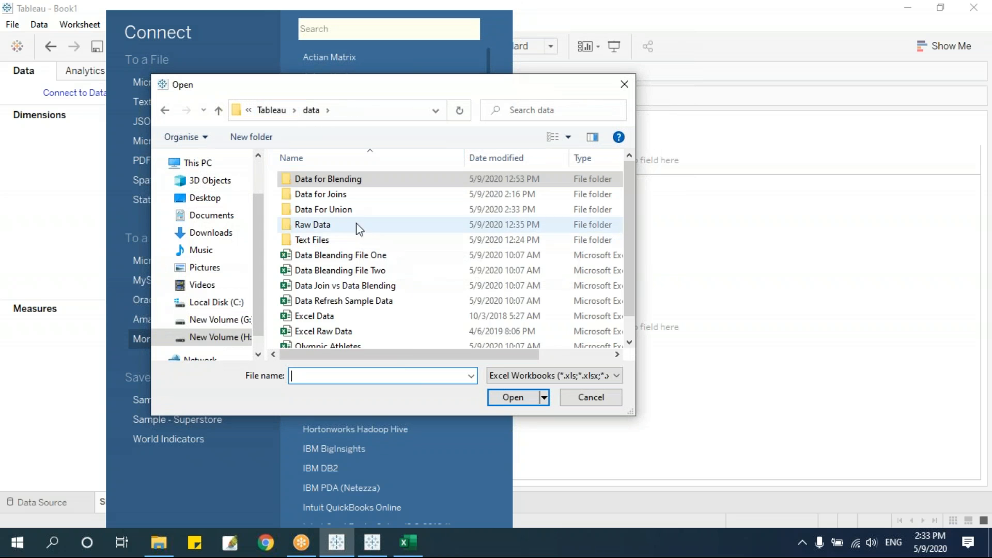
pyautogui.doubleClick(346, 210)
pyautogui.click(332, 182)
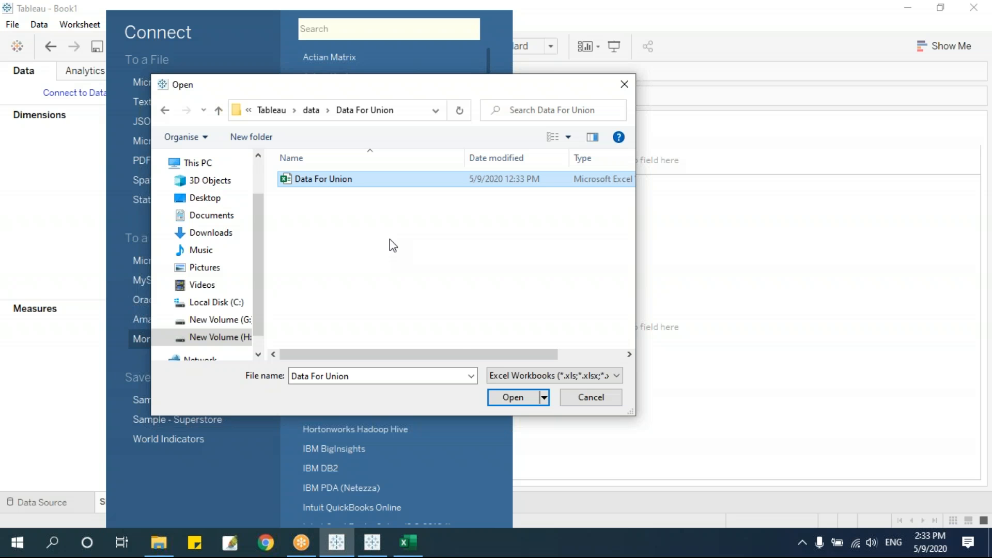
pyautogui.click(512, 398)
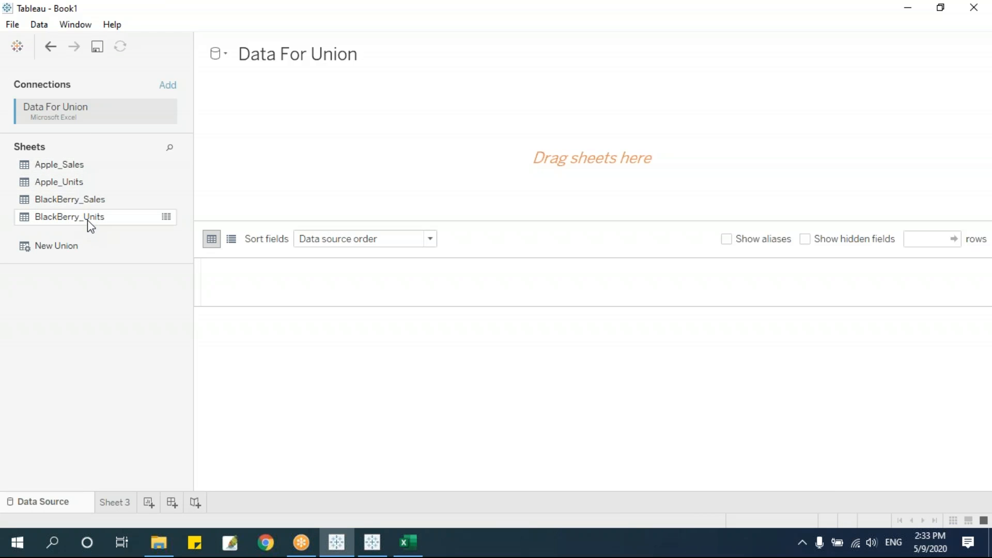
# Try adding Apple_Sales and Apple_Units to the canvas individually, removing each afterwards.
pyautogui.moveTo(78, 168); pyautogui.dragTo(366, 141)
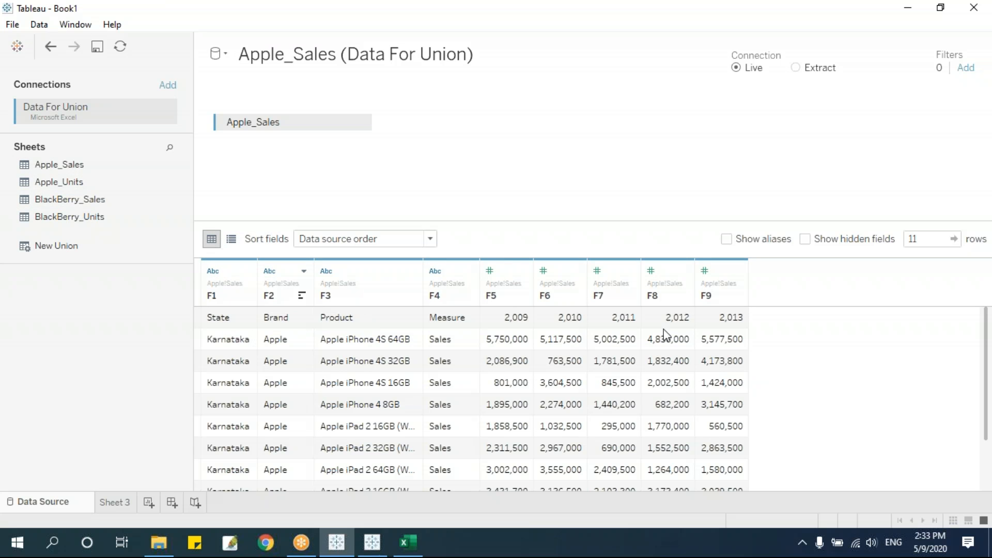
pyautogui.click(360, 124)
pyautogui.click(400, 217)
pyautogui.moveTo(54, 181); pyautogui.dragTo(361, 175)
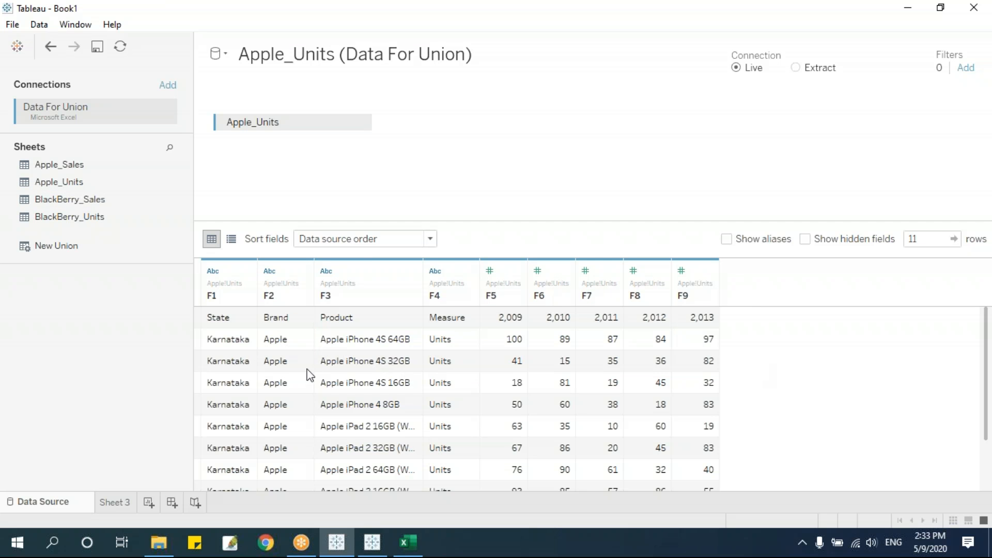
pyautogui.click(359, 122)
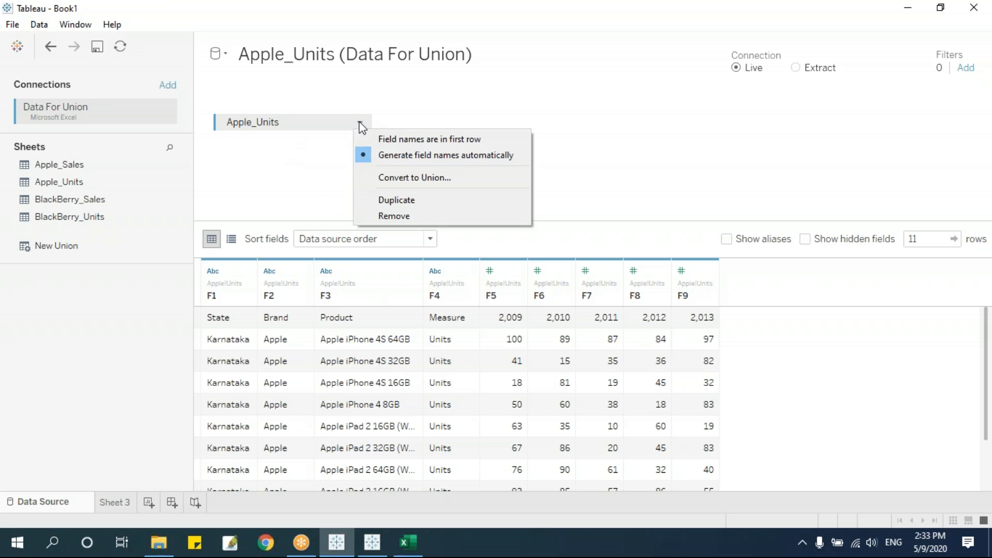
pyautogui.click(400, 216)
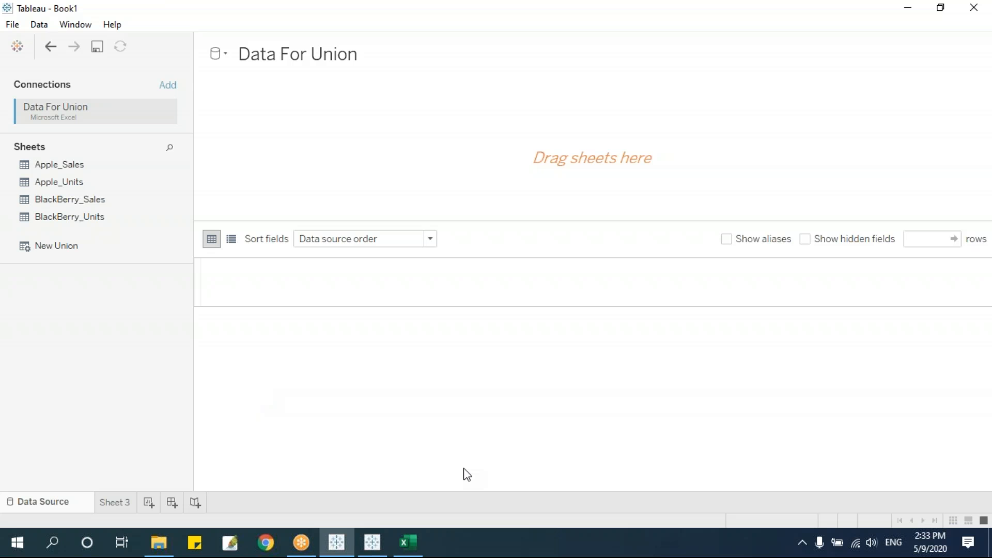
# Union all four Apple and BlackBerry sheets into one Apple_Sales+ table and review its rows.
pyautogui.click(82, 166)
pyautogui.keyDown('shift'); pyautogui.click(88, 217); pyautogui.keyUp('shift')
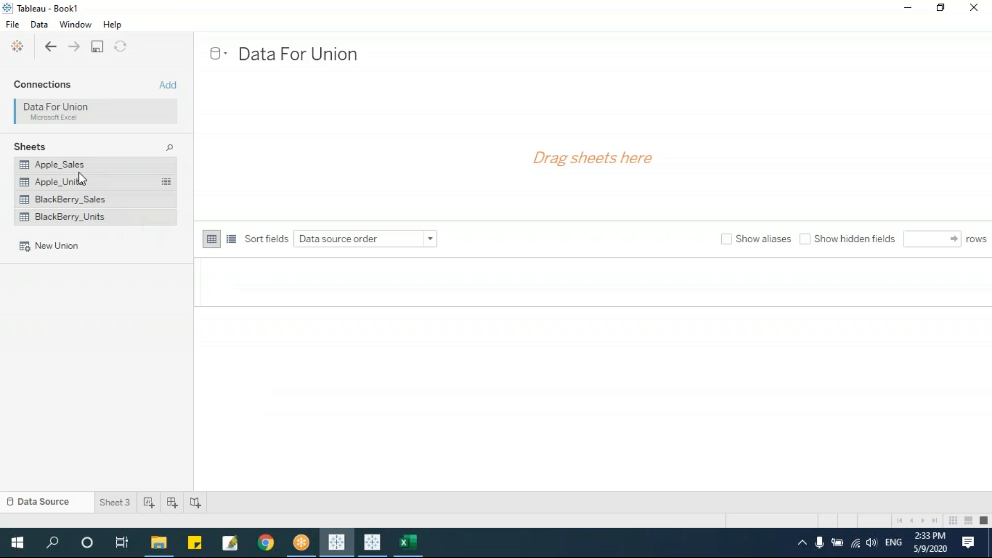
pyautogui.moveTo(73, 165); pyautogui.dragTo(256, 141)
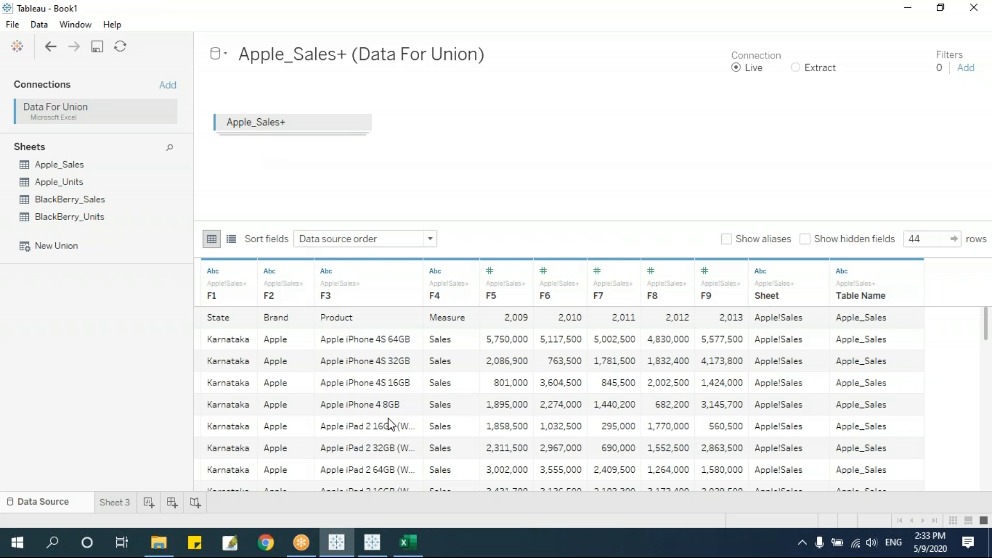
pyautogui.scroll(-10, 389, 425)
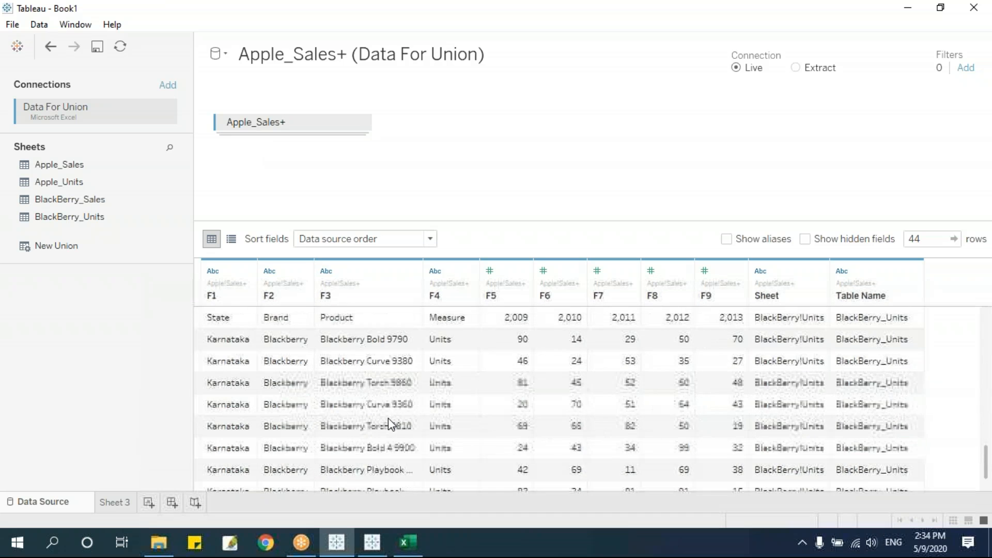
pyautogui.scroll(10, 389, 421)
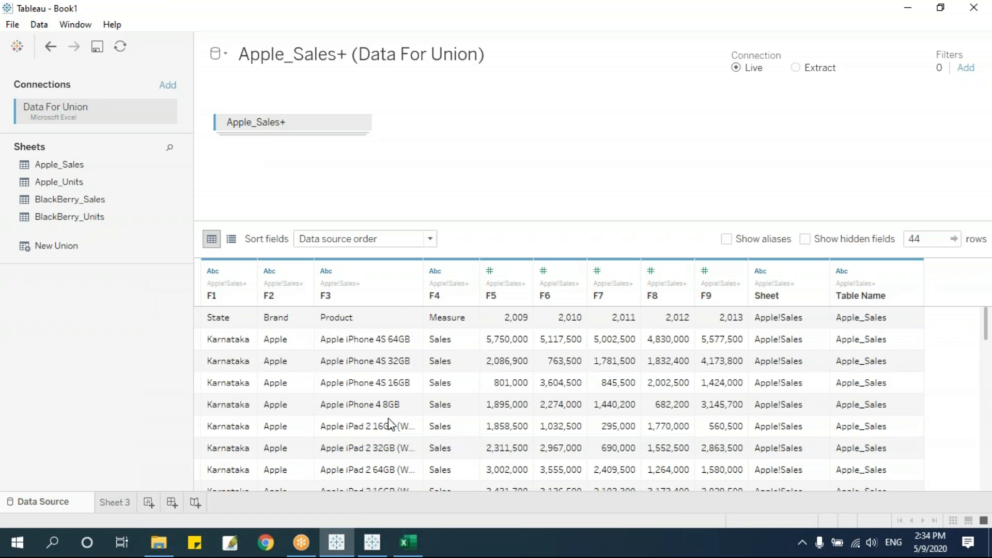
pyautogui.scroll(-10, 389, 421)
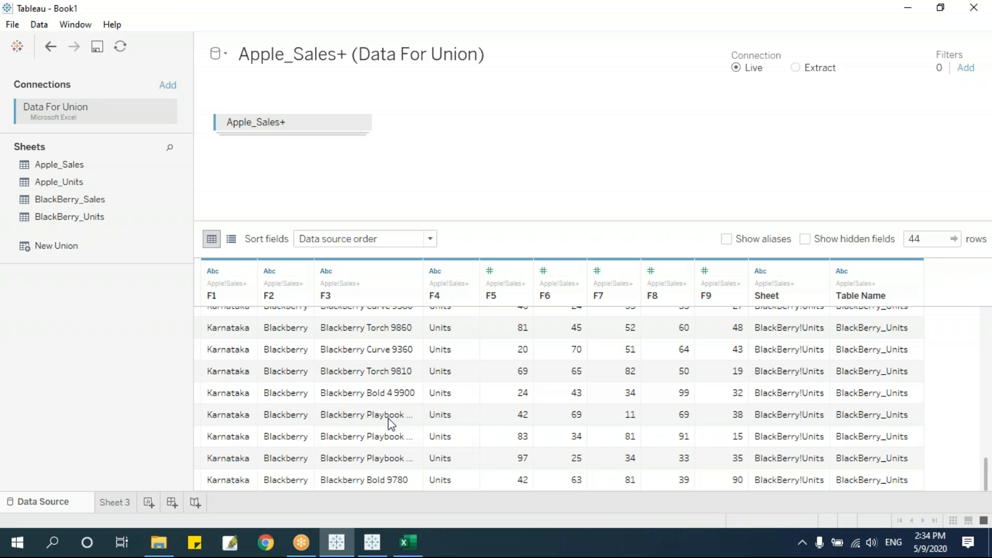
pyautogui.scroll(10, 387, 391)
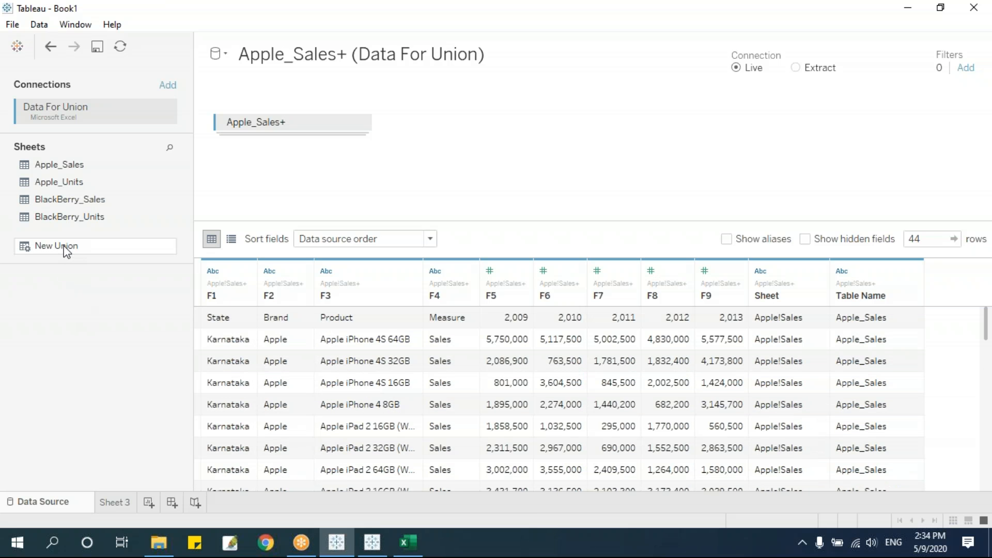
# Remove the existing union and place Apple_Sales alone on the canvas.
pyautogui.click(360, 123)
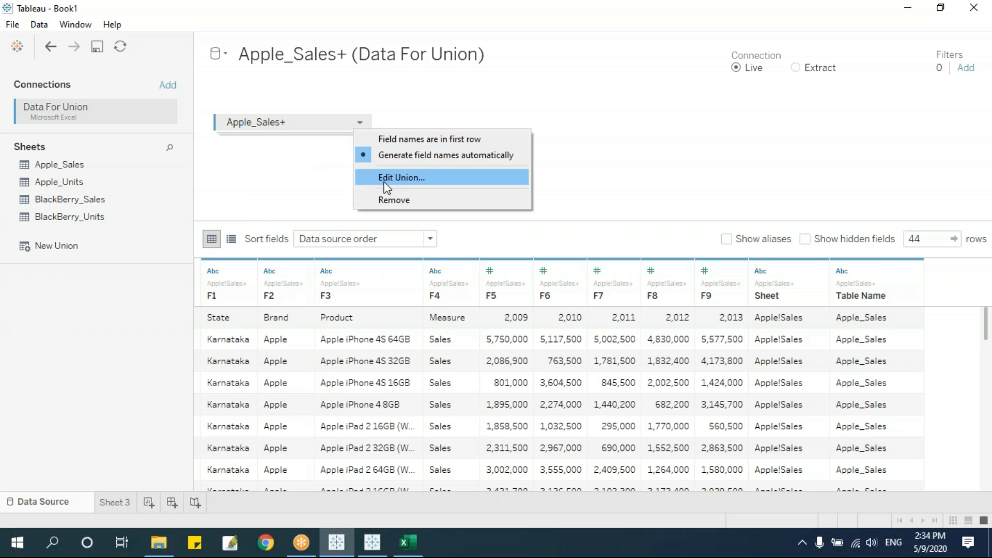
pyautogui.click(392, 200)
pyautogui.moveTo(62, 165); pyautogui.dragTo(312, 136)
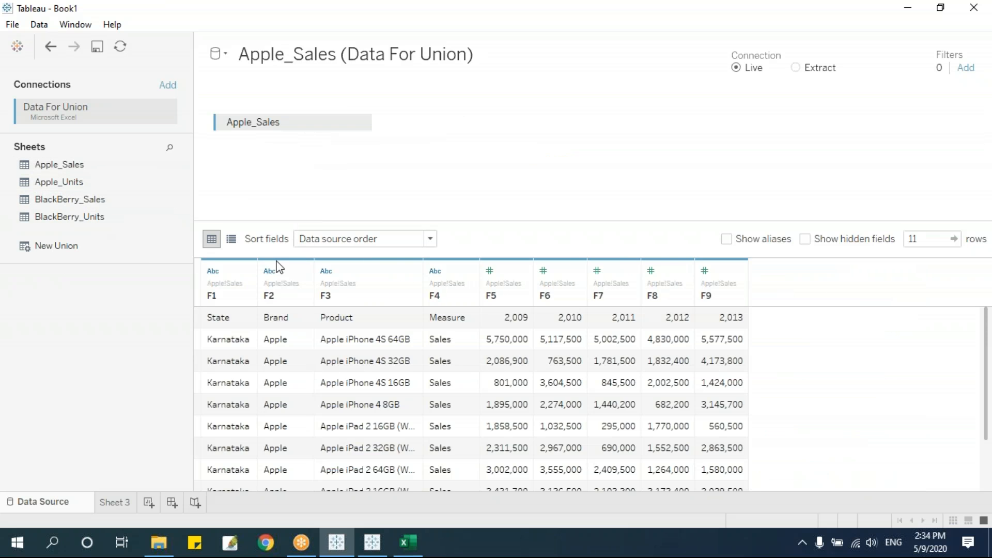
# Union Apple_Units, BlackBerry_Sales and BlackBerry_Units onto Apple_Sales via New Union, giving 44 rows.
pyautogui.moveTo(54, 248); pyautogui.dragTo(269, 144)
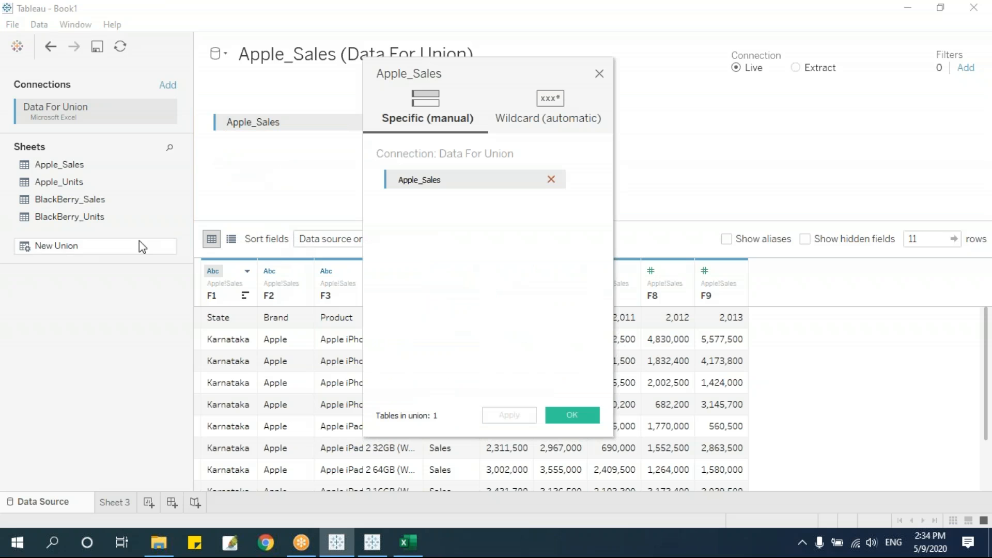
pyautogui.click(73, 182)
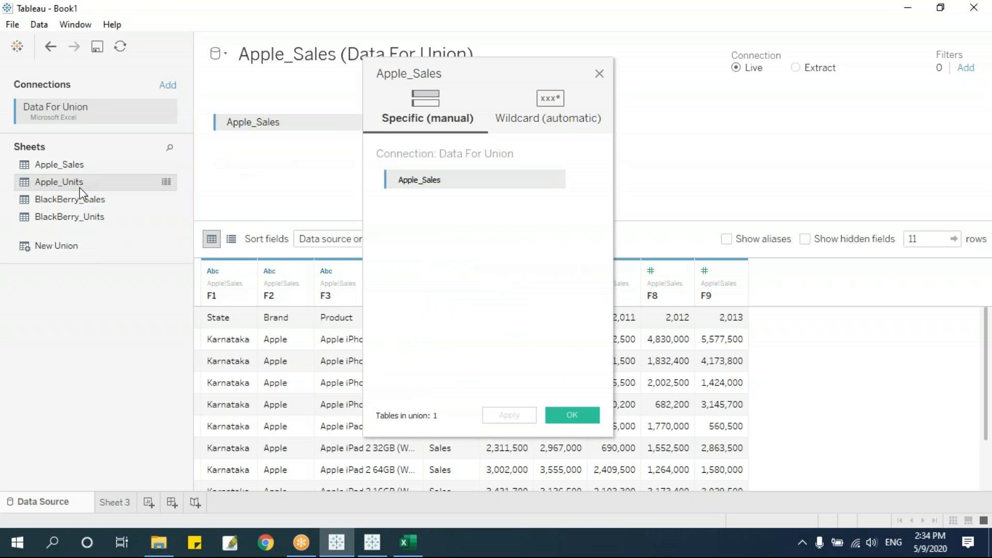
pyautogui.keyDown('shift'); pyautogui.click(95, 218); pyautogui.keyUp('shift')
pyautogui.moveTo(73, 181); pyautogui.dragTo(416, 360)
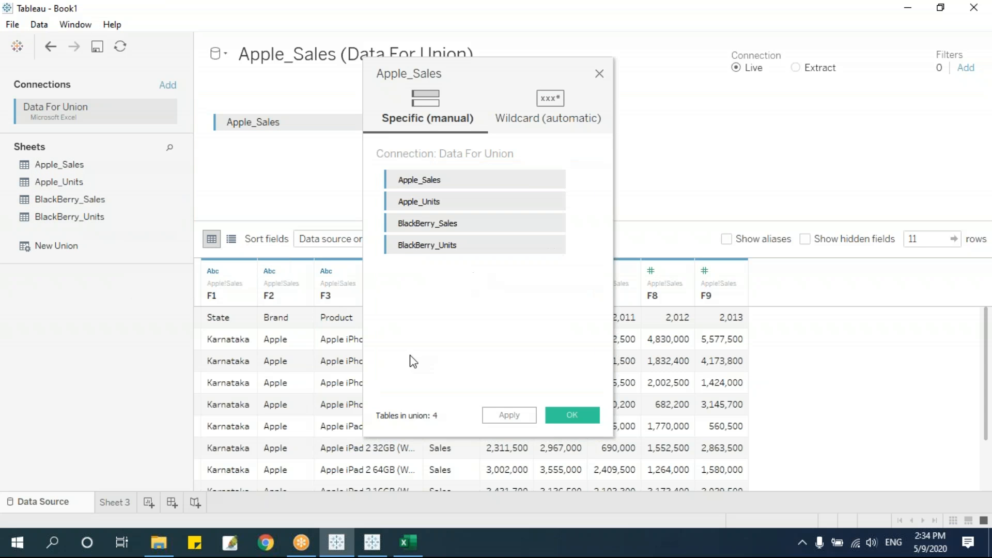
pyautogui.click(572, 412)
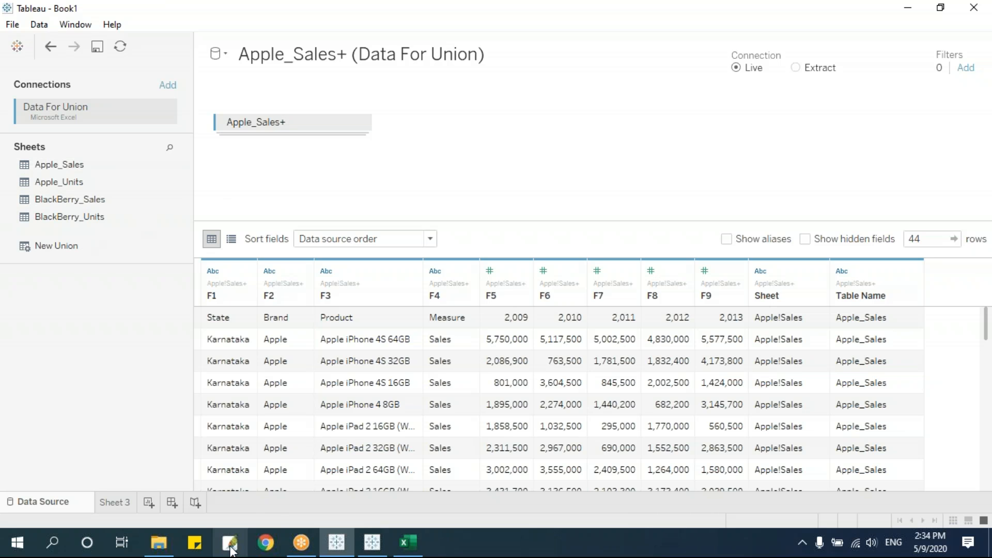
# Close the Apple_Sales+ data source from the Sheet 3 worksheet.
pyautogui.moveTo(159, 542)
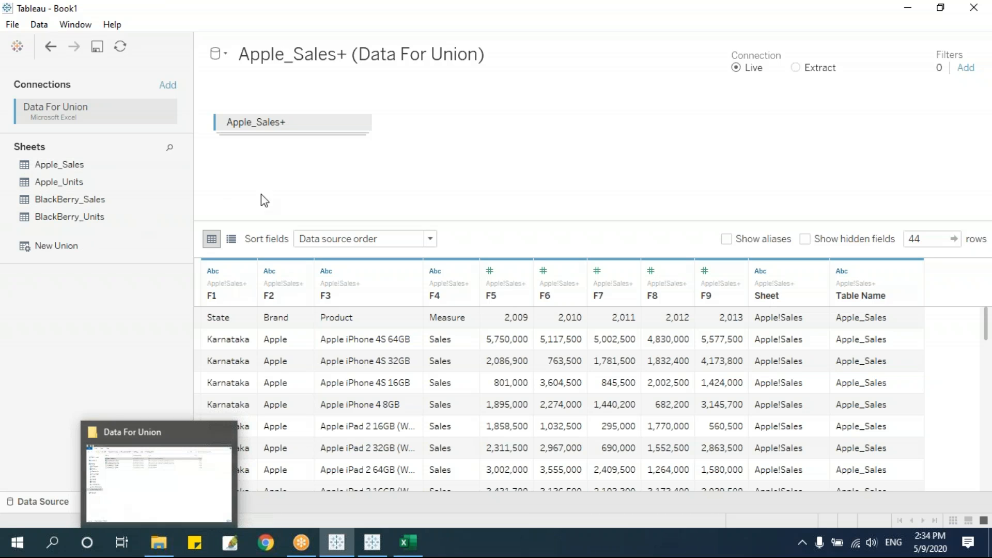
pyautogui.click(112, 502)
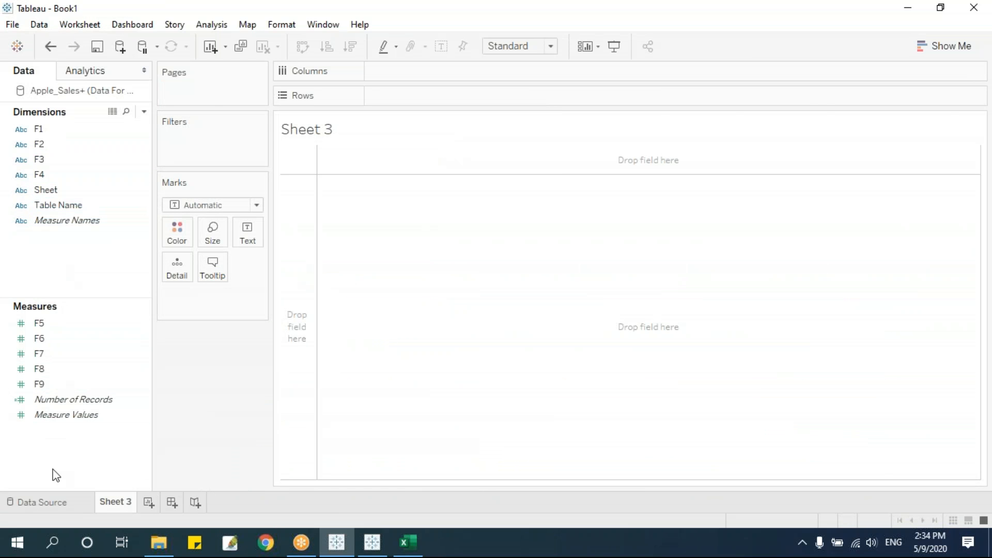
pyautogui.click(52, 501)
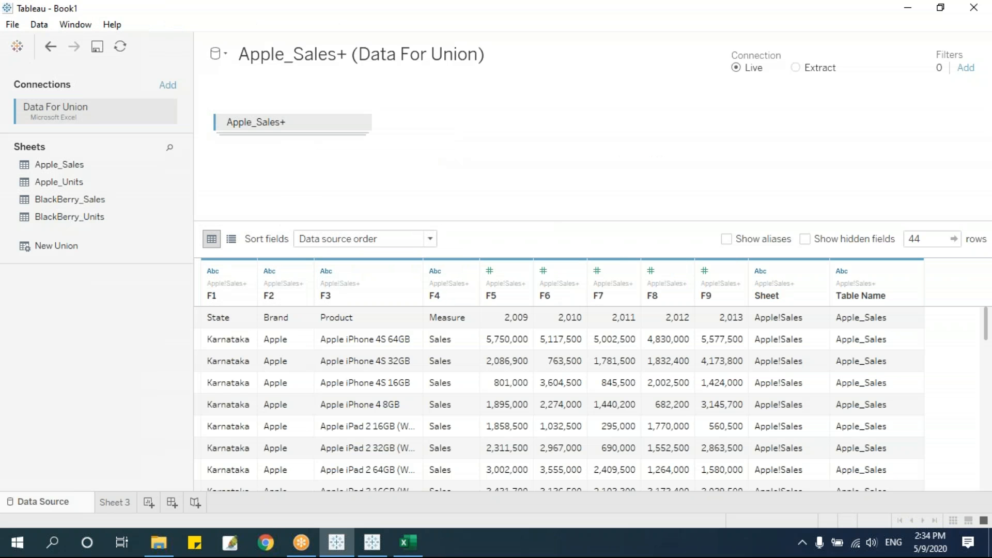
pyautogui.click(114, 502)
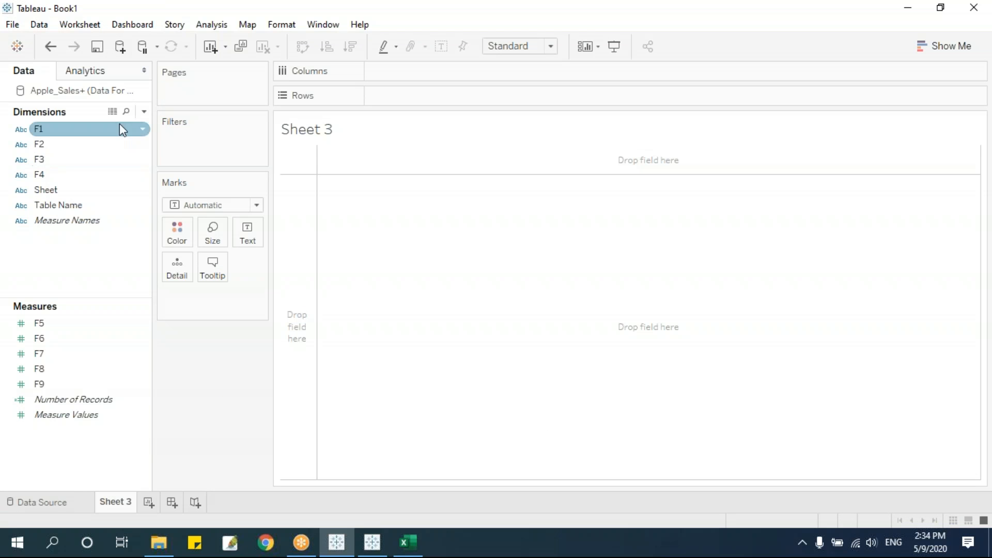
pyautogui.rightClick(77, 92)
pyautogui.click(141, 185)
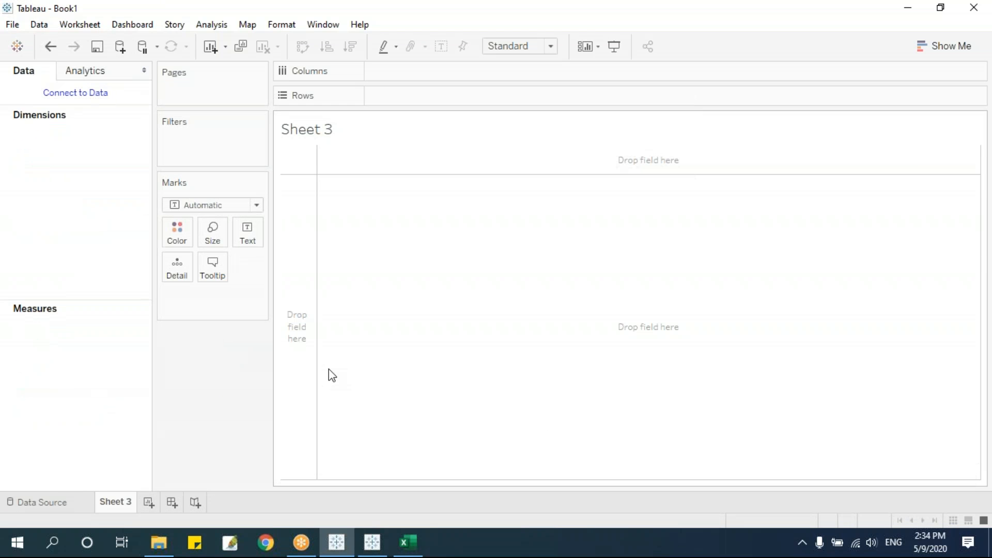
# Connect to the Karnataka_HTC_Sales text file from the Data For Union folder.
pyautogui.click(68, 507)
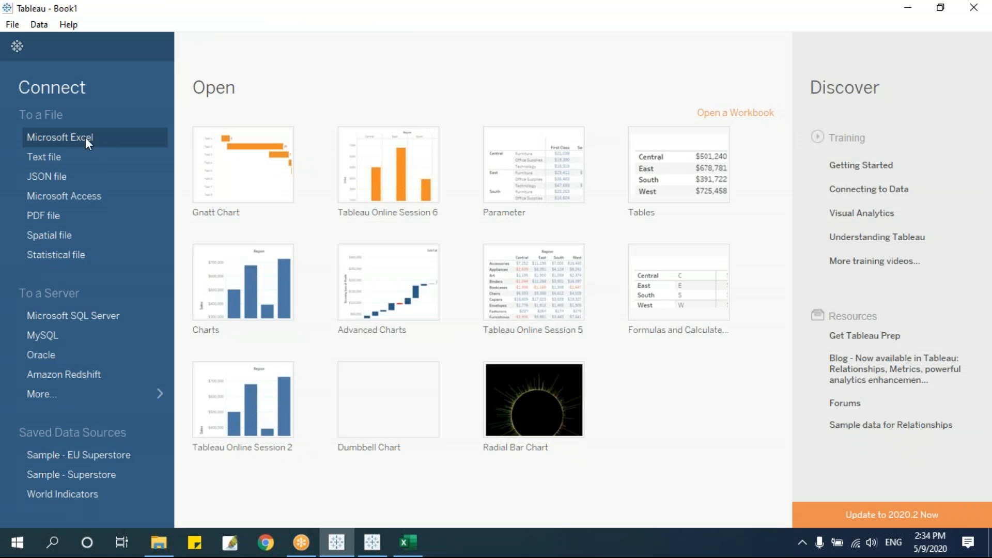
pyautogui.click(79, 158)
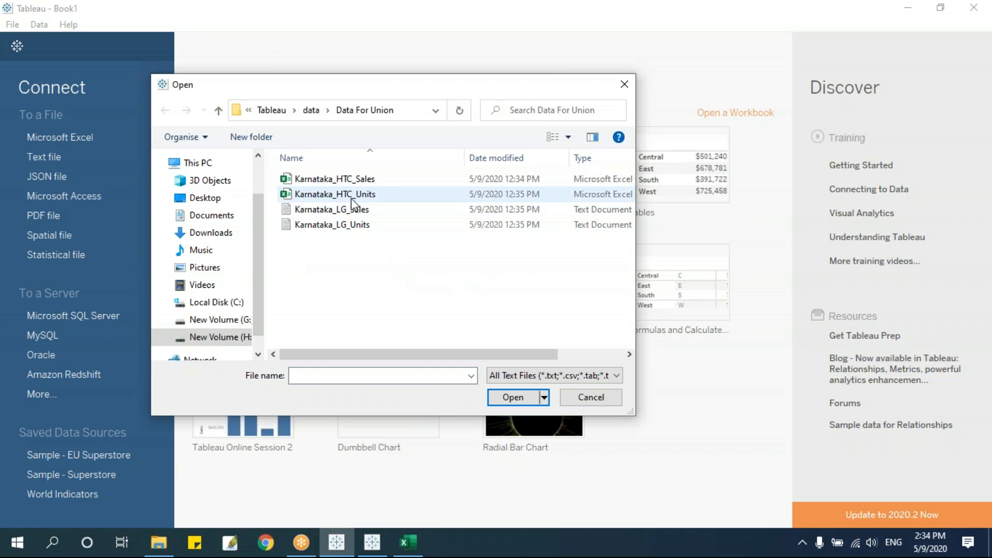
pyautogui.moveTo(349, 547)
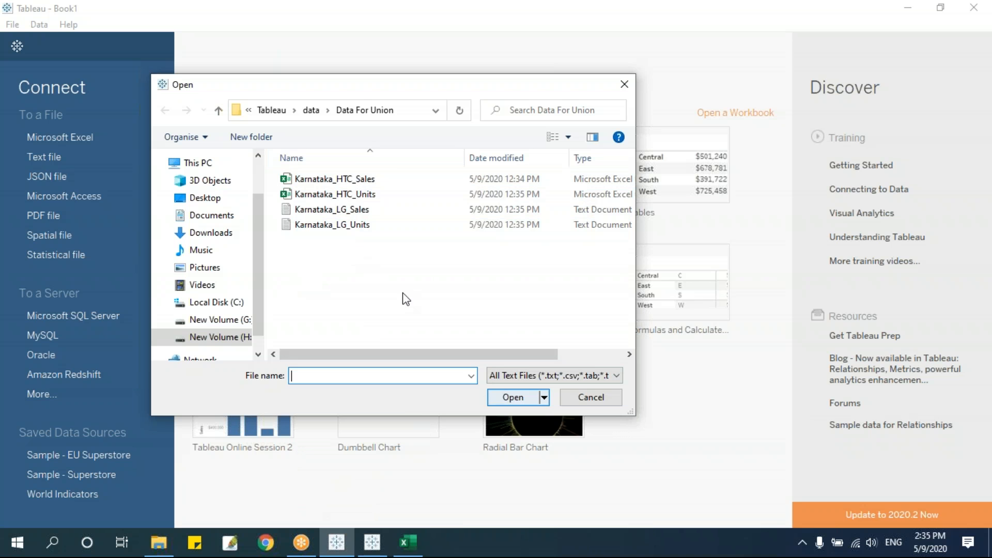
pyautogui.click(334, 179)
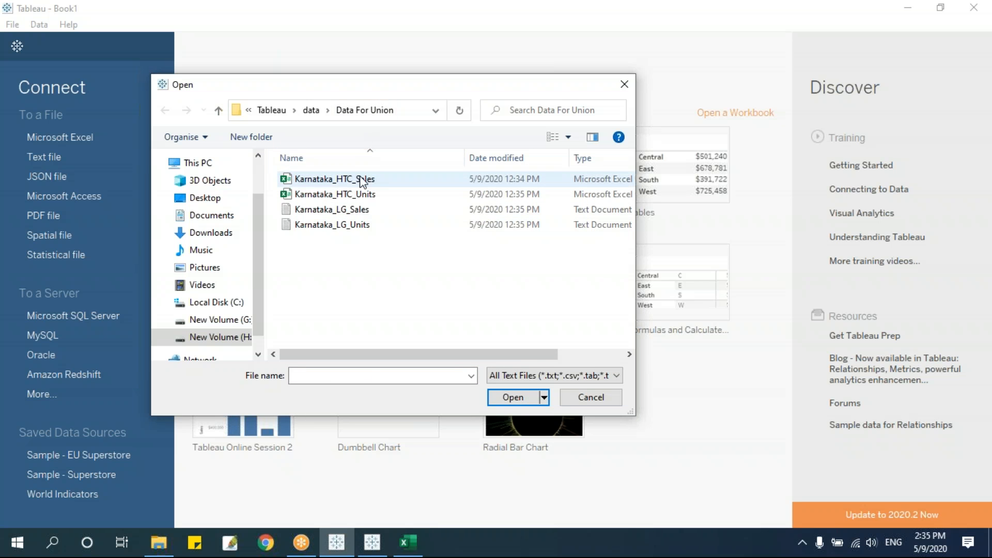
pyautogui.click(513, 397)
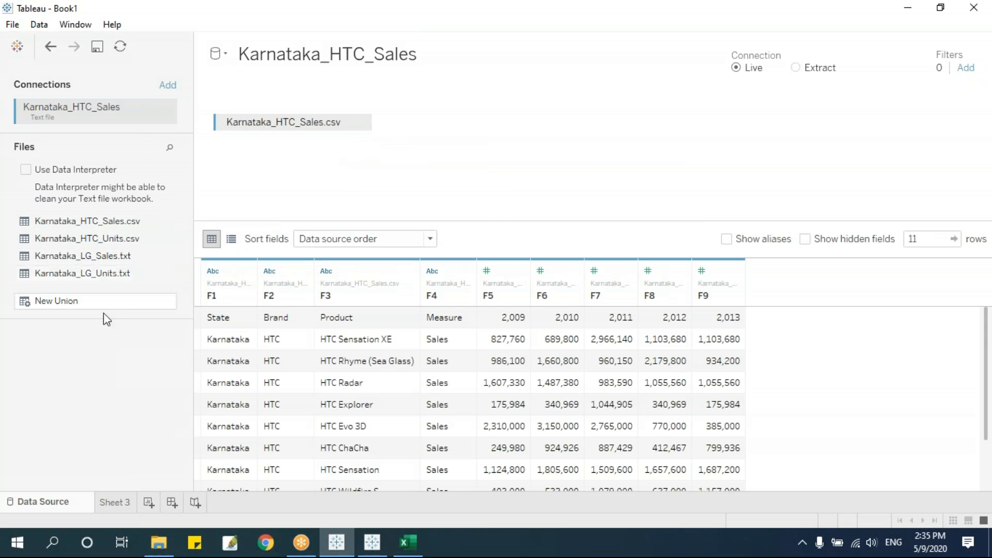
# Union Karnataka_HTC_Units and both LG text files with the HTC sales table.
pyautogui.click(127, 242)
pyautogui.keyDown('shift'); pyautogui.click(119, 277); pyautogui.keyUp('shift')
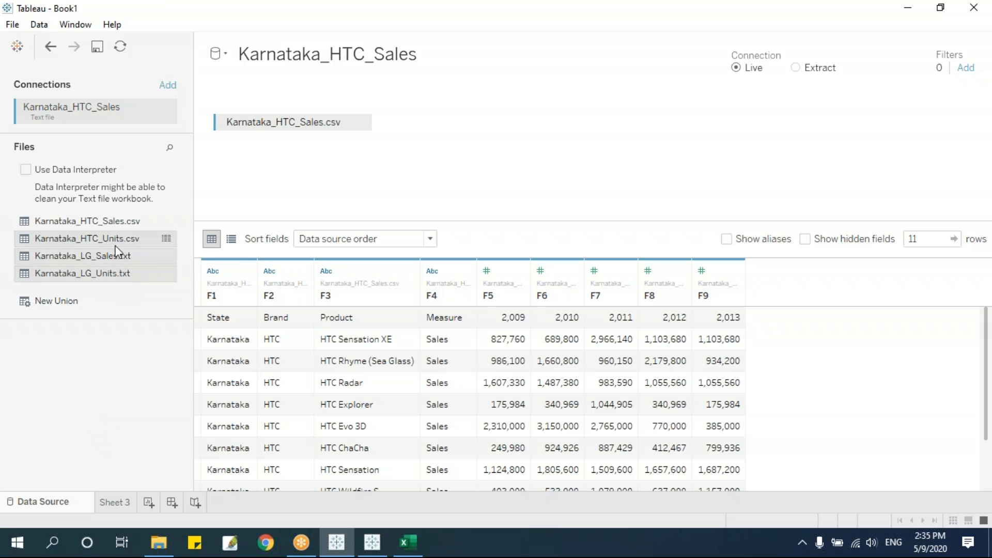
pyautogui.moveTo(110, 241); pyautogui.dragTo(300, 130)
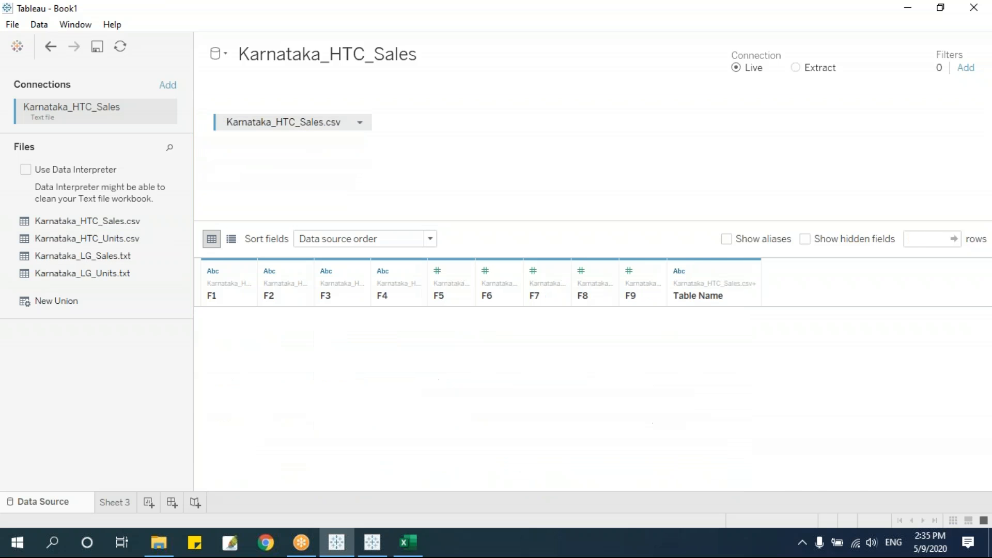
# Apply Data Interpreter to get State, Brand, Product, Measure and 2009–2013 columns, then view Sheet 3.
pyautogui.scroll(-10, 740, 368)
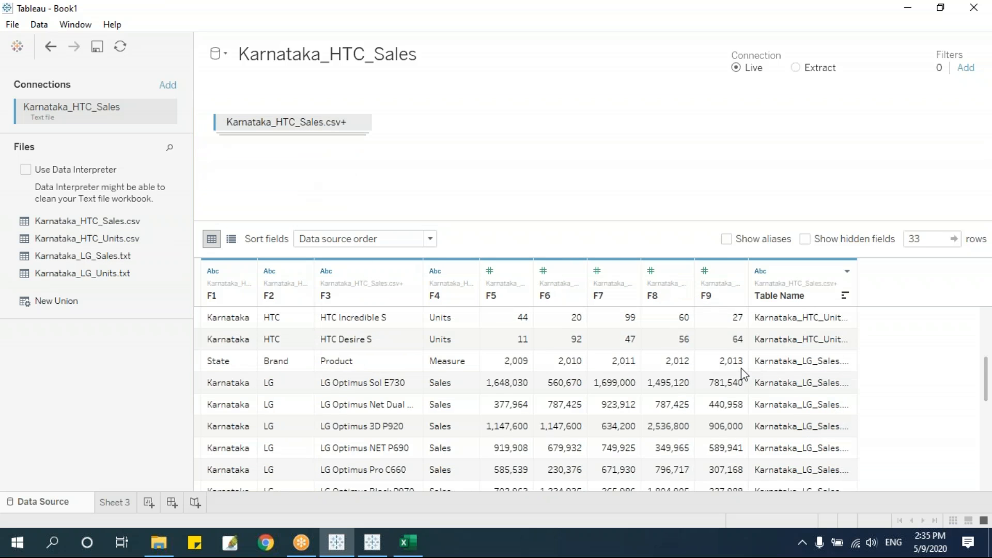
pyautogui.scroll(10, 744, 373)
pyautogui.scroll(1, 742, 373)
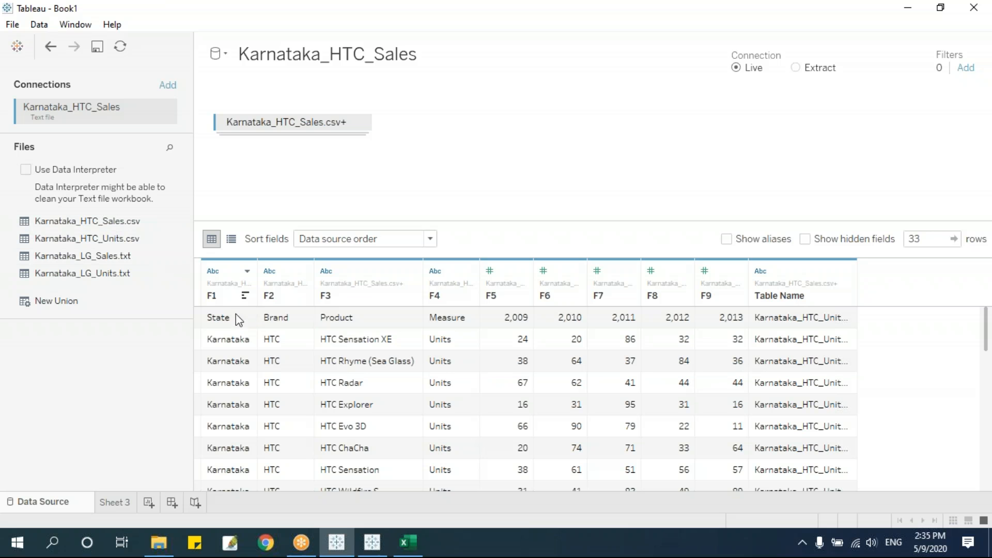
pyautogui.click(25, 172)
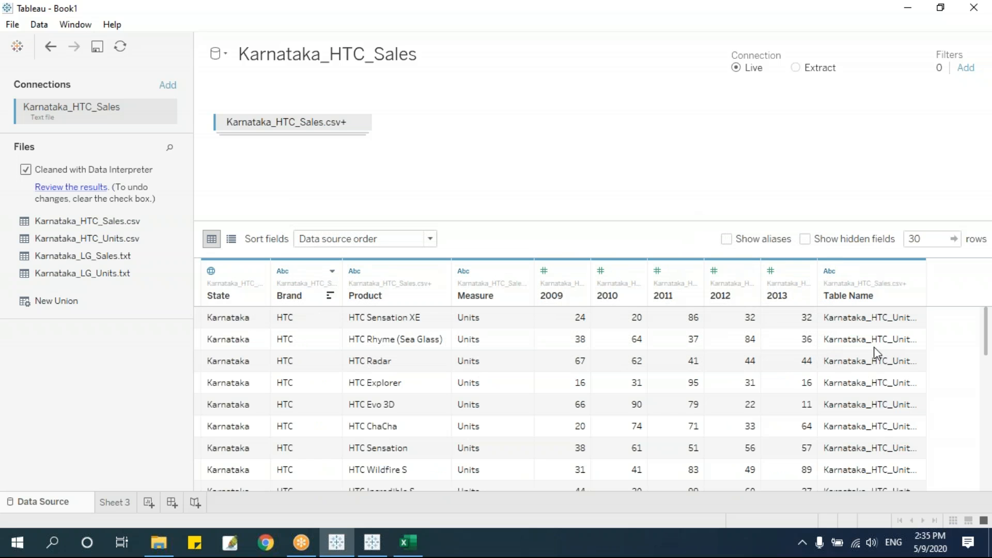
pyautogui.click(115, 503)
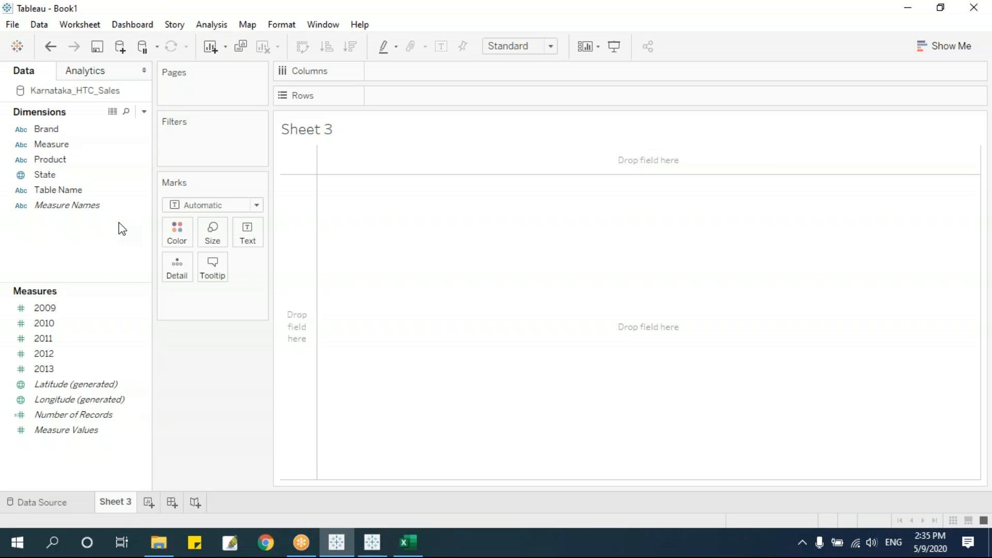
# Chart Brand with 2009 and 2010 totals on Rows, then clear Sheet 3 and return to the data source.
pyautogui.moveTo(66, 132); pyautogui.dragTo(427, 94)
pyautogui.moveTo(45, 307); pyautogui.dragTo(589, 103)
pyautogui.click(118, 373)
pyautogui.moveTo(84, 324); pyautogui.dragTo(656, 104)
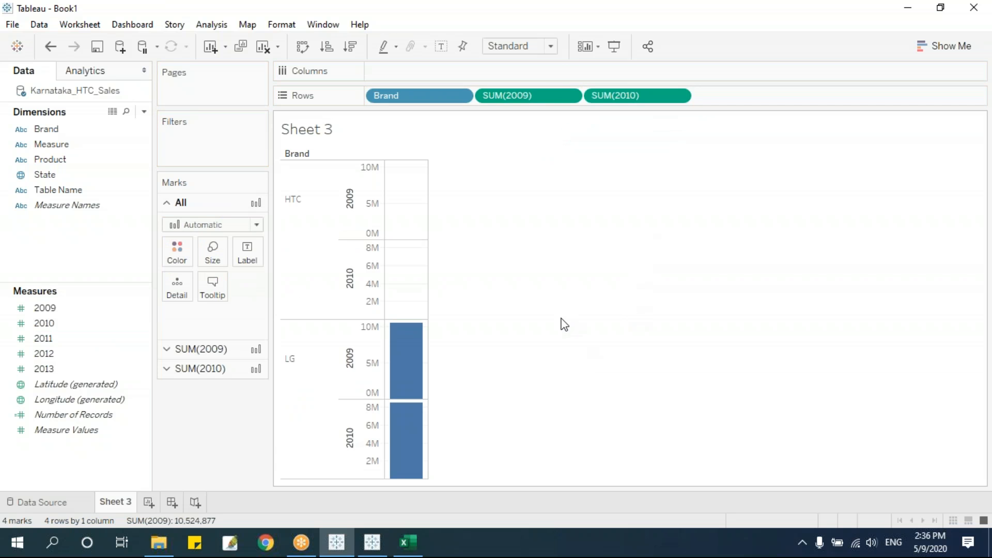
pyautogui.hotkey('alt', 'shift', 'BackSpace')
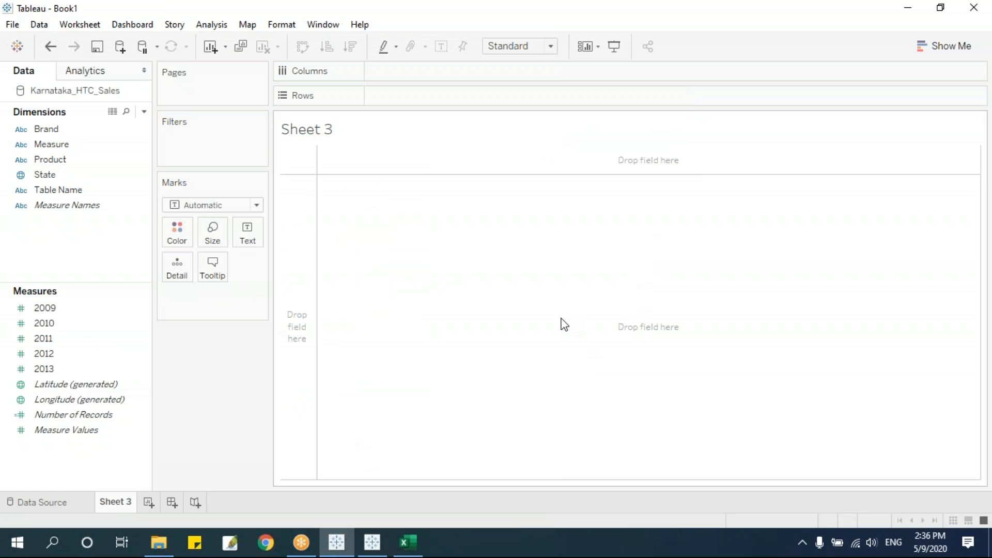
pyautogui.click(65, 501)
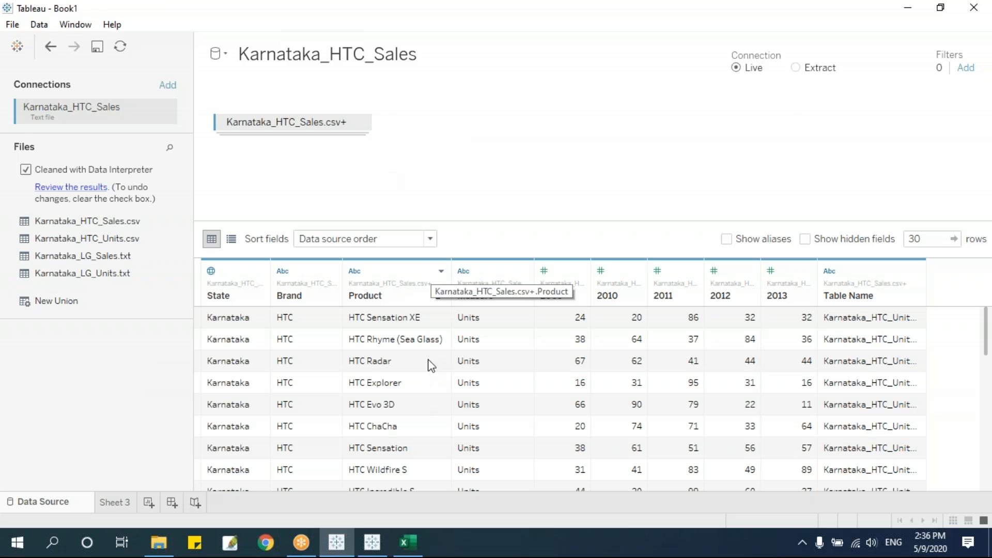
pyautogui.click(161, 546)
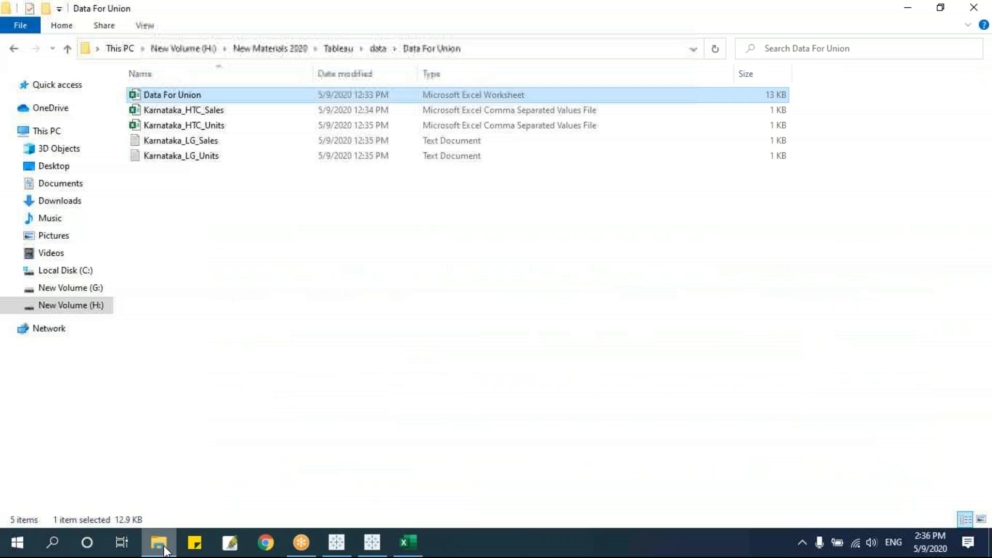
pyautogui.click(378, 48)
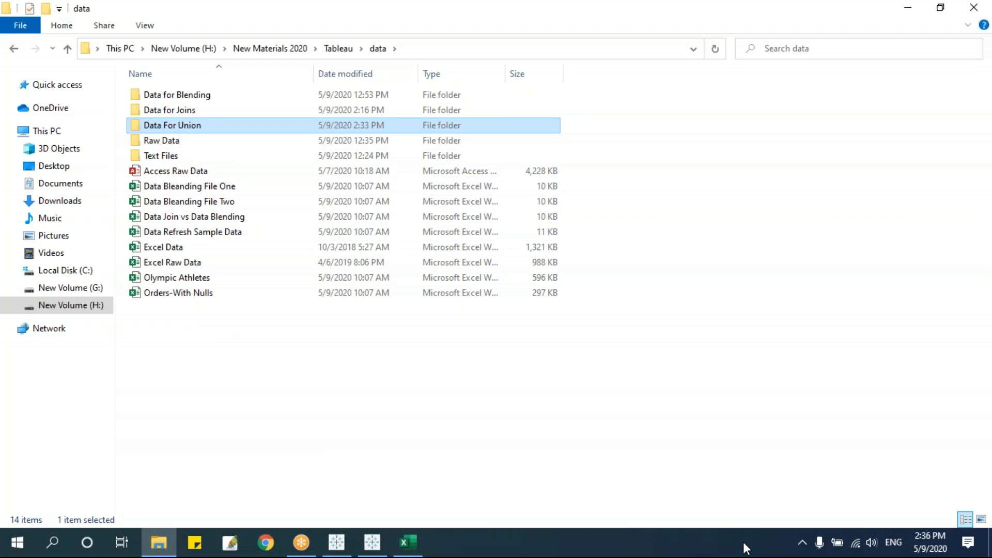
pyautogui.click(378, 538)
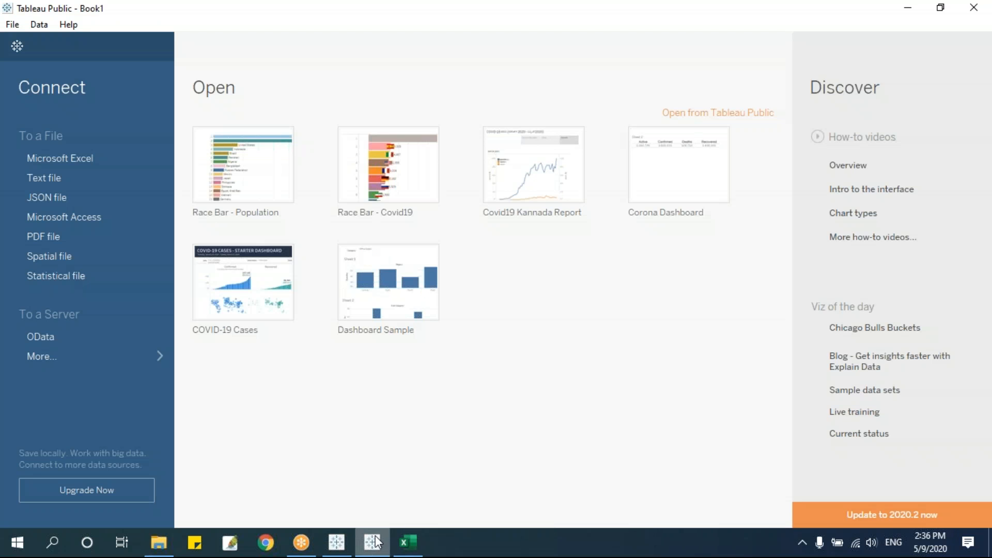
pyautogui.click(336, 542)
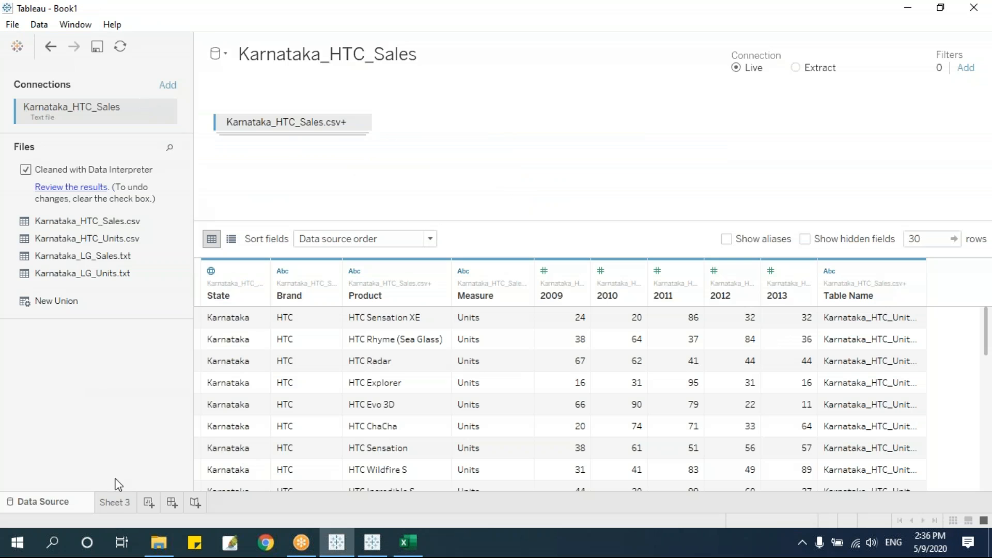
# Close the Karnataka_HTC_Sales data source on Sheet 3 and connect to Sample - Superstore.
pyautogui.click(114, 501)
pyautogui.rightClick(56, 92)
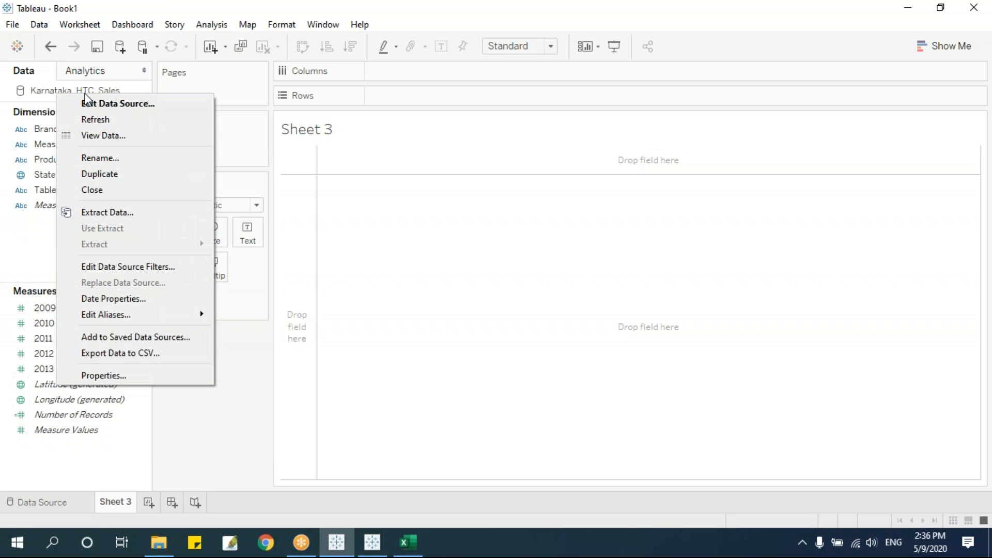
pyautogui.click(110, 189)
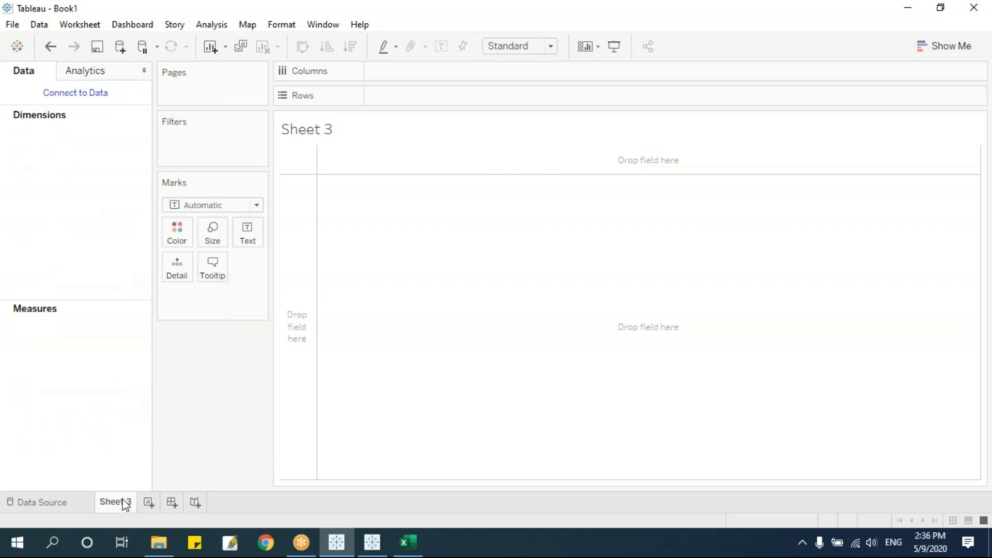
pyautogui.click(49, 503)
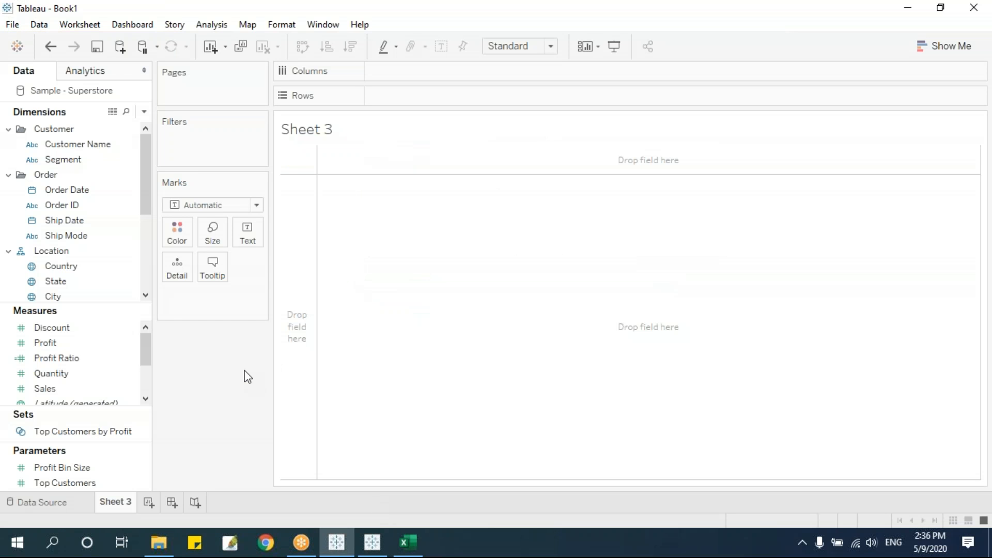
# Resize the Data pane sections so Measures such as Quantity and Sales are visible.
pyautogui.moveTo(113, 408); pyautogui.dragTo(124, 374)
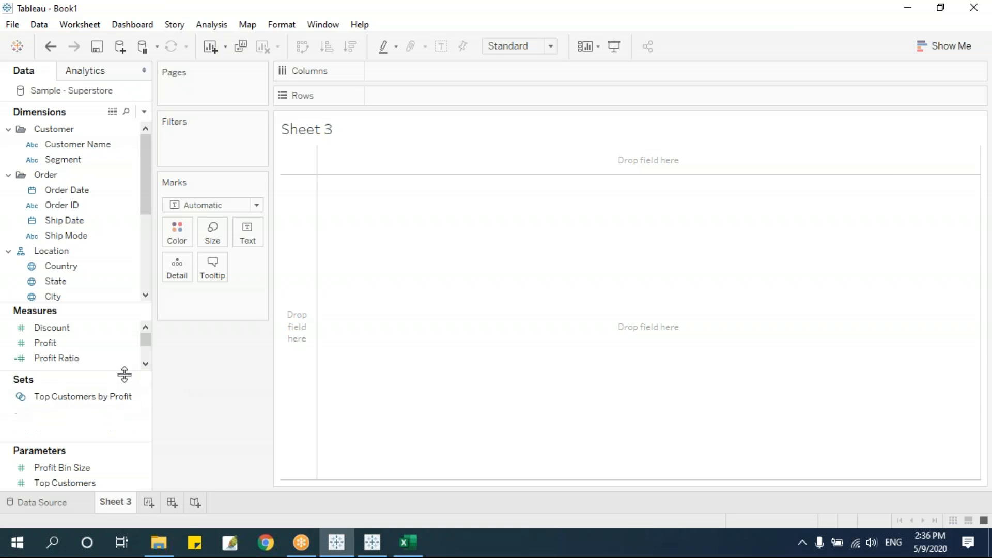
pyautogui.moveTo(98, 443); pyautogui.dragTo(98, 426)
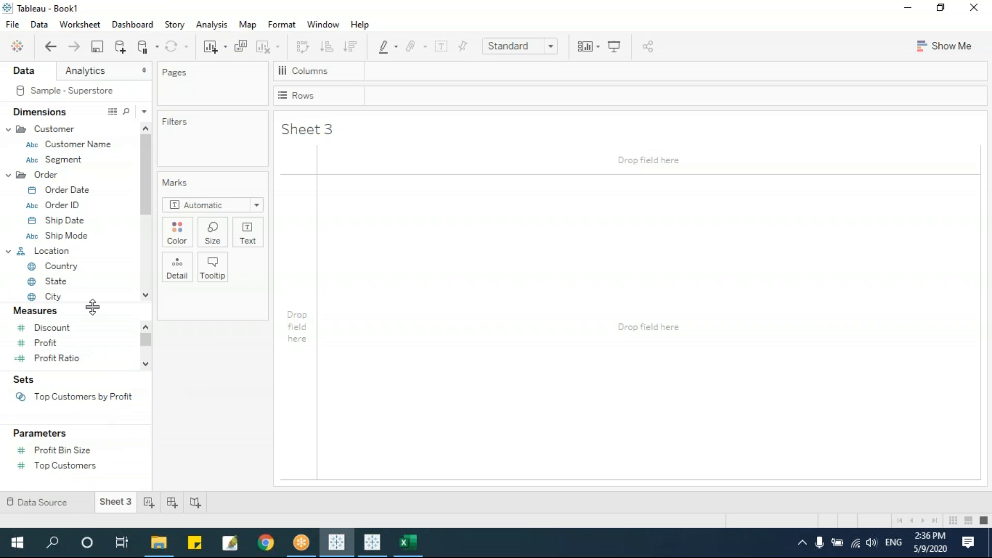
pyautogui.moveTo(95, 305); pyautogui.dragTo(97, 290)
pyautogui.moveTo(96, 371); pyautogui.dragTo(94, 347)
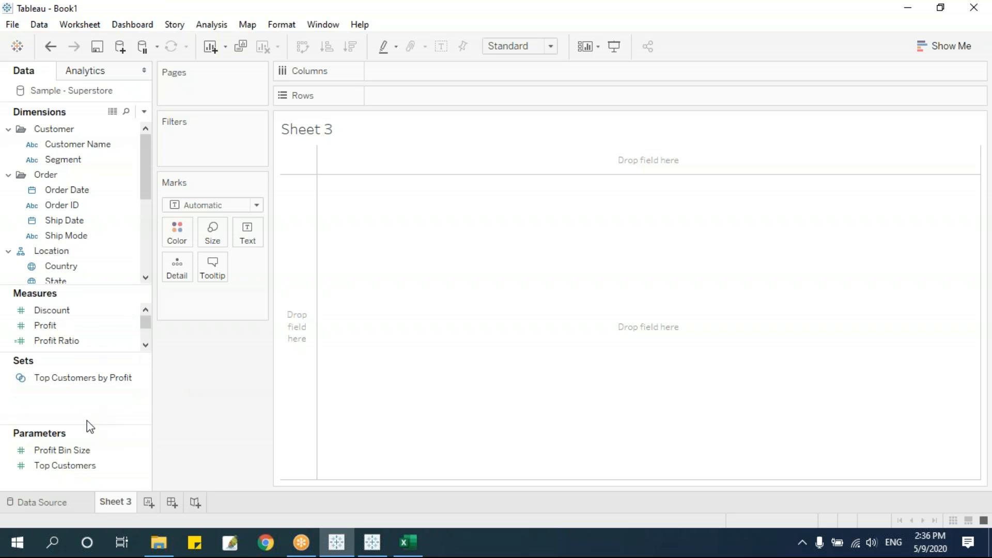
pyautogui.moveTo(86, 425); pyautogui.dragTo(88, 414)
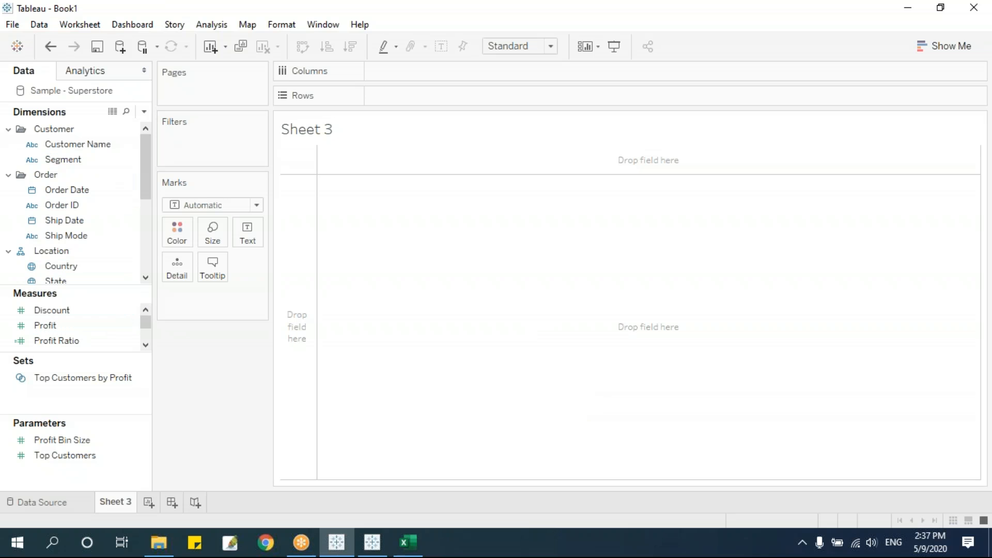
pyautogui.moveTo(143, 172); pyautogui.dragTo(143, 170)
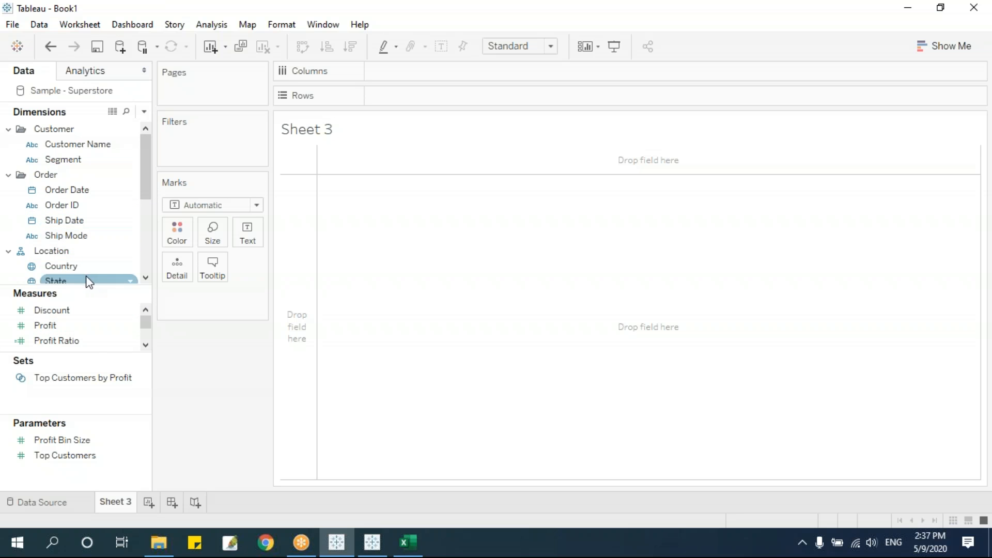
pyautogui.moveTo(126, 356); pyautogui.dragTo(399, 210)
# Plot SUM(Sales) as a line across Order Date by Month.
pyautogui.click(71, 377)
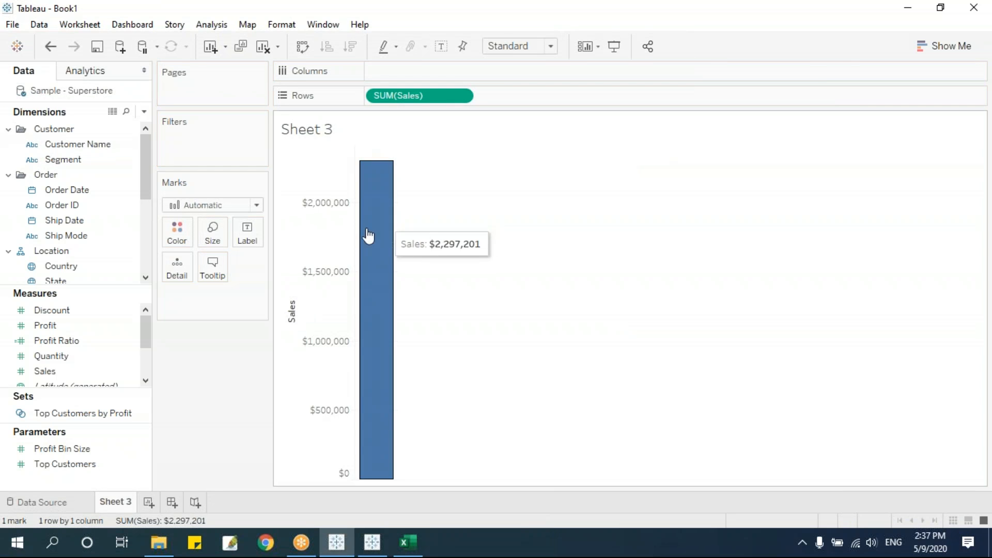
pyautogui.moveTo(74, 190); pyautogui.dragTo(426, 73)
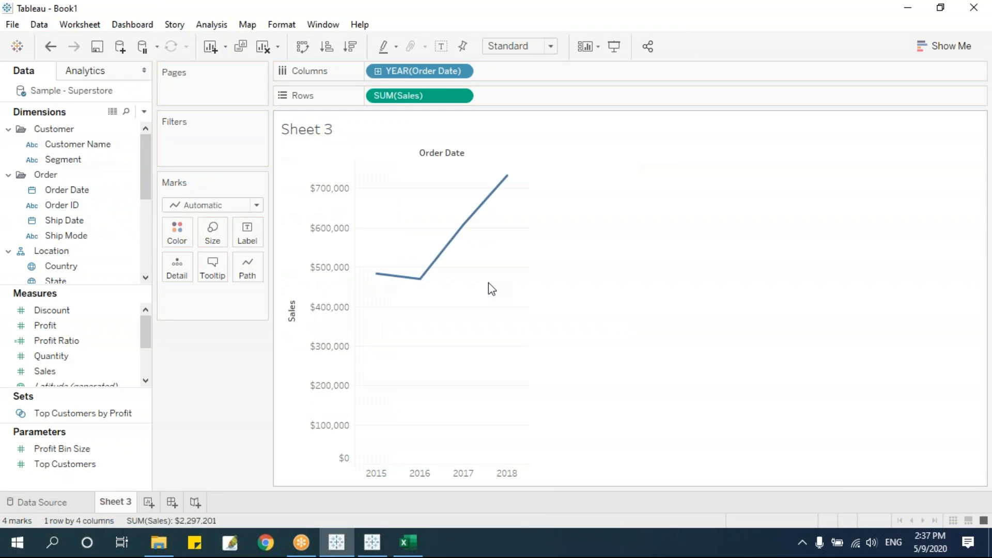
pyautogui.click(463, 70)
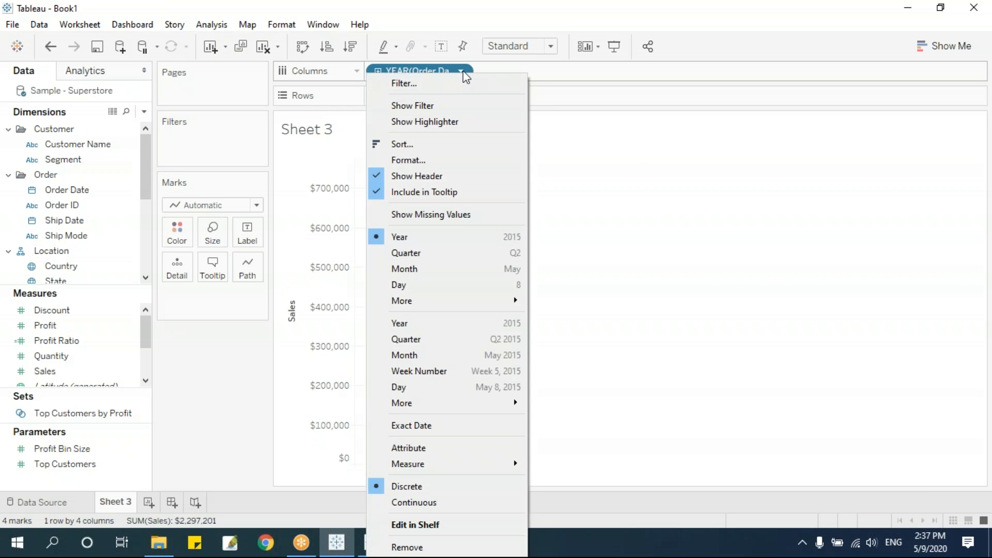
pyautogui.click(411, 269)
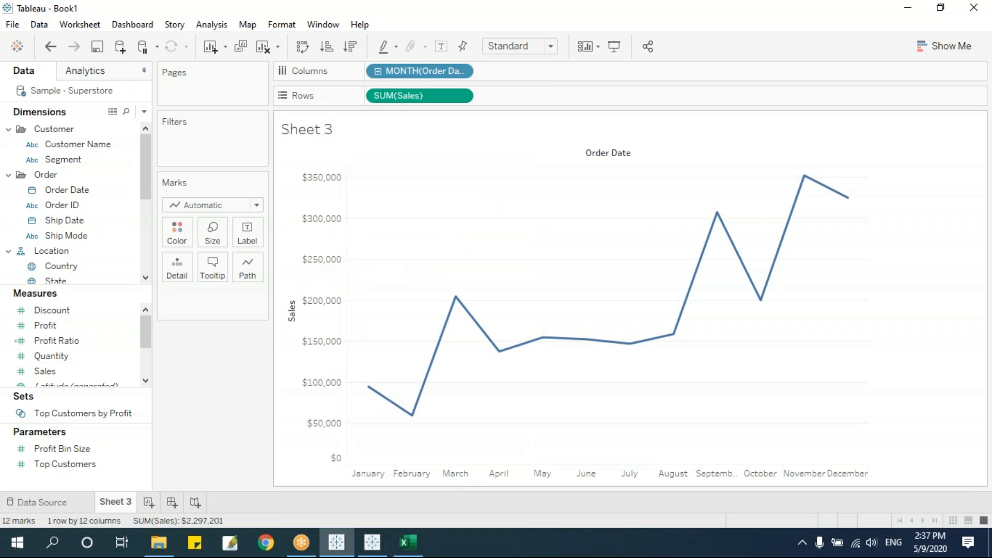
# Put State on the Pages shelf, showing Alabama first.
pyautogui.click(123, 345)
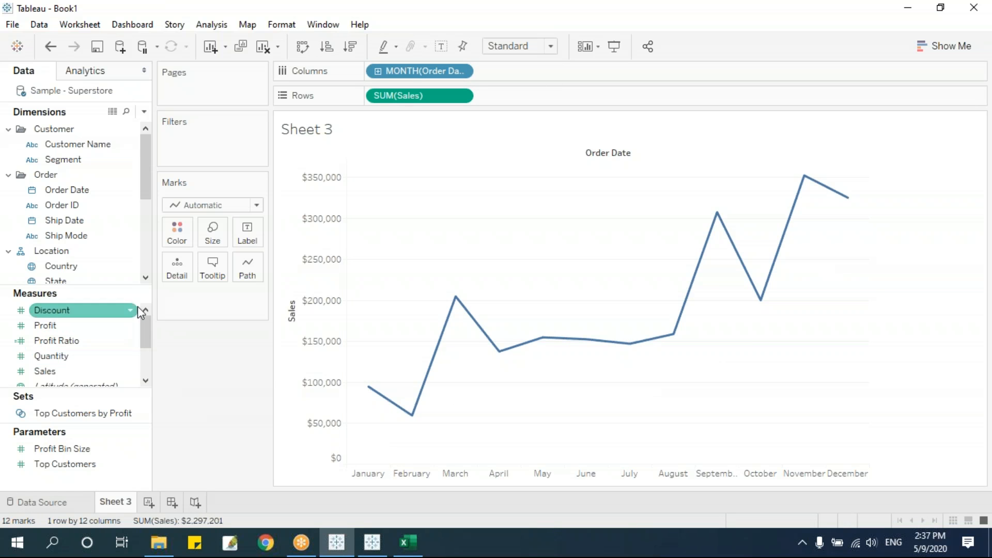
pyautogui.click(74, 268)
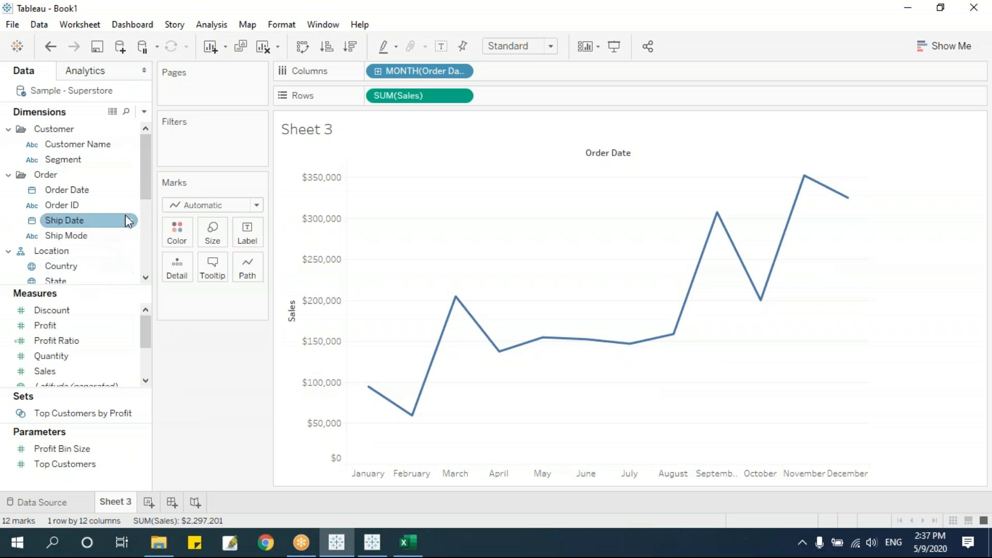
pyautogui.scroll(-2, 146, 184)
pyautogui.moveTo(108, 236); pyautogui.dragTo(213, 94)
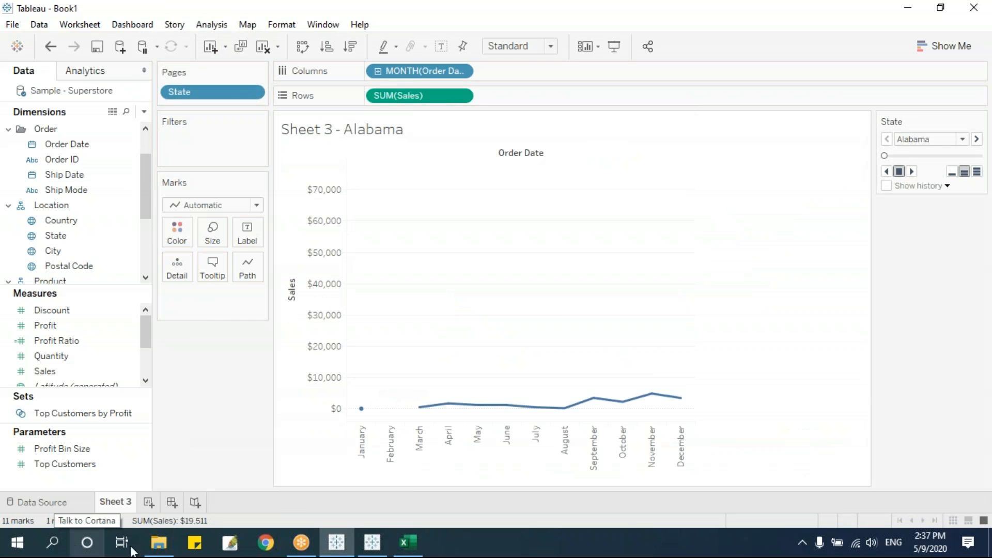
pyautogui.click(926, 138)
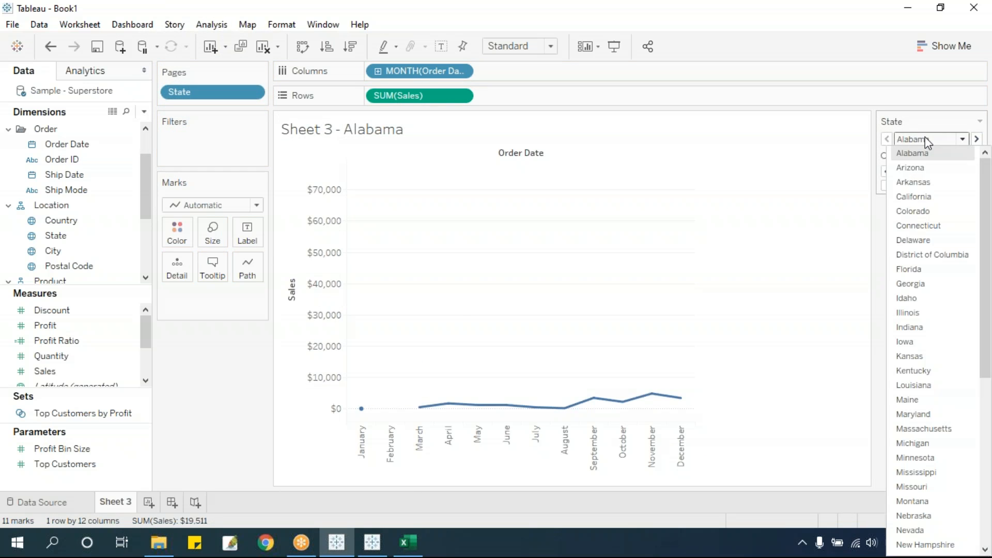
pyautogui.moveTo(984, 179)
pyautogui.mouseDown()
pyautogui.moveTo(989, 447)
pyautogui.moveTo(991, 170)
pyautogui.mouseUp()
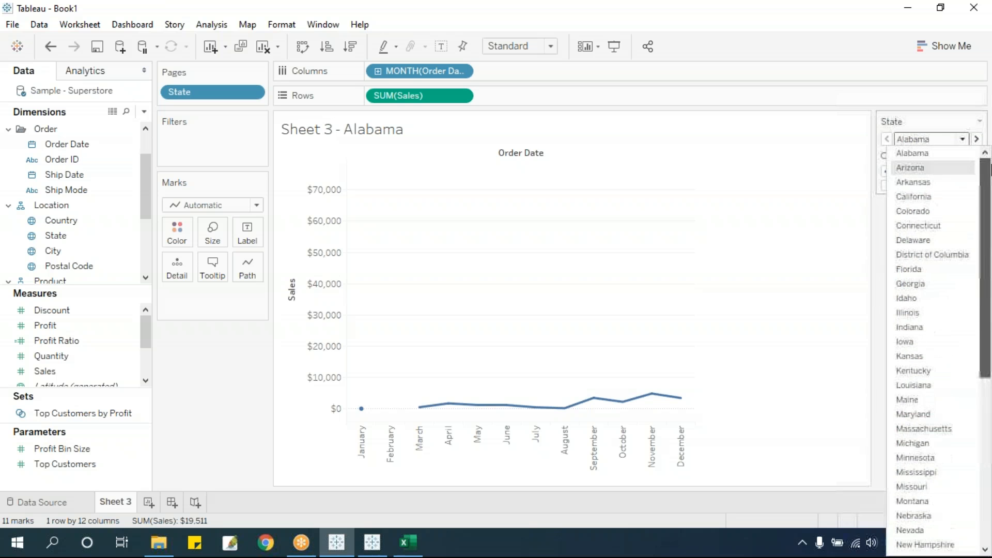
pyautogui.click(924, 103)
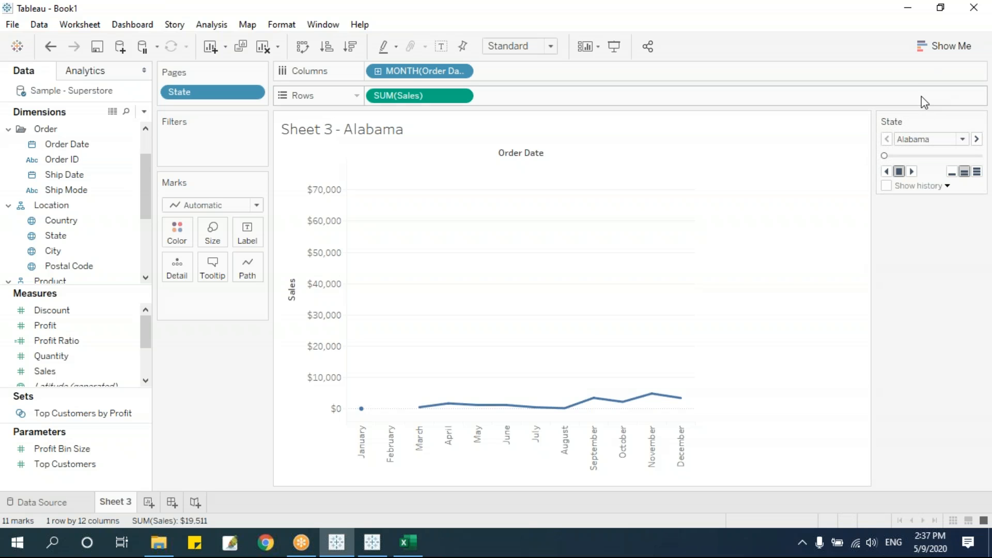
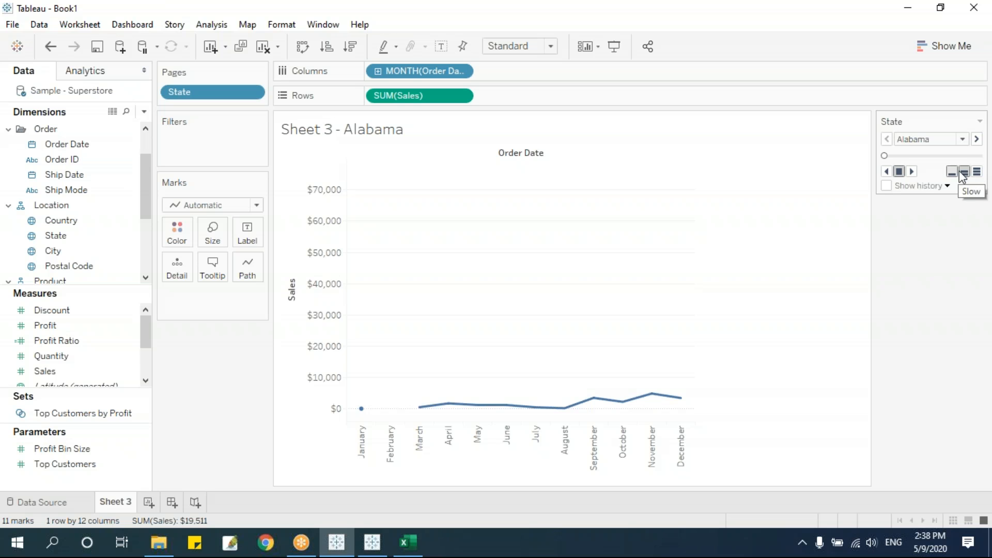
# Play the sales line chart's State pages at fast speed to Wyoming, then bring up Show Me.
pyautogui.click(912, 172)
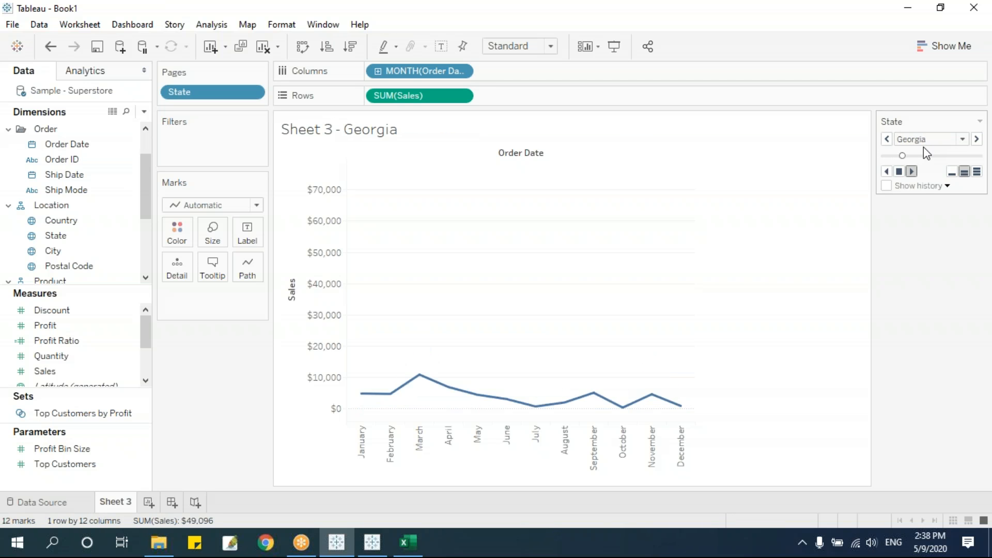
pyautogui.click(977, 172)
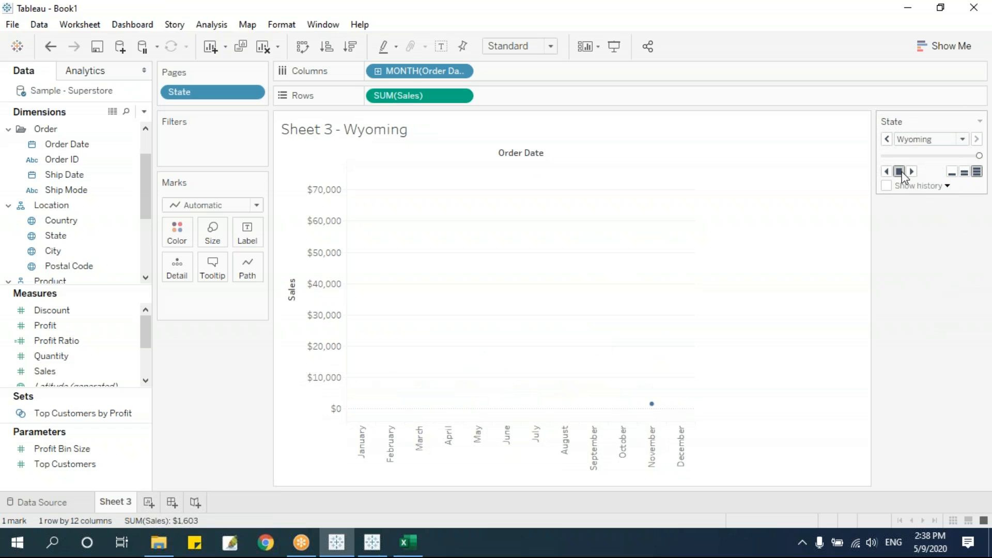
pyautogui.click(934, 55)
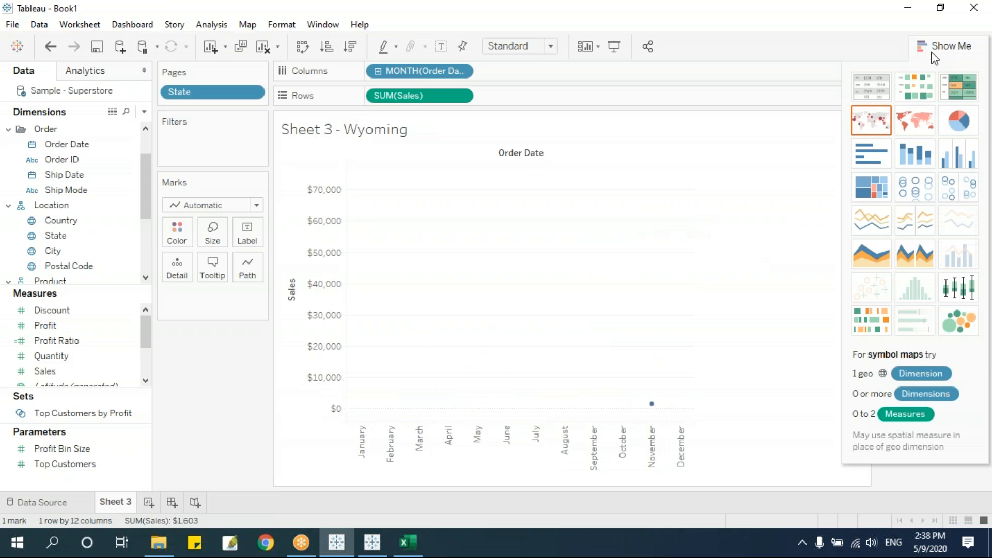
# Make the monthly sales horizontal bars in one row, put State on Pages, and play.
pyautogui.click(884, 163)
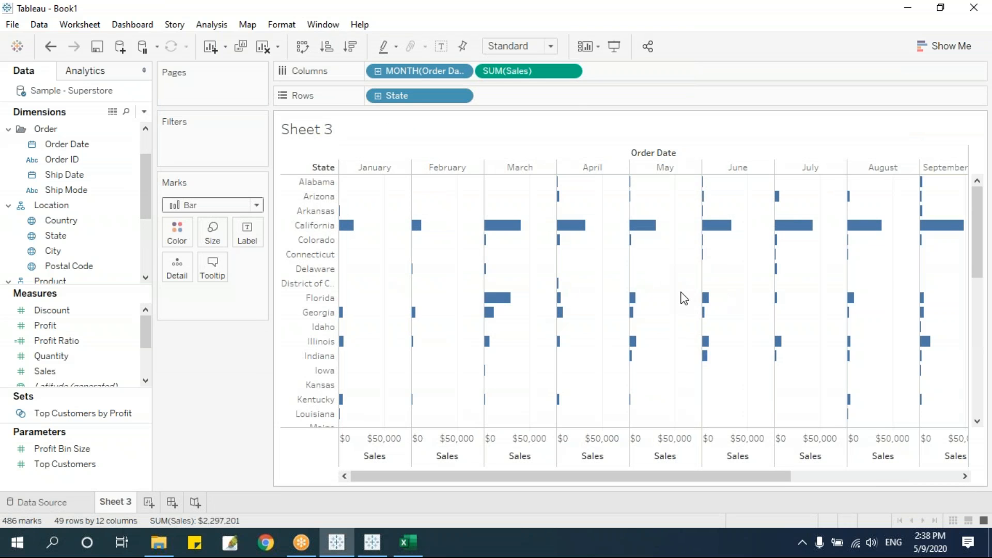
pyautogui.hotkey('ctrl', 'w')
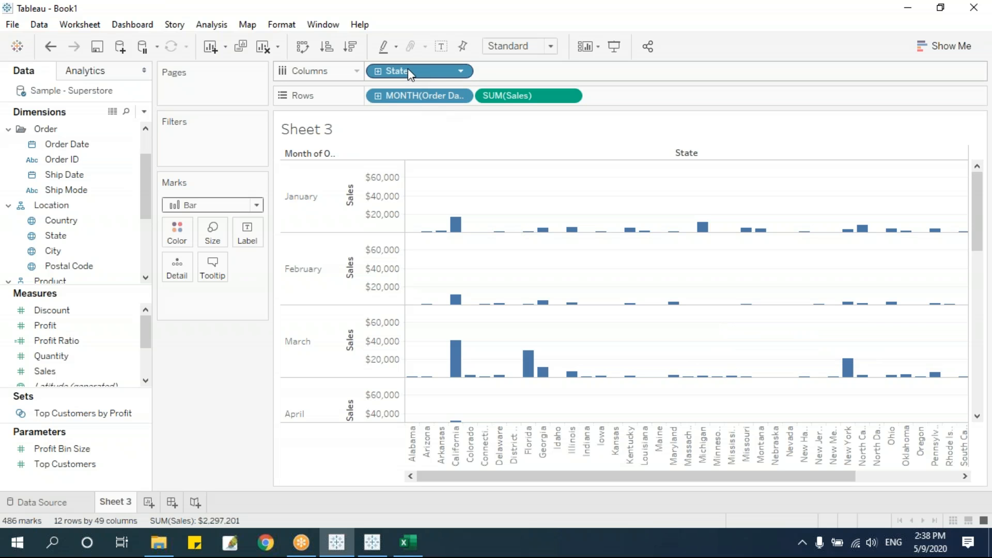
pyautogui.moveTo(408, 68); pyautogui.dragTo(316, 200)
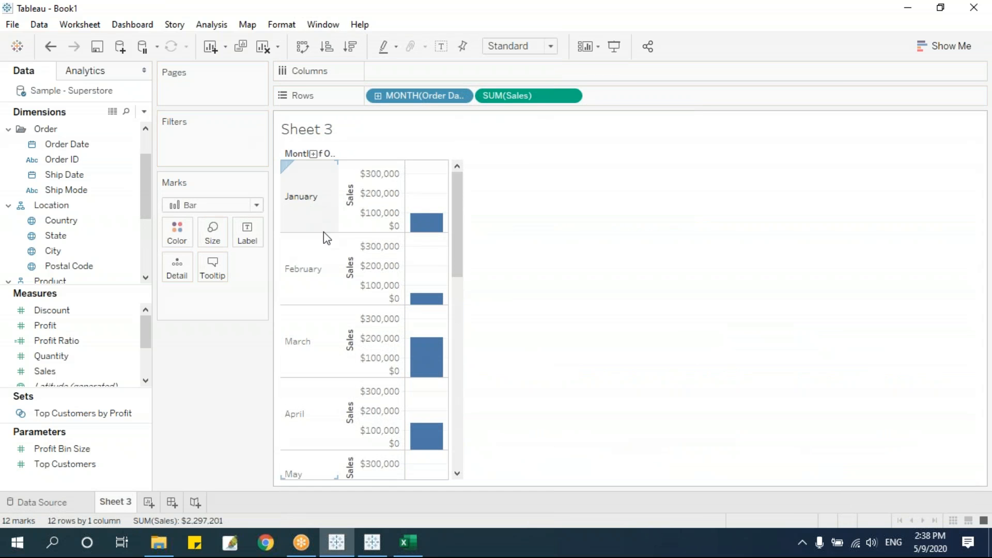
pyautogui.moveTo(454, 96); pyautogui.dragTo(453, 71)
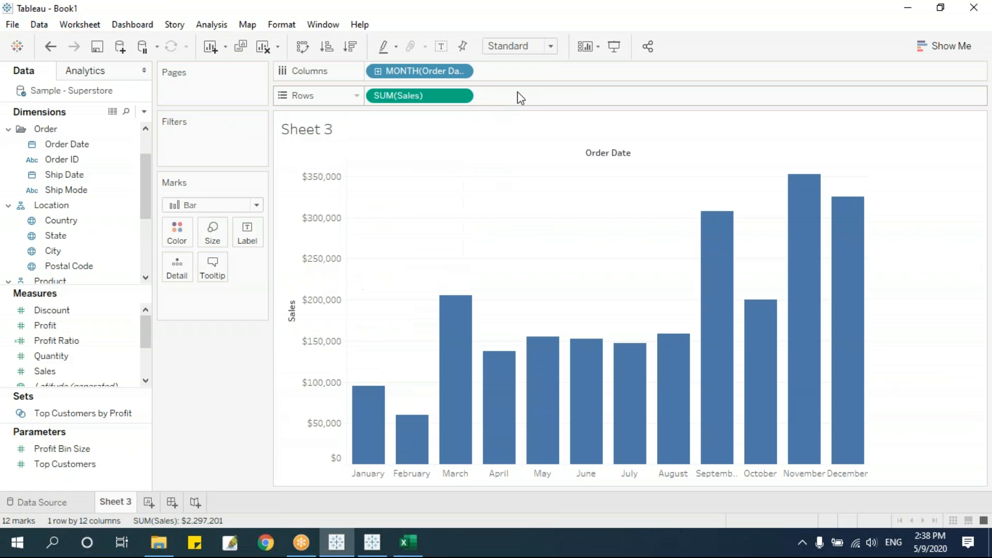
pyautogui.moveTo(410, 468)
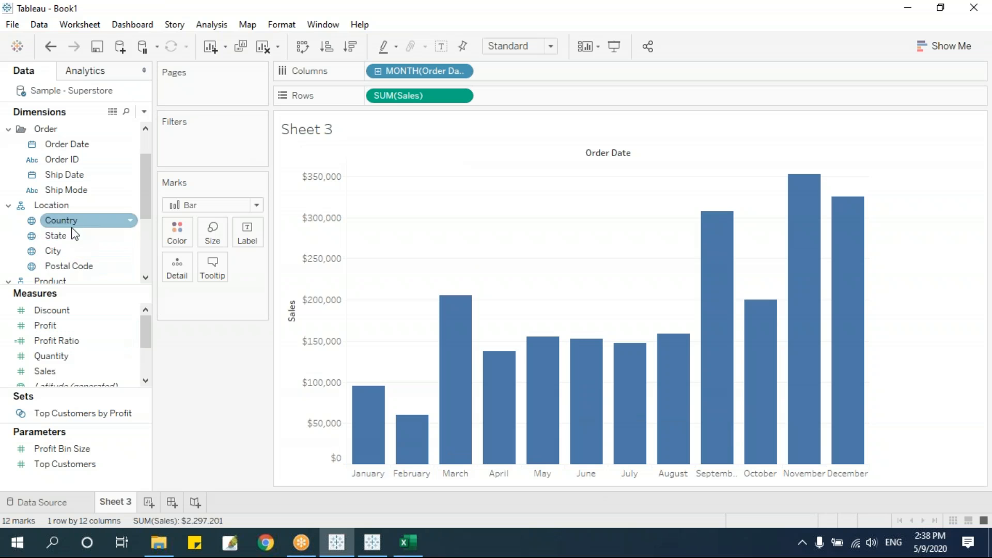
pyautogui.moveTo(70, 234); pyautogui.dragTo(209, 94)
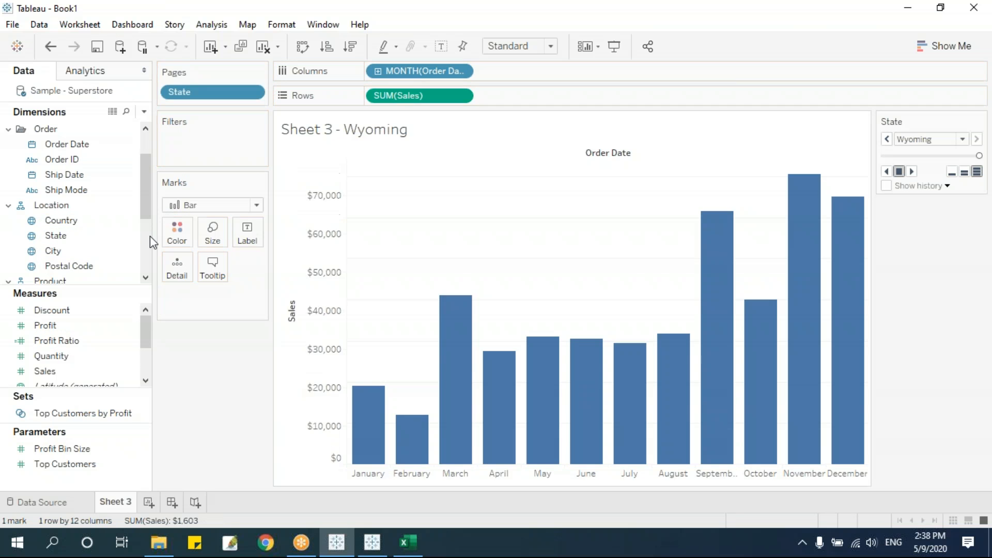
pyautogui.click(911, 172)
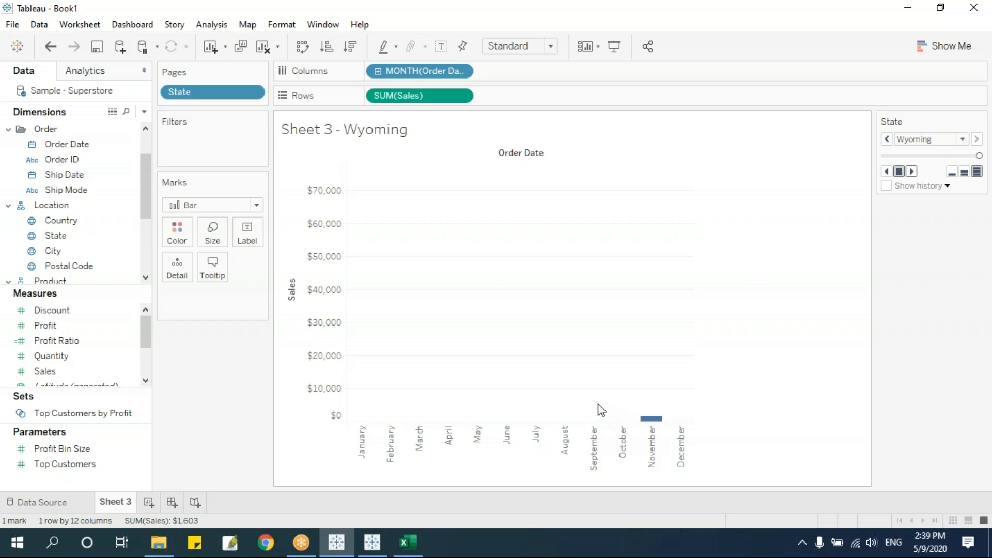
# Chart sales by State, paged by Order Date set to Exact Date.
pyautogui.moveTo(206, 92); pyautogui.dragTo(540, 72)
pyautogui.moveTo(421, 75); pyautogui.dragTo(217, 92)
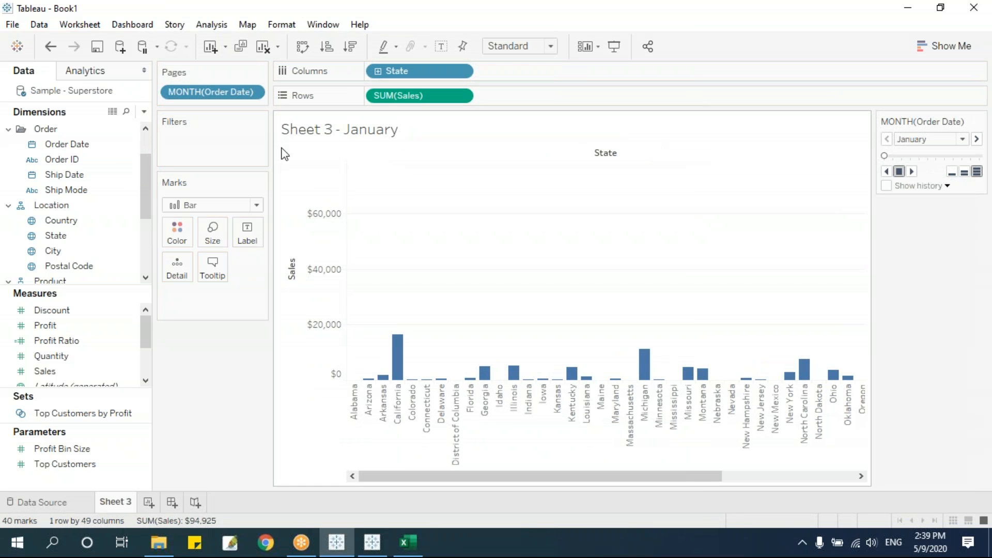
pyautogui.click(253, 92)
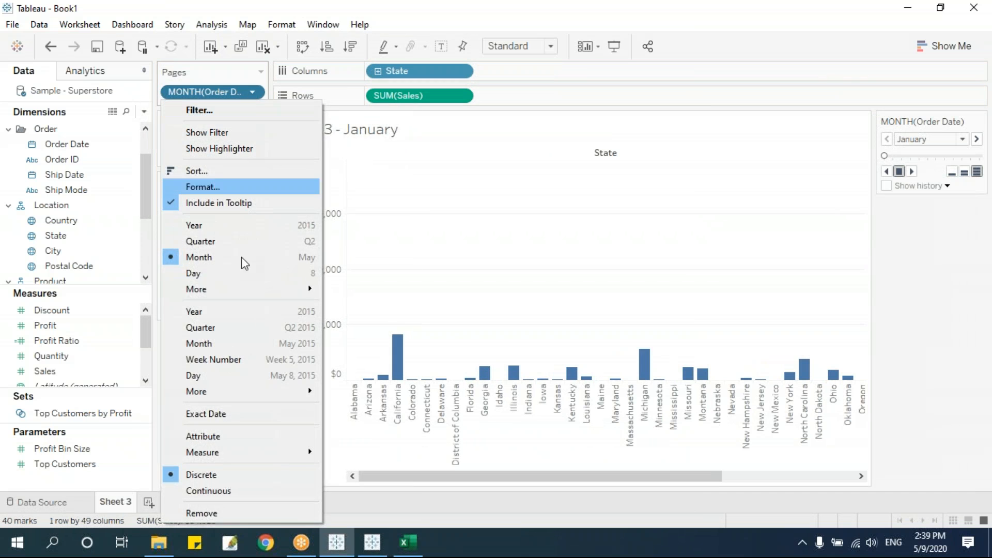
pyautogui.click(249, 415)
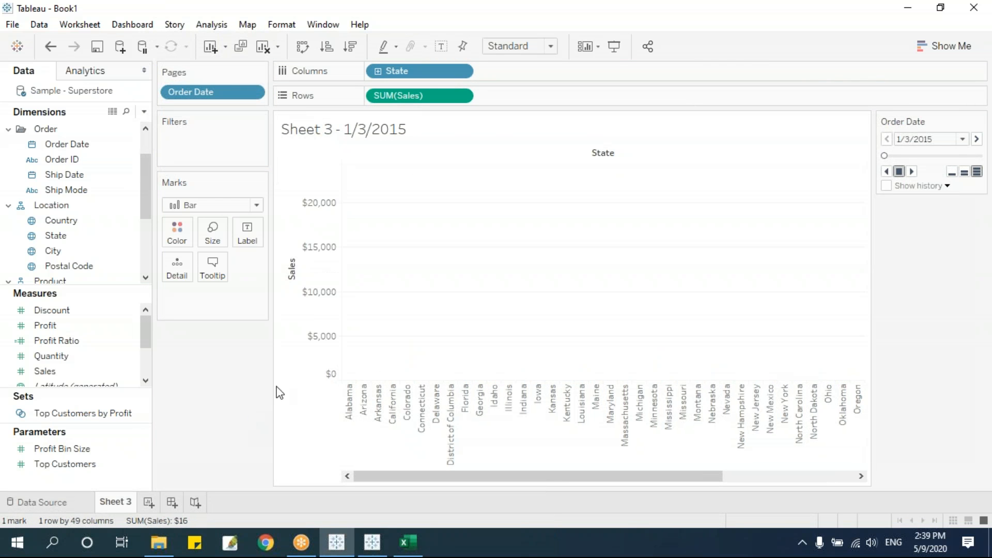
# Browse and play the date pages, then page by month and year instead.
pyautogui.click(963, 140)
pyautogui.moveTo(965, 168); pyautogui.dragTo(978, 143)
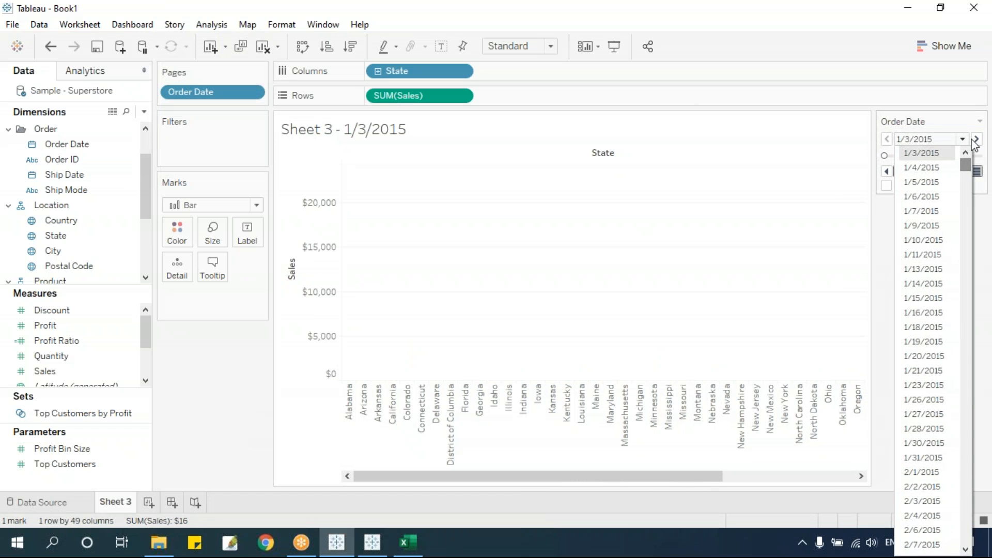
pyautogui.click(964, 141)
pyautogui.click(912, 171)
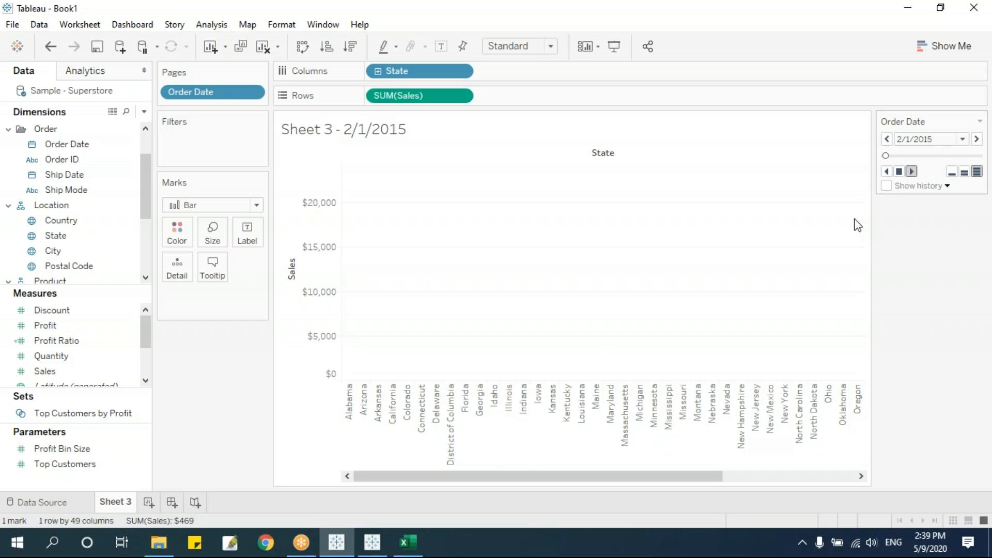
pyautogui.click(254, 94)
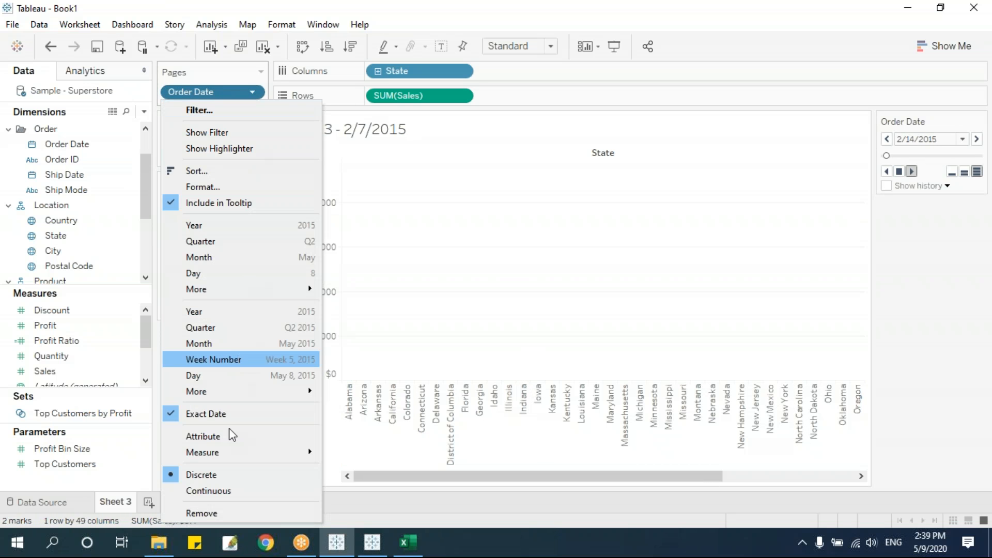
pyautogui.click(209, 343)
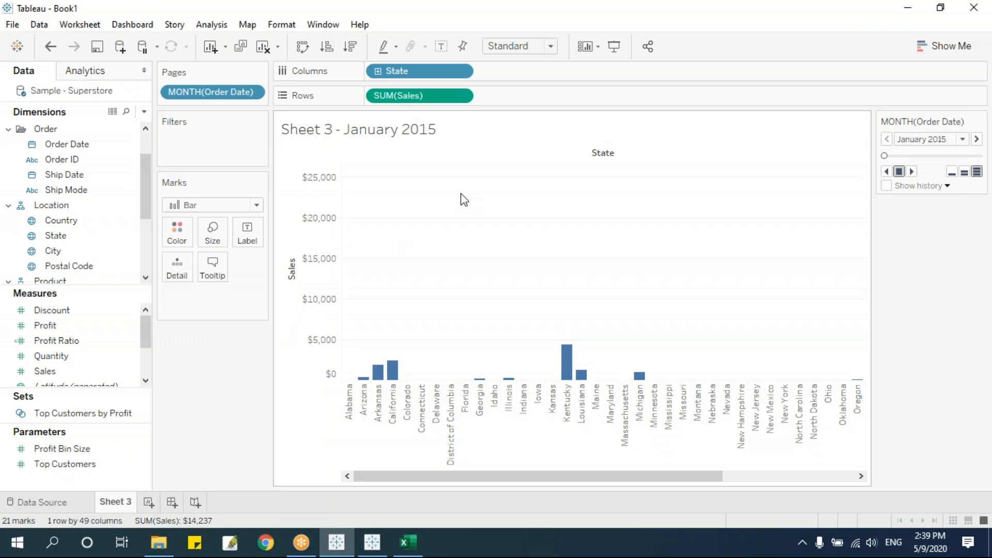
# Play the monthly pages, restart from January 2015, and stop at September 2017.
pyautogui.click(911, 170)
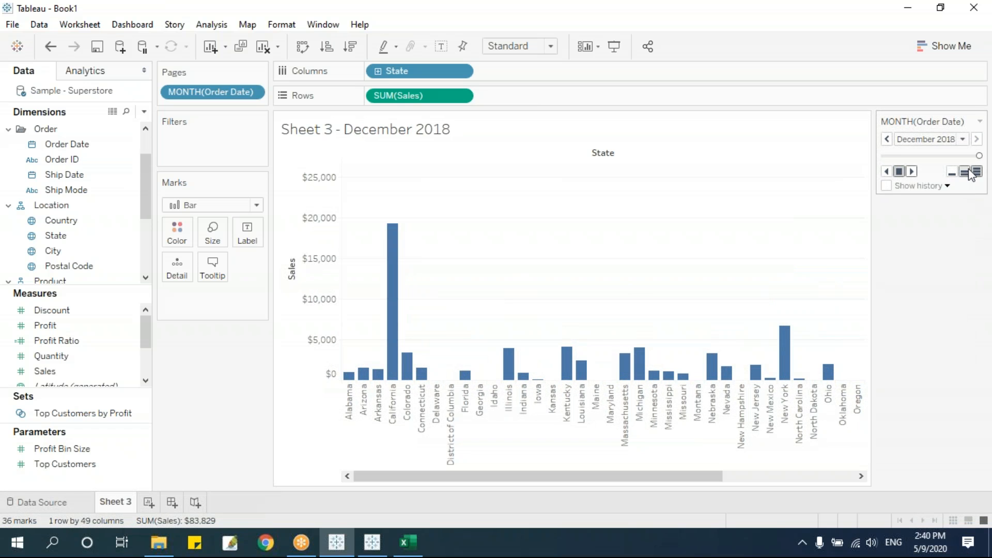
pyautogui.moveTo(978, 156); pyautogui.dragTo(863, 157)
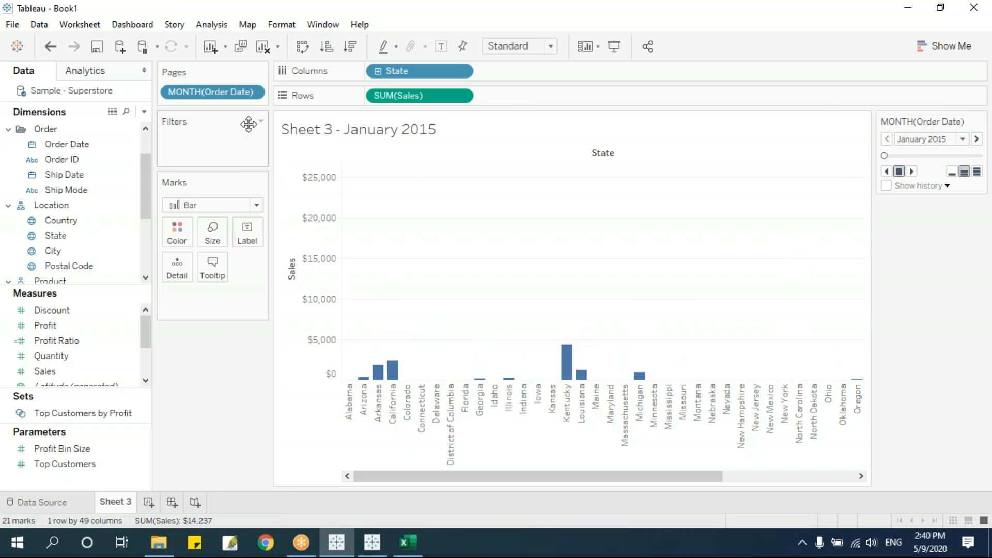
pyautogui.click(910, 172)
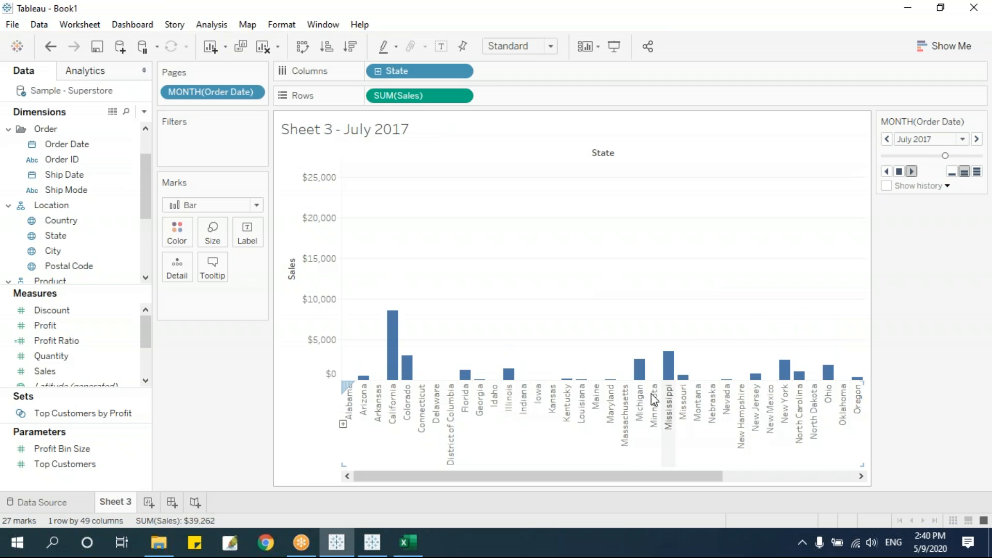
pyautogui.click(899, 171)
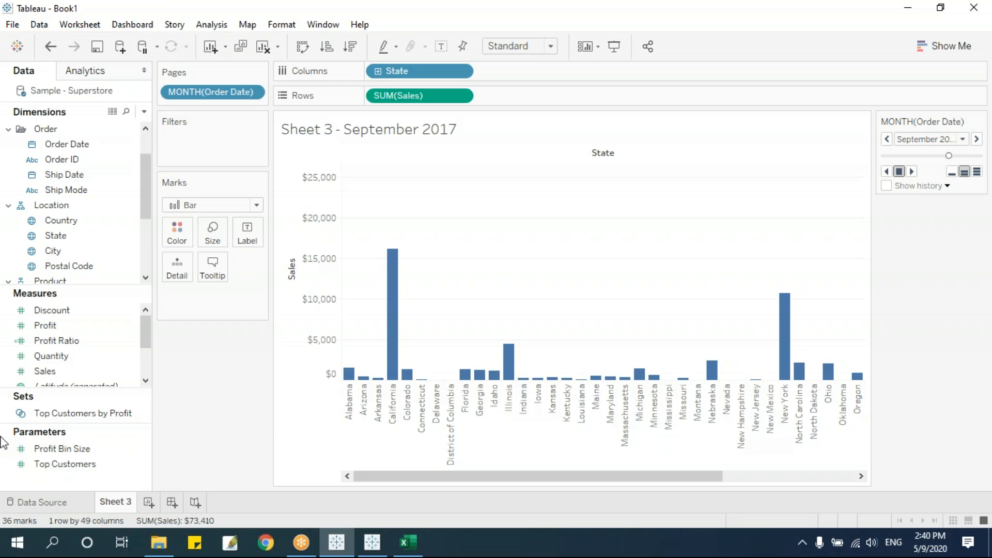
pyautogui.click(127, 26)
pyautogui.click(209, 369)
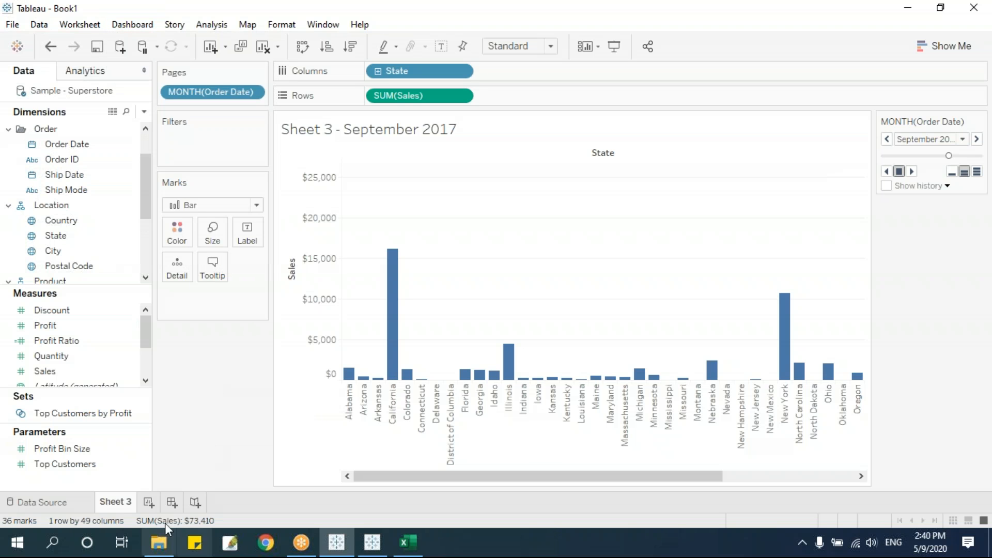
# Add an empty Dashboard 1 and switch to File Explorer on the Tableau data folder.
pyautogui.click(172, 502)
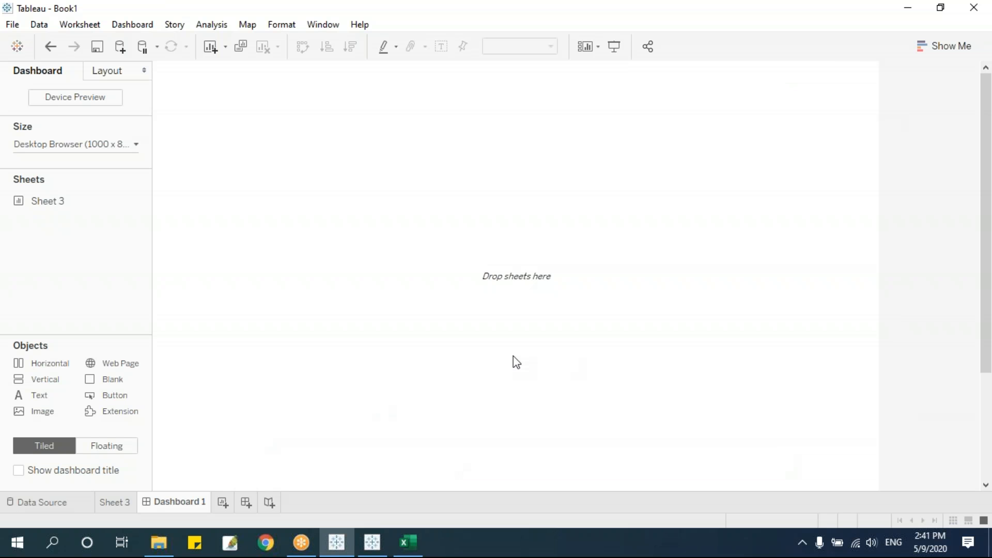
pyautogui.click(159, 542)
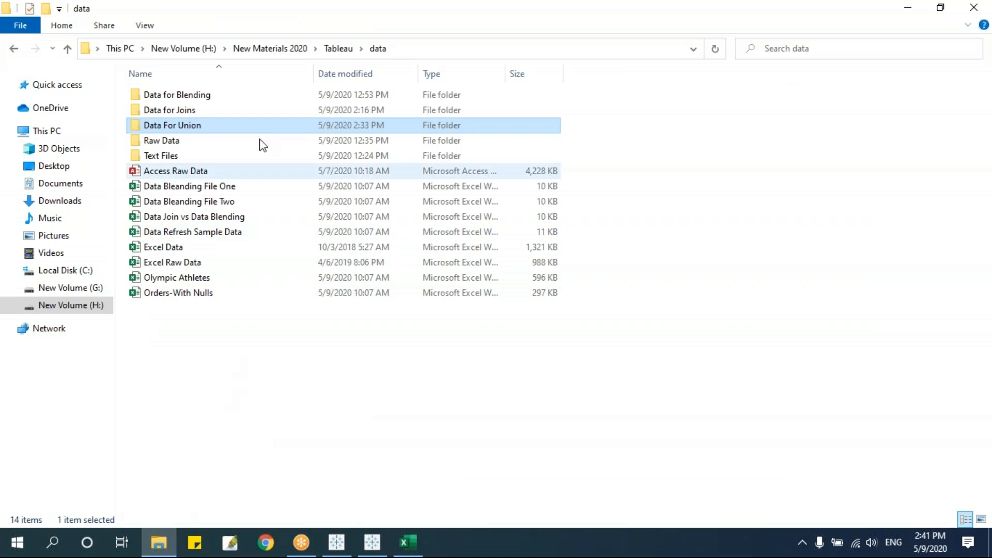
# Go up to the Tableau folder and open the Tableau Online Session 6 workbook.
pyautogui.click(336, 50)
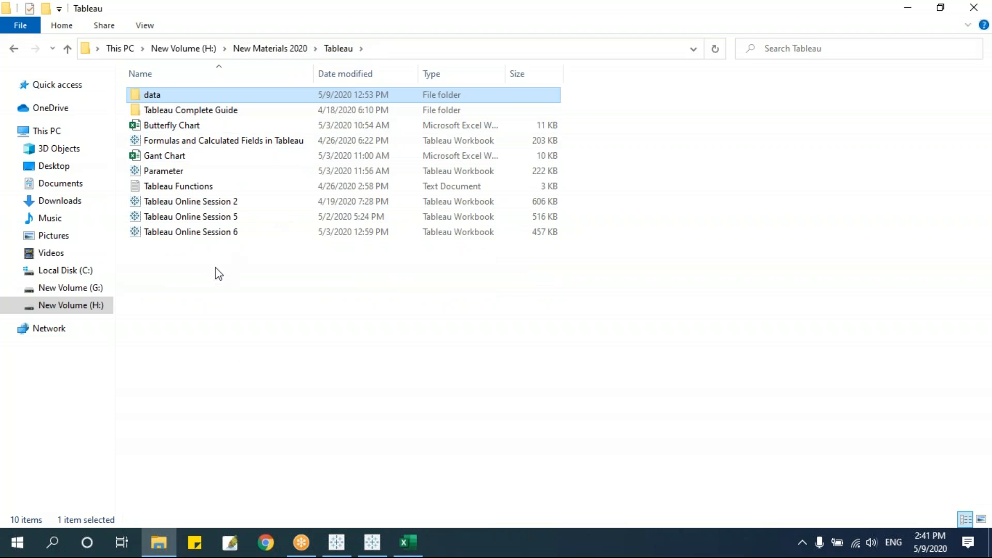
pyautogui.click(232, 235)
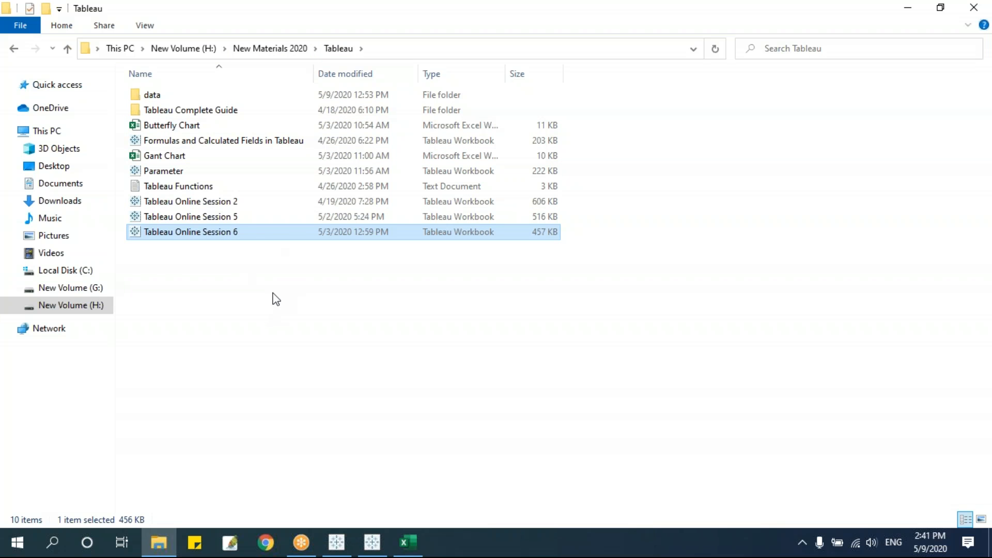
pyautogui.press('Return')
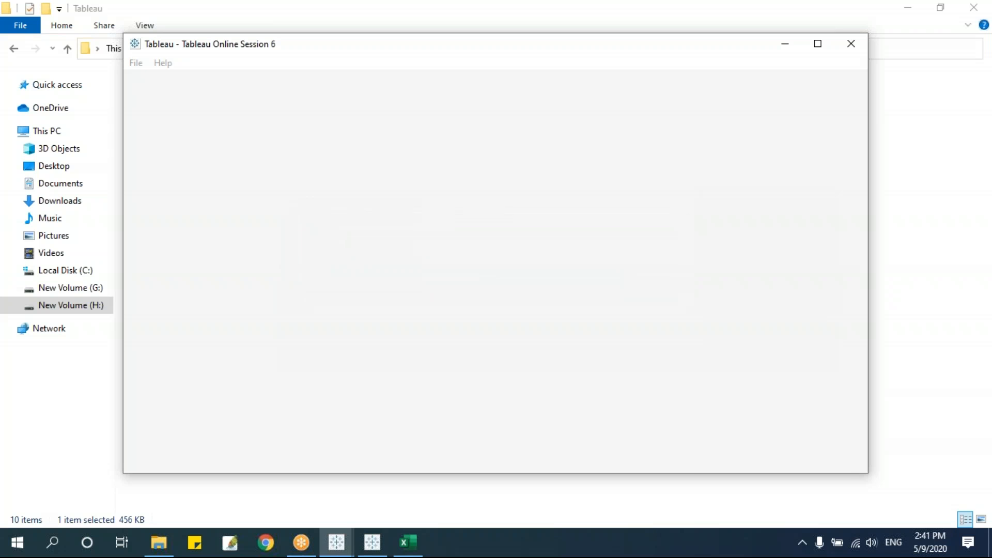
# Maximize the Session 6 workbook and start a new blank dashboard.
pyautogui.doubleClick(638, 44)
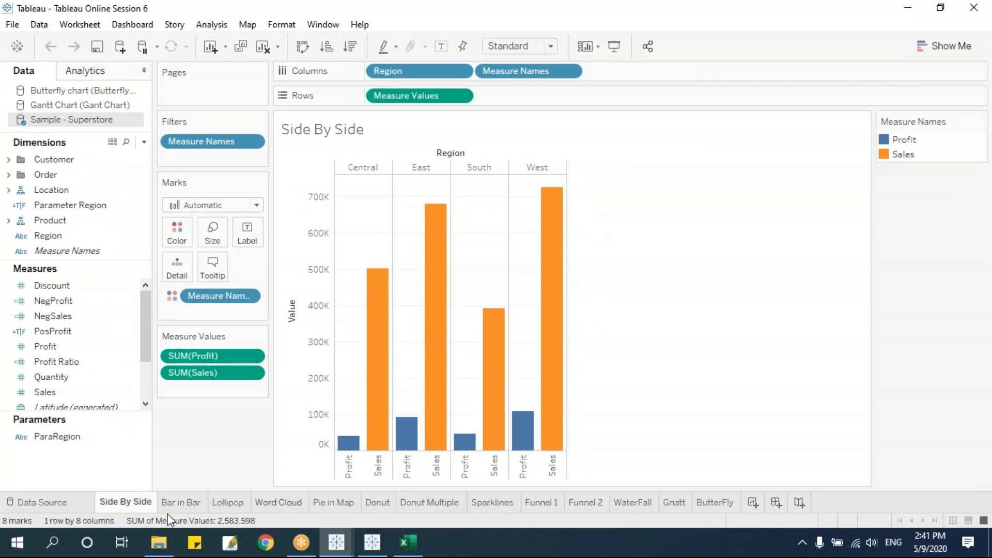
pyautogui.click(716, 510)
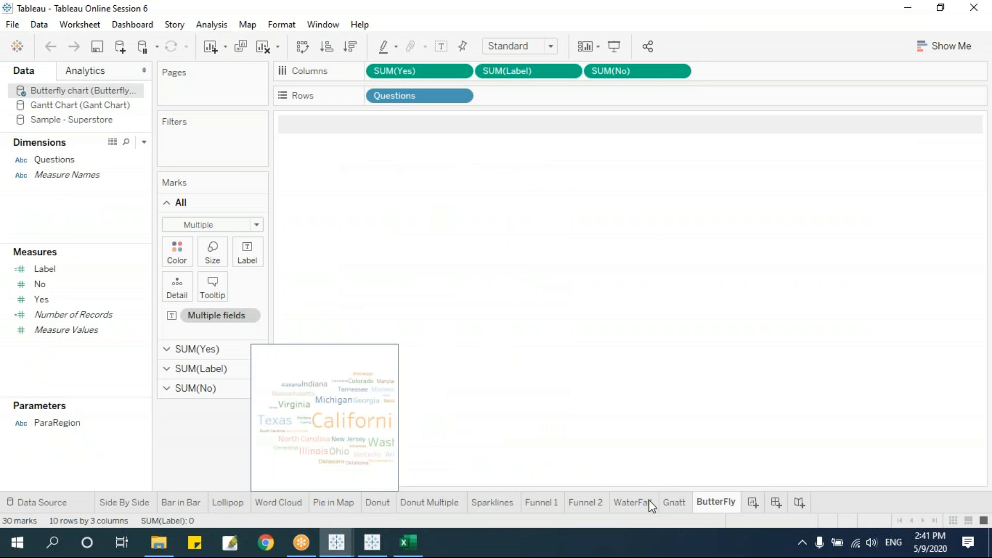
pyautogui.click(776, 502)
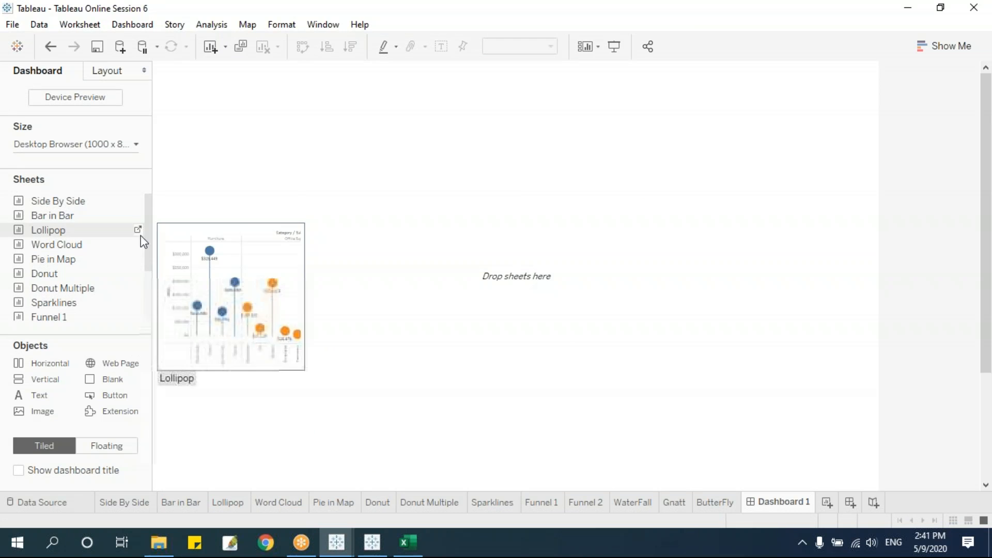
pyautogui.moveTo(146, 213); pyautogui.dragTo(159, 197)
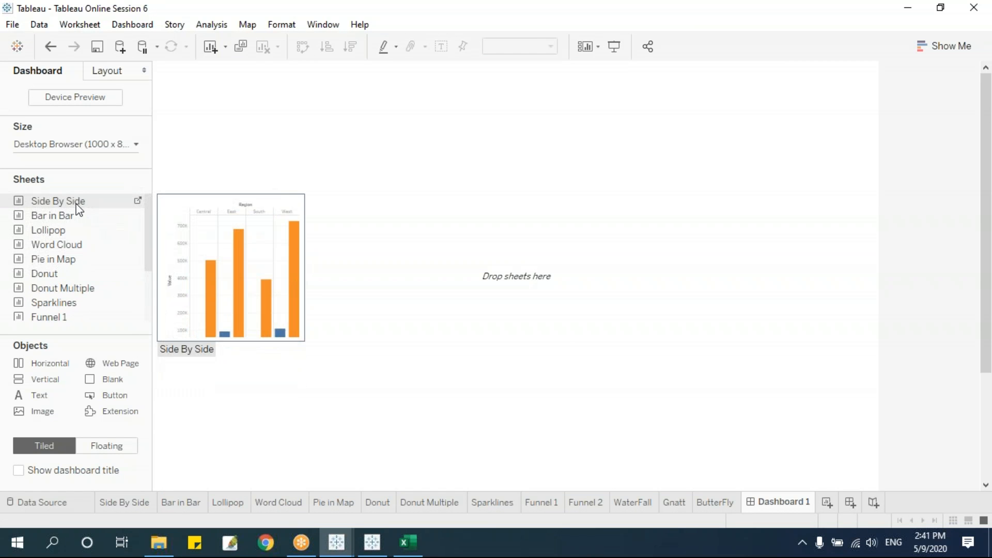
# Place Side By Side, Bar in Bar, Lollipop and Pie in Map, shortening Side By Side for Lollipop.
pyautogui.moveTo(59, 200); pyautogui.dragTo(261, 192)
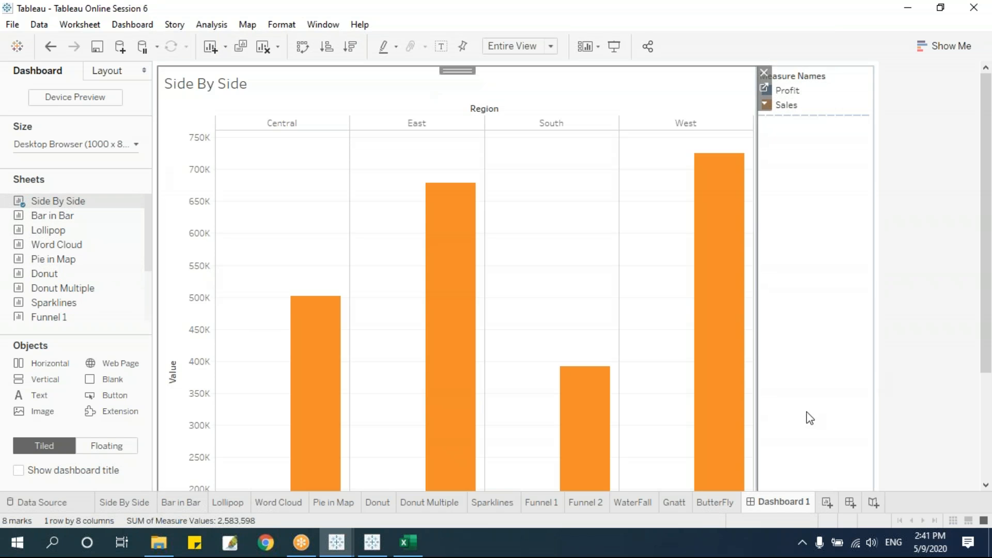
pyautogui.moveTo(72, 214); pyautogui.dragTo(584, 293)
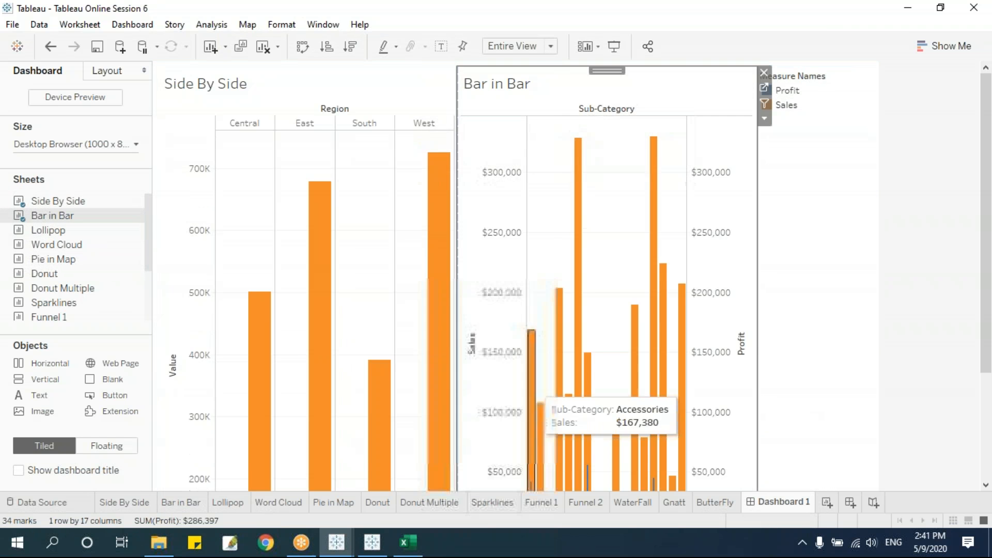
pyautogui.moveTo(49, 230); pyautogui.dragTo(357, 436)
pyautogui.moveTo(58, 273); pyautogui.dragTo(598, 394)
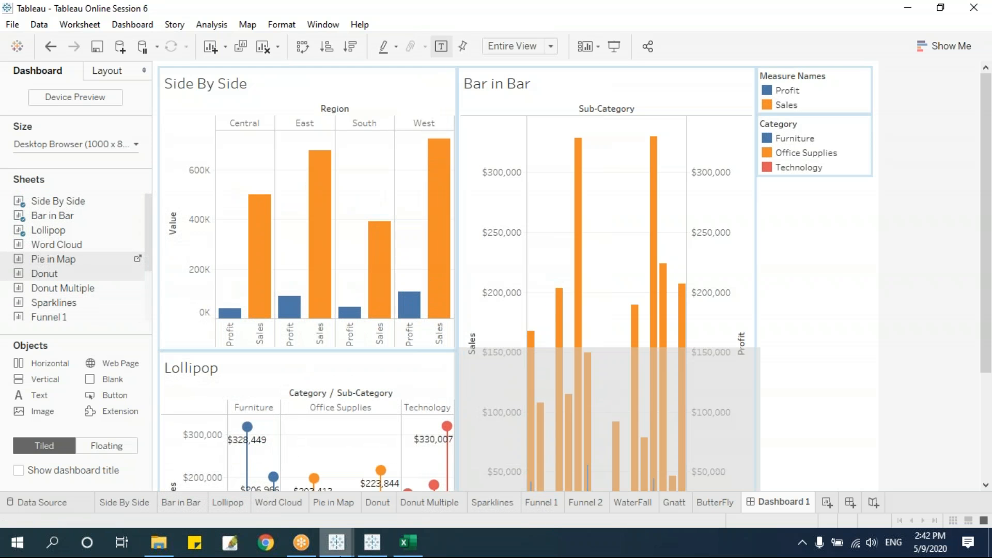
pyautogui.moveTo(350, 544)
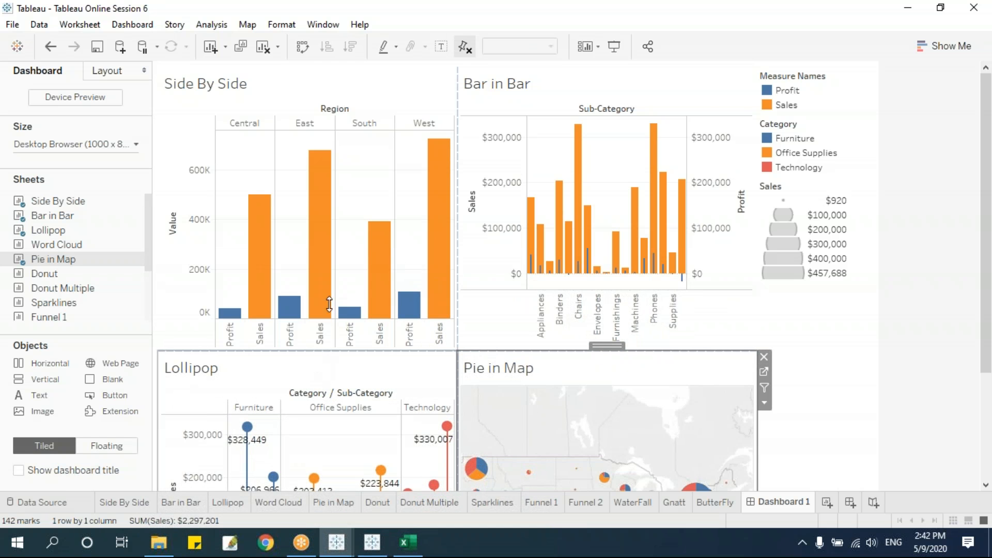
pyautogui.moveTo(333, 265); pyautogui.dragTo(333, 264)
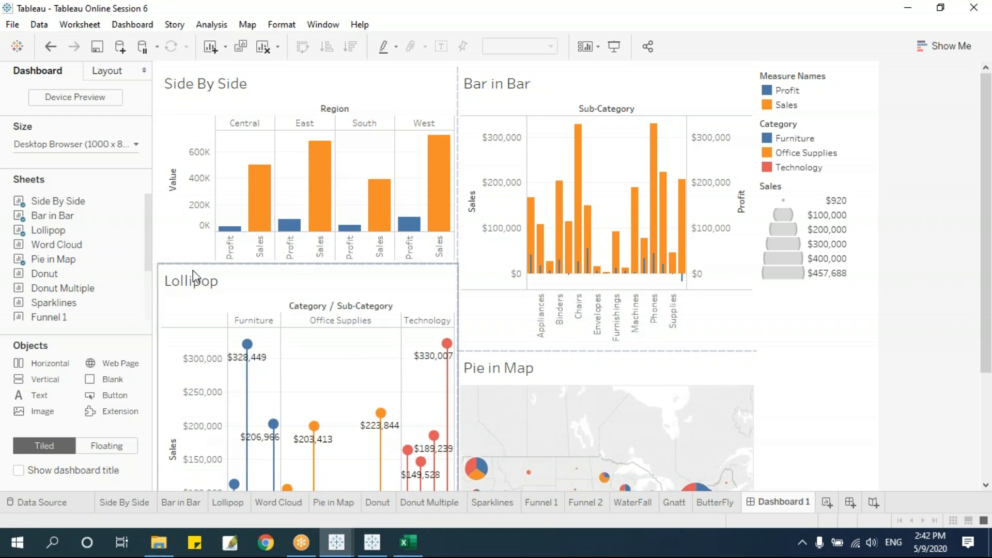
pyautogui.moveTo(408, 266); pyautogui.dragTo(407, 285)
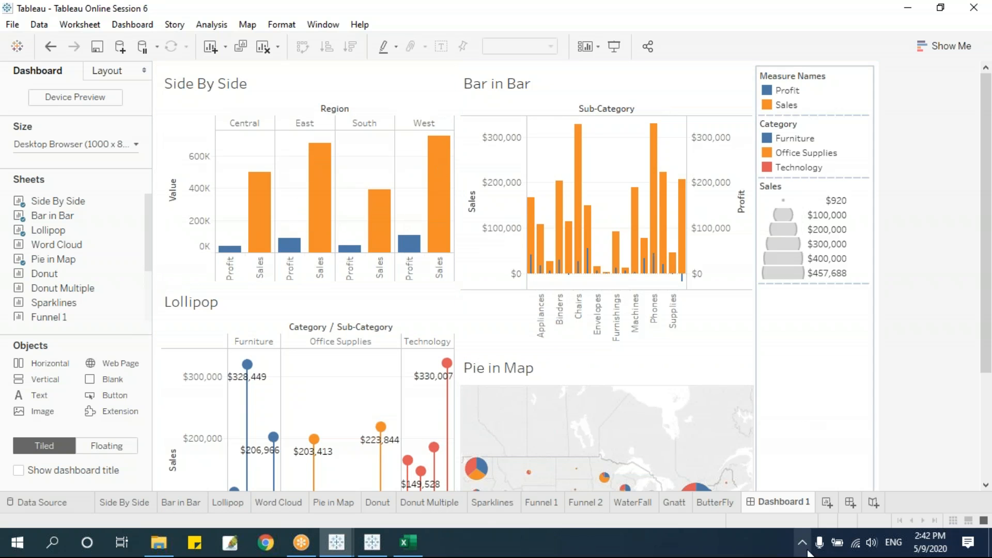
# Create Dashboard 2 with Floating layout selected, comparing it against Dashboard 1.
pyautogui.click(850, 503)
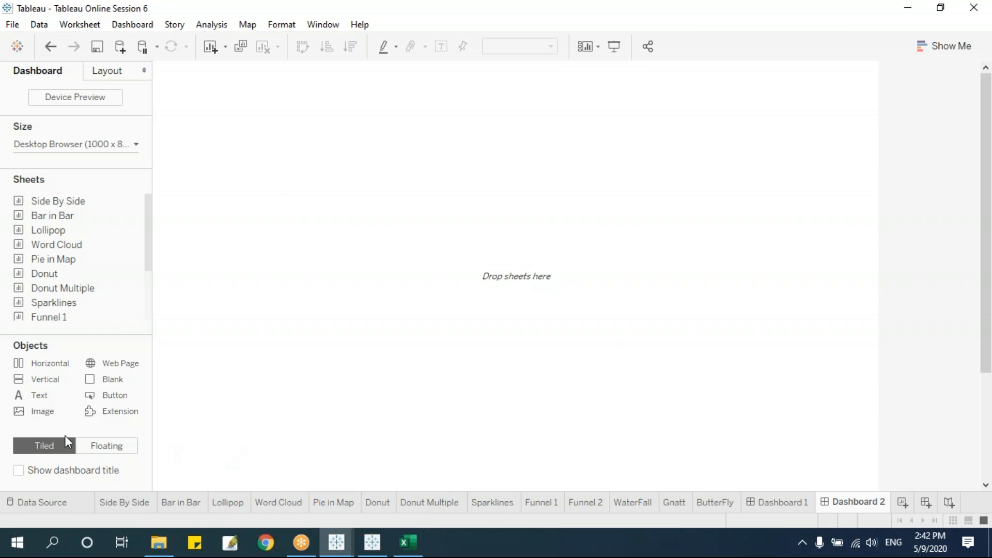
pyautogui.click(106, 449)
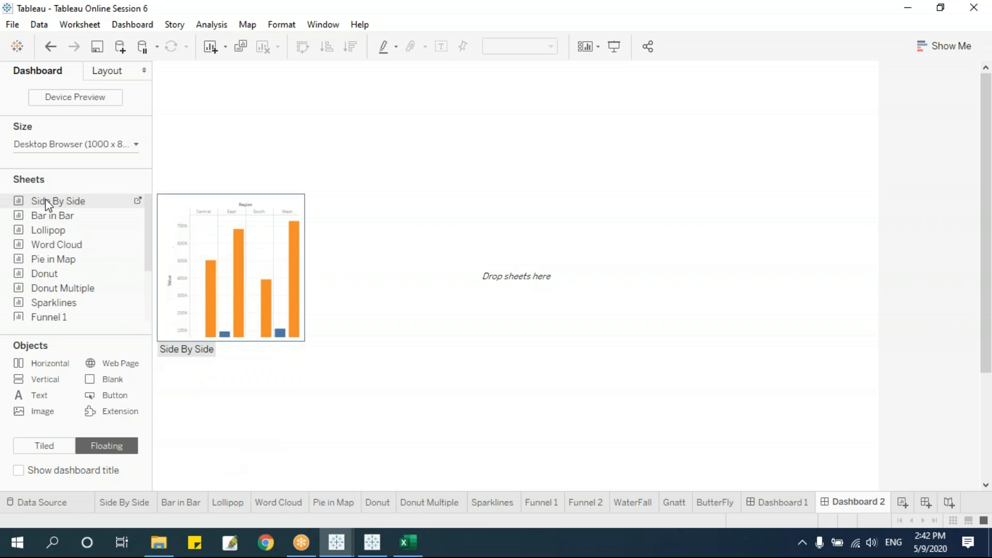
pyautogui.click(781, 506)
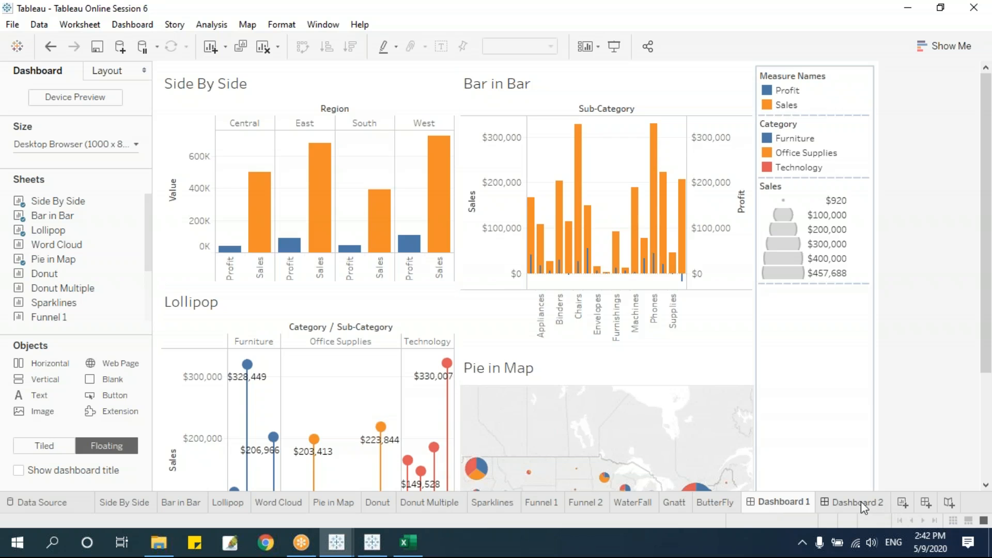
pyautogui.click(860, 502)
pyautogui.click(763, 506)
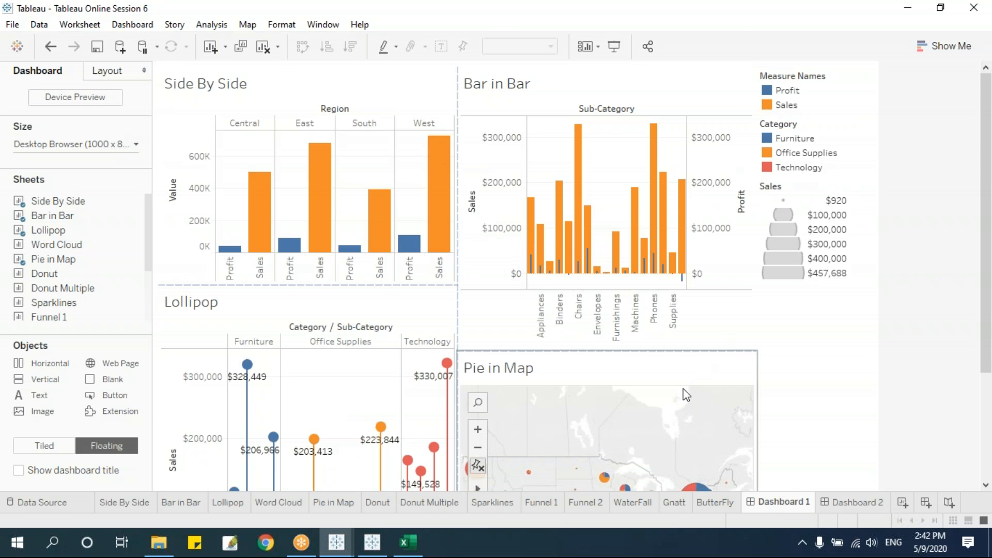
pyautogui.click(860, 501)
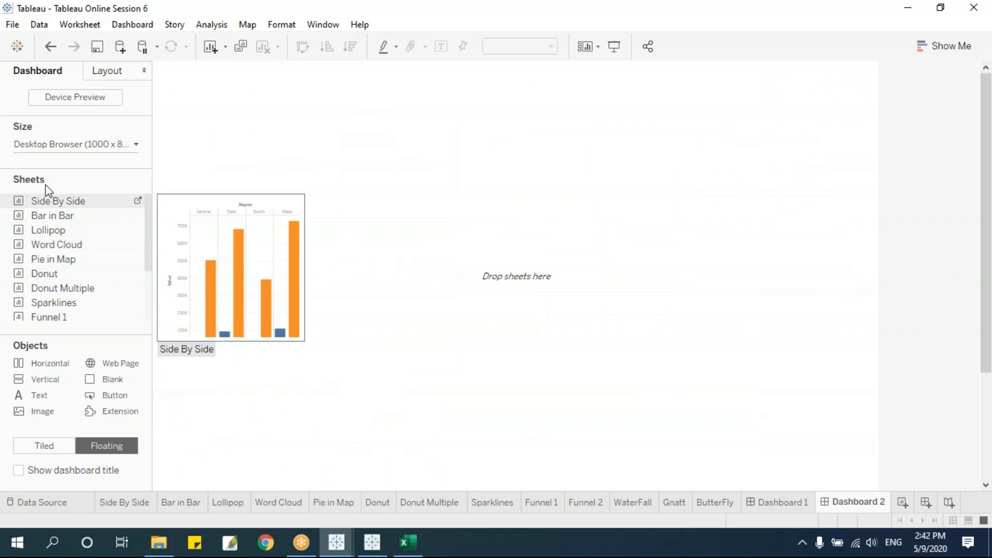
# Float a resized Side By Side chart on Dashboard 2 and remove its Measure Names legend.
pyautogui.moveTo(45, 201); pyautogui.dragTo(513, 290)
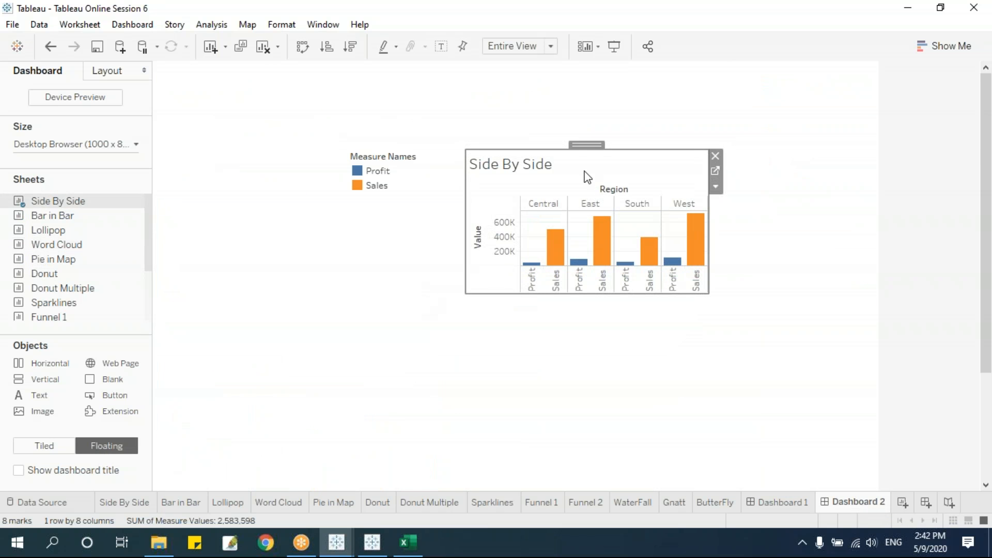
pyautogui.moveTo(584, 150); pyautogui.dragTo(295, 70)
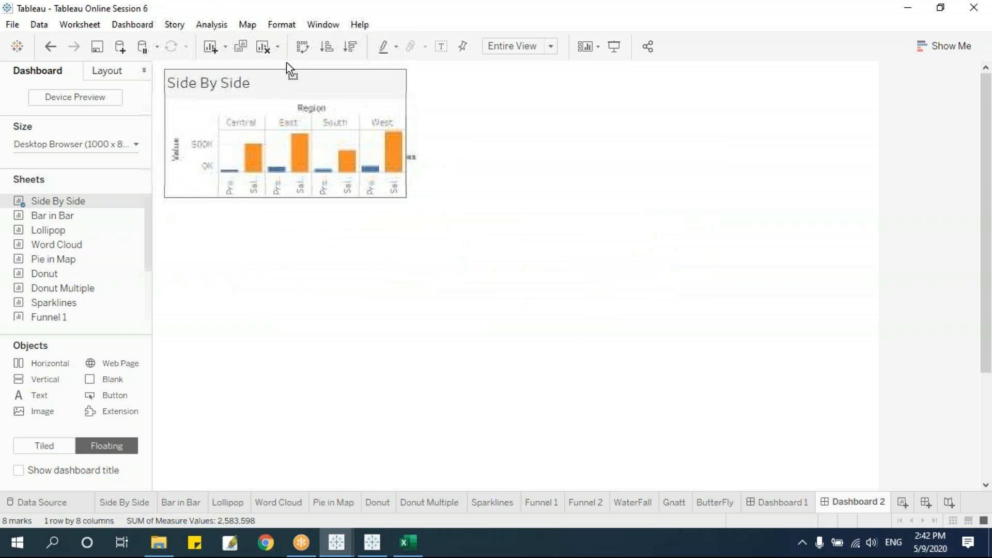
pyautogui.moveTo(401, 196); pyautogui.dragTo(489, 260)
pyautogui.click(376, 155)
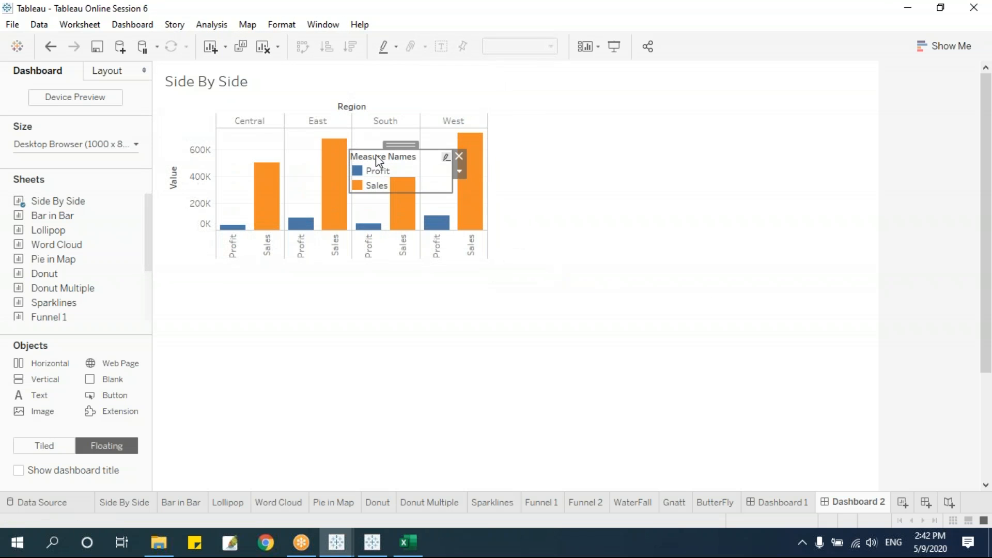
pyautogui.click(458, 155)
pyautogui.click(350, 398)
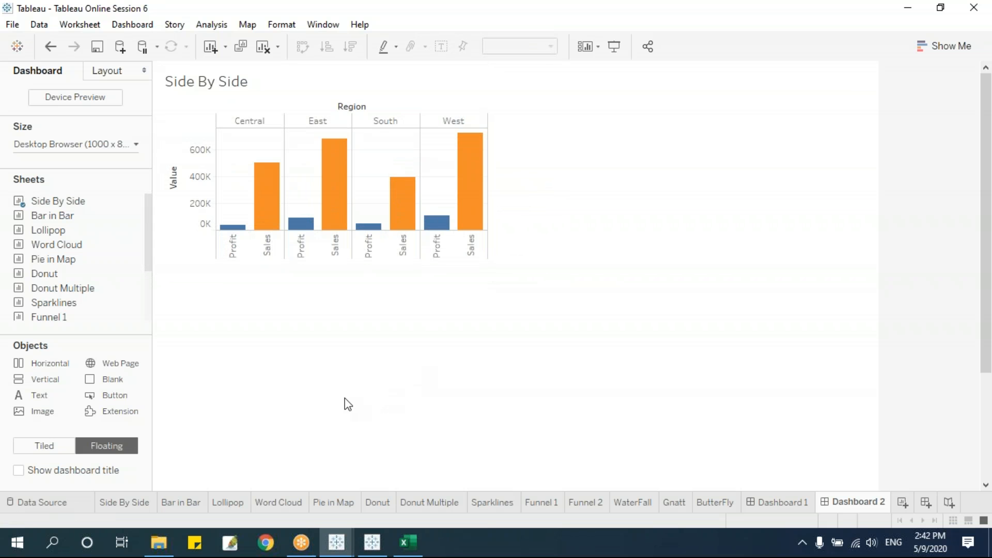
pyautogui.click(129, 503)
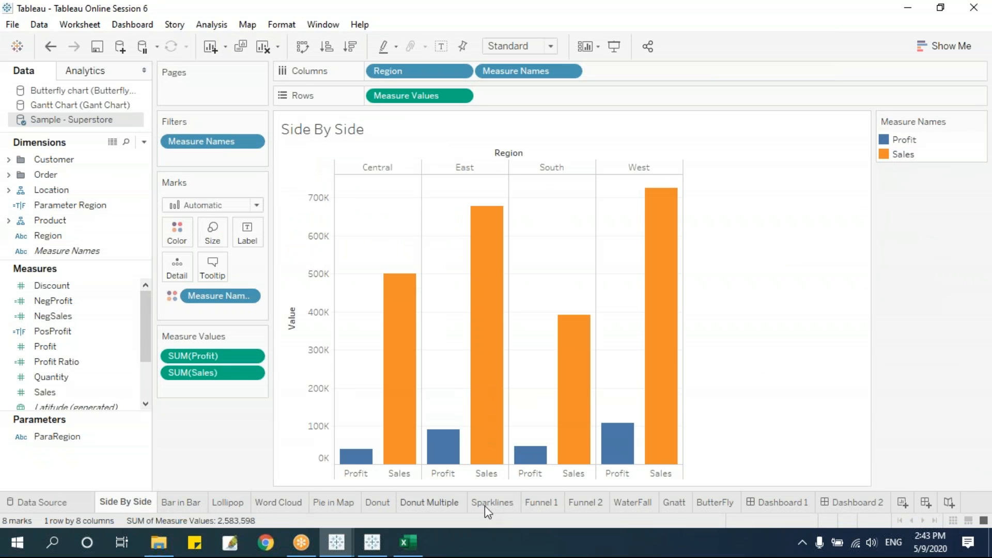
# Add a Region filter shown as a single-value dropdown, leaving Side By Side showing only Central.
pyautogui.click(836, 502)
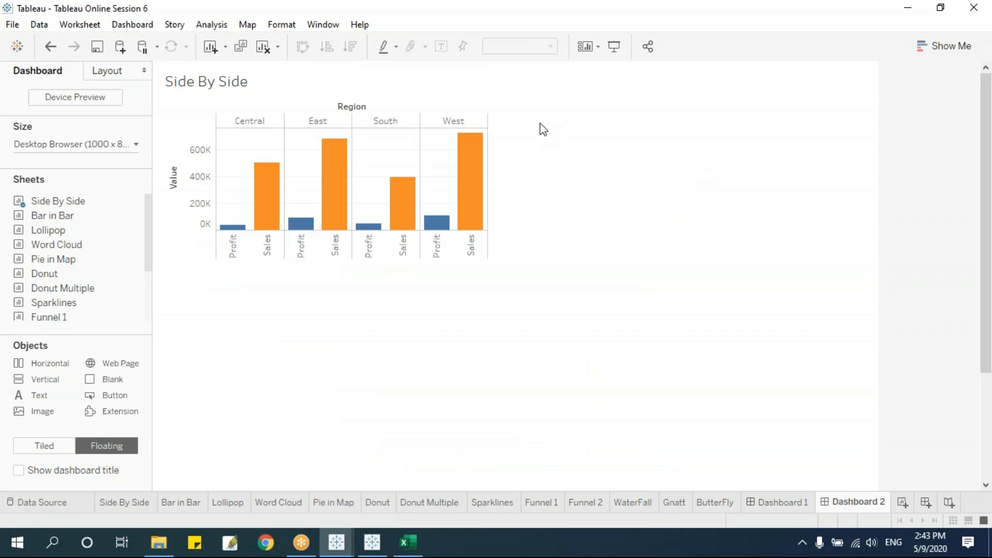
pyautogui.click(134, 505)
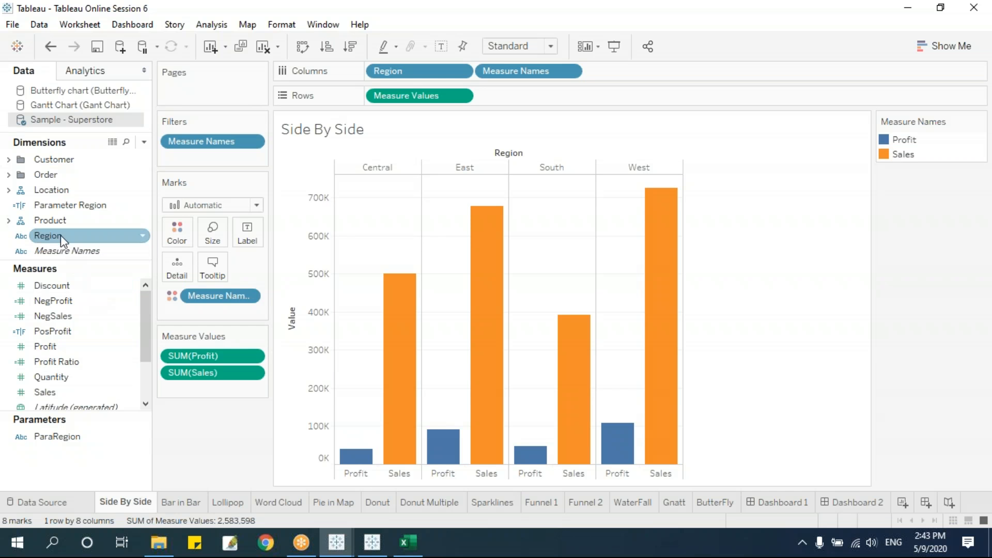
pyautogui.moveTo(60, 234)
pyautogui.mouseDown()
pyautogui.moveTo(228, 169)
pyautogui.moveTo(214, 125)
pyautogui.moveTo(206, 141)
pyautogui.moveTo(205, 132)
pyautogui.mouseUp()
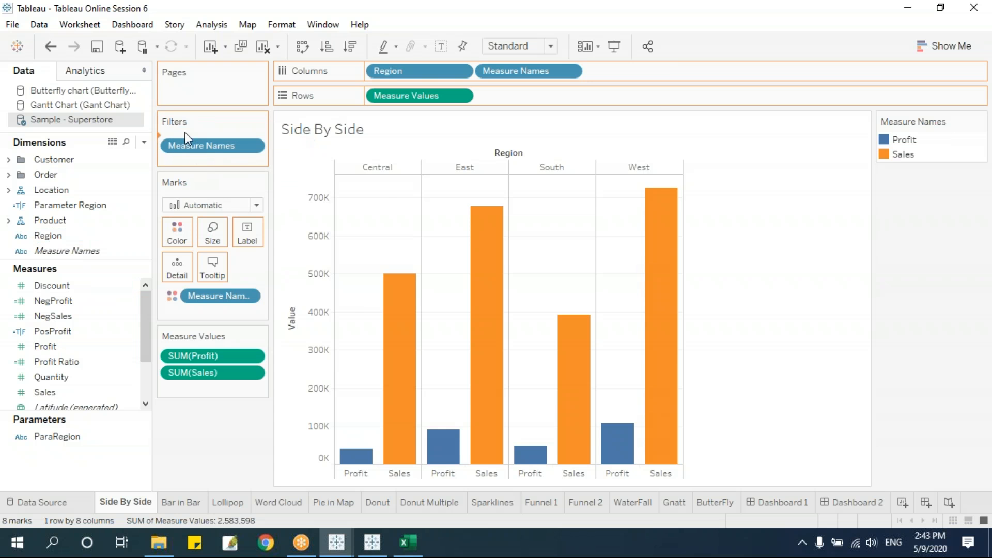
pyautogui.click(505, 449)
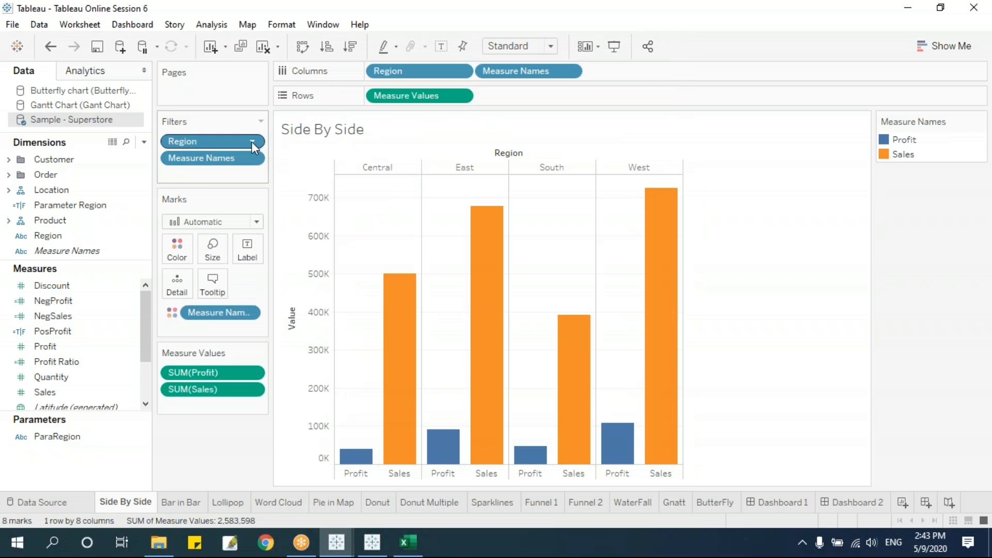
pyautogui.click(250, 141)
pyautogui.click(243, 176)
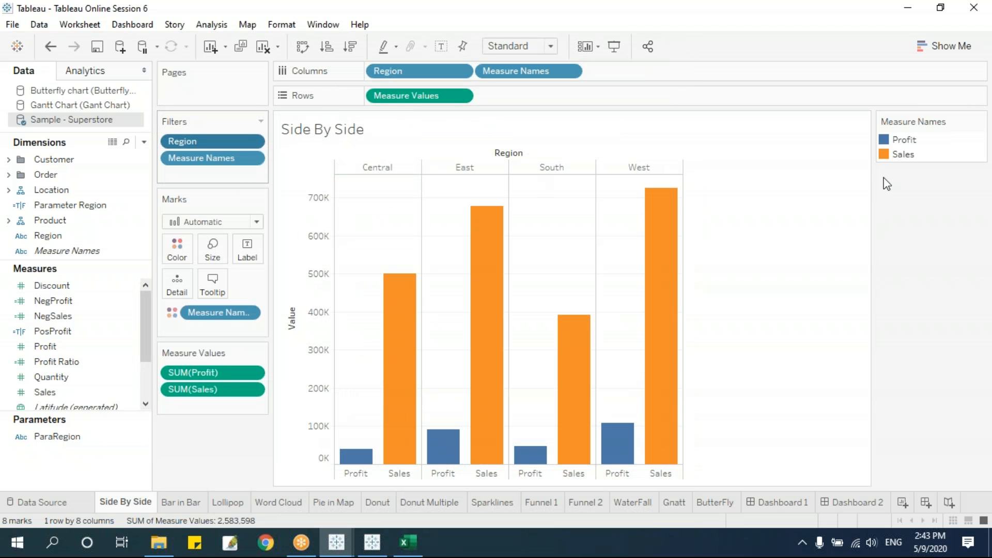
pyautogui.click(980, 123)
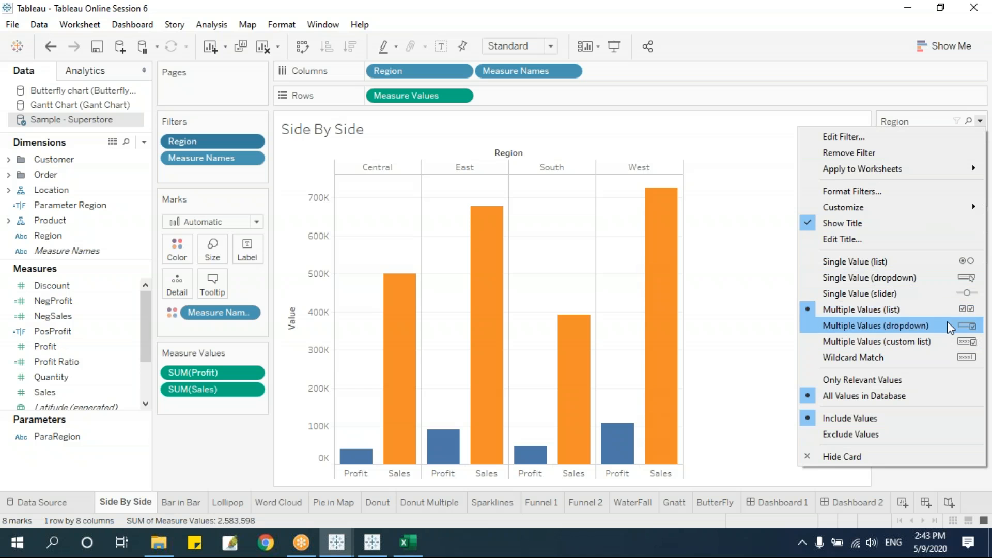
pyautogui.click(915, 279)
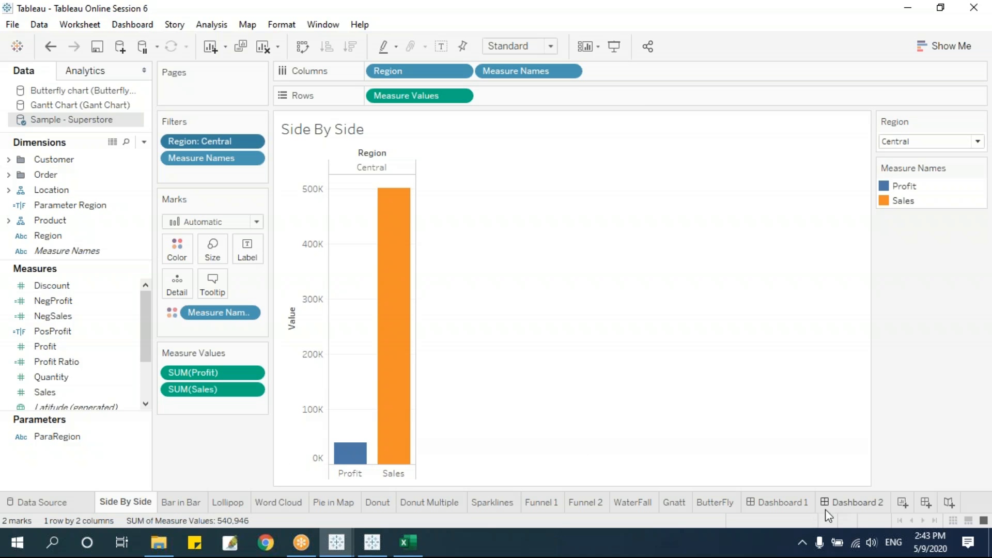
pyautogui.click(853, 502)
# Re-add Side By Side at the upper left of Dashboard 2 and remove its Measure Names legend.
pyautogui.click(319, 83)
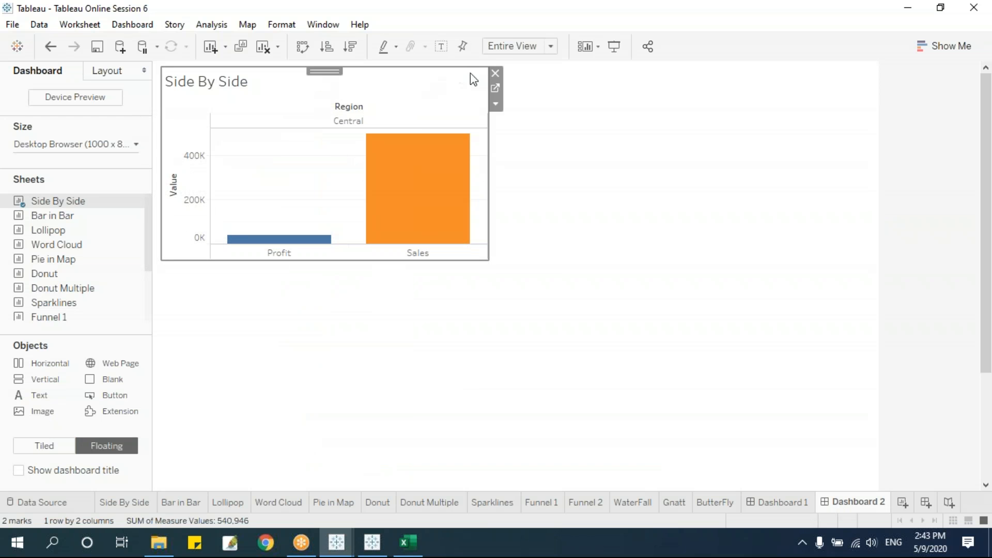
pyautogui.click(495, 74)
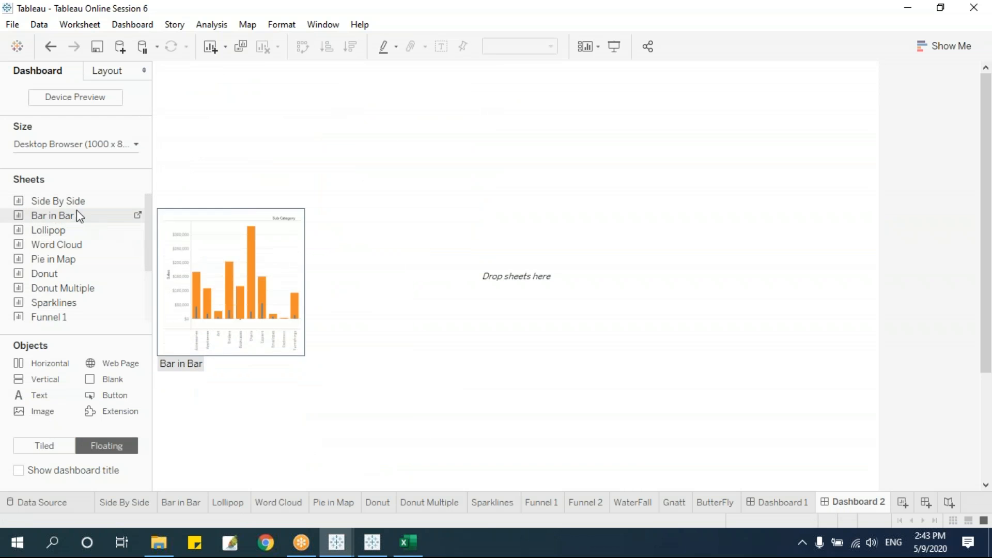
pyautogui.moveTo(72, 204); pyautogui.dragTo(279, 130)
pyautogui.moveTo(432, 165); pyautogui.dragTo(433, 163)
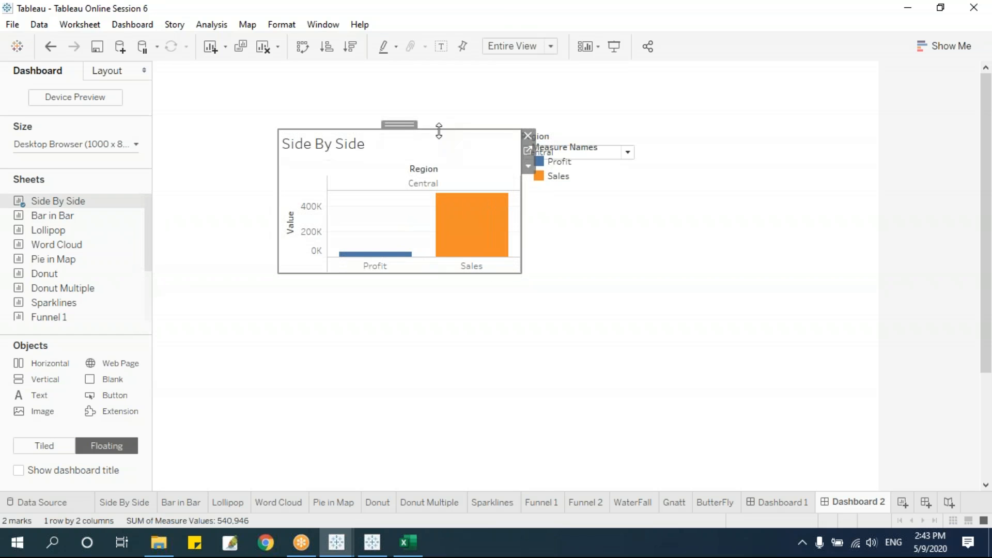
pyautogui.moveTo(399, 123); pyautogui.dragTo(287, 89)
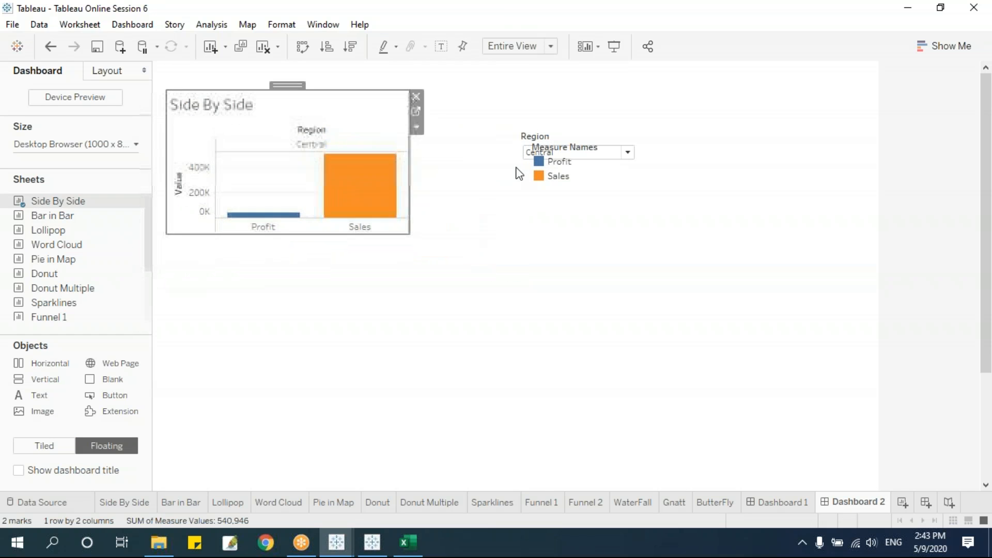
pyautogui.click(563, 180)
pyautogui.click(644, 147)
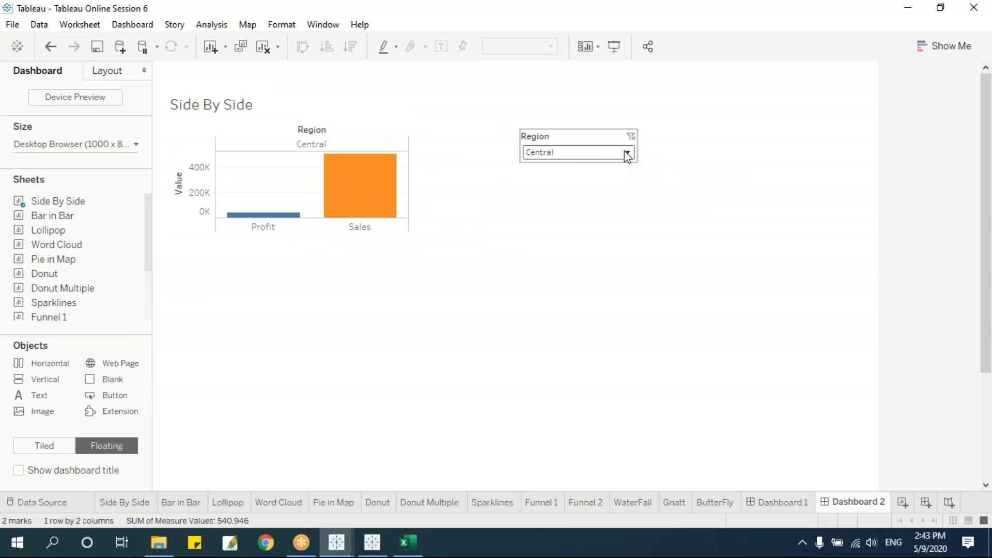
# Move the Region filter to the top left with the enlarged Side By Side chart beneath it.
pyautogui.click(598, 138)
pyautogui.moveTo(588, 126); pyautogui.dragTo(236, 63)
pyautogui.click(347, 102)
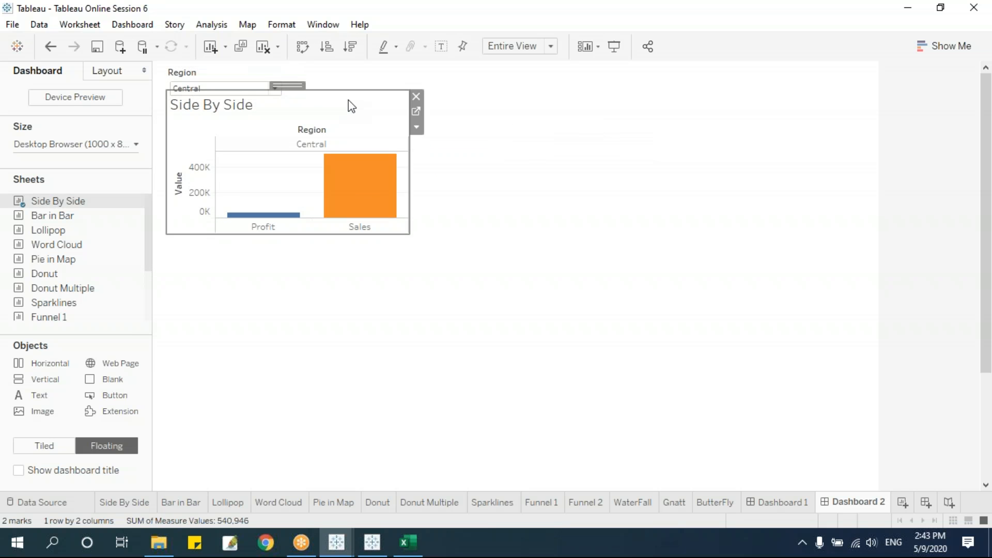
pyautogui.moveTo(296, 86); pyautogui.dragTo(299, 112)
pyautogui.moveTo(317, 167); pyautogui.dragTo(317, 166)
pyautogui.moveTo(408, 253); pyautogui.dragTo(458, 296)
pyautogui.click(537, 259)
# Place the Lollipop sheet enlarged beside Side By Side and remove its Category legend.
pyautogui.moveTo(61, 230)
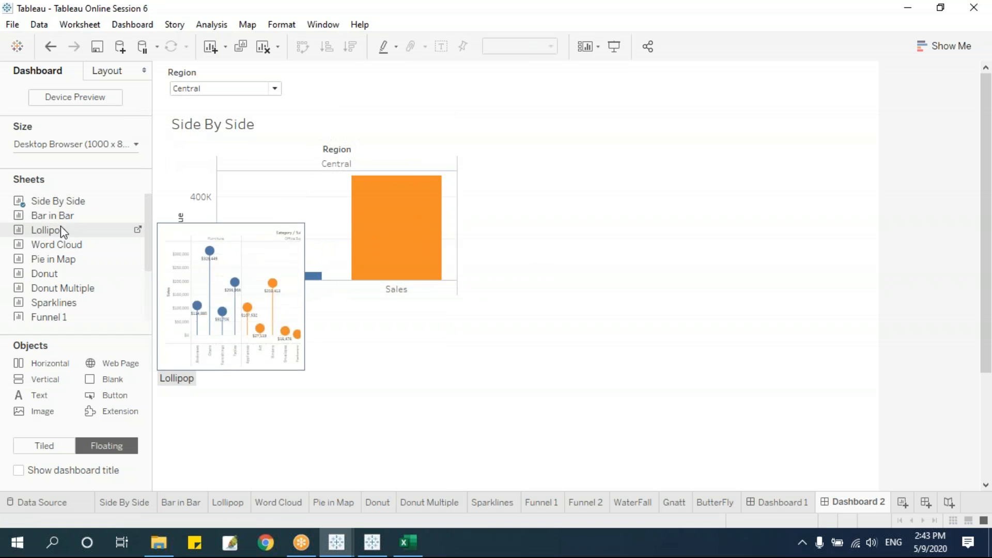
pyautogui.moveTo(60, 231); pyautogui.dragTo(542, 181)
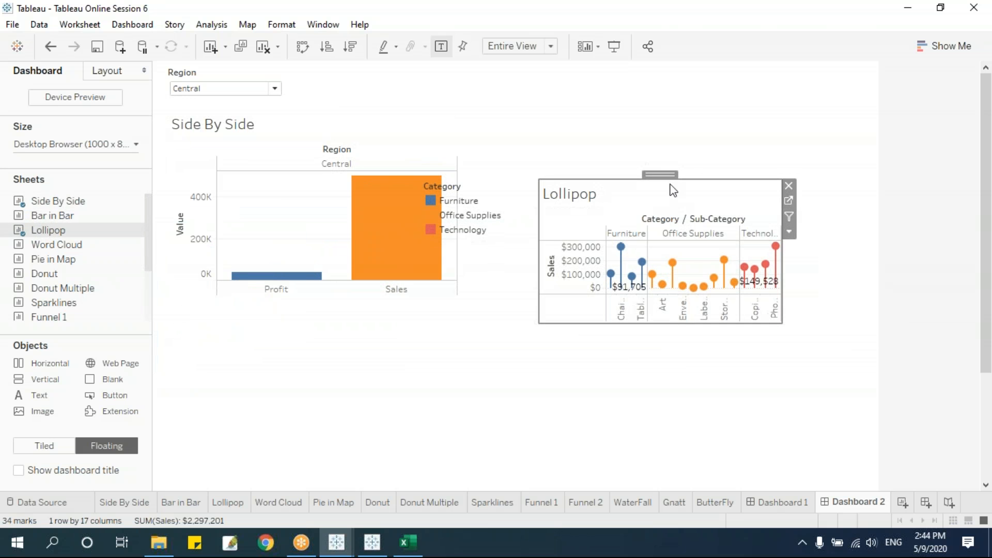
pyautogui.moveTo(662, 175); pyautogui.dragTo(603, 85)
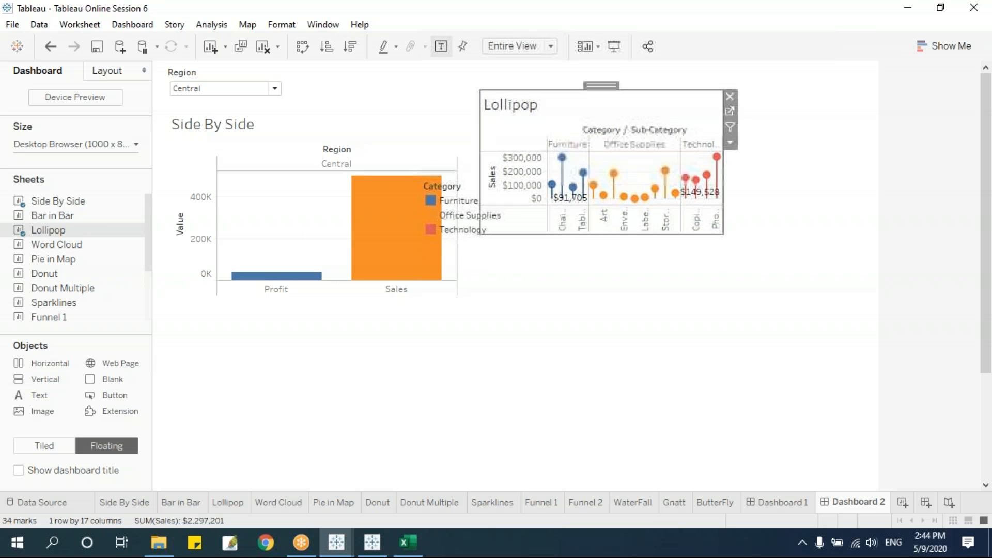
pyautogui.moveTo(719, 234); pyautogui.dragTo(881, 296)
pyautogui.click(468, 189)
pyautogui.click(532, 185)
pyautogui.click(430, 310)
pyautogui.click(270, 133)
# Set the Region filter dropdown to West, passing through South first.
pyautogui.click(261, 94)
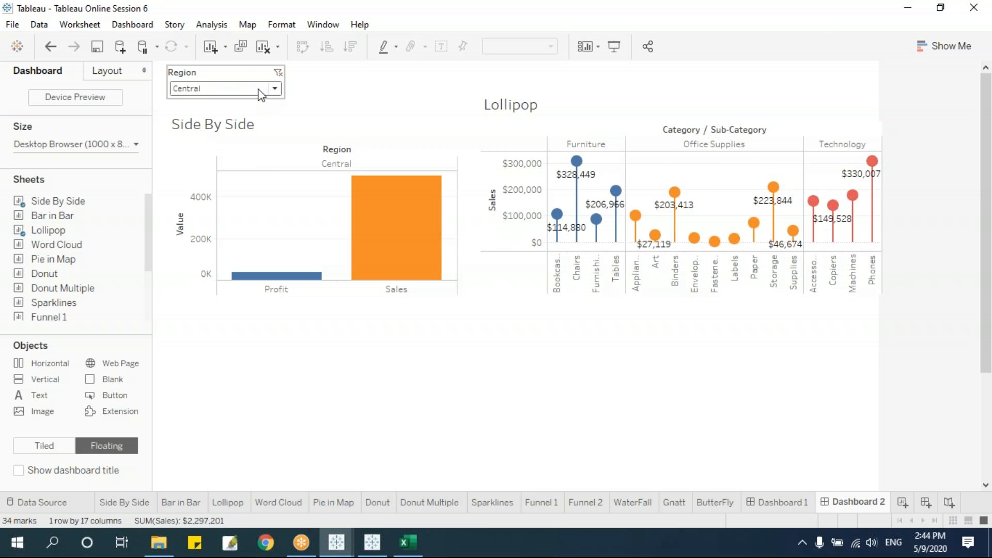
pyautogui.click(261, 93)
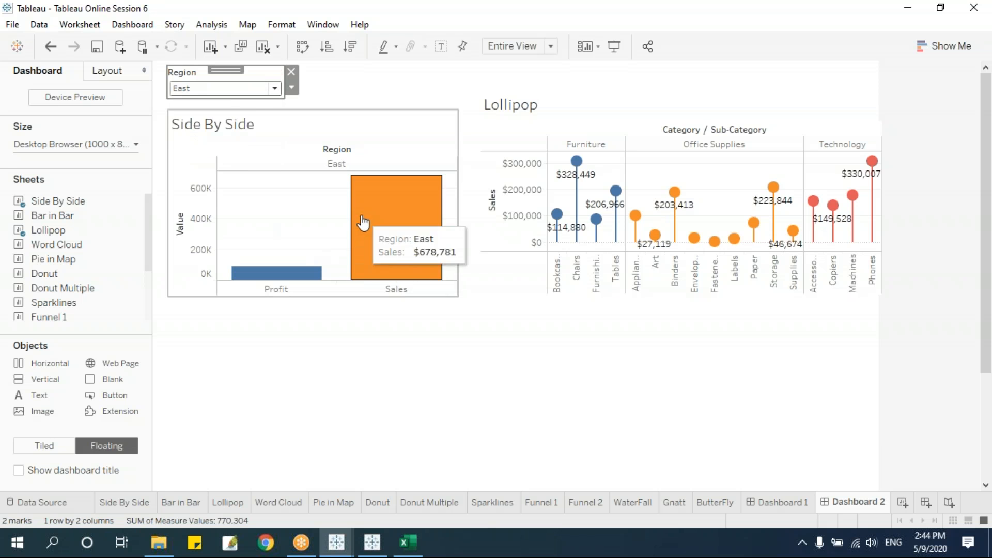
pyautogui.click(250, 91)
pyautogui.click(212, 151)
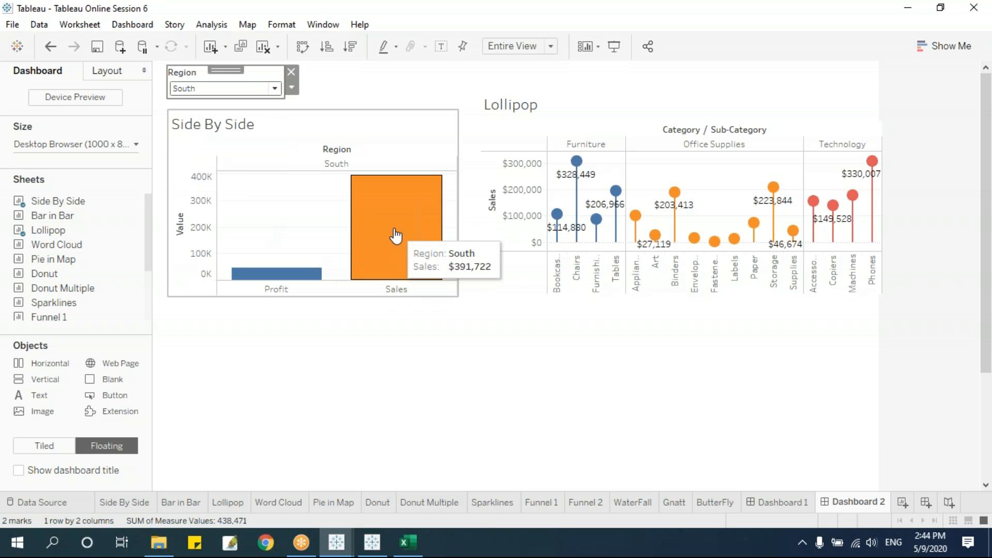
pyautogui.click(193, 88)
pyautogui.click(201, 160)
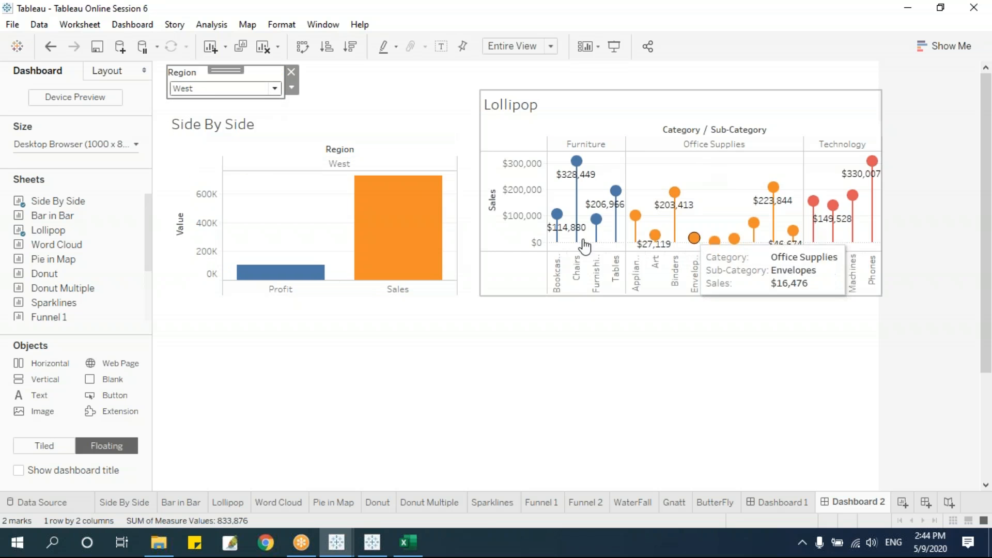
# Apply the Region filter to All Using This Data Source and resize the Lollipop chart.
pyautogui.click(292, 88)
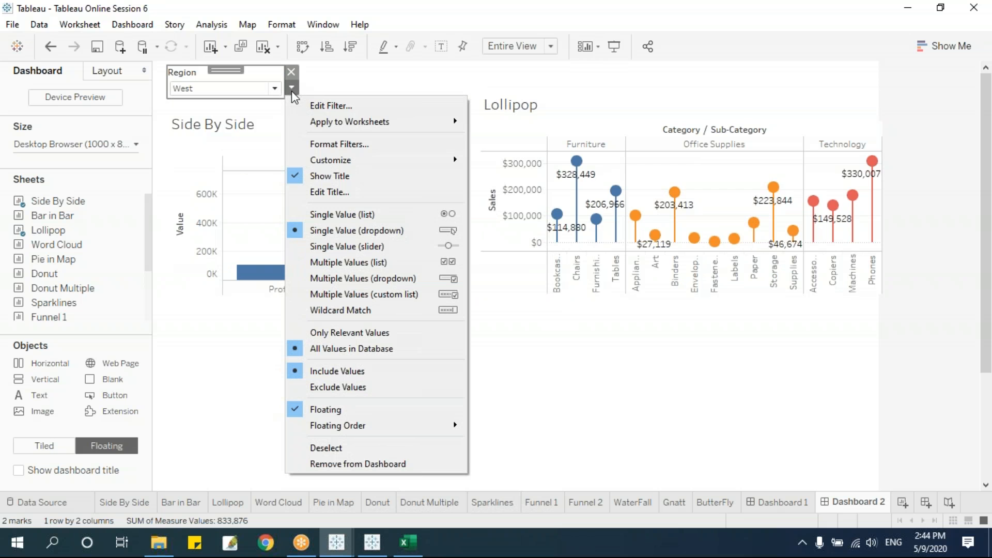
pyautogui.moveTo(338, 124)
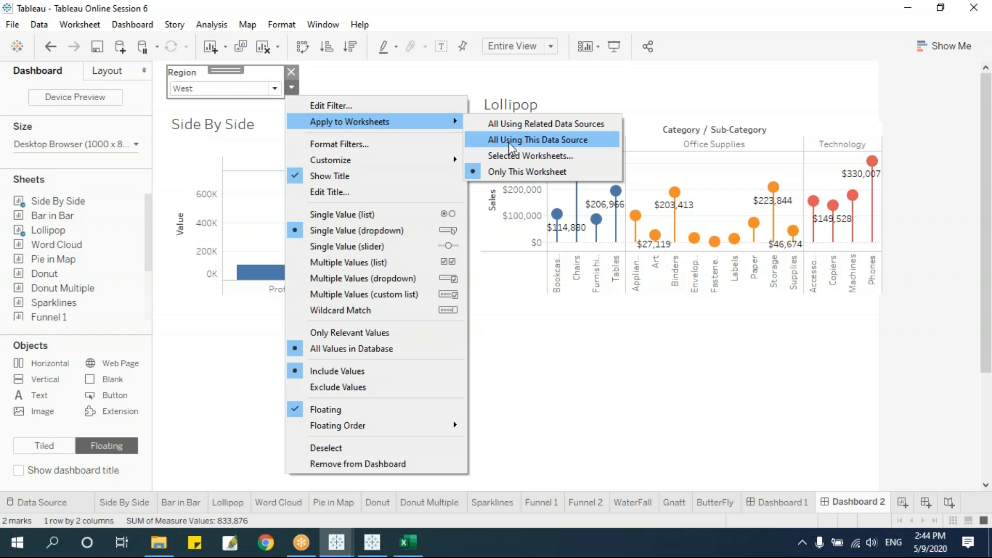
pyautogui.click(563, 140)
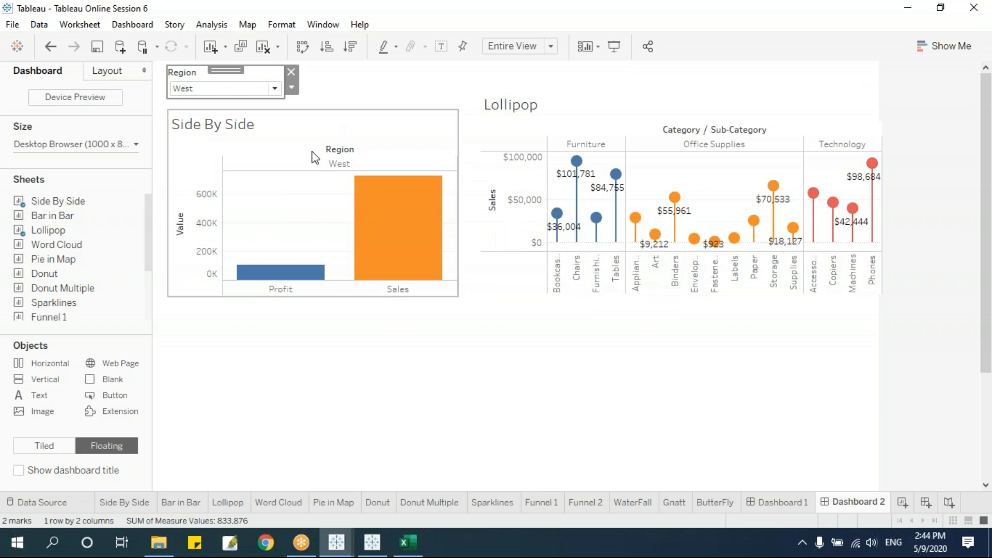
pyautogui.click(501, 290)
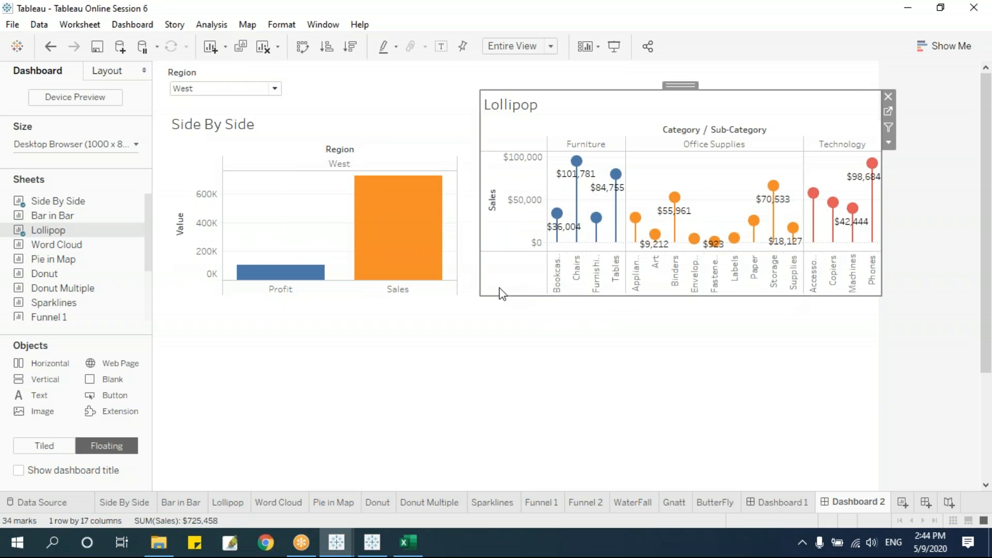
pyautogui.moveTo(480, 295); pyautogui.dragTo(473, 306)
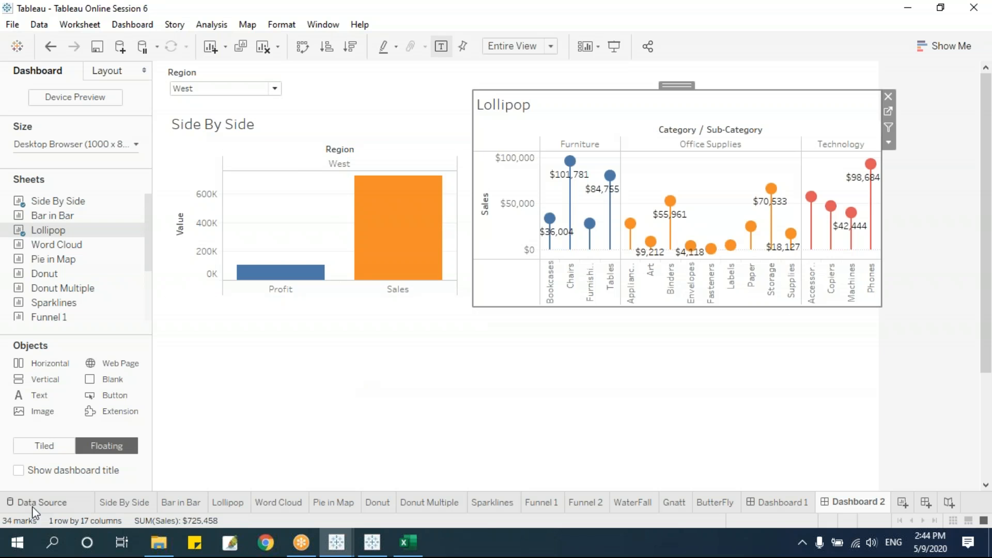
# Switch the Region filter to South on Dashboard 2, after briefly trying Central.
pyautogui.click(34, 504)
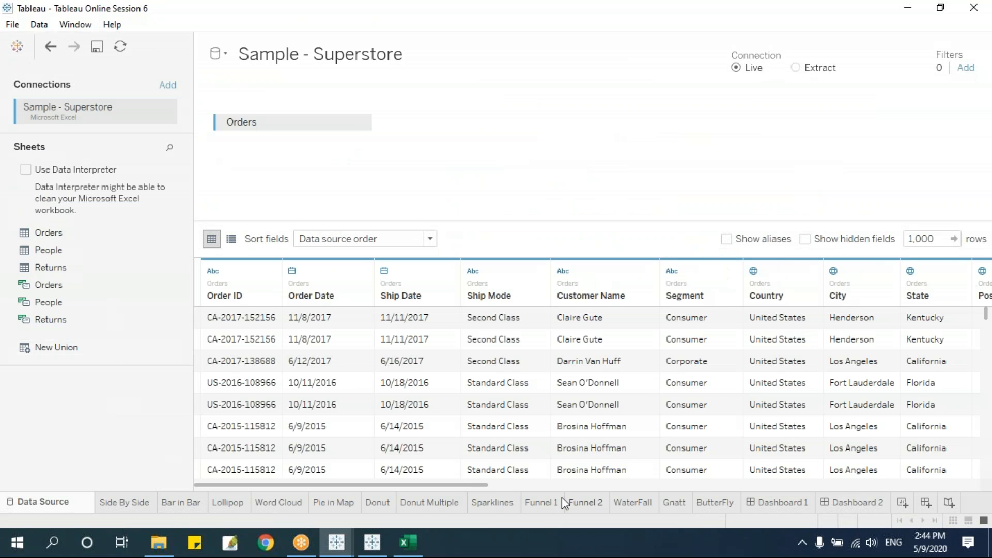
pyautogui.click(836, 504)
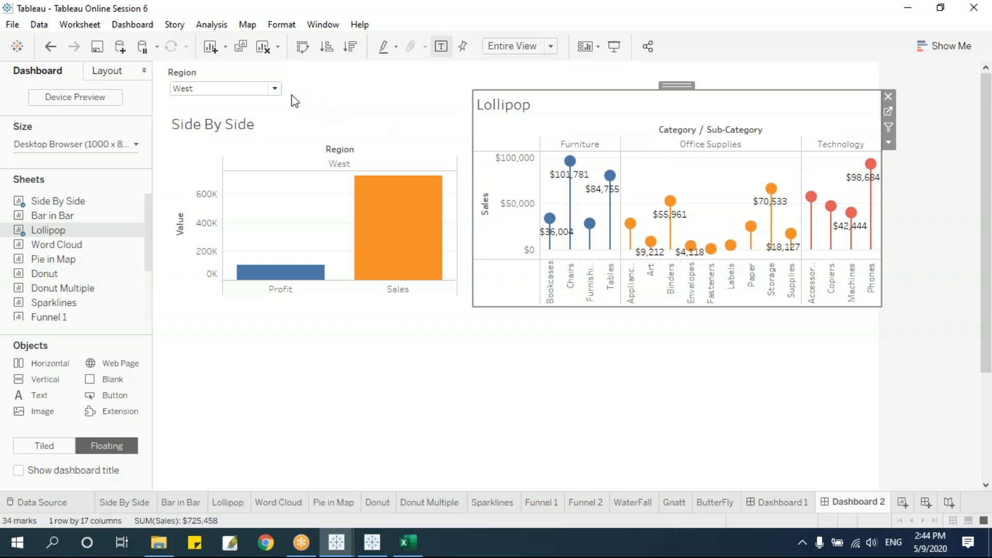
pyautogui.click(275, 89)
pyautogui.click(250, 118)
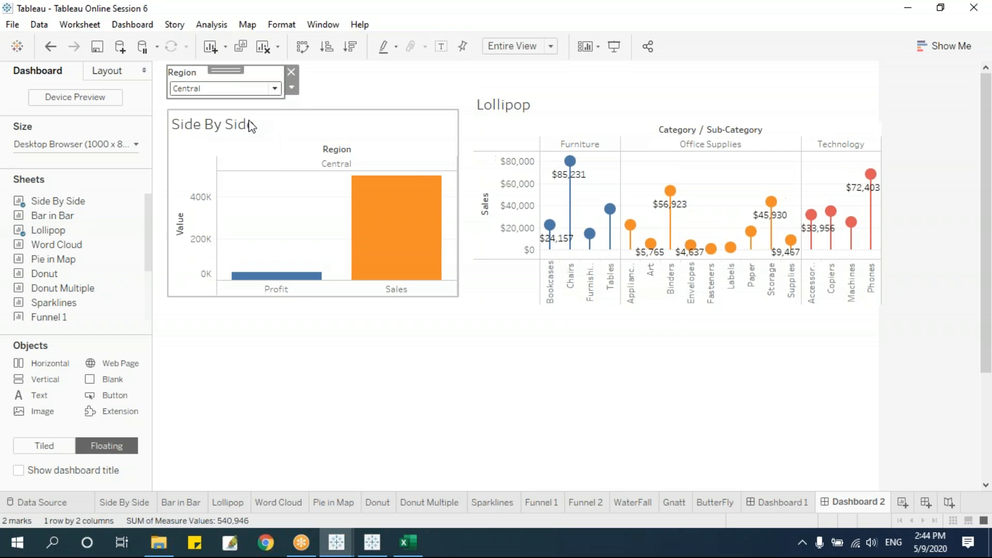
pyautogui.click(264, 89)
pyautogui.click(235, 145)
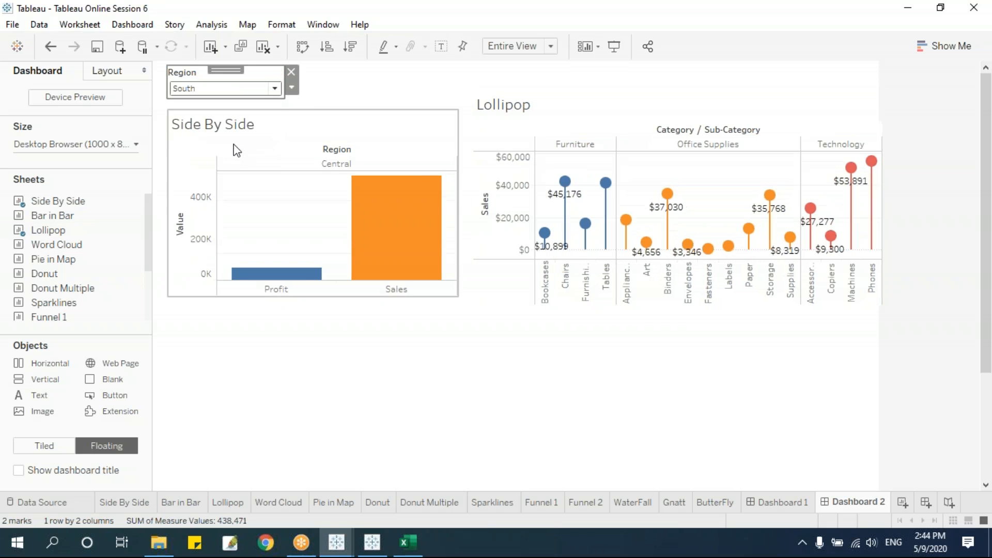
# Place Pie in Map under Side By Side, drop its Category and Sales legends, and enlarge it.
pyautogui.moveTo(63, 266)
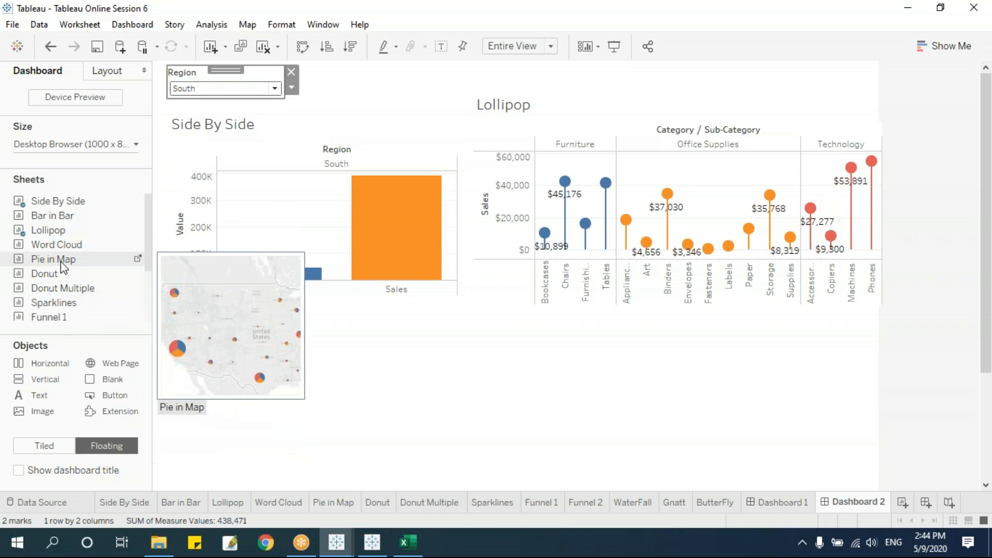
pyautogui.moveTo(57, 259); pyautogui.dragTo(290, 318)
pyautogui.moveTo(414, 315); pyautogui.dragTo(295, 302)
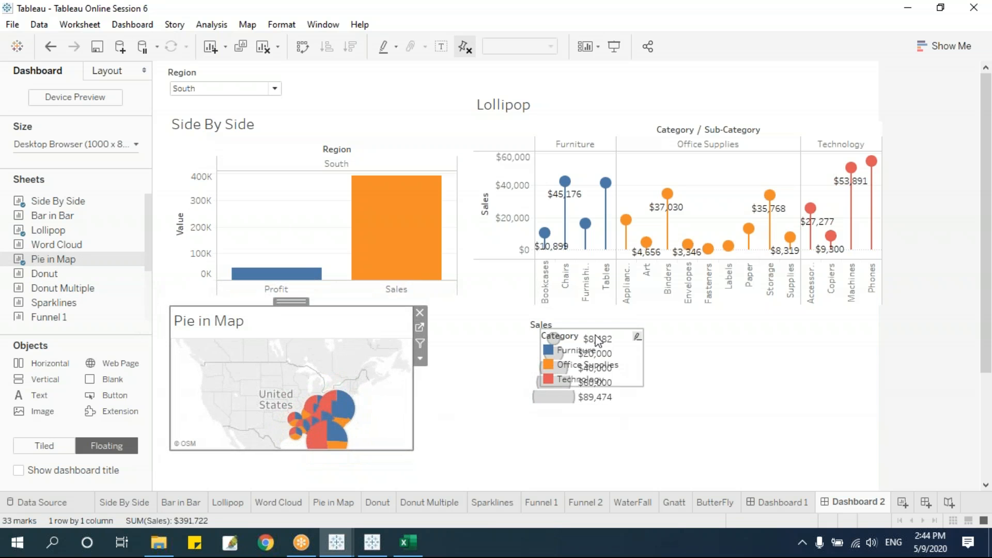
pyautogui.click(598, 341)
pyautogui.click(649, 335)
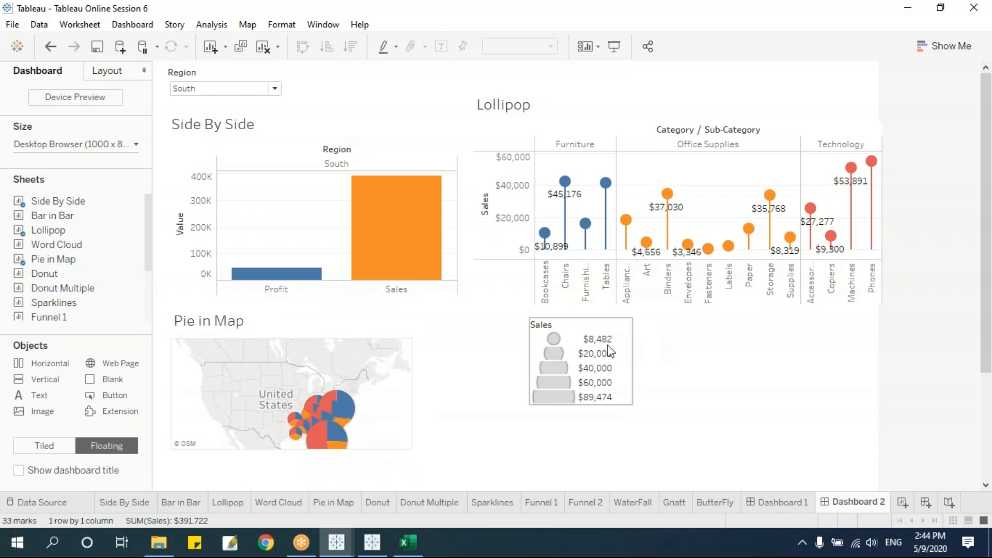
pyautogui.click(625, 331)
pyautogui.click(639, 324)
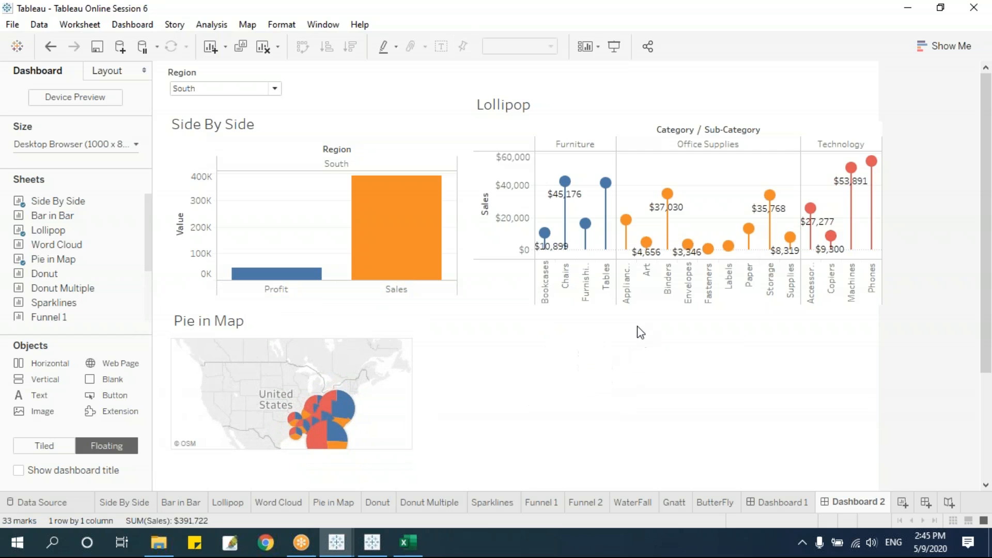
pyautogui.click(412, 410)
pyautogui.moveTo(412, 450); pyautogui.dragTo(503, 489)
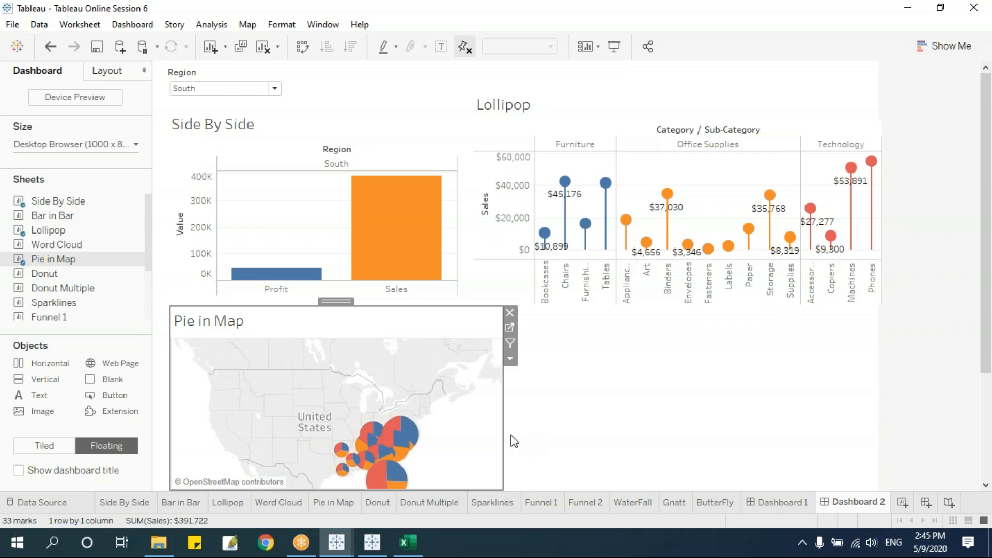
# Set the Region filter to (All) and open the Pie in Map worksheet.
pyautogui.click(244, 88)
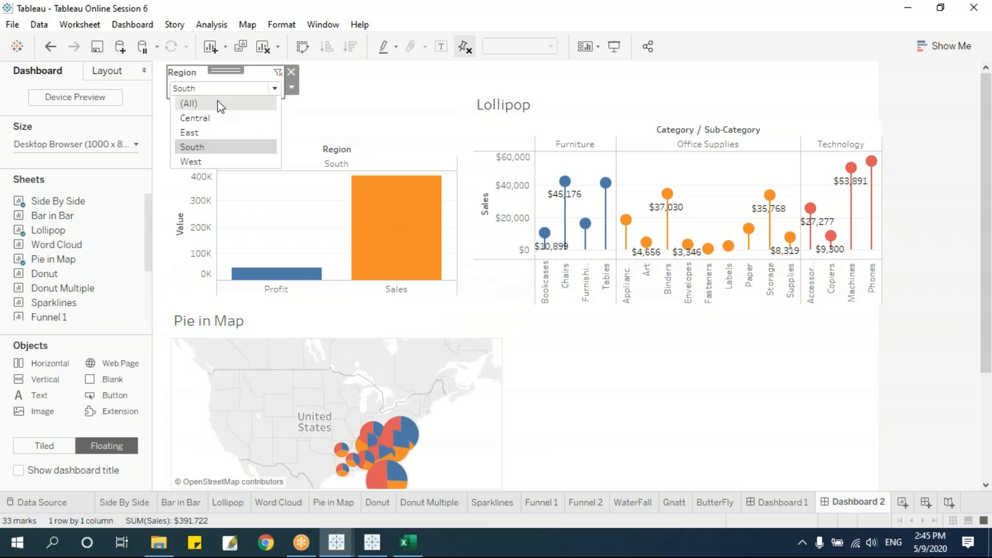
pyautogui.click(191, 100)
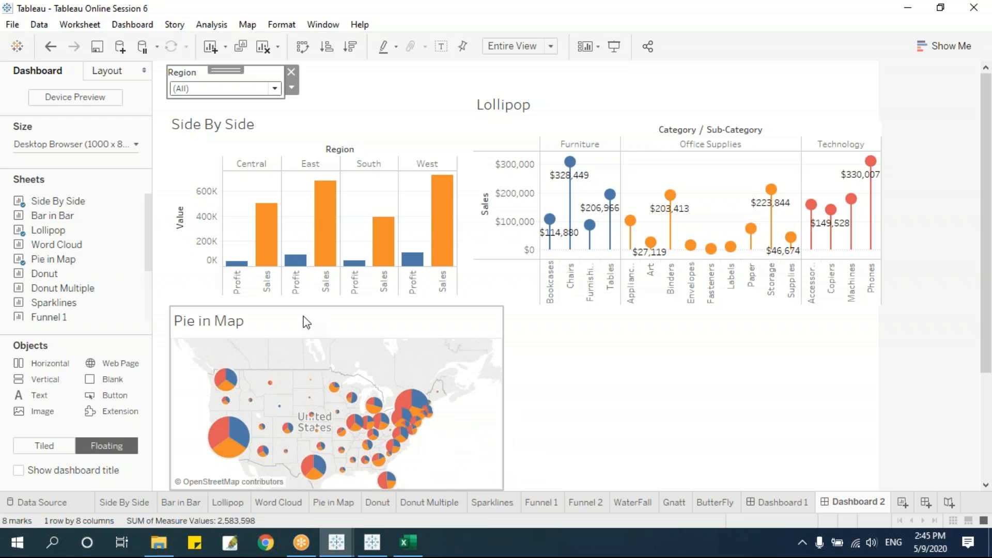
pyautogui.click(366, 320)
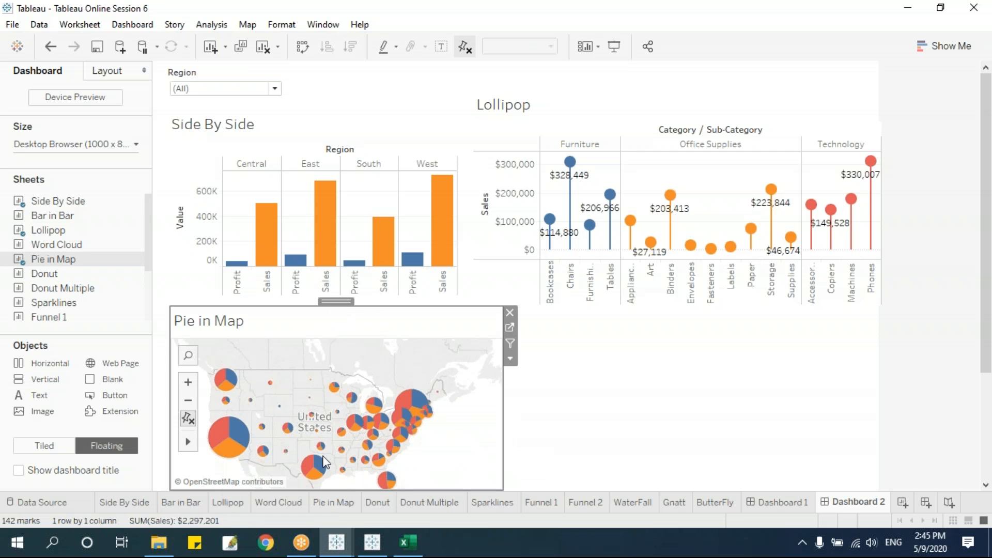
pyautogui.click(338, 504)
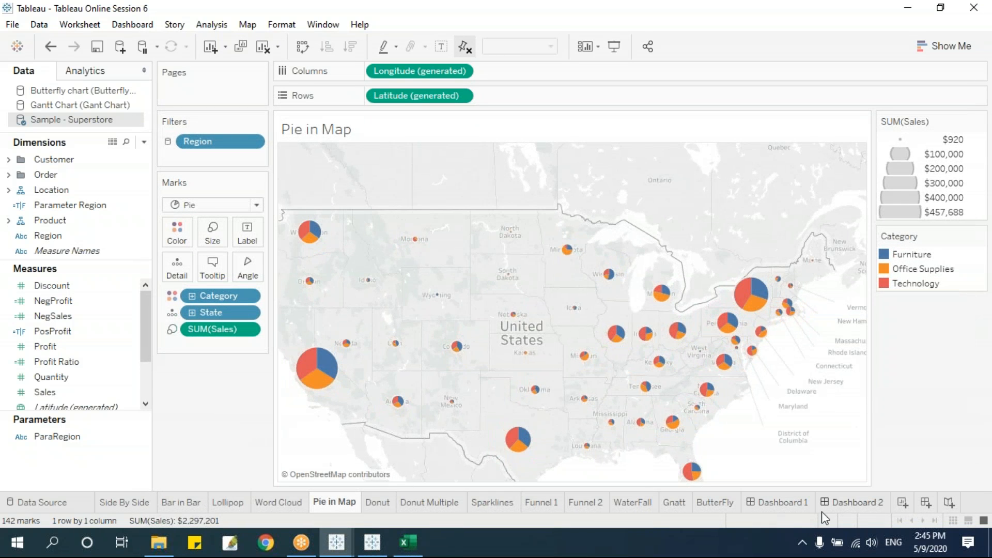
# Shrink the Pie in Map pie markers with the Marks Size slider, then return to Dashboard 2.
pyautogui.click(212, 232)
pyautogui.moveTo(284, 271); pyautogui.dragTo(236, 279)
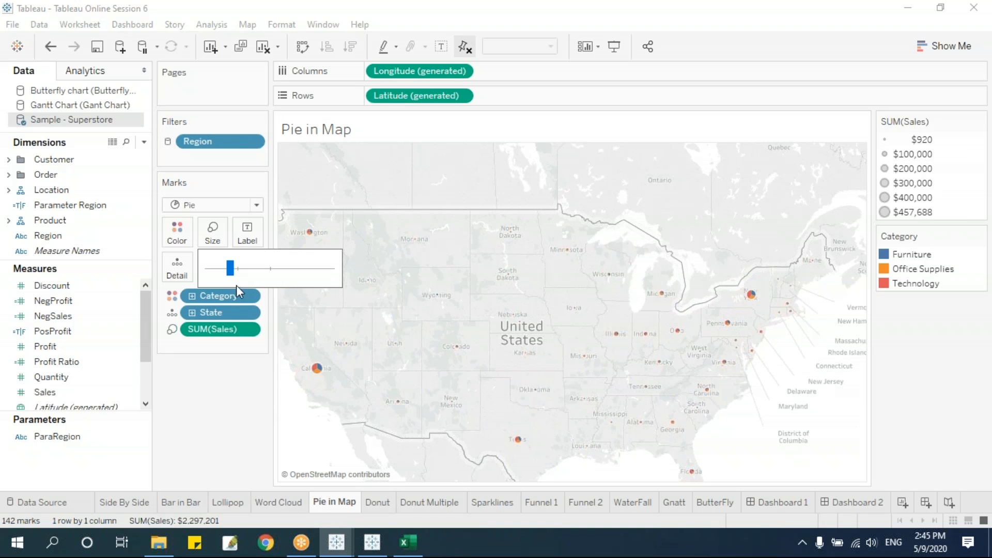
pyautogui.click(833, 503)
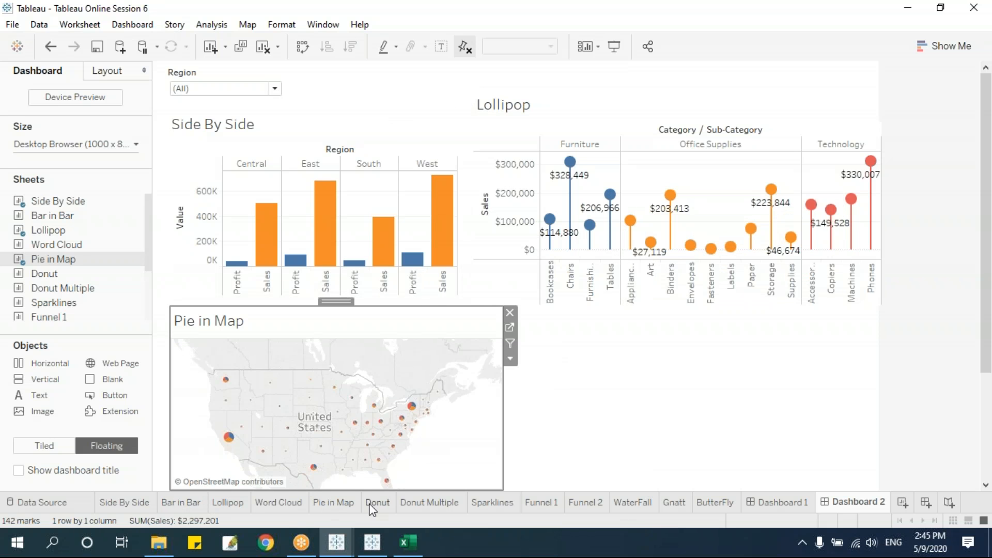
# Add the Funnel 1 sheet to Dashboard 2 and enlarge it.
pyautogui.moveTo(371, 510)
pyautogui.click(615, 382)
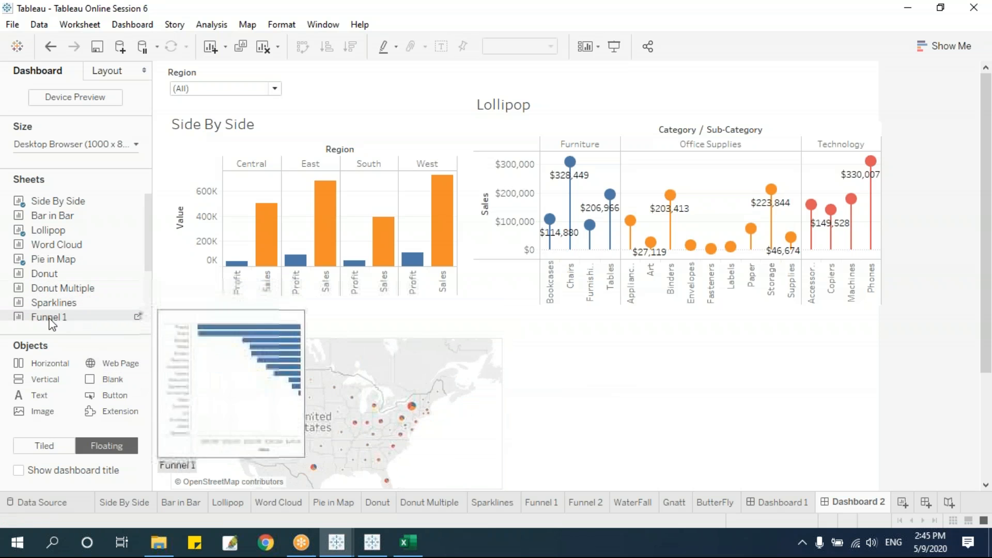
pyautogui.moveTo(64, 317); pyautogui.dragTo(641, 333)
pyautogui.click(681, 377)
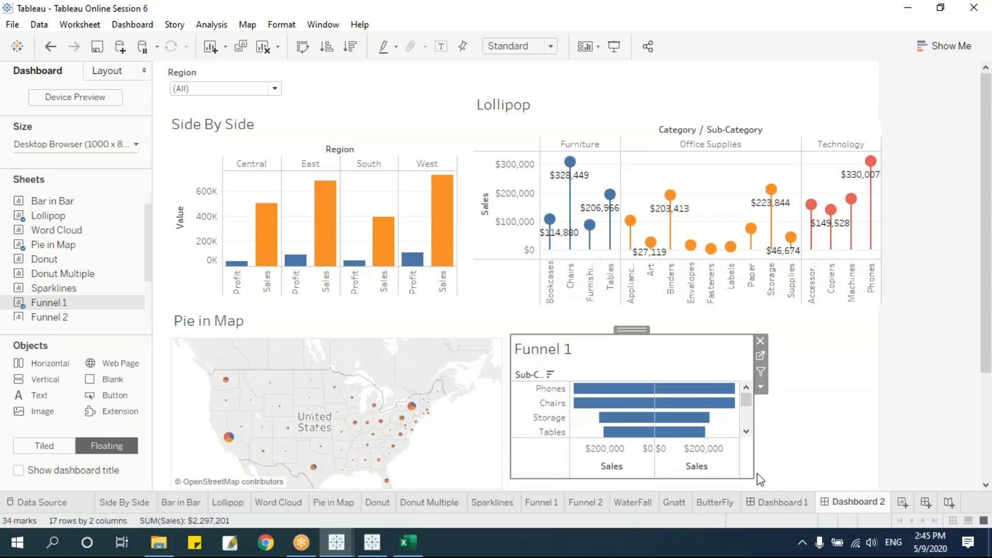
pyautogui.moveTo(750, 474); pyautogui.dragTo(873, 491)
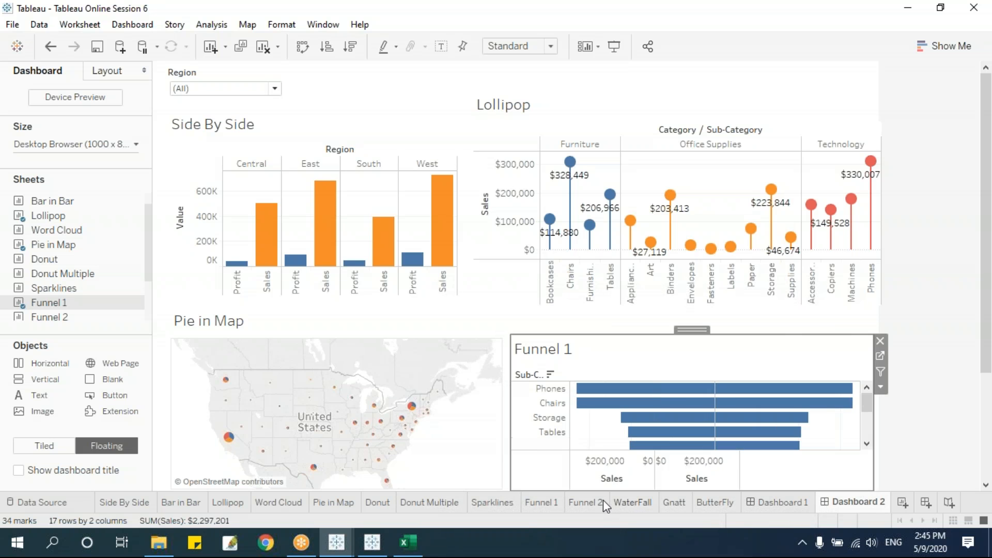
# Filter Dashboard 2 to the West region and add a new blank worksheet, Sheet 14.
pyautogui.click(241, 89)
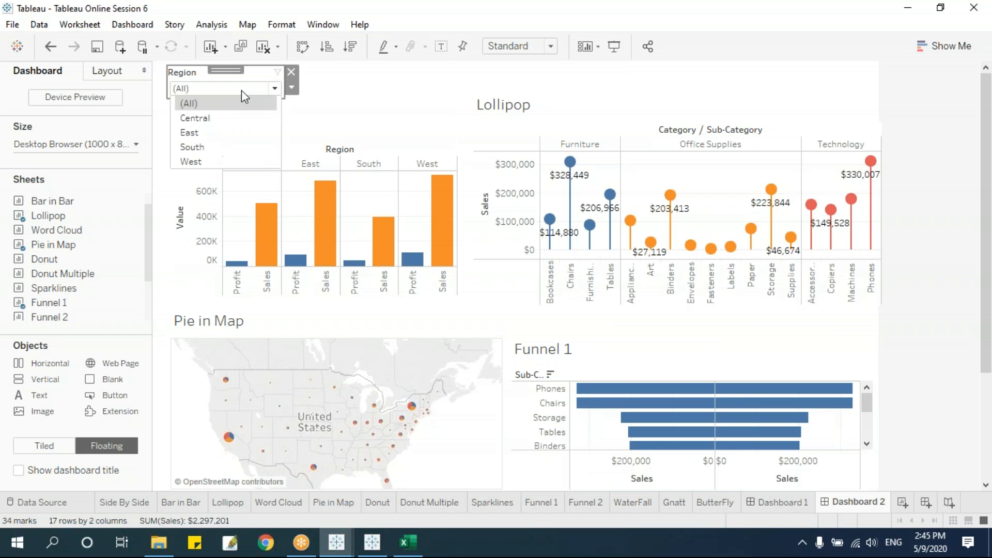
pyautogui.click(220, 120)
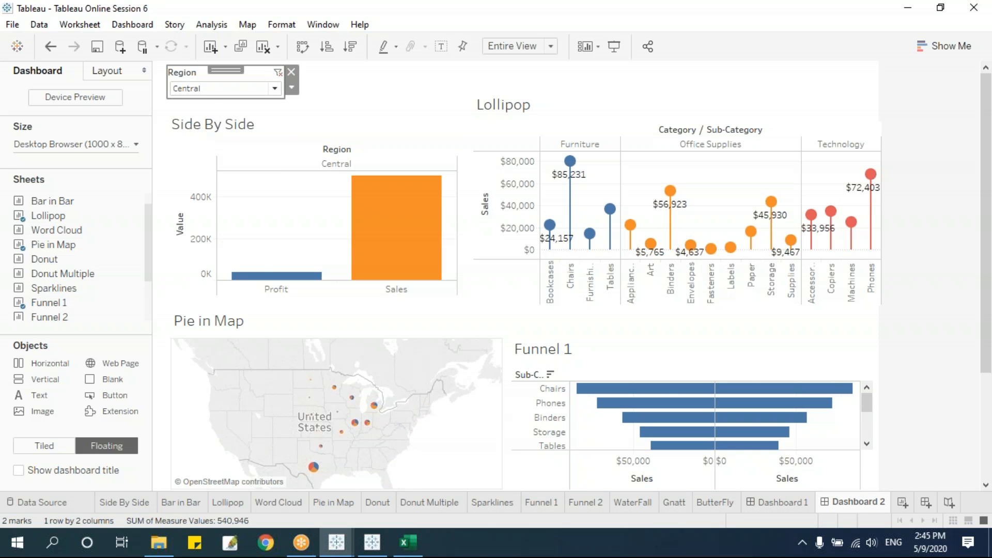
pyautogui.click(219, 89)
pyautogui.click(215, 160)
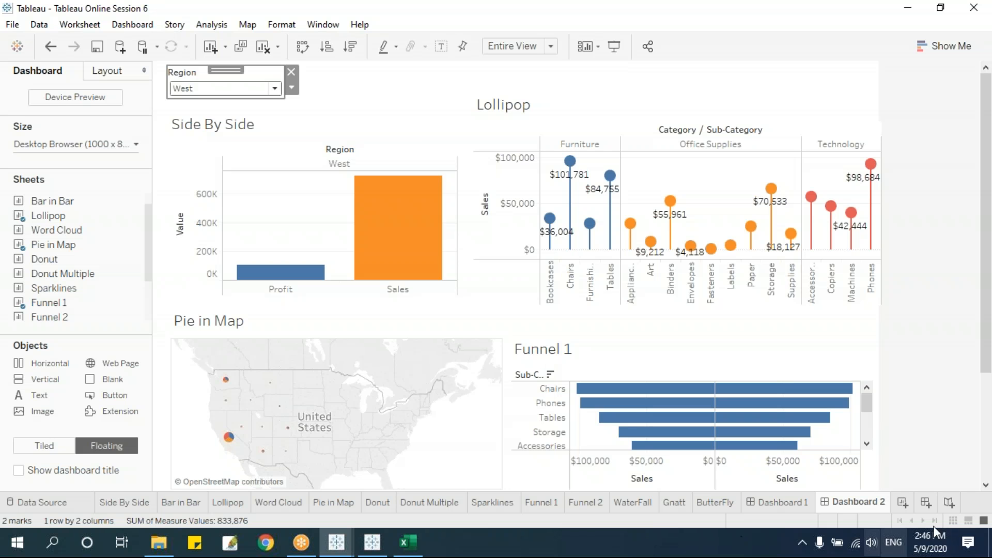
pyautogui.click(902, 503)
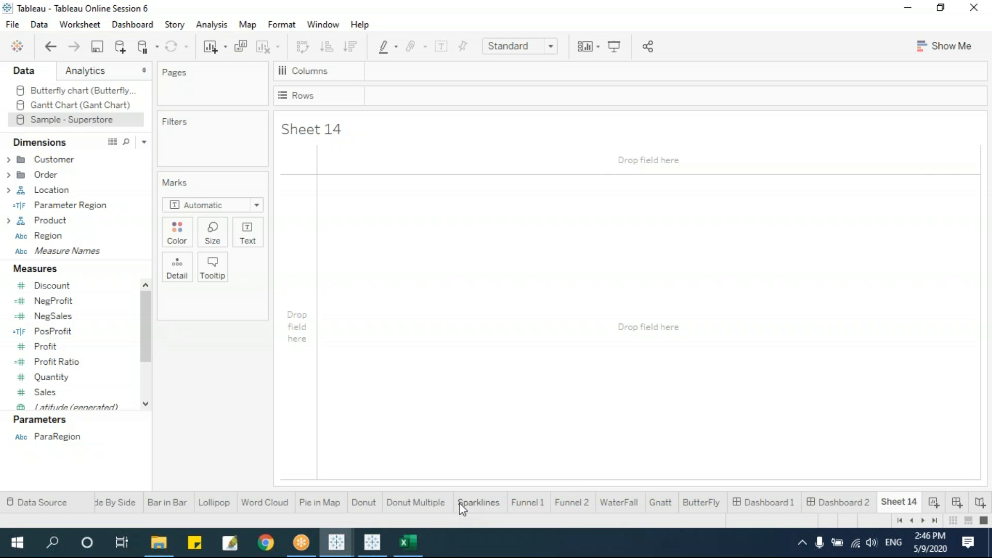
# Create an empty Dashboard 3, shown on a Generic Tablet (1024 x 768) preview.
pyautogui.click(853, 504)
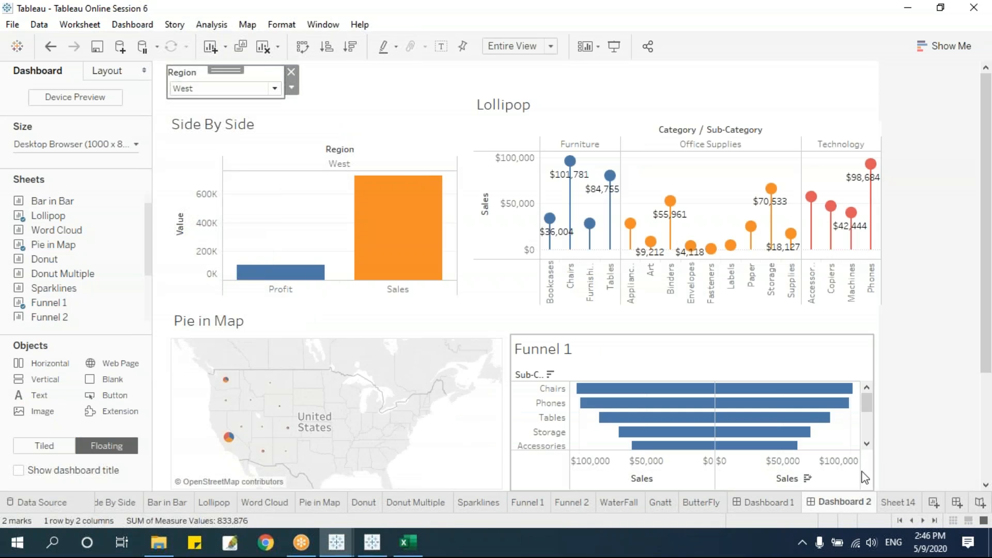
pyautogui.click(894, 501)
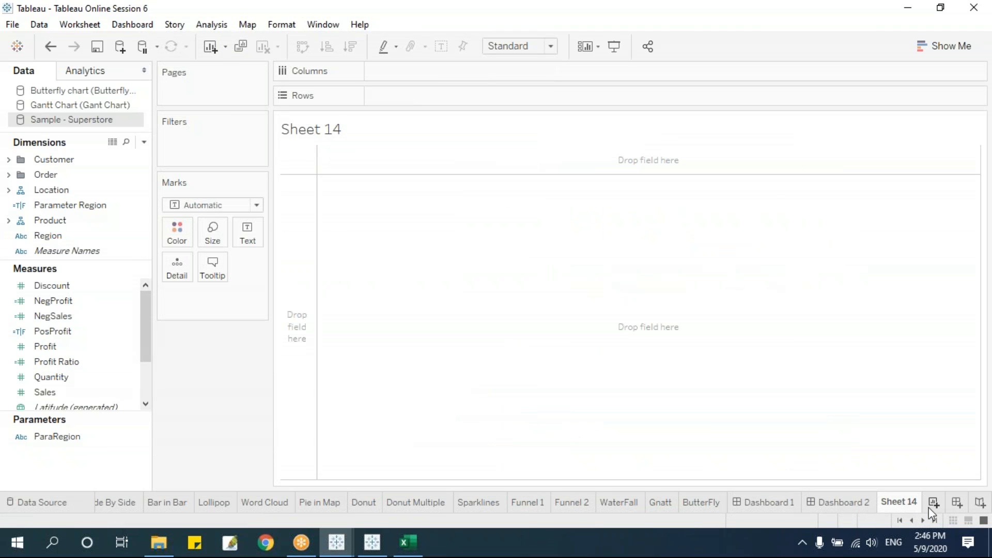
pyautogui.click(957, 501)
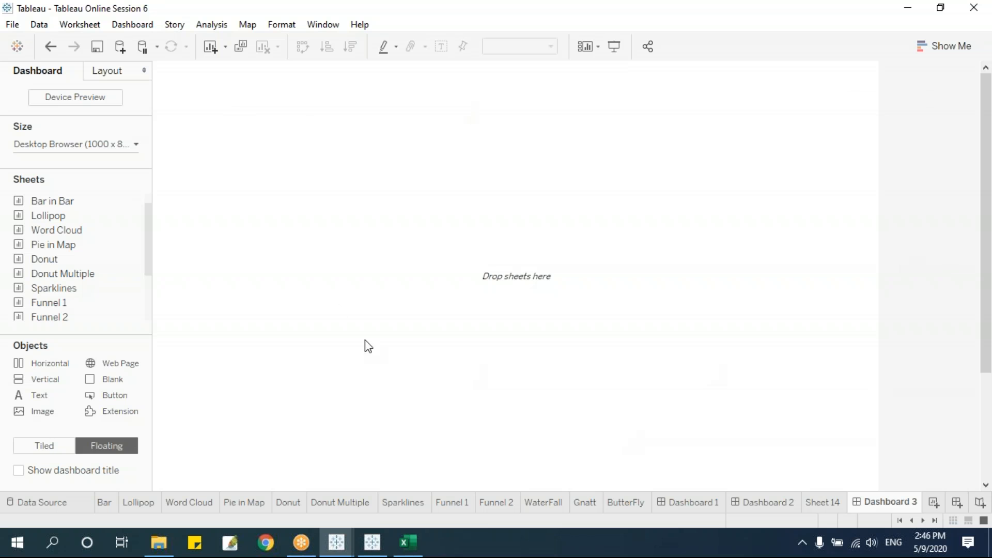
pyautogui.moveTo(341, 545)
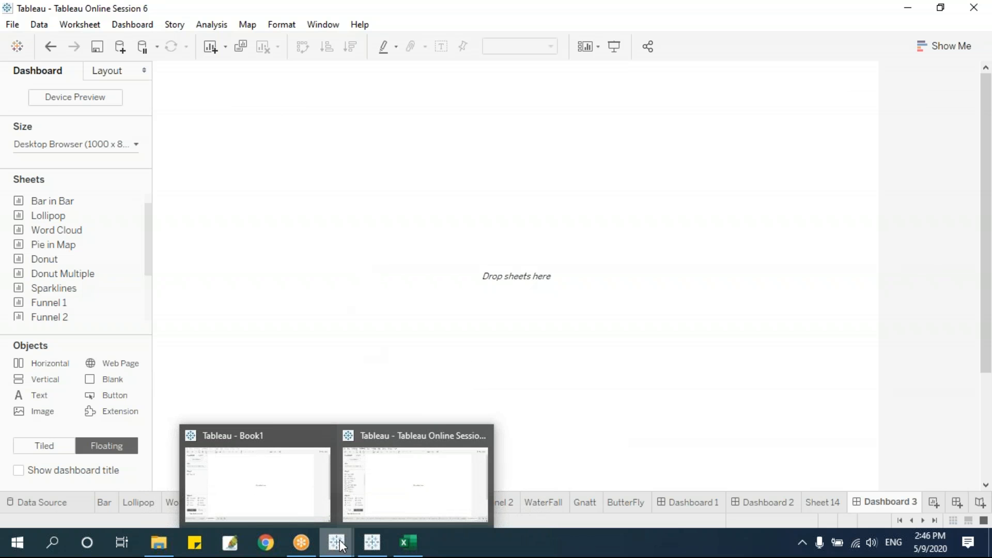
# Turn on Device Preview with device type Phone and model iPhone 7 Plus (414 x 736).
pyautogui.click(74, 97)
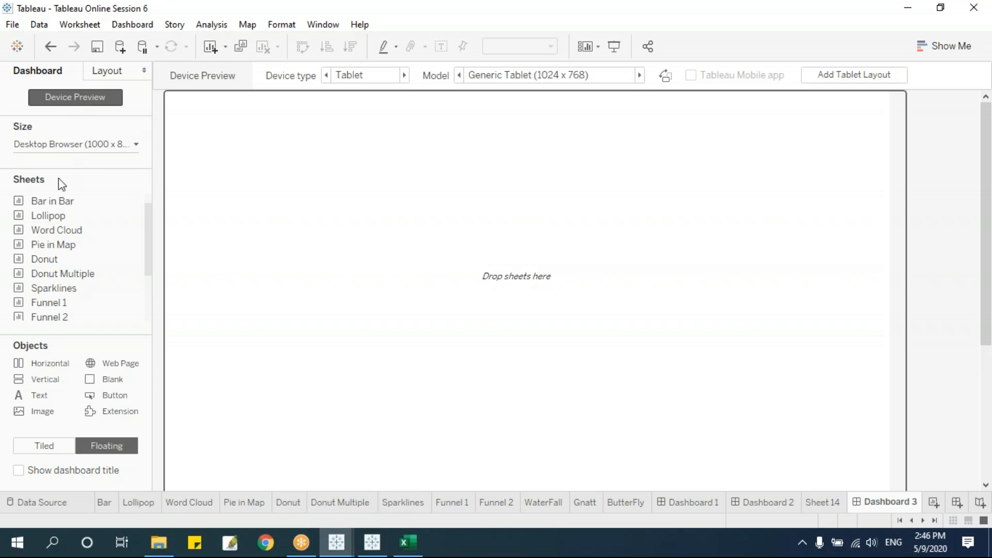
pyautogui.click(405, 75)
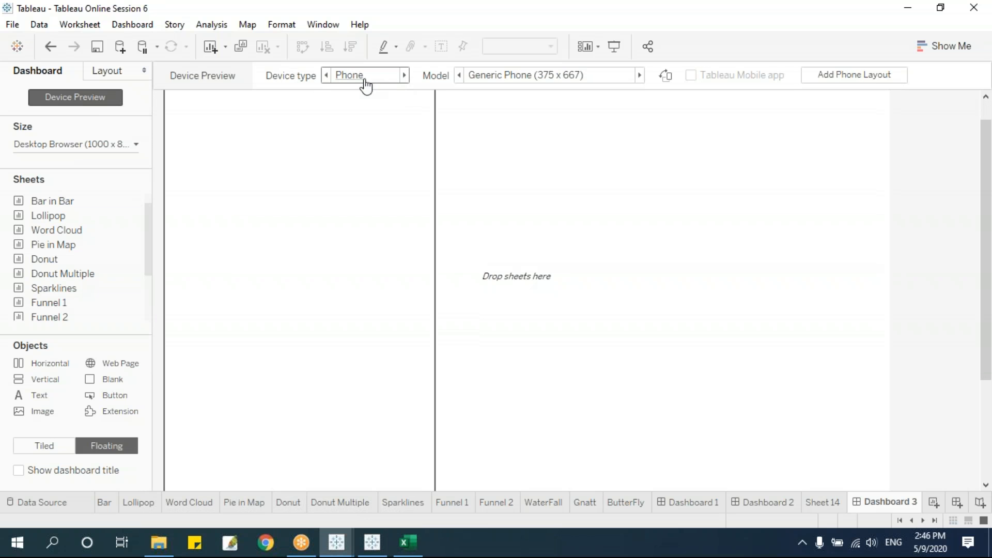
pyautogui.click(383, 79)
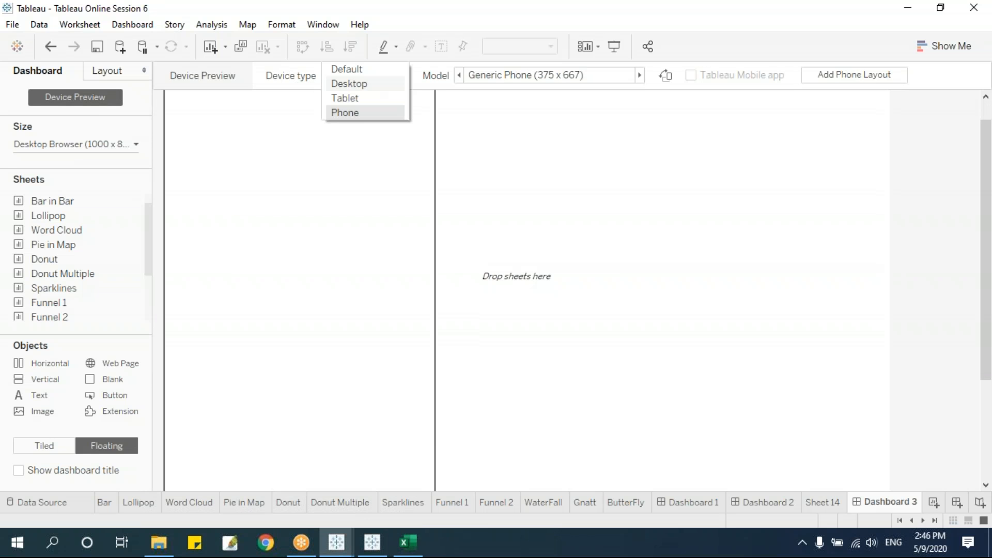
pyautogui.click(362, 117)
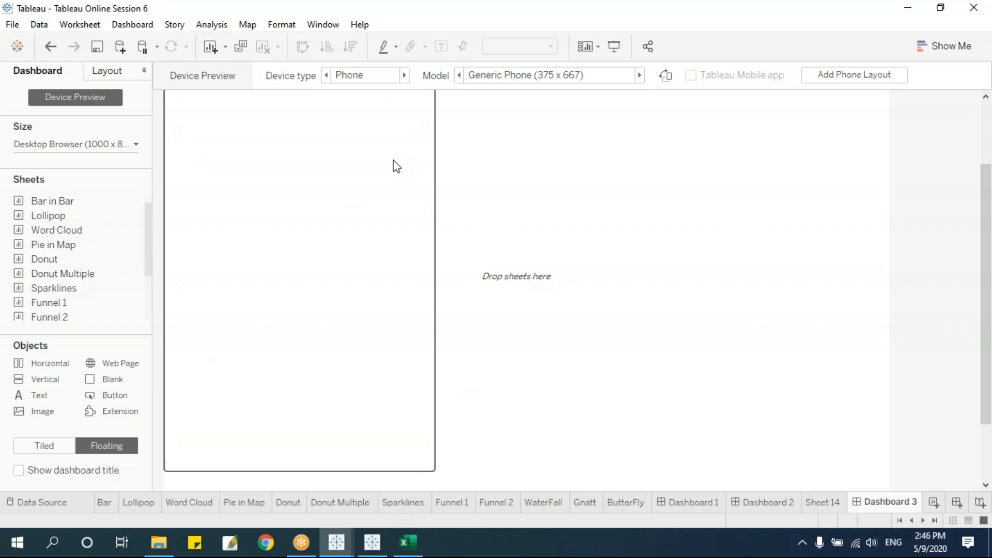
pyautogui.click(579, 80)
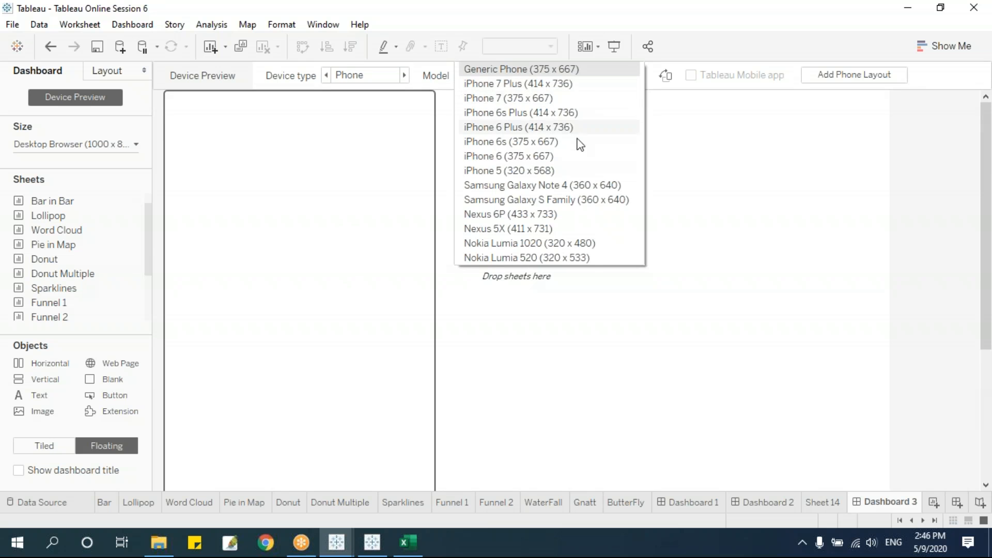
pyautogui.click(570, 84)
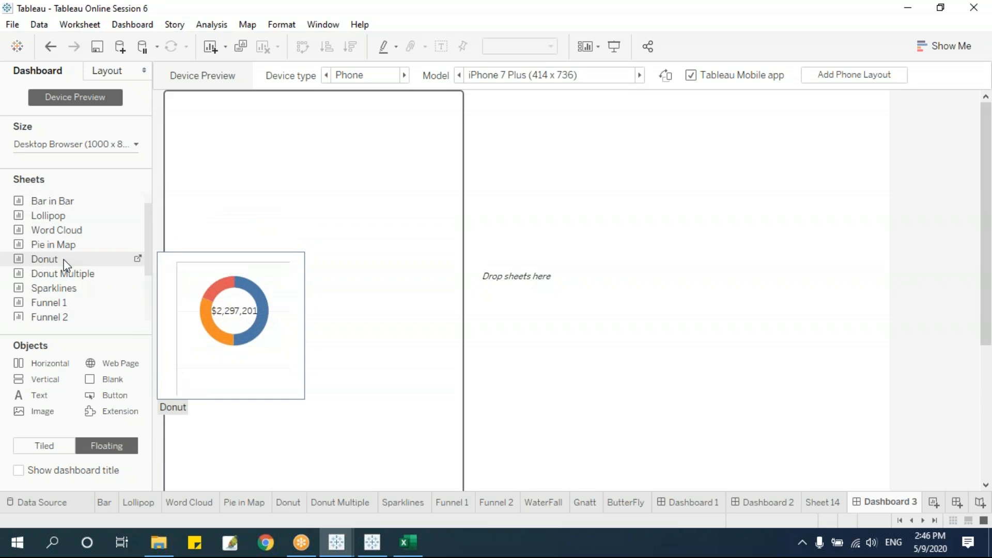
# Place Donut Multiple enlarged at the layout's top-left, then add Sparklines below it and enlarge it.
pyautogui.moveTo(76, 280); pyautogui.dragTo(379, 323)
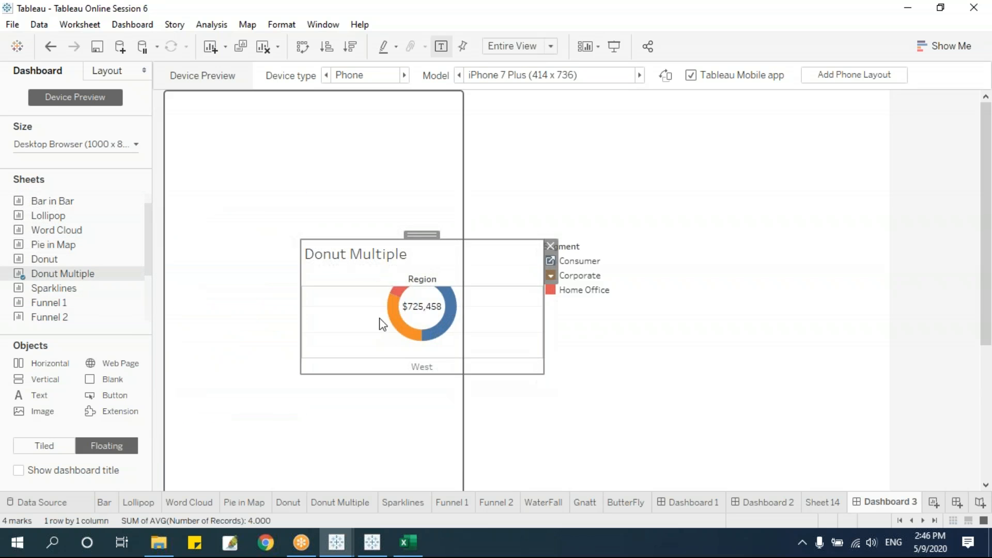
pyautogui.moveTo(429, 235); pyautogui.dragTo(299, 95)
pyautogui.moveTo(411, 233); pyautogui.dragTo(457, 246)
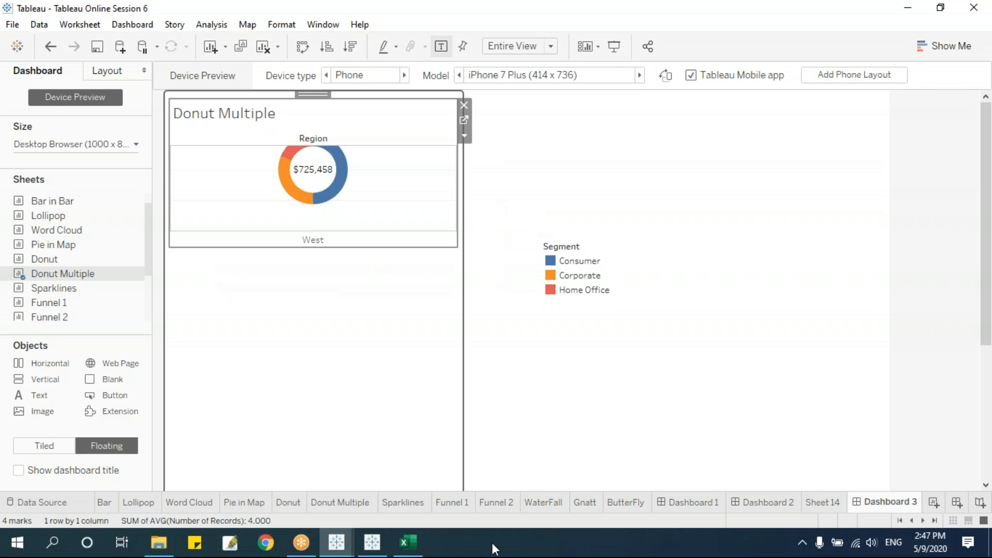
pyautogui.click(352, 346)
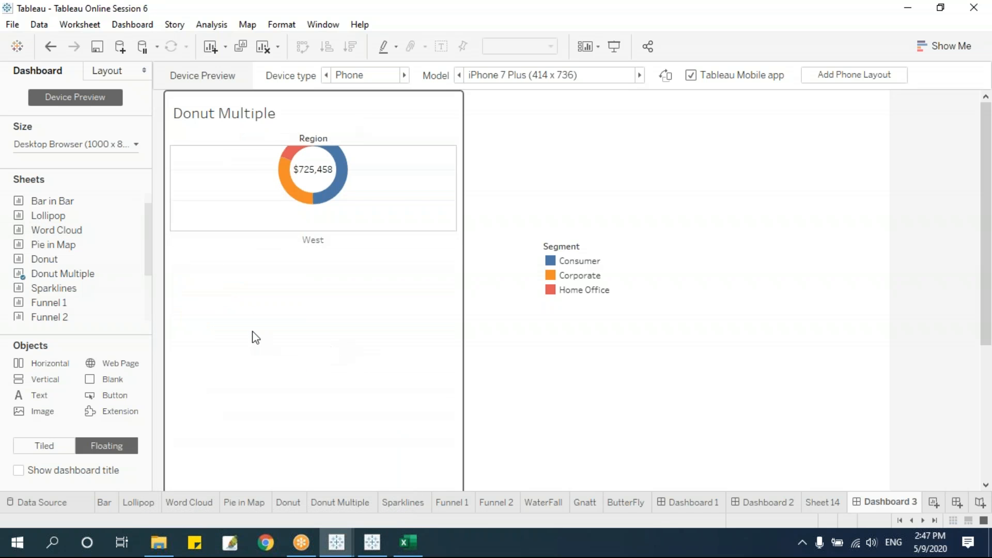
pyautogui.moveTo(140, 288); pyautogui.dragTo(302, 236)
pyautogui.moveTo(413, 373); pyautogui.dragTo(449, 454)
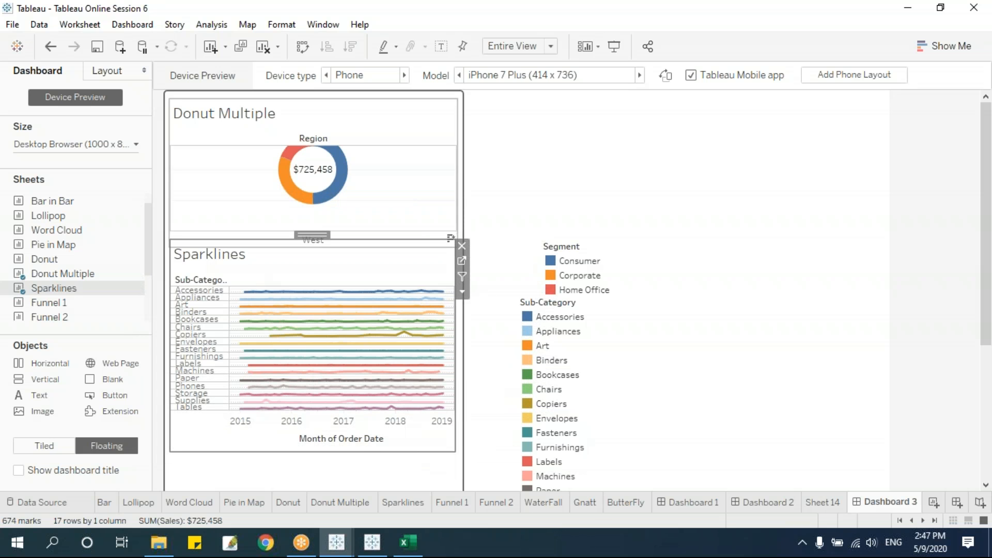
# Switch the preview to Desktop and remove the Segment and Sub-Category legends.
pyautogui.click(392, 78)
pyautogui.click(376, 83)
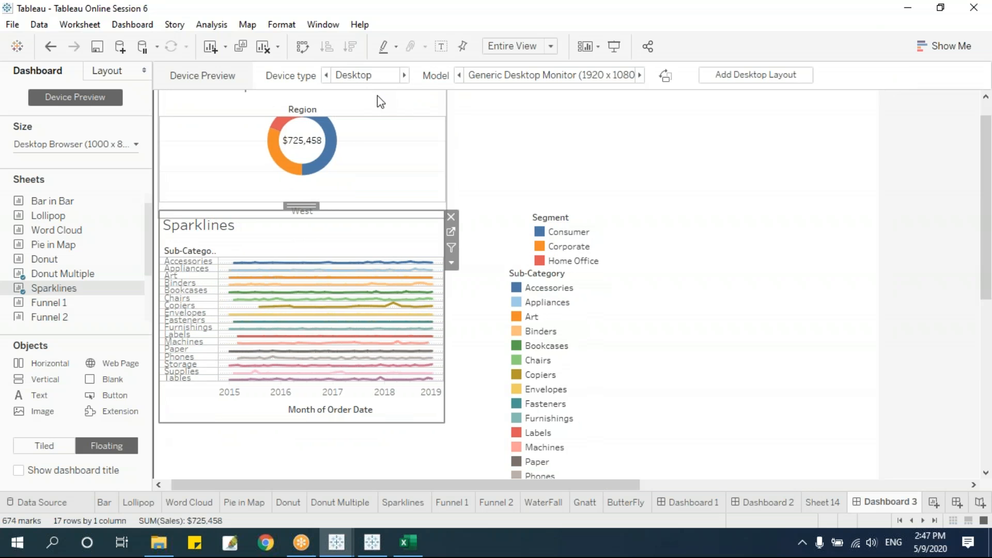
pyautogui.click(713, 186)
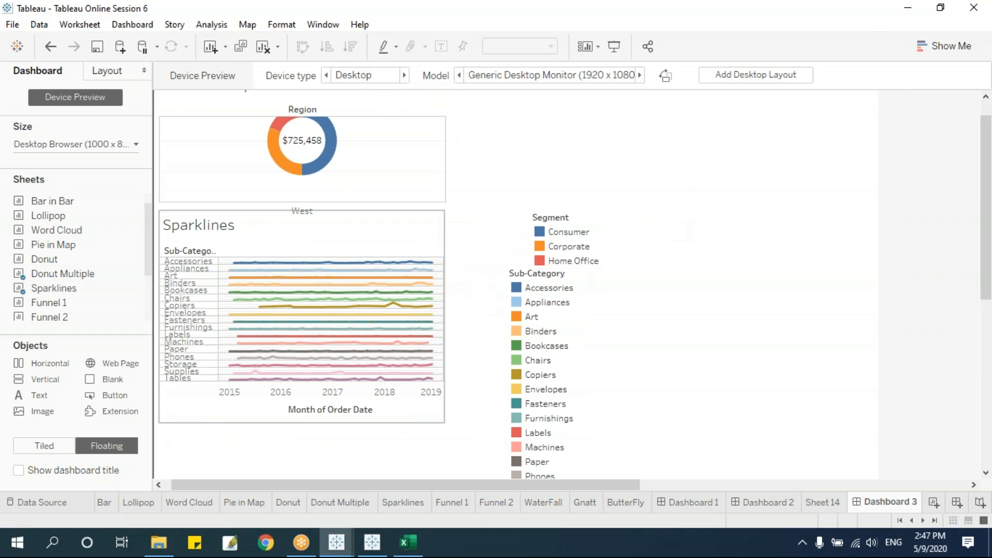
pyautogui.click(611, 219)
pyautogui.click(641, 217)
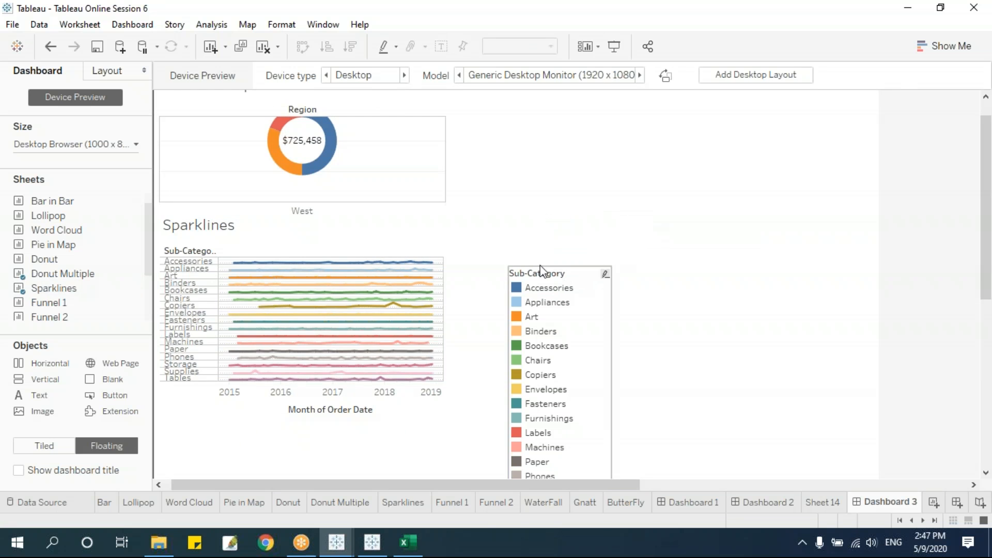
pyautogui.click(543, 272)
pyautogui.click(618, 273)
# Move Sparklines to the upper right, extend Donut Multiple downward, and add a Monthly Report text box.
pyautogui.click(286, 243)
pyautogui.moveTo(302, 205); pyautogui.dragTo(610, 96)
pyautogui.click(363, 143)
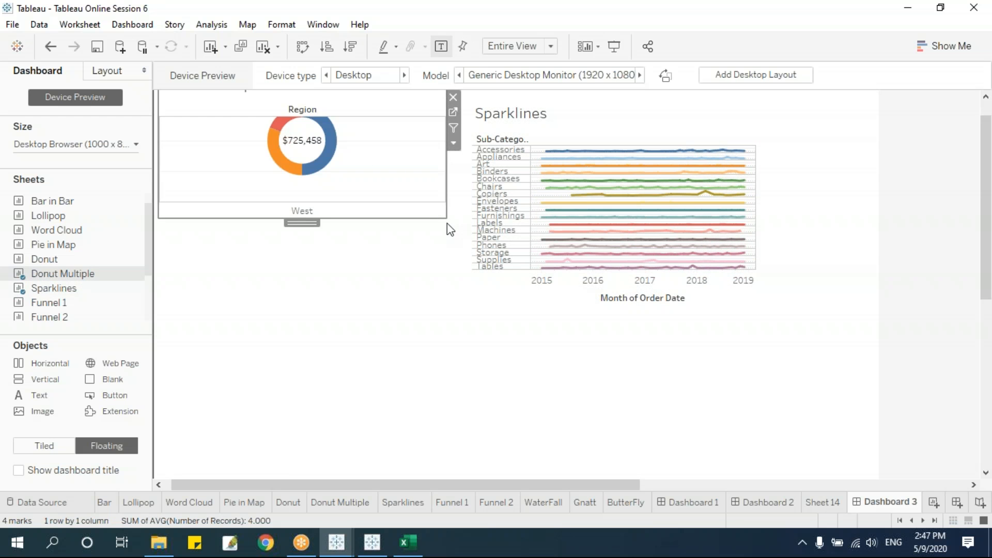
pyautogui.moveTo(444, 216); pyautogui.dragTo(458, 342)
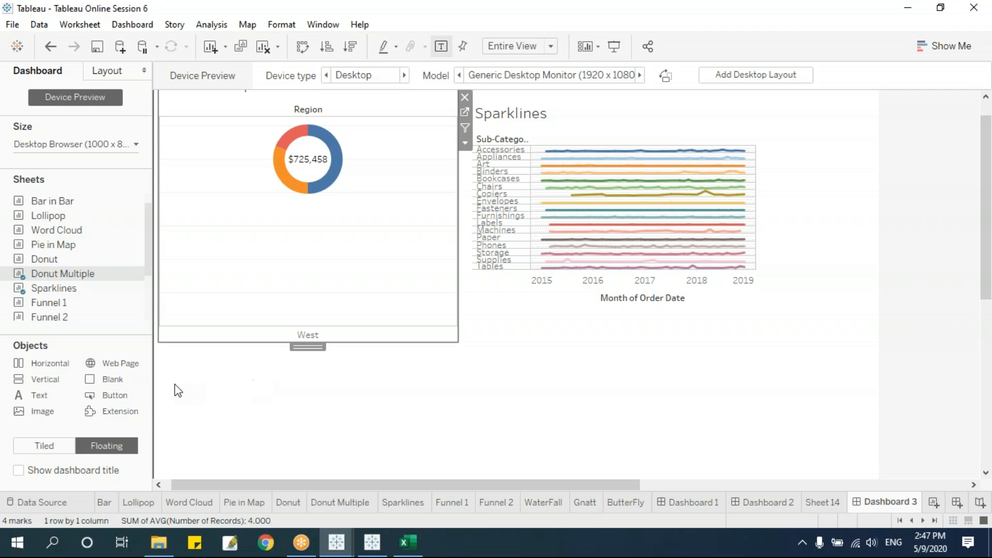
pyautogui.moveTo(49, 402); pyautogui.dragTo(551, 382)
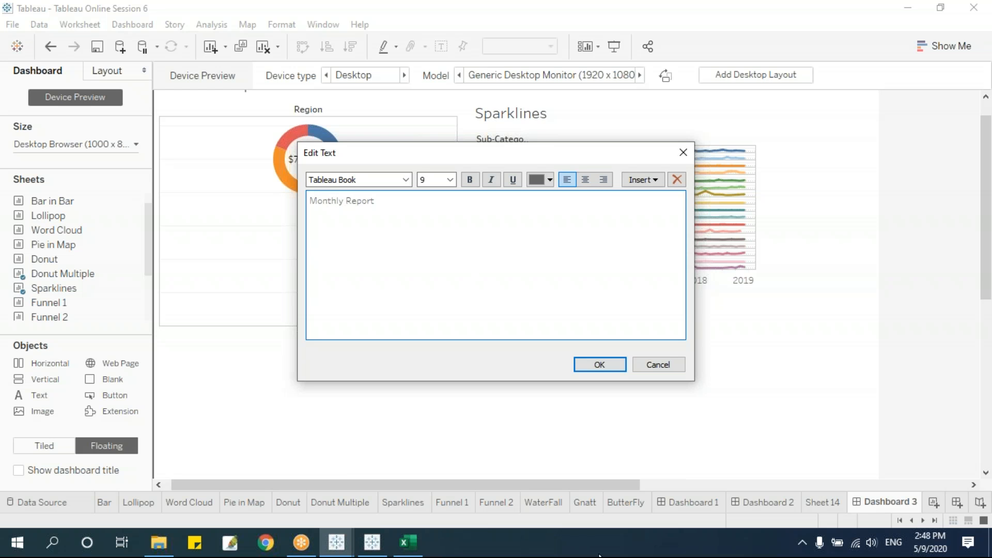
# Format the 'Monthly Report' text as bold Arial, size 15, and confirm it.
pyautogui.moveTo(466, 200); pyautogui.dragTo(166, 185)
pyautogui.click(470, 180)
pyautogui.click(407, 181)
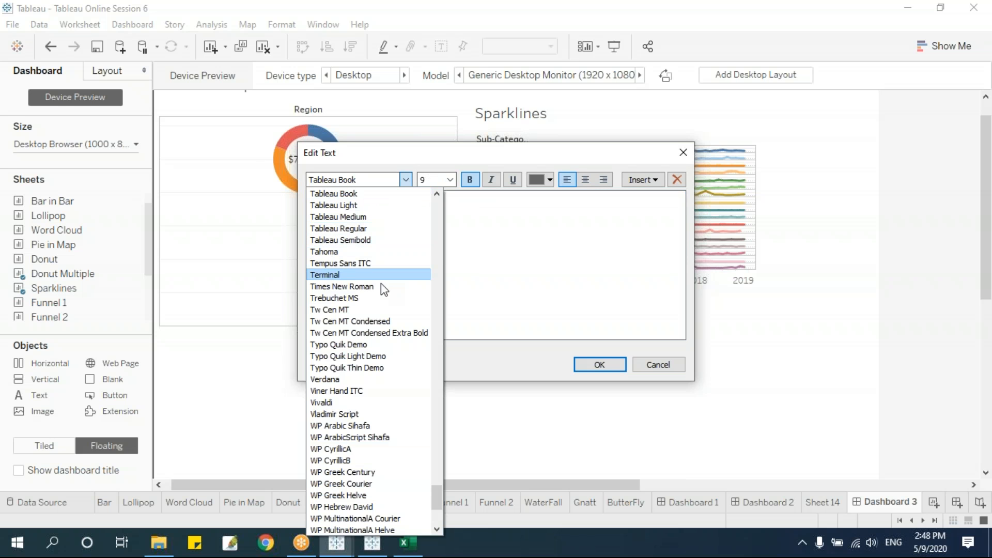
pyautogui.click(403, 414)
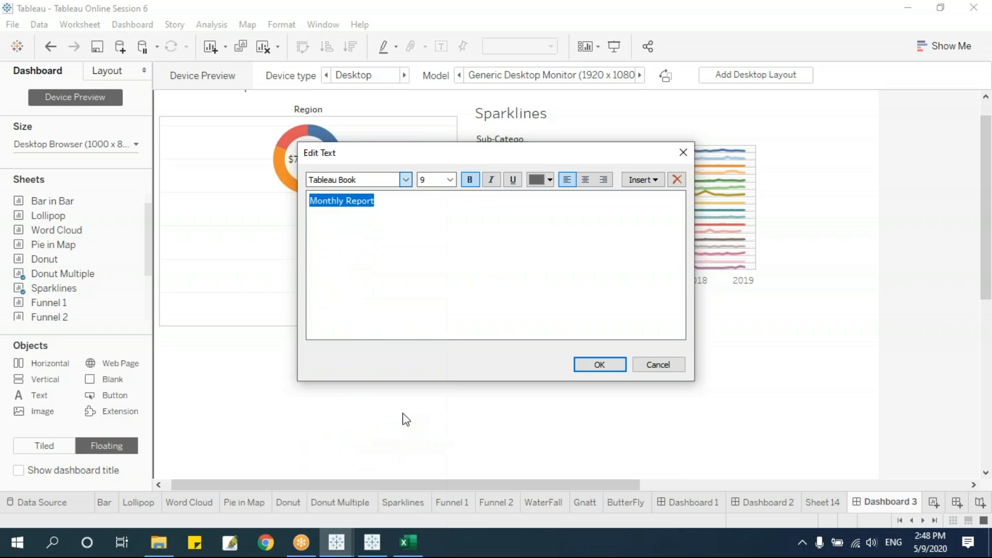
pyautogui.click(405, 179)
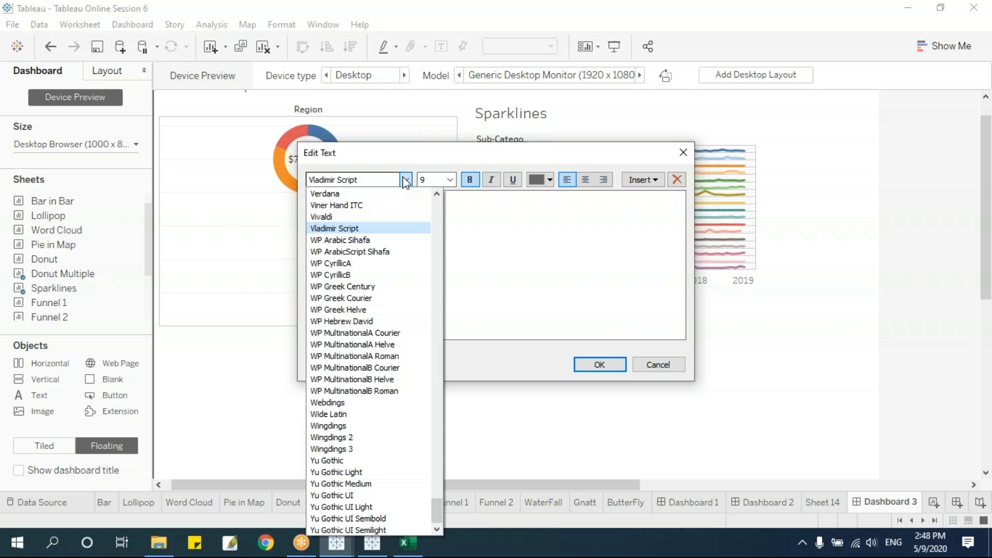
pyautogui.scroll(7, 385, 456)
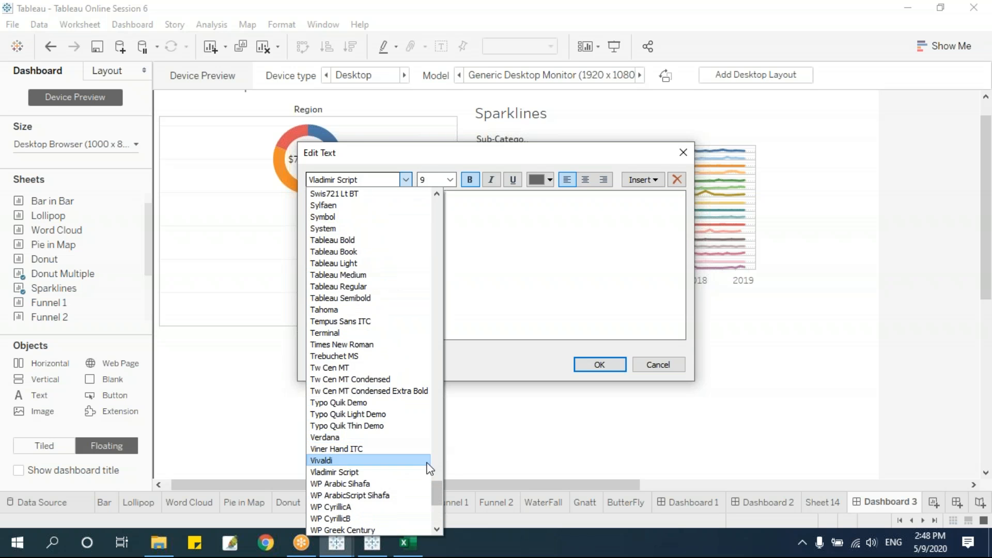
pyautogui.moveTo(436, 486); pyautogui.dragTo(428, 171)
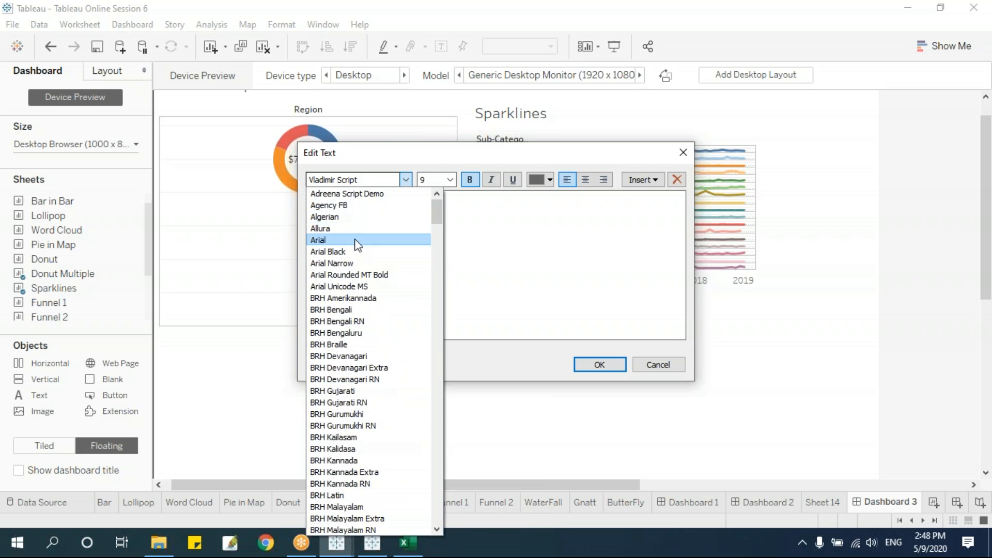
pyautogui.click(356, 239)
pyautogui.click(450, 181)
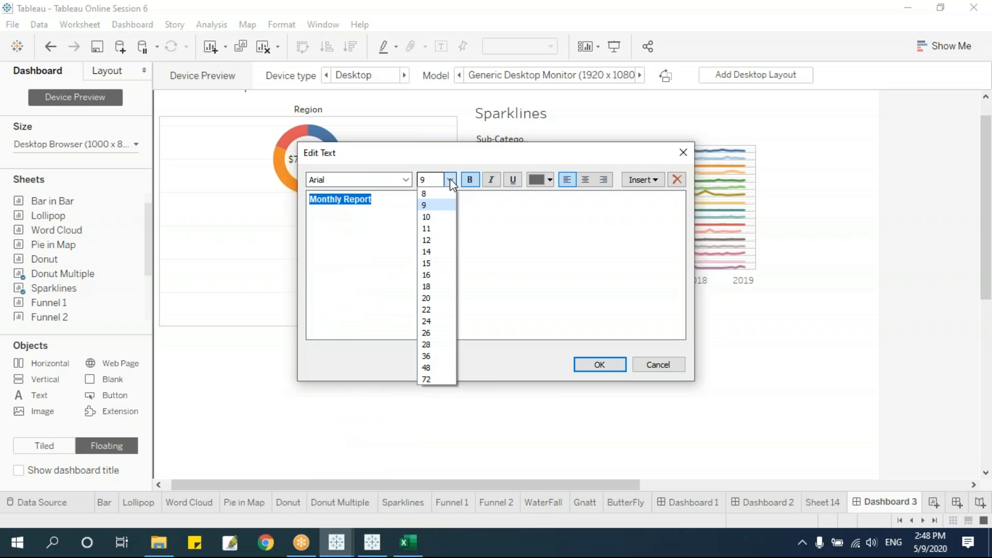
pyautogui.click(438, 266)
pyautogui.click(599, 365)
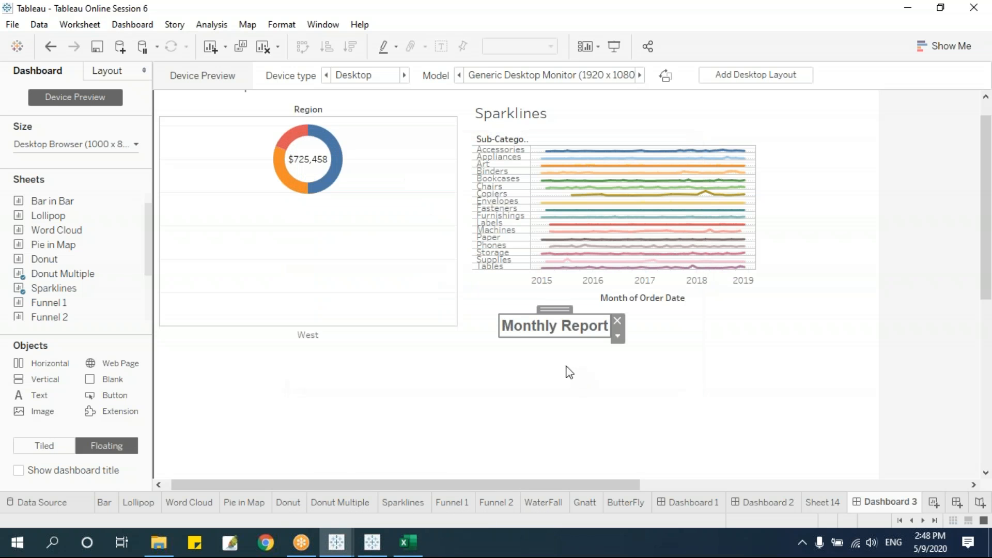
# Move the Monthly Report title to the top-left and drop Donut Multiple below it.
pyautogui.moveTo(551, 333); pyautogui.dragTo(215, 93)
pyautogui.click(295, 113)
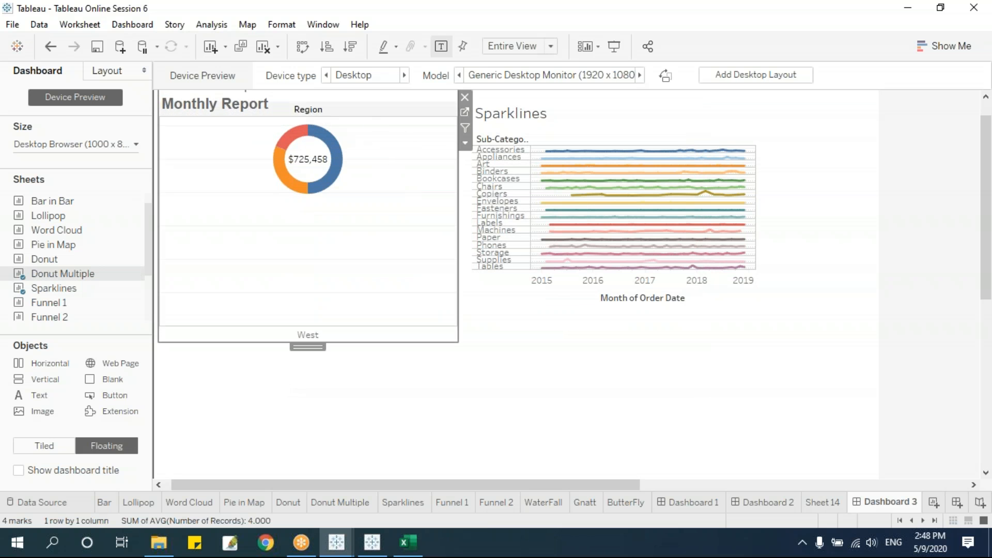
pyautogui.scroll(1, 426, 227)
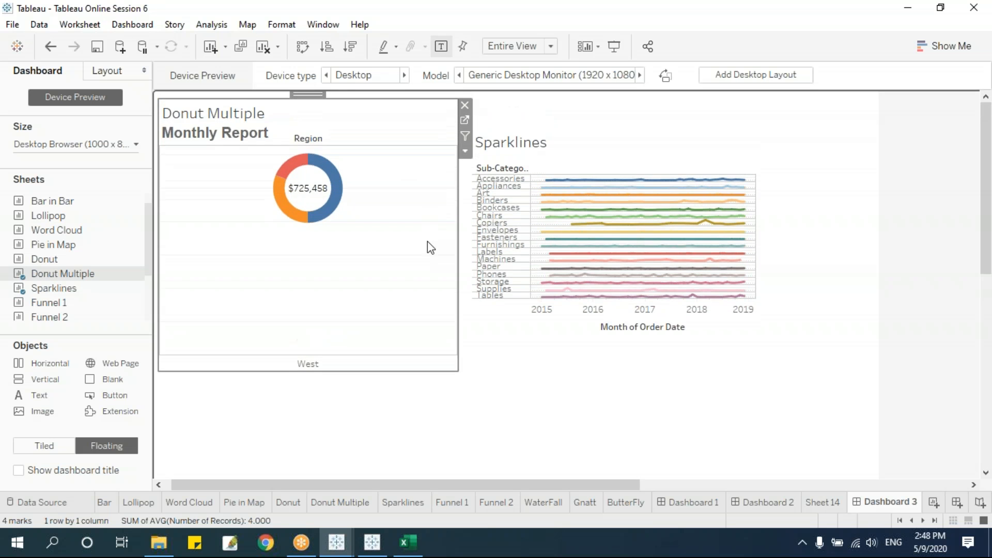
pyautogui.moveTo(315, 93); pyautogui.dragTo(316, 154)
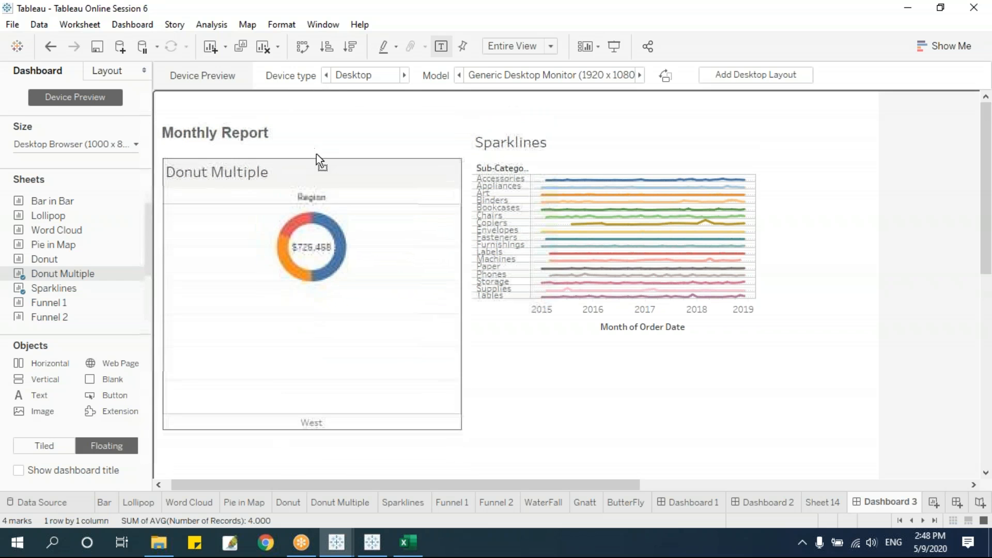
# Lower Sparklines to line up with Donut Multiple, then create a new Dashboard 4.
pyautogui.click(575, 138)
pyautogui.moveTo(612, 121); pyautogui.dragTo(619, 195)
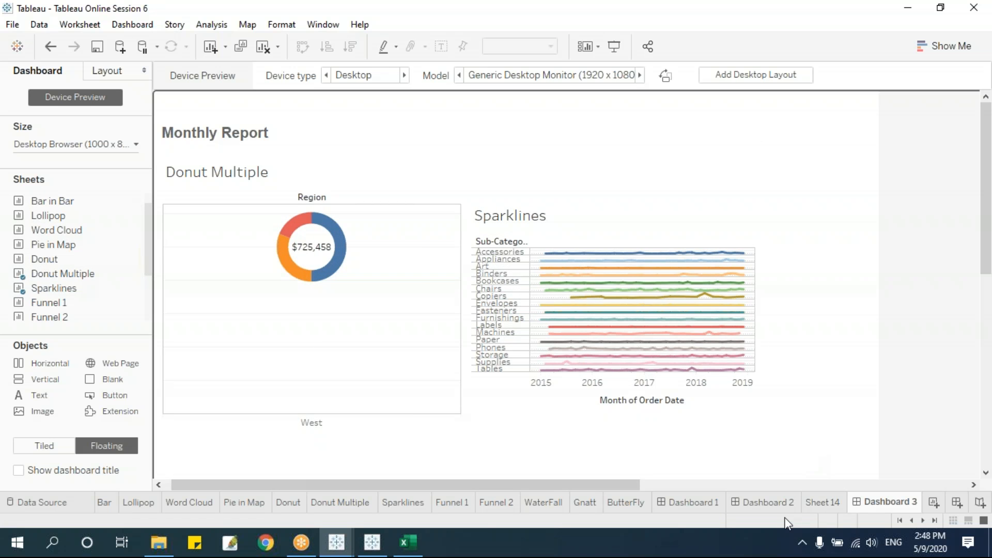
pyautogui.click(957, 502)
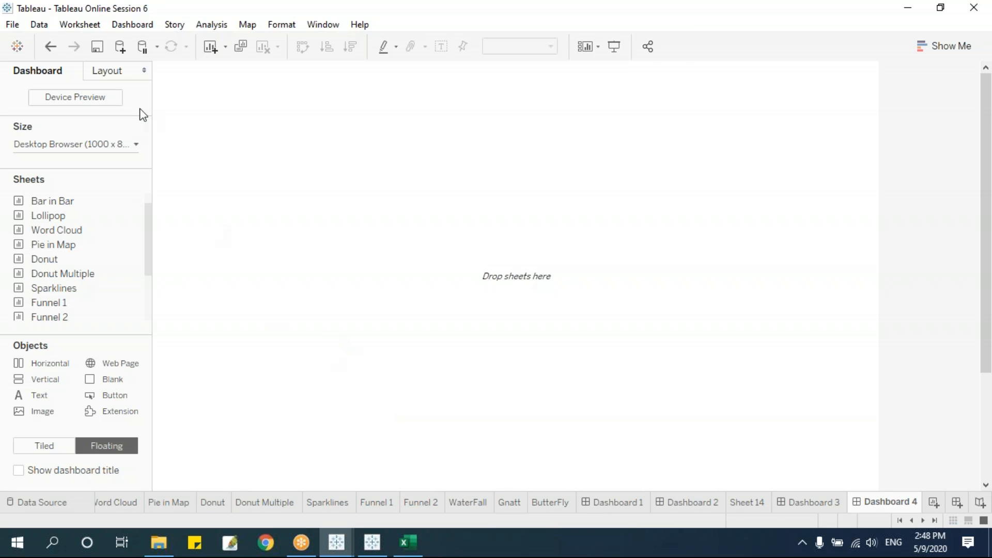
pyautogui.click(80, 25)
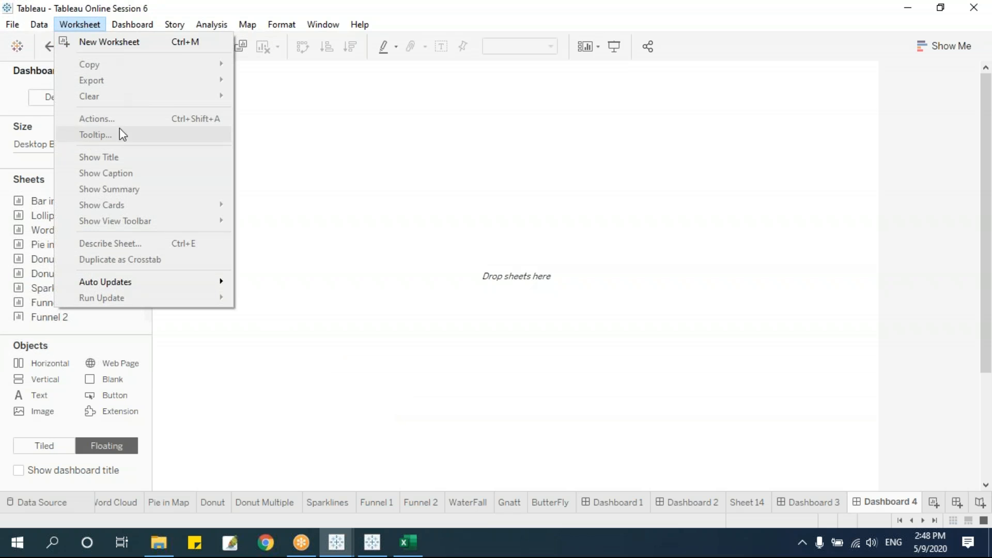
pyautogui.click(366, 156)
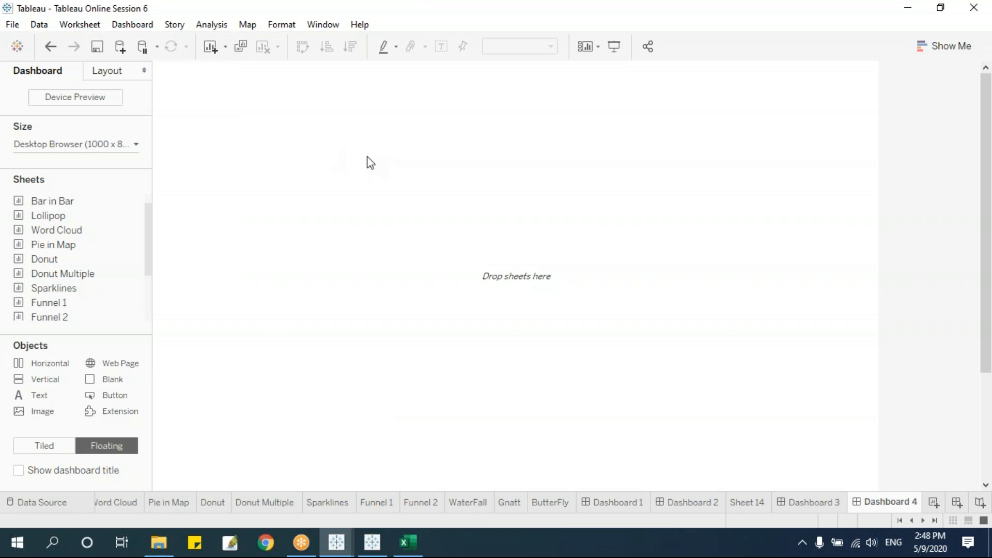
pyautogui.moveTo(337, 543)
pyautogui.moveTo(48, 216); pyautogui.dragTo(260, 283)
# On the Pie in Map worksheet, label the pies with Location > State.
pyautogui.click(136, 503)
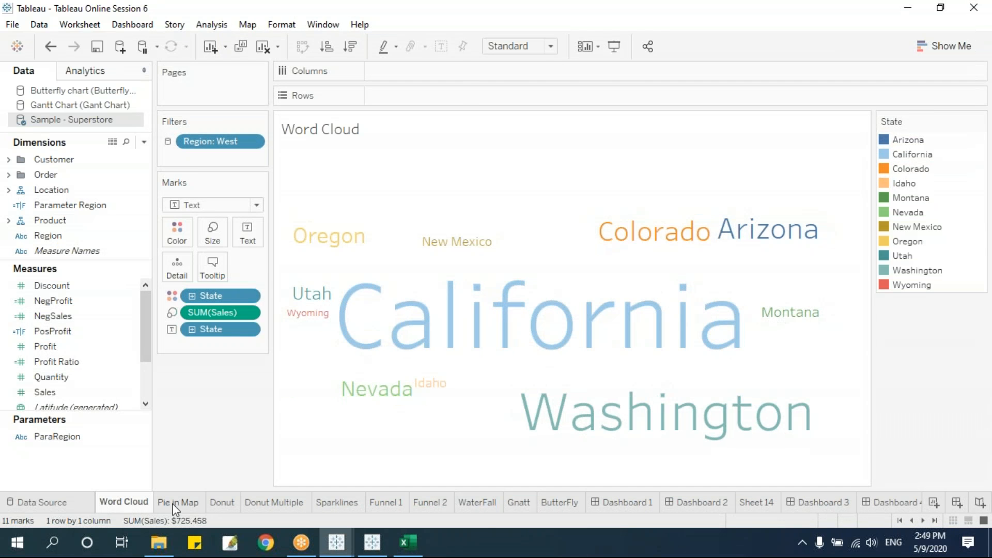
pyautogui.click(175, 504)
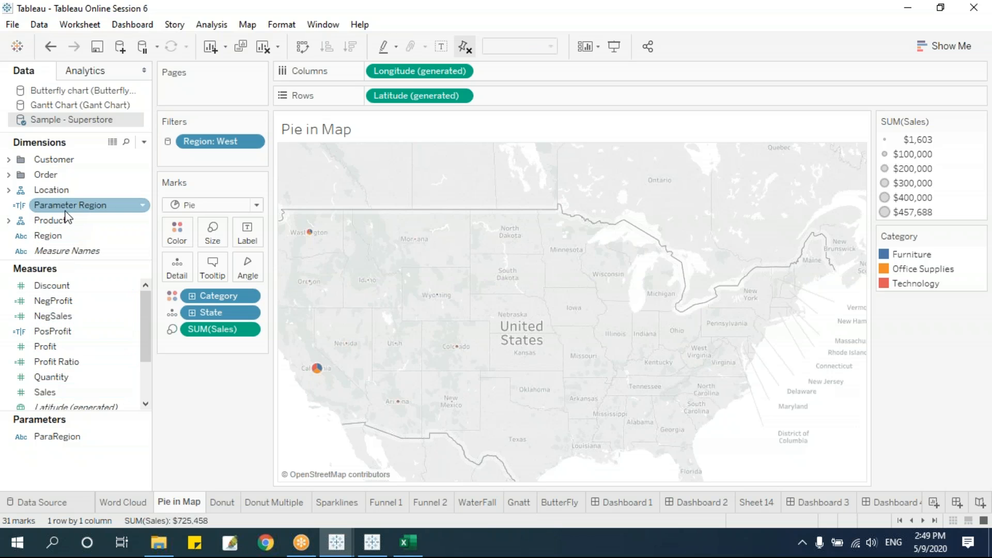
pyautogui.click(9, 221)
pyautogui.click(9, 191)
pyautogui.moveTo(73, 221); pyautogui.dragTo(248, 235)
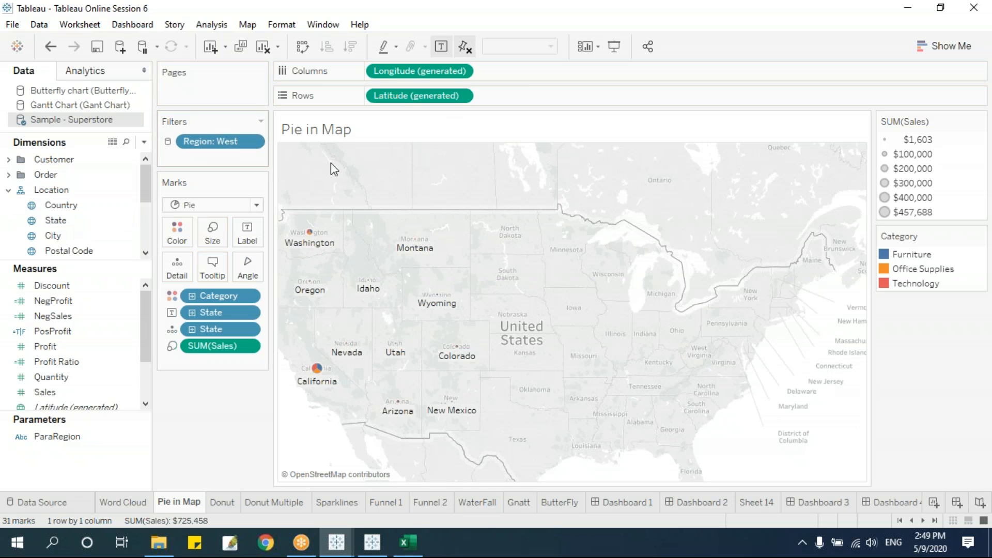
# Remove the Region: West filter from Pie in Map and return to Dashboard 4.
pyautogui.click(885, 507)
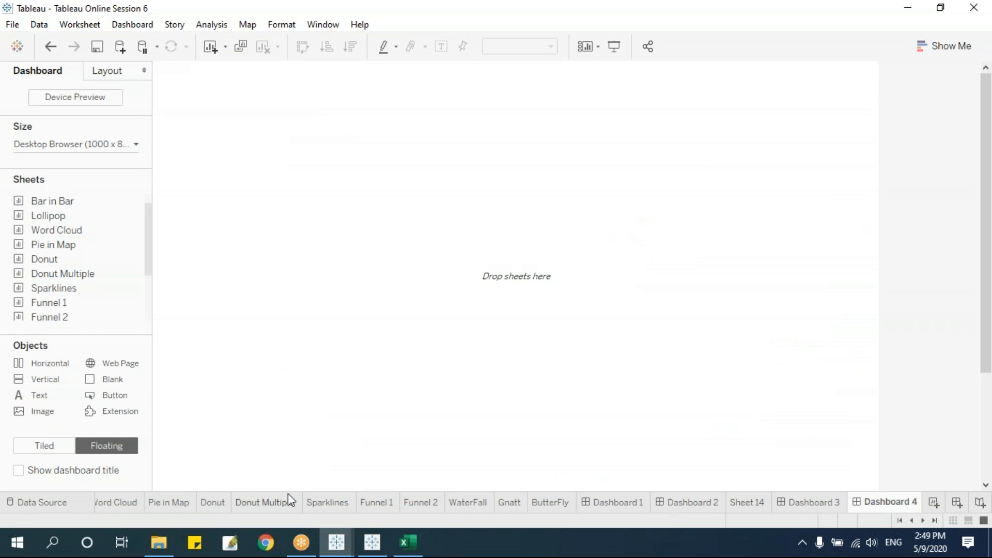
pyautogui.click(179, 508)
pyautogui.moveTo(225, 140); pyautogui.dragTo(211, 488)
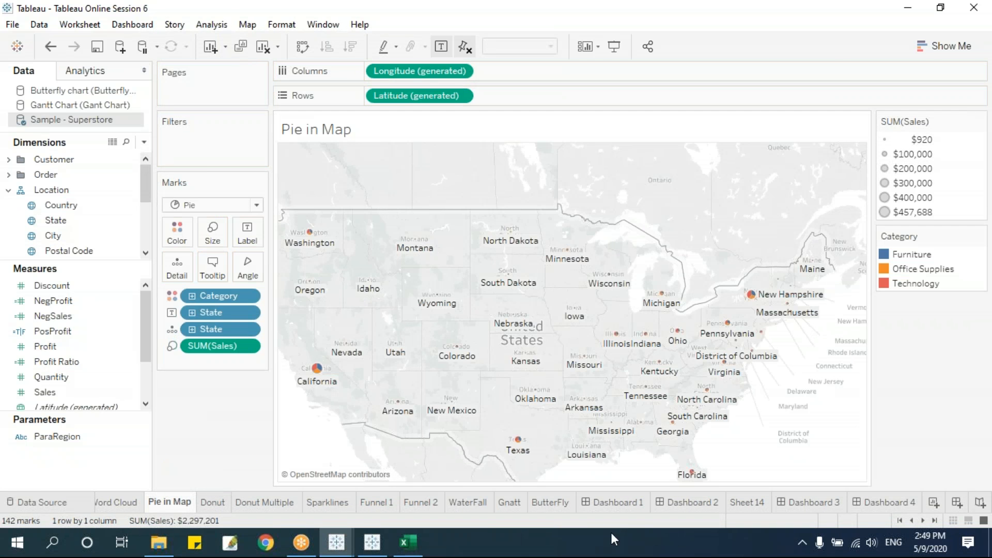
pyautogui.click(916, 504)
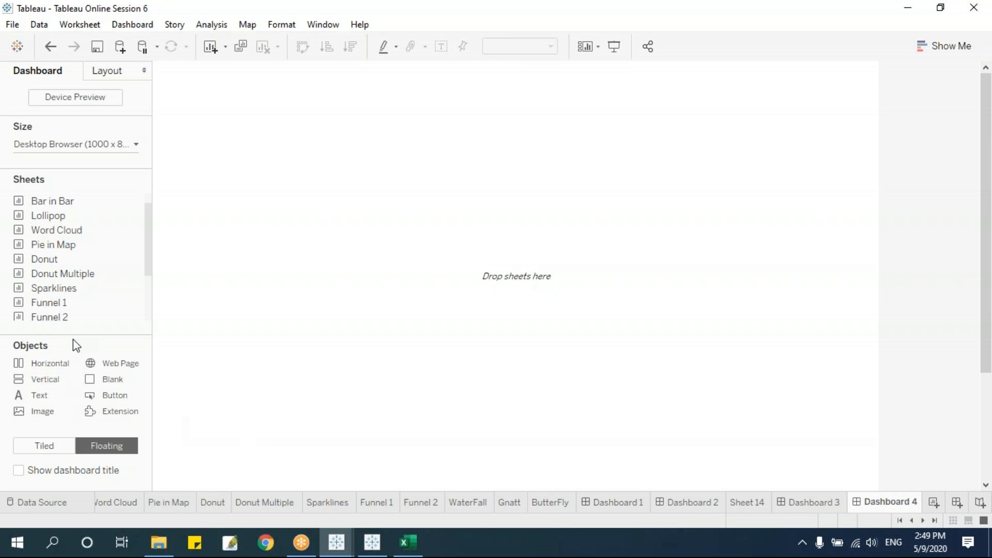
# Place Pie in Map on Dashboard 4 and remove its Sales and Category legends.
pyautogui.moveTo(60, 244); pyautogui.dragTo(449, 288)
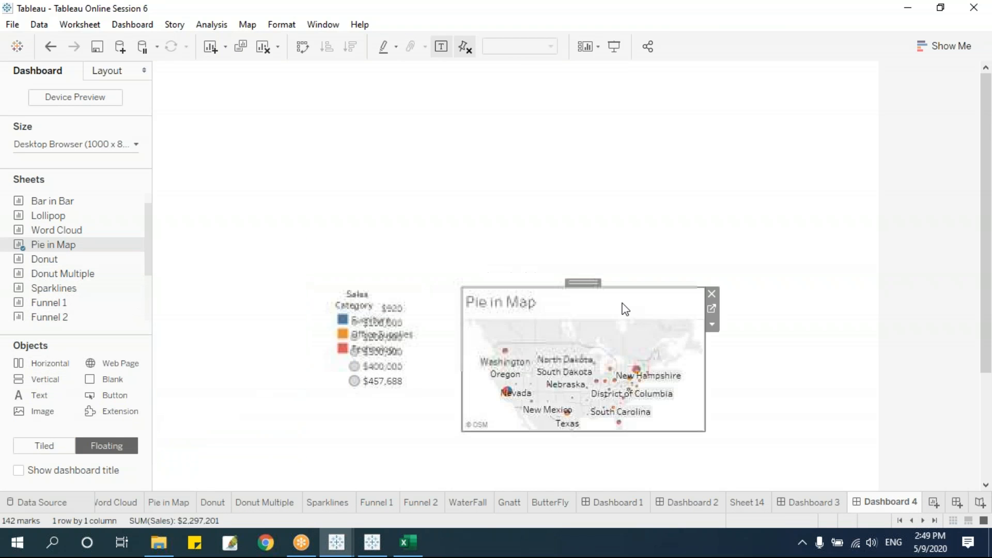
pyautogui.click(388, 310)
pyautogui.click(444, 298)
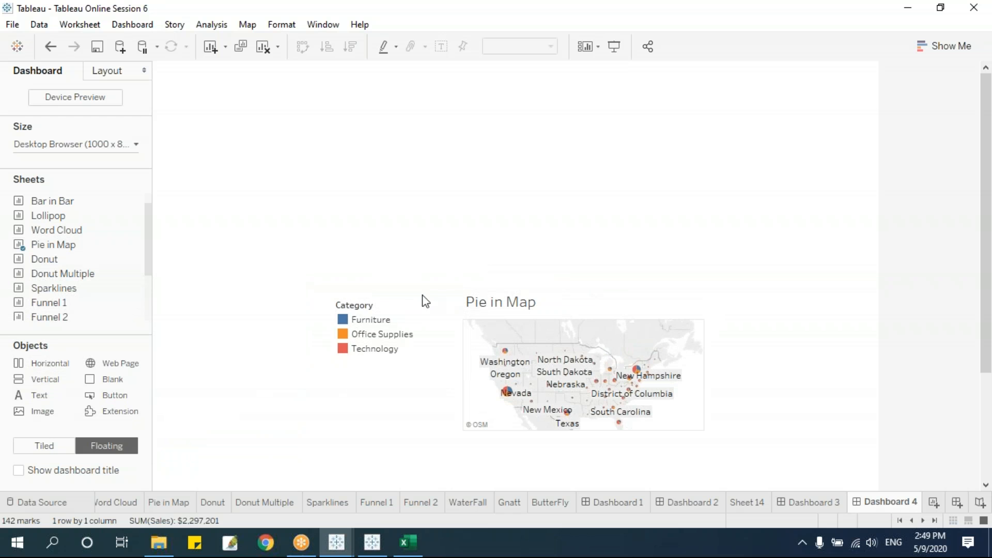
pyautogui.click(391, 306)
pyautogui.click(444, 308)
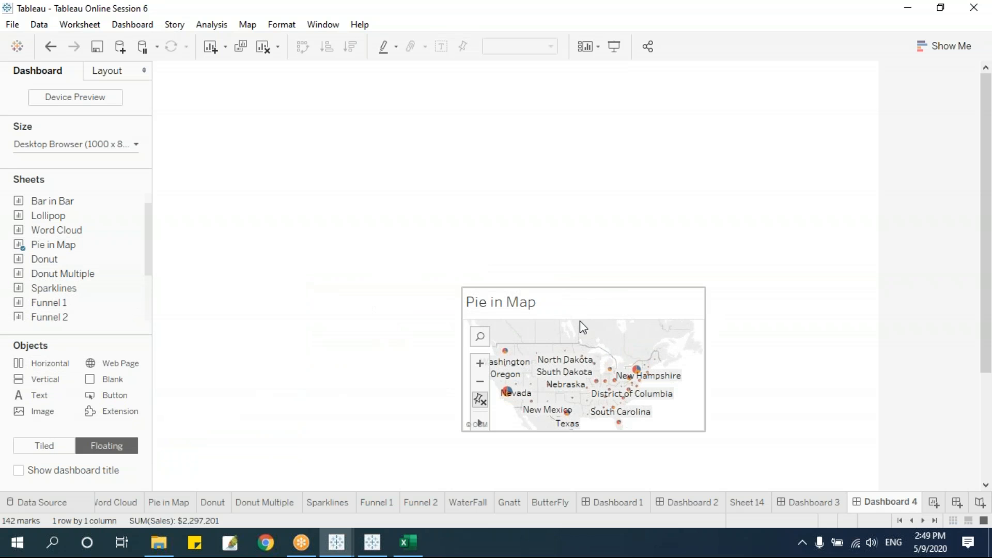
# Move the map to the top-left, stretch it across the width, and add a Web Page object.
pyautogui.click(590, 296)
pyautogui.moveTo(575, 284); pyautogui.dragTo(271, 71)
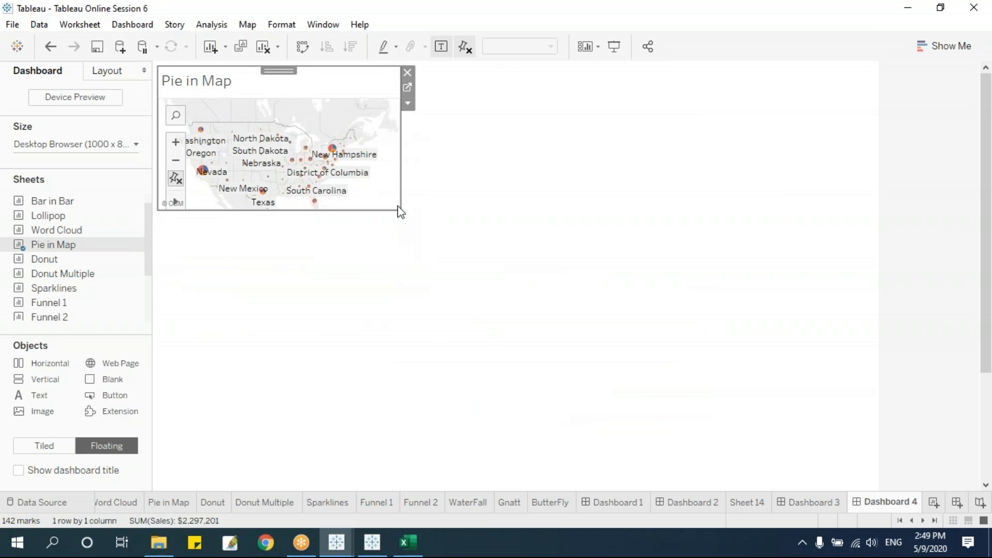
pyautogui.moveTo(400, 209); pyautogui.dragTo(868, 279)
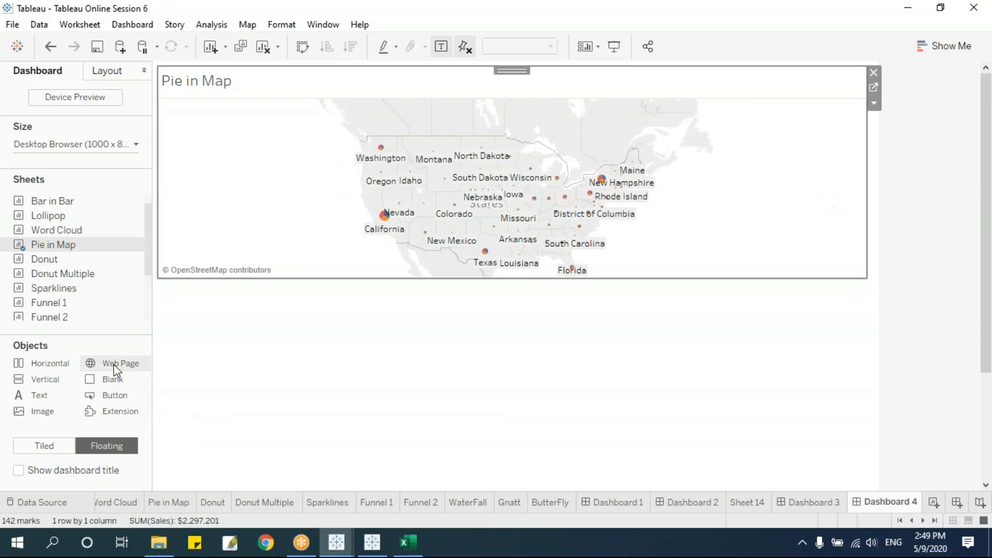
pyautogui.moveTo(113, 365); pyautogui.dragTo(357, 331)
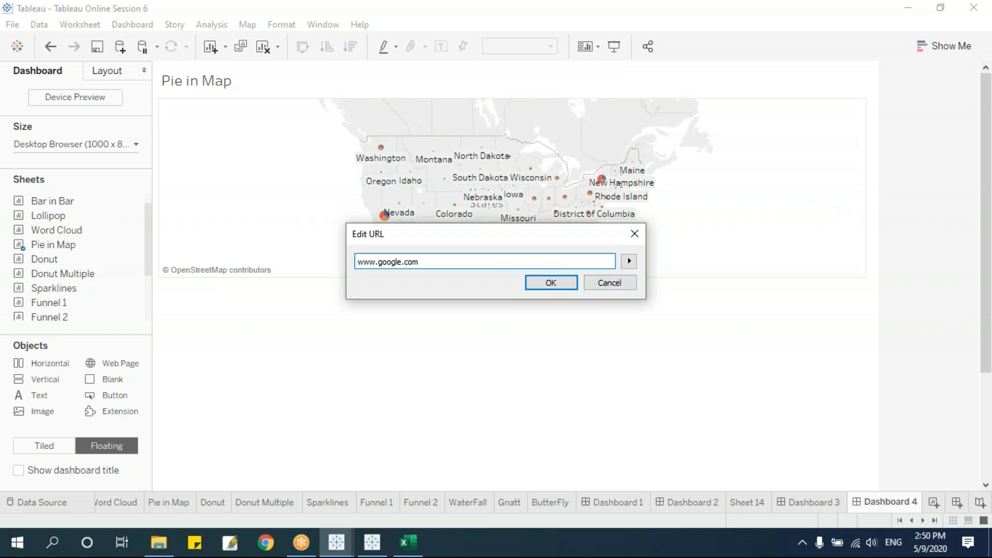
pyautogui.click(565, 282)
pyautogui.moveTo(444, 298); pyautogui.dragTo(285, 285)
pyautogui.moveTo(402, 426); pyautogui.dragTo(865, 493)
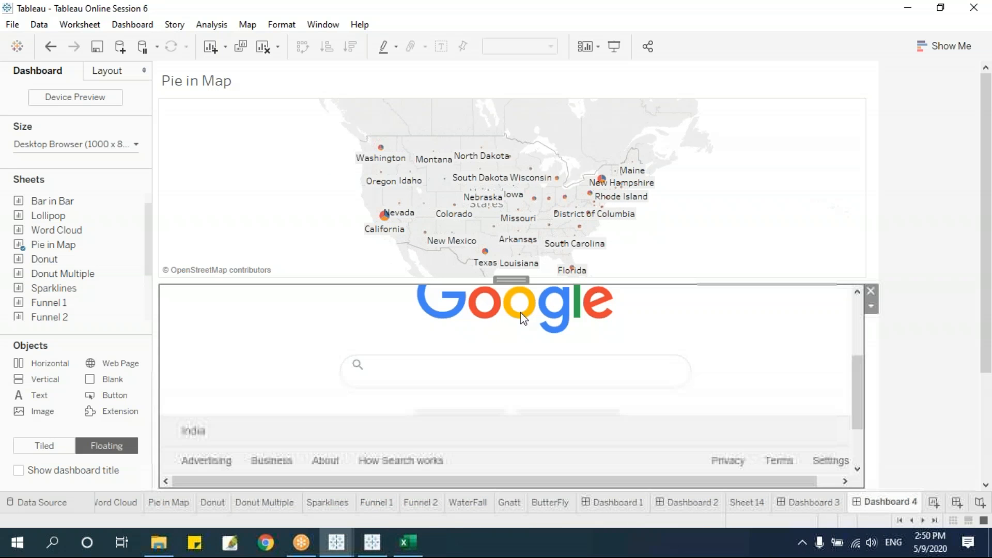
# Put map and Google page side by side: map half-width and taller, page reaching the top.
pyautogui.click(861, 250)
pyautogui.moveTo(867, 277); pyautogui.dragTo(425, 265)
pyautogui.click(451, 286)
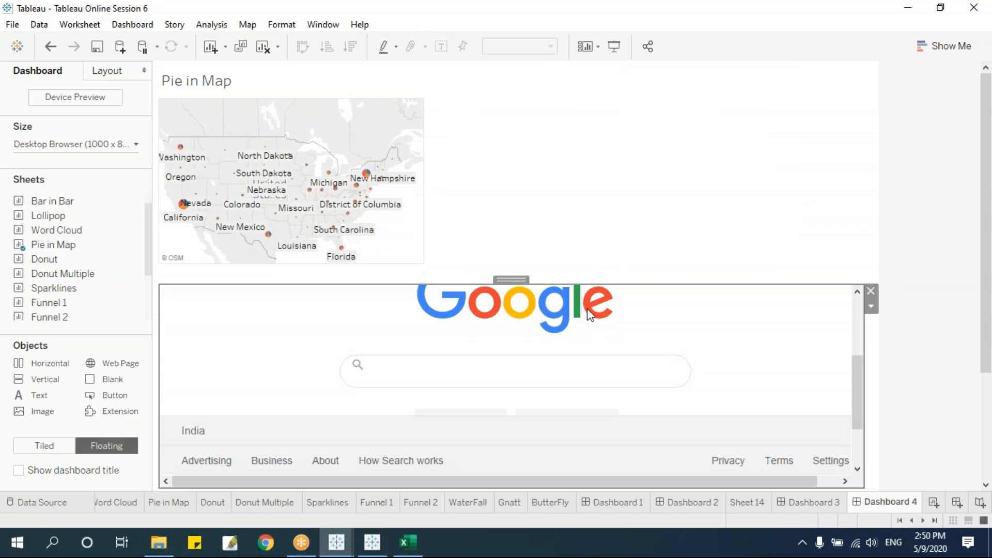
pyautogui.moveTo(630, 284); pyautogui.dragTo(637, 94)
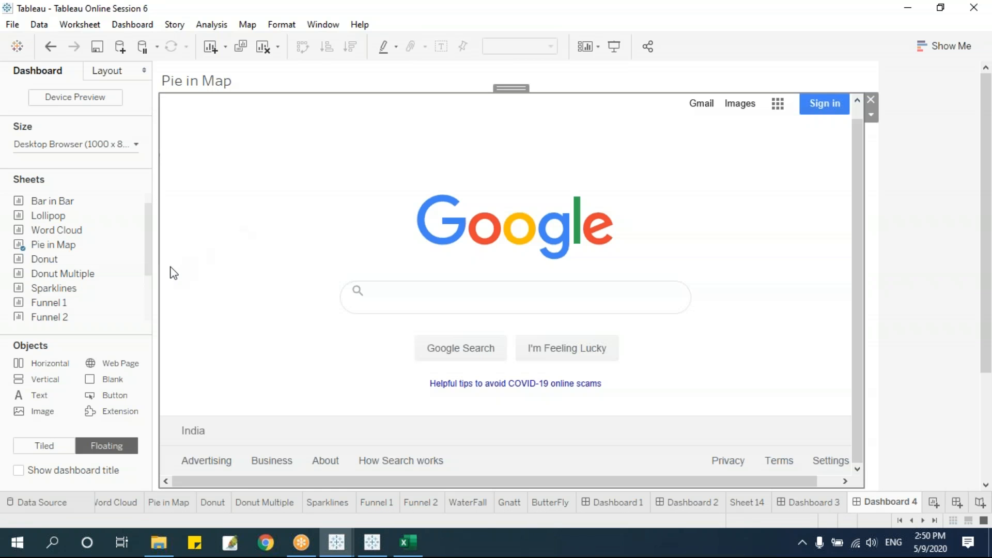
pyautogui.moveTo(158, 267); pyautogui.dragTo(420, 285)
pyautogui.click(388, 261)
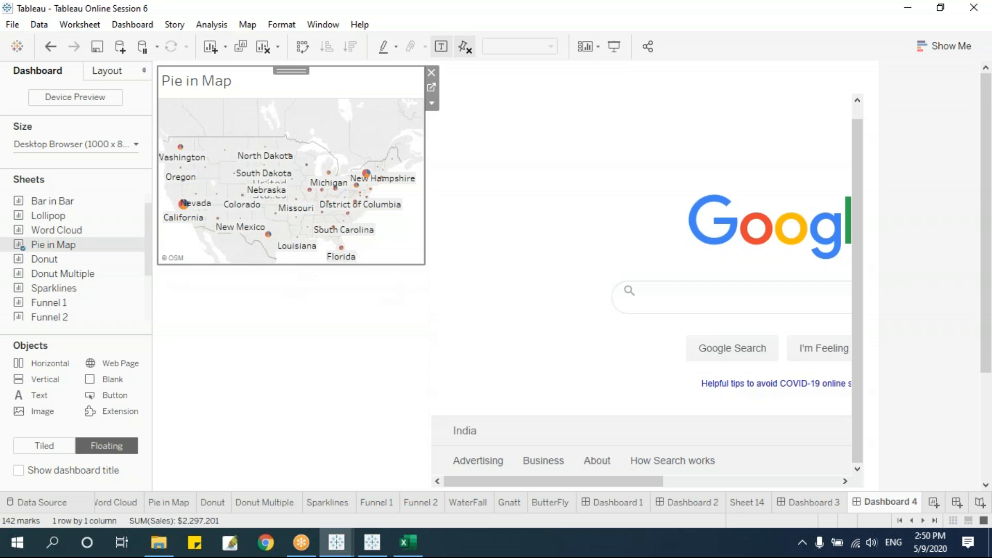
pyautogui.moveTo(295, 265); pyautogui.dragTo(299, 399)
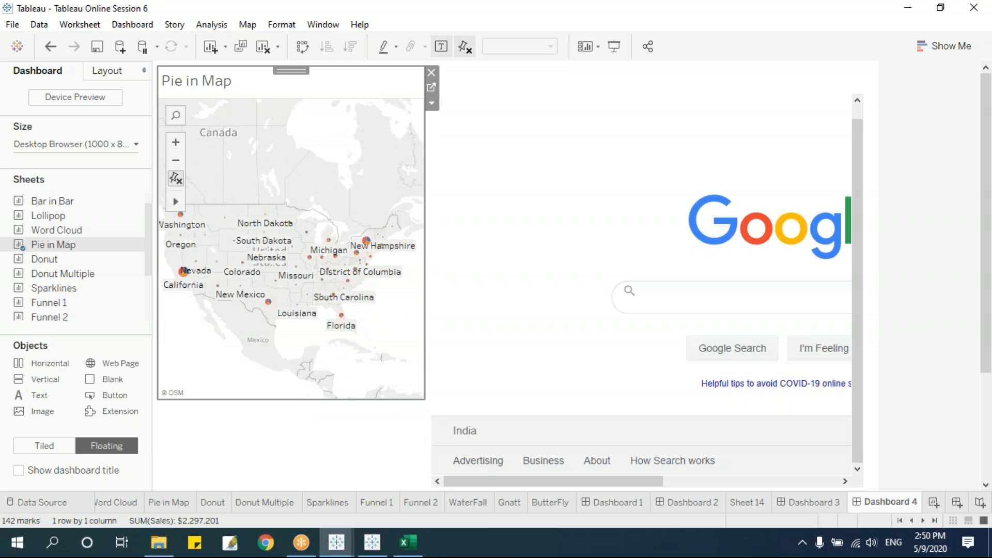
pyautogui.click(132, 24)
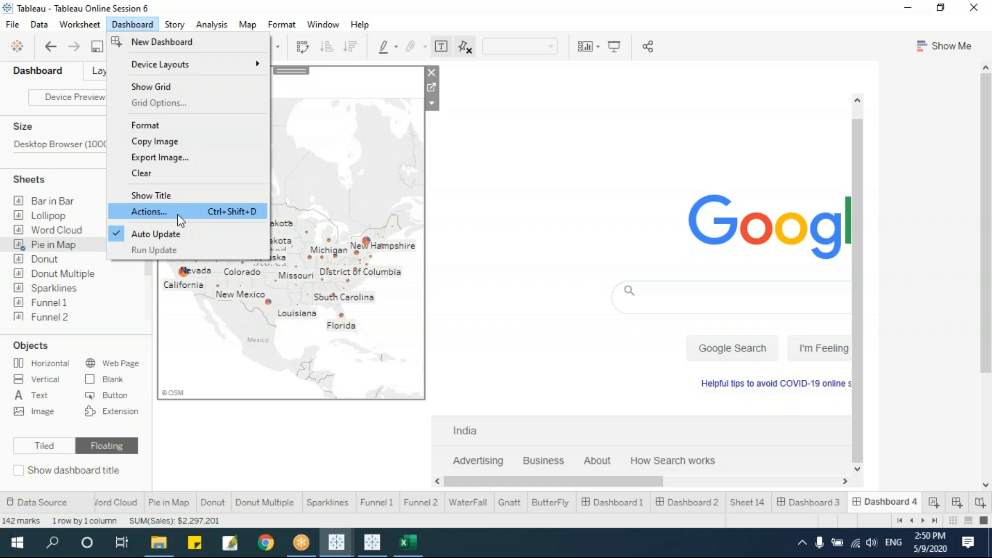
# Open Dashboard Actions and add a new Go to URL action.
pyautogui.click(149, 212)
pyautogui.moveTo(489, 165); pyautogui.dragTo(597, 110)
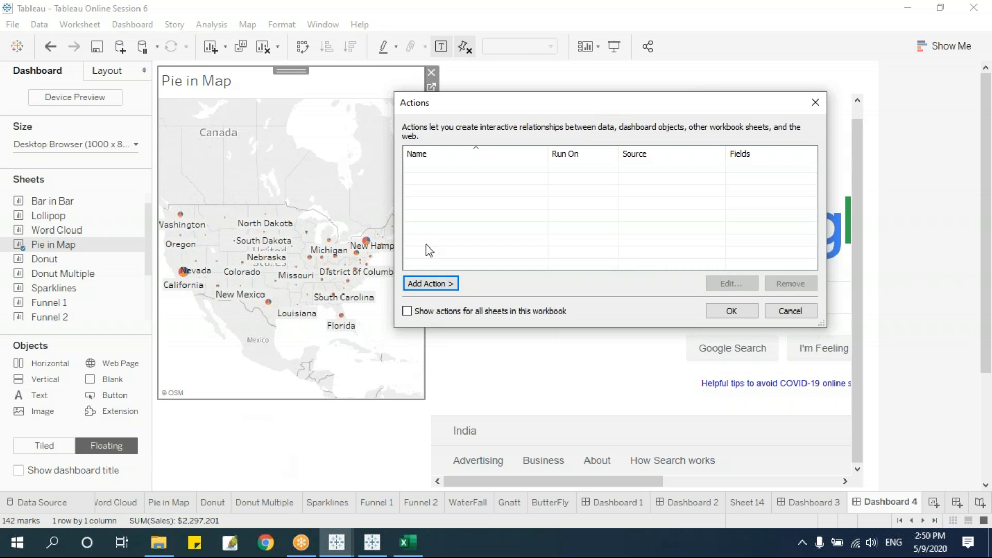
pyautogui.click(433, 283)
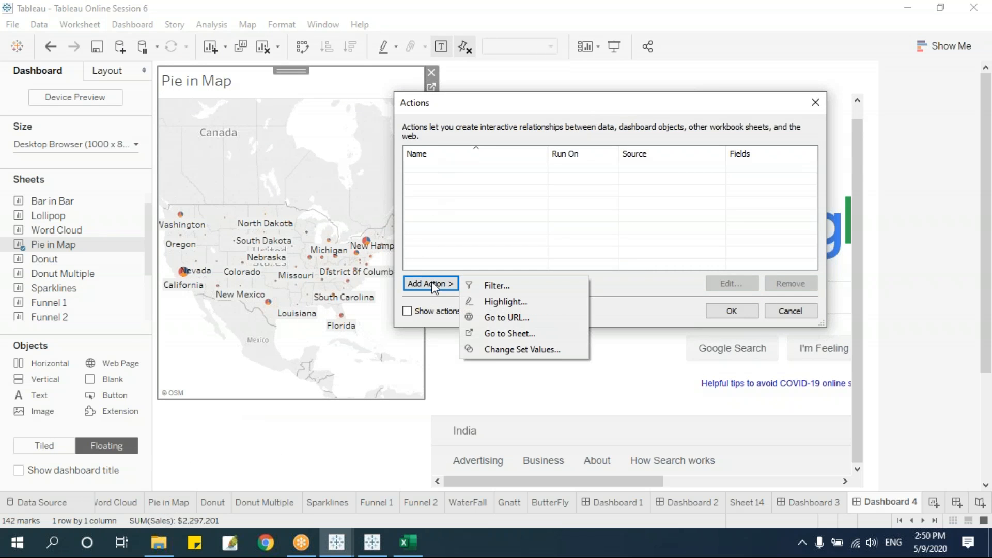
pyautogui.click(490, 317)
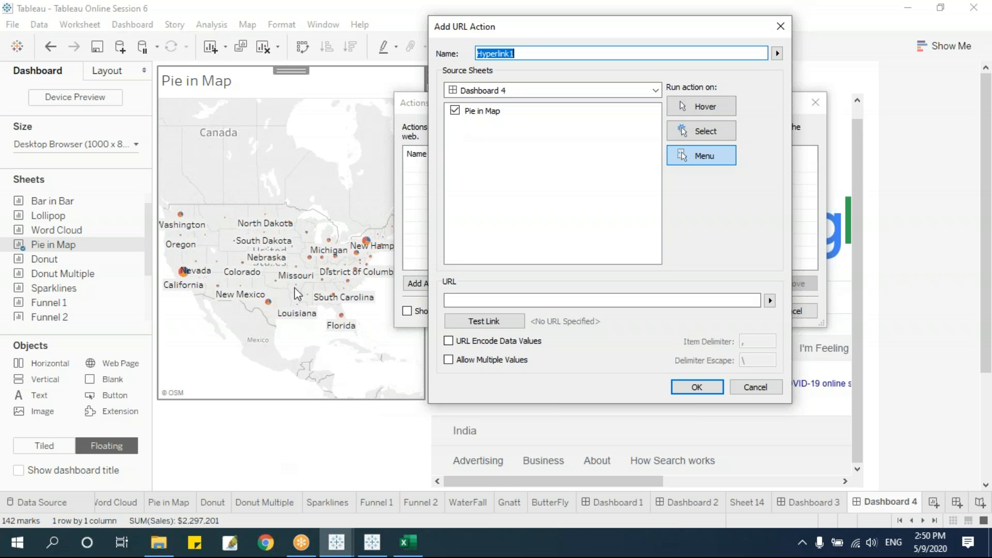
# Name the URL action GotoCity, set it to run on Select, and leave its URL blank.
pyautogui.click(522, 51)
pyautogui.doubleClick(561, 52)
pyautogui.write('Got')
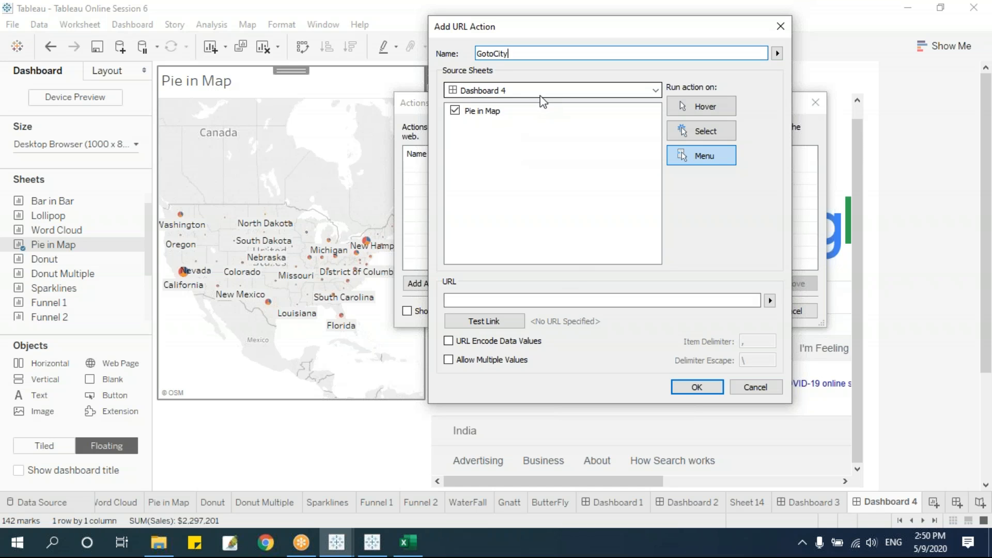
pyautogui.write('oCity')
pyautogui.click(701, 131)
pyautogui.click(606, 302)
pyautogui.write('wk')
pyautogui.press('BackSpace')
pyautogui.press('BackSpace')
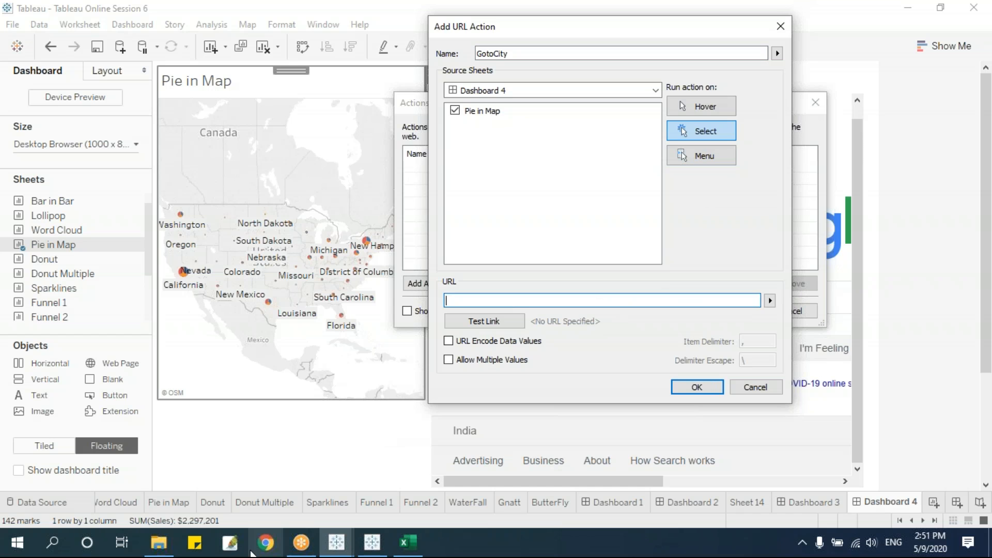
pyautogui.click(269, 552)
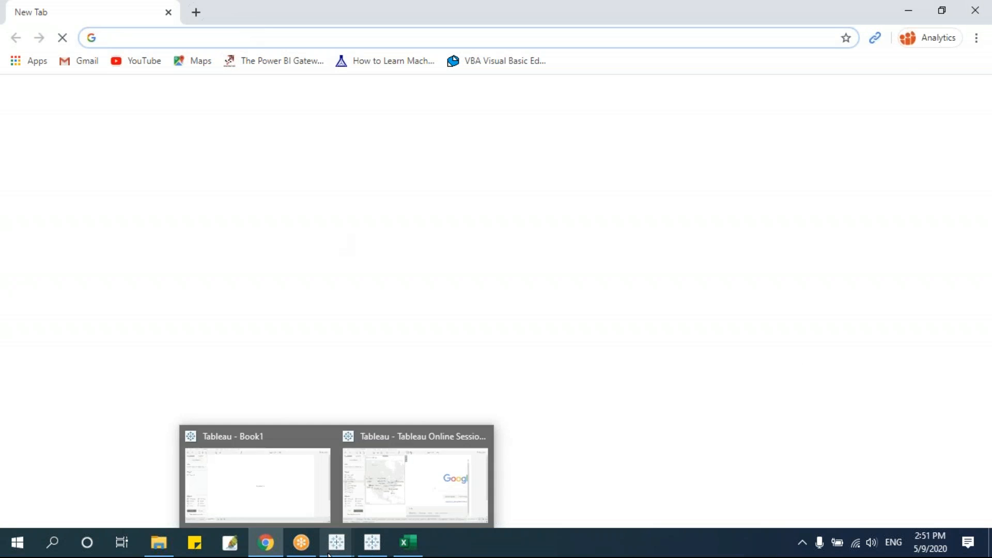
# Search Google for 'wikipedia usa', open the United States article, and select its address.
pyautogui.write('wiki')
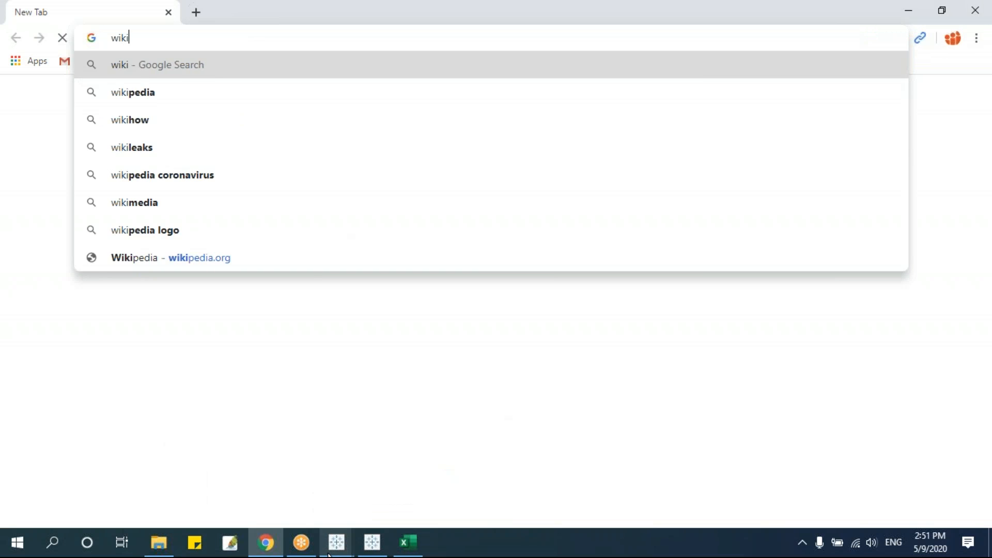
pyautogui.write('pidea')
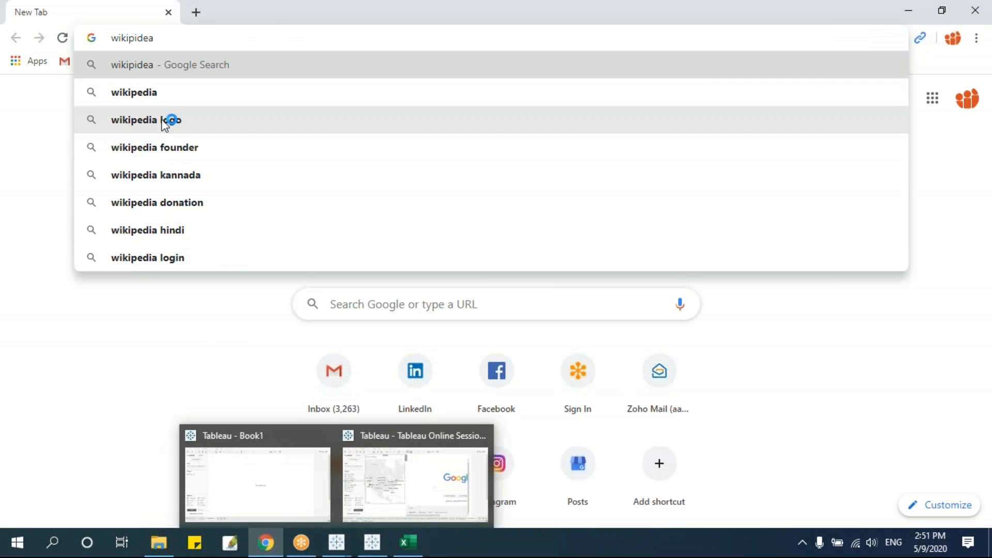
pyautogui.click(157, 97)
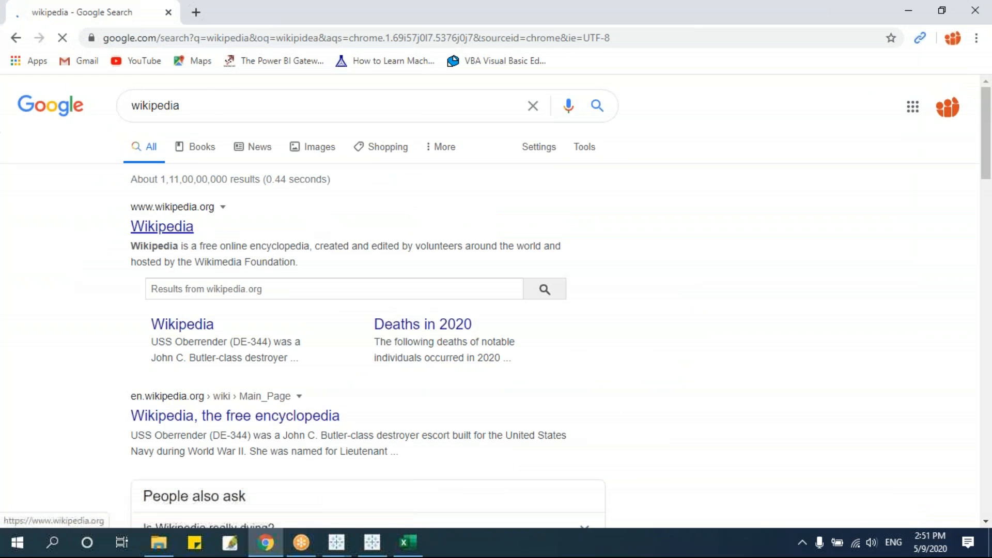
pyautogui.click(215, 107)
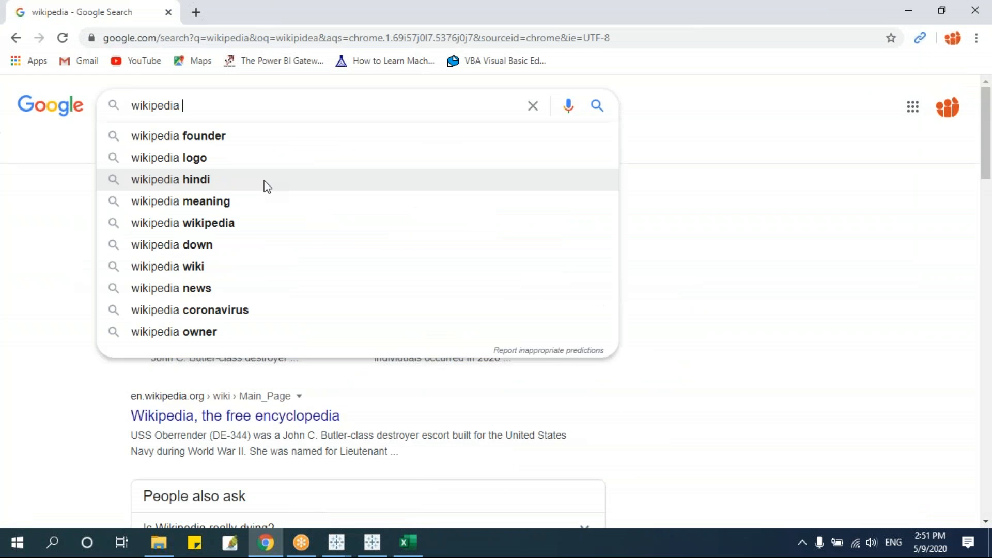
pyautogui.write('us')
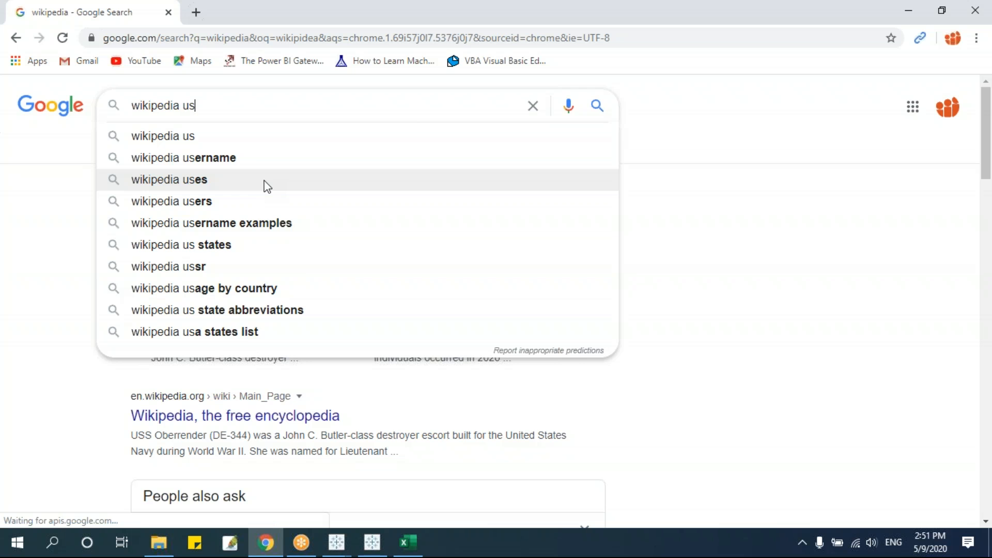
pyautogui.press('BackSpace')
pyautogui.press('BackSpace')
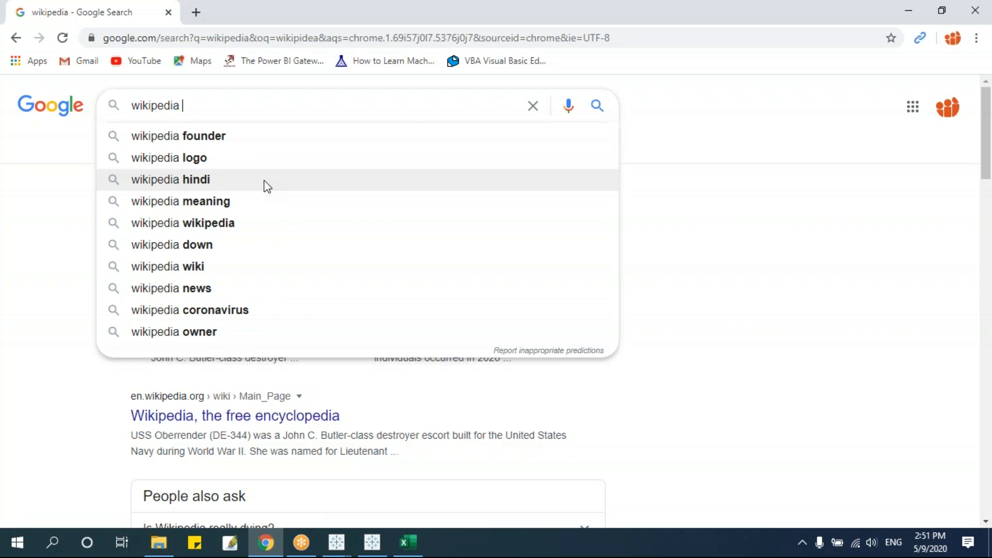
pyautogui.write('usa')
pyautogui.press('Return')
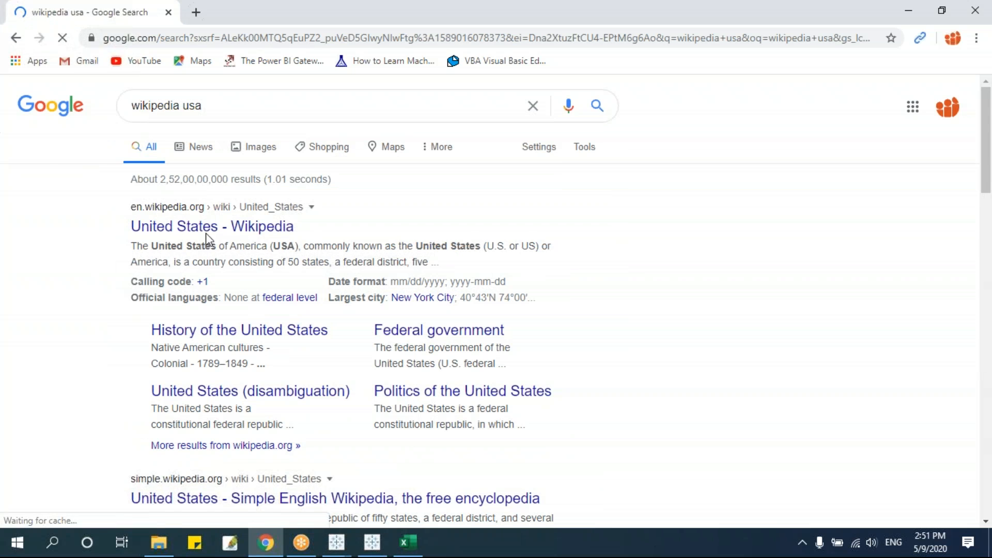
pyautogui.click(186, 230)
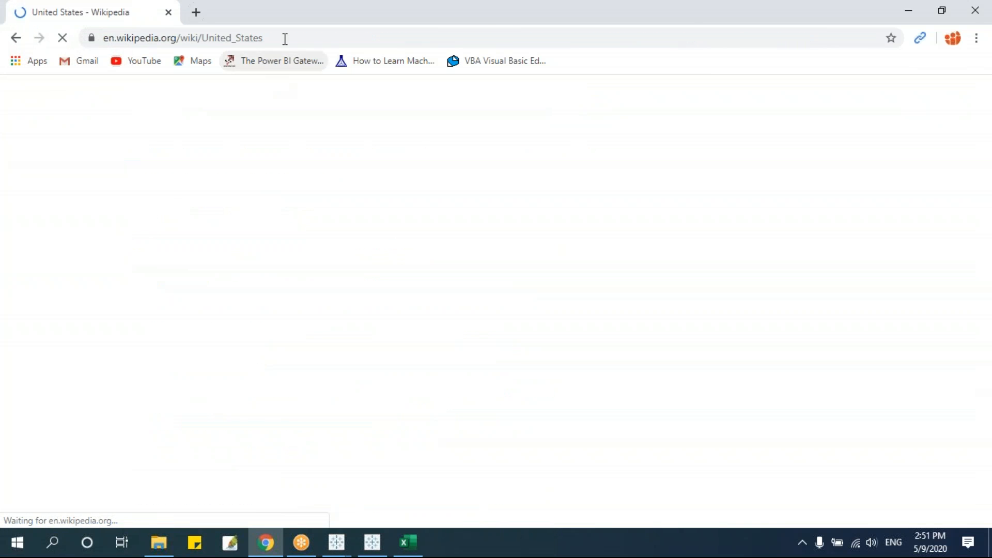
pyautogui.click(284, 37)
pyautogui.hotkey('ctrl', 'c')
# Set the GotoCity URL to the Wikipedia address with <State> replacing United_States, and confirm.
pyautogui.click(415, 429)
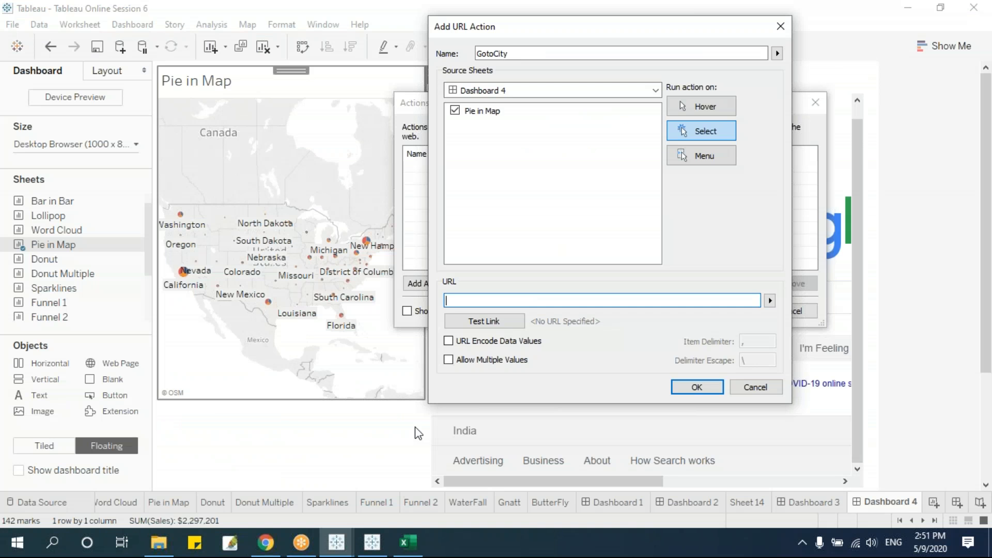
pyautogui.hotkey('ctrl', 'v')
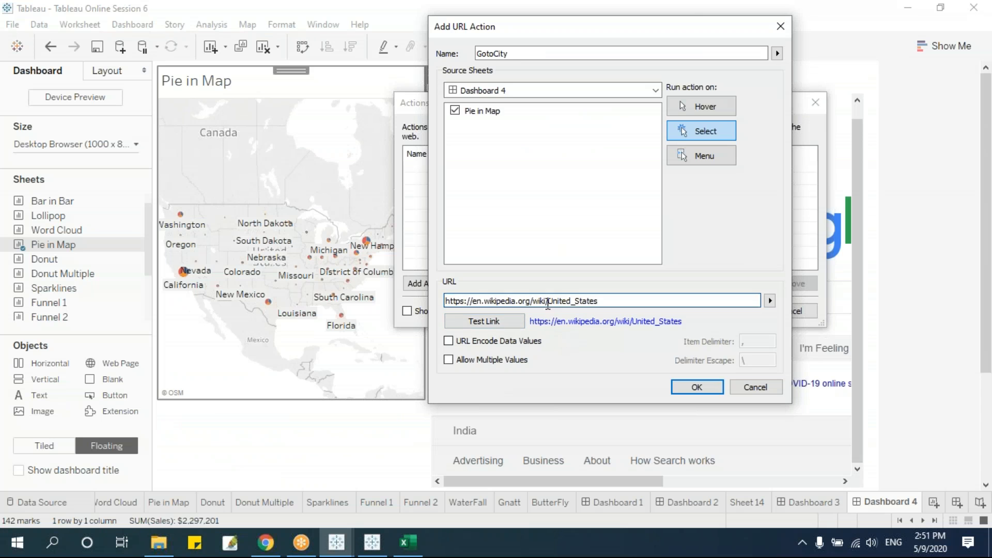
pyautogui.moveTo(549, 301); pyautogui.dragTo(689, 301)
pyautogui.press('BackSpace')
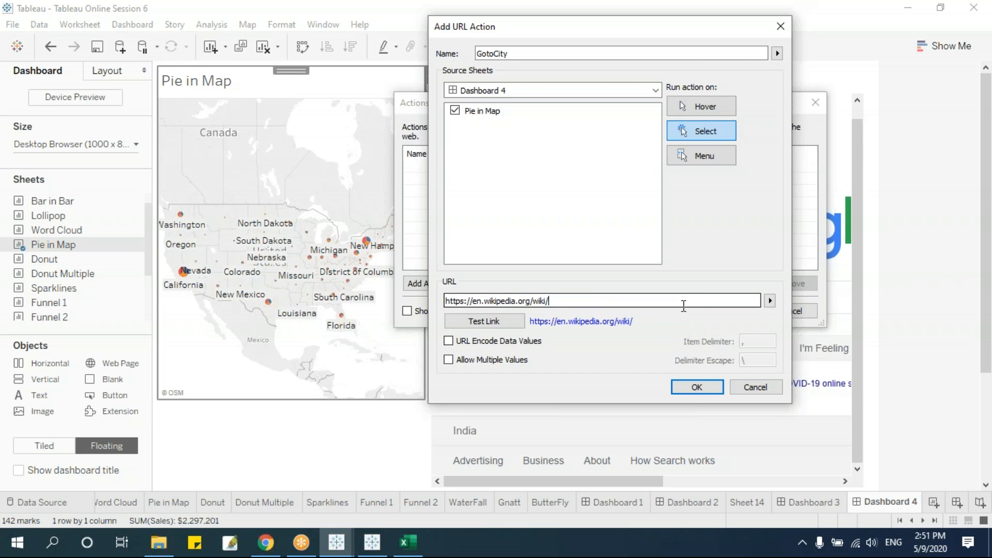
pyautogui.click(770, 300)
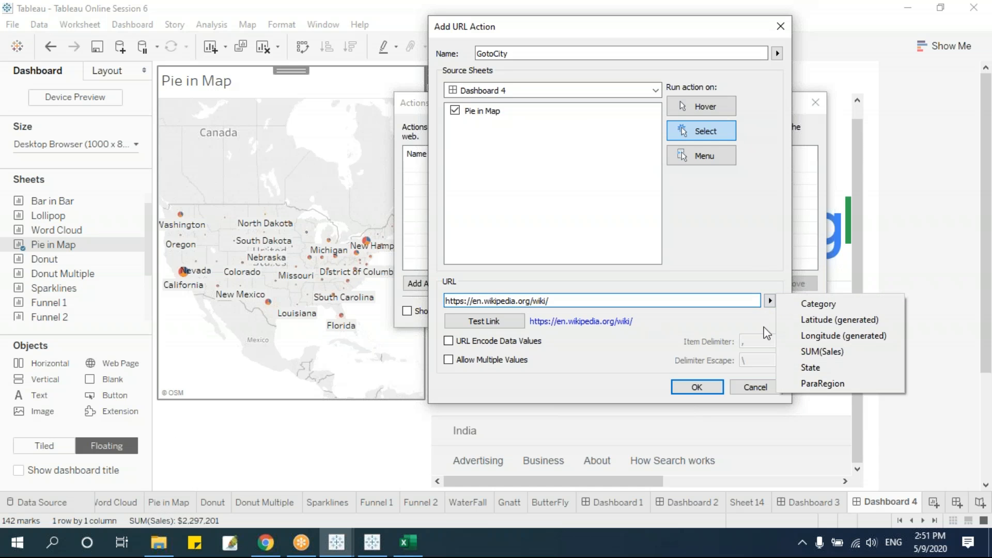
pyautogui.click(814, 367)
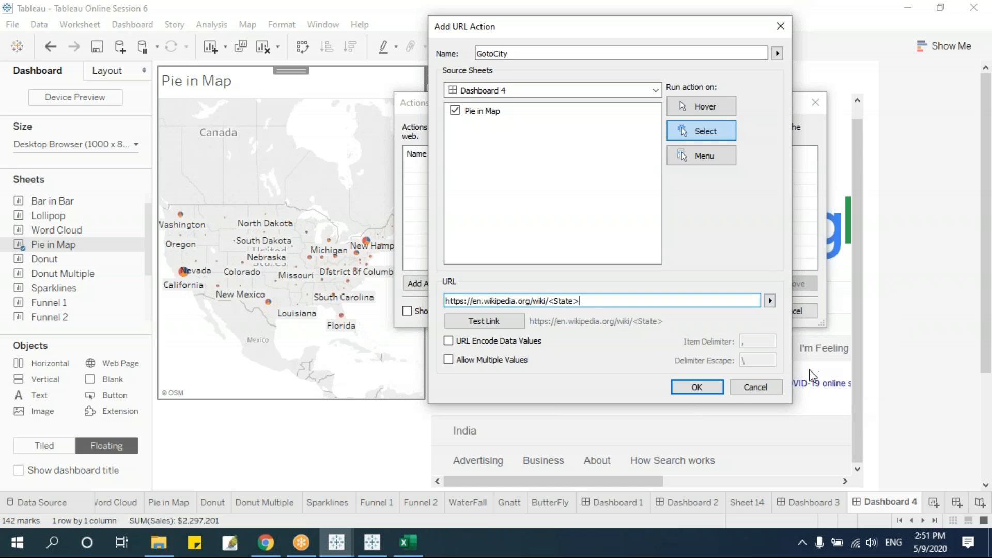
pyautogui.click(702, 391)
pyautogui.click(731, 311)
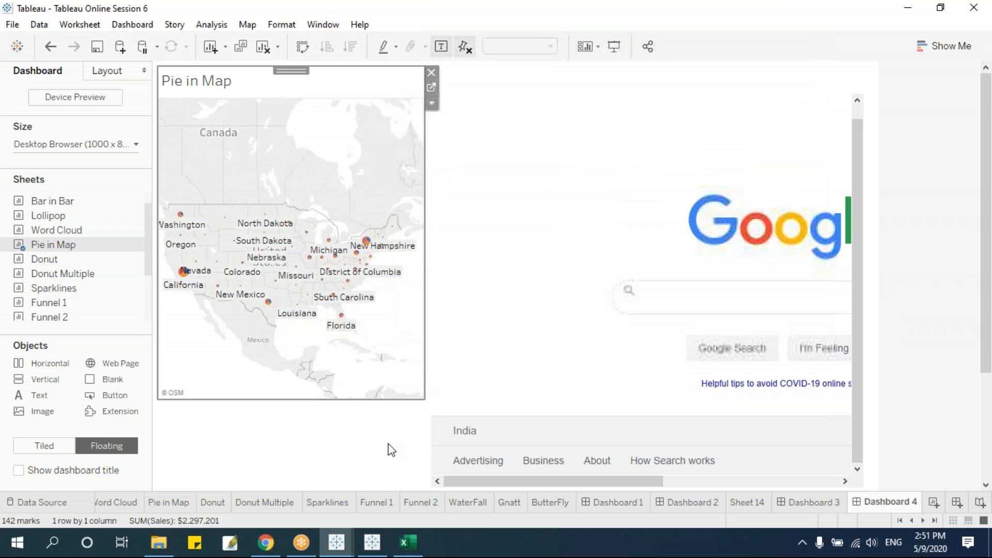
# Select California to load its Wikipedia article, then nudge and enlarge the web page.
pyautogui.click(362, 457)
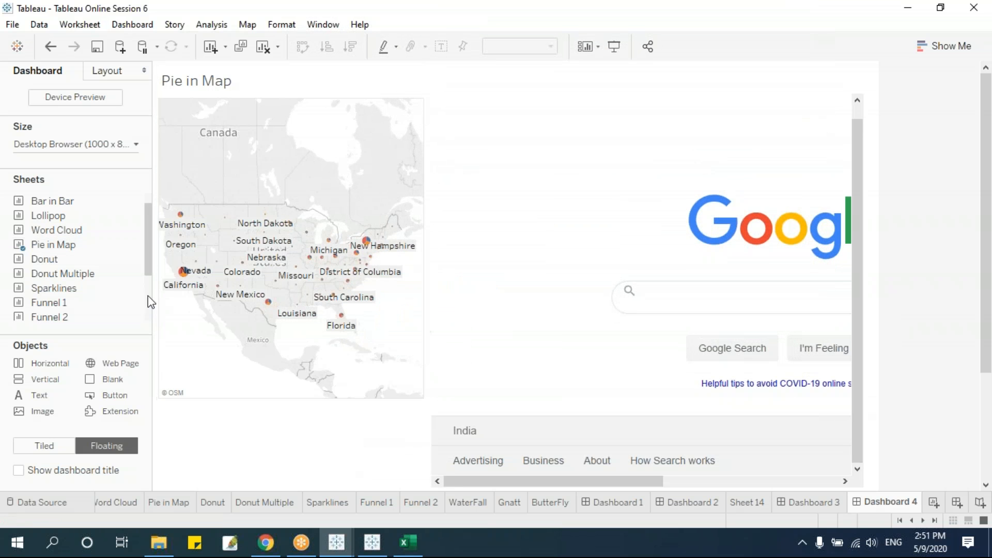
pyautogui.click(184, 271)
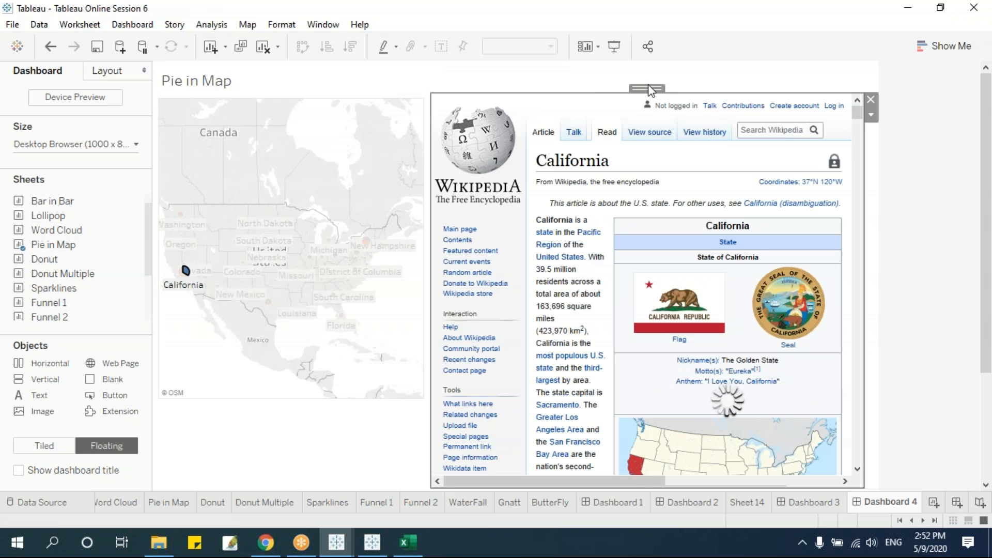
pyautogui.moveTo(649, 91); pyautogui.dragTo(647, 77)
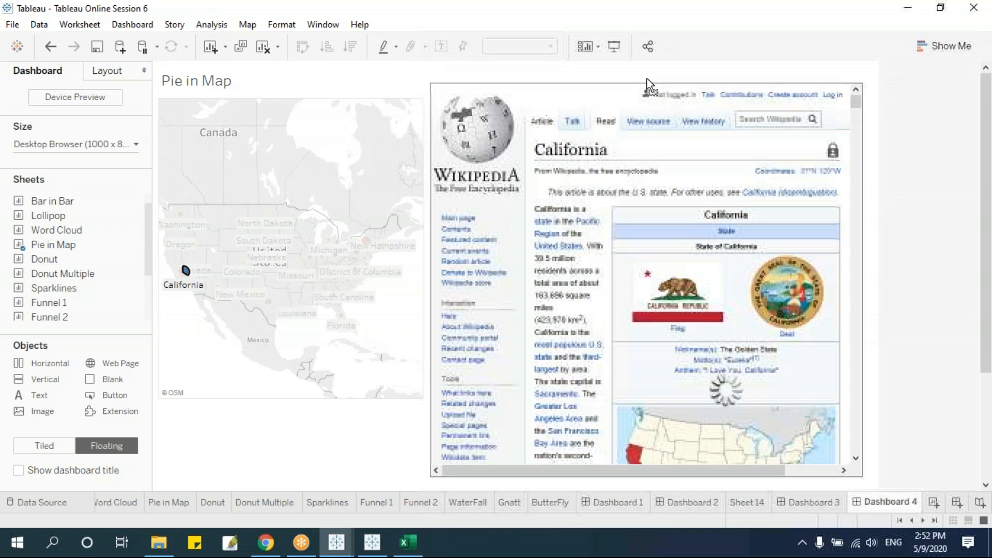
pyautogui.moveTo(858, 474); pyautogui.dragTo(870, 486)
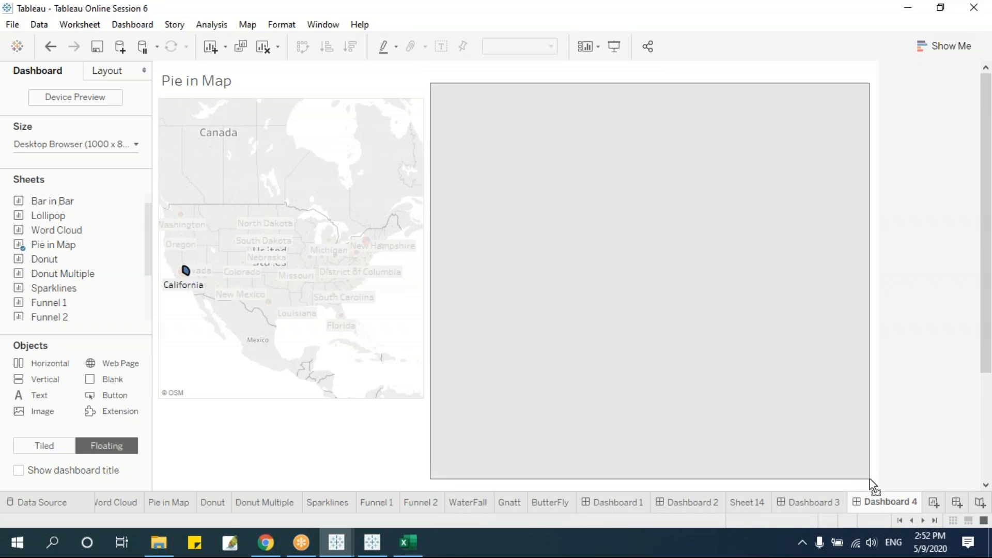
# Test the action on New Mexico, Washington, New Hampshire, Michigan, South Carolina and North Dakota.
pyautogui.click(221, 396)
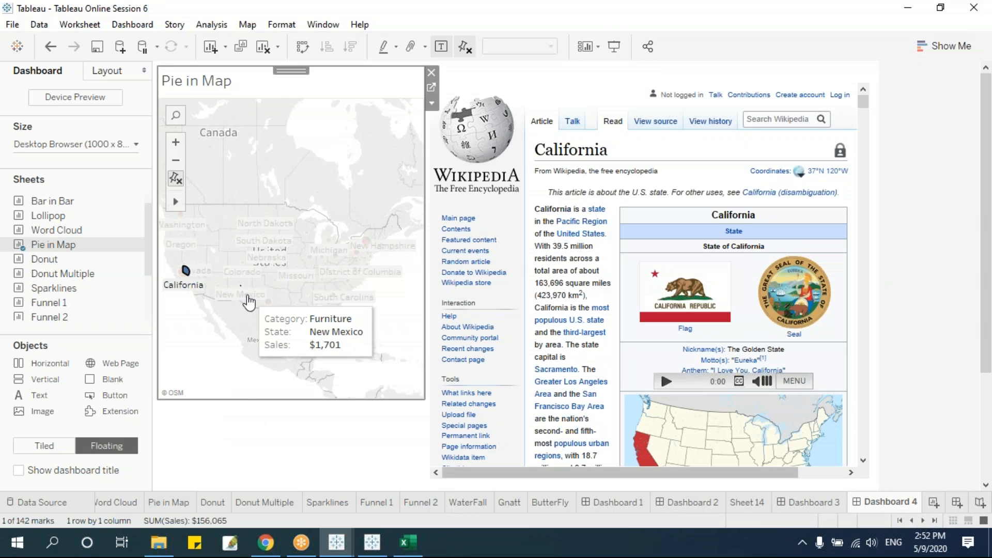
pyautogui.click(241, 286)
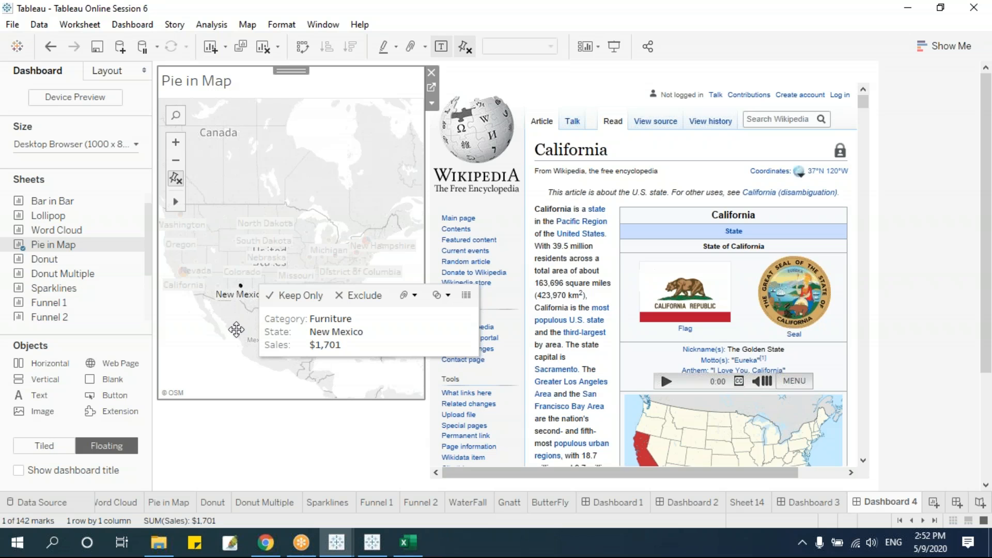
pyautogui.click(290, 396)
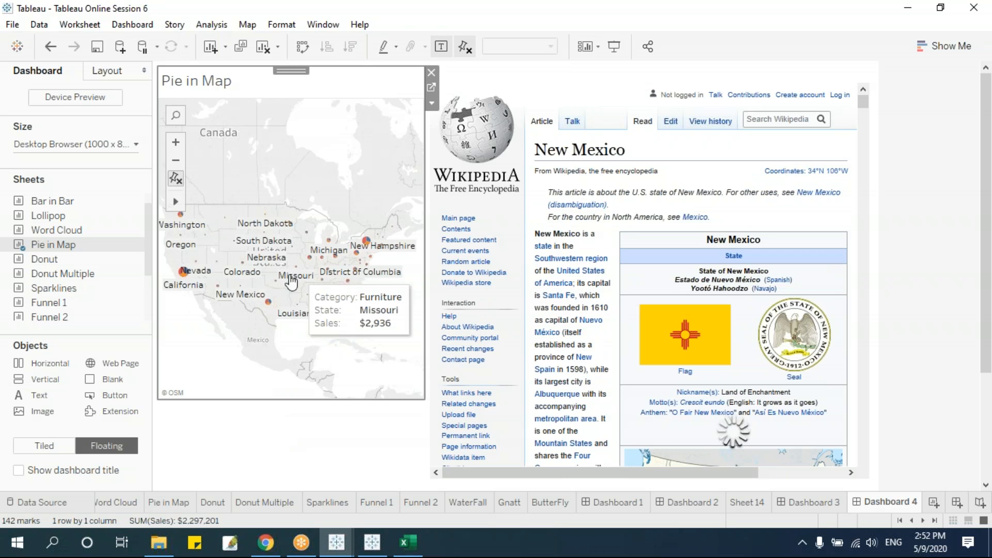
pyautogui.click(181, 214)
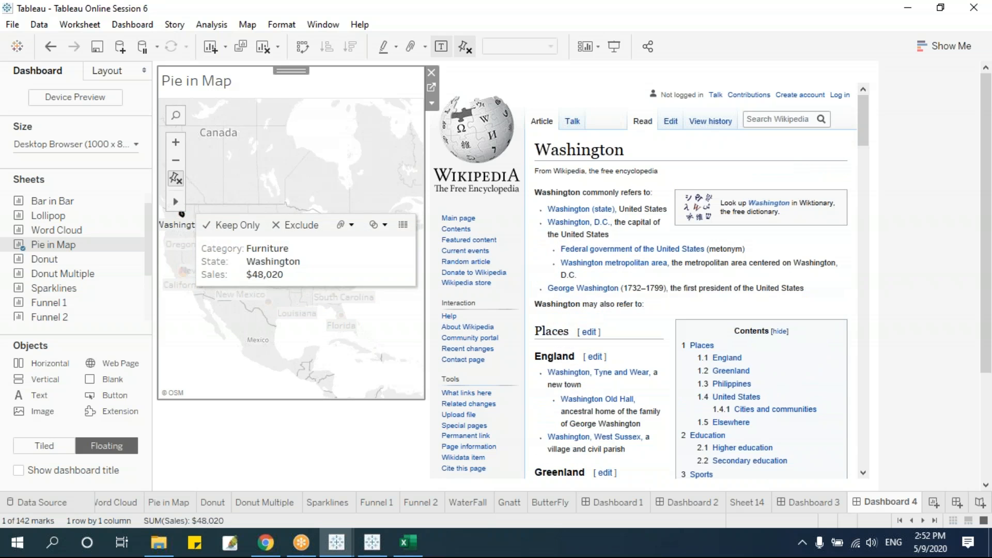
pyautogui.click(378, 248)
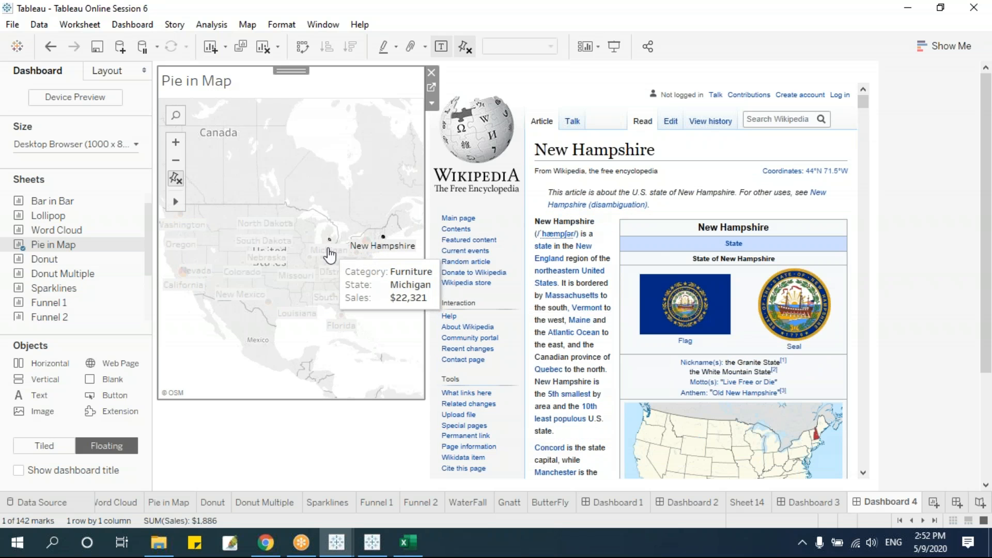
pyautogui.click(330, 292)
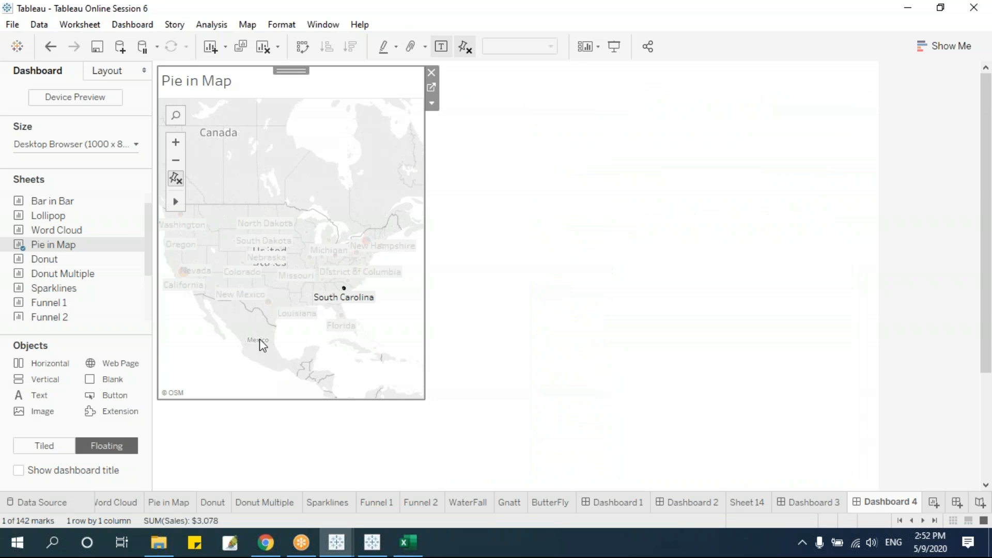
pyautogui.click(263, 345)
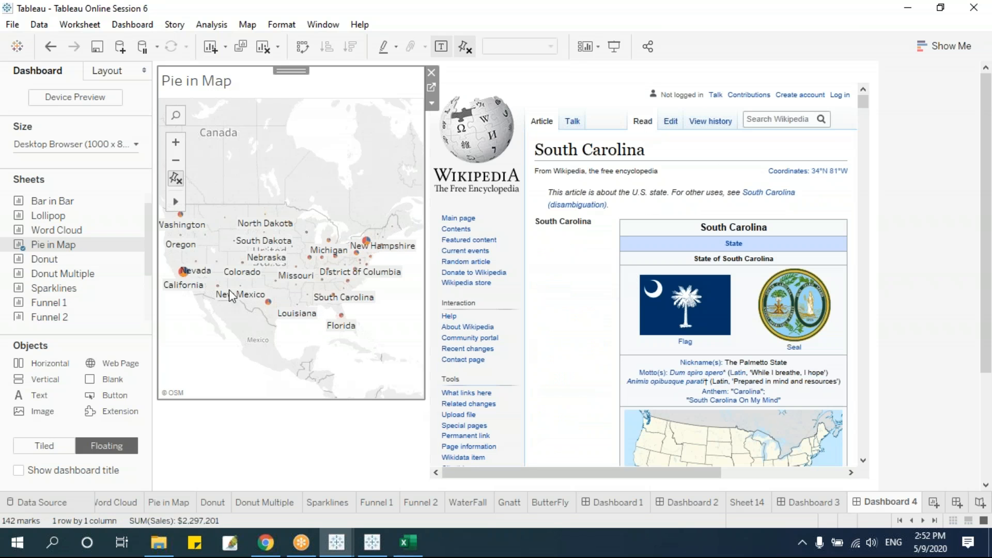
pyautogui.click(265, 214)
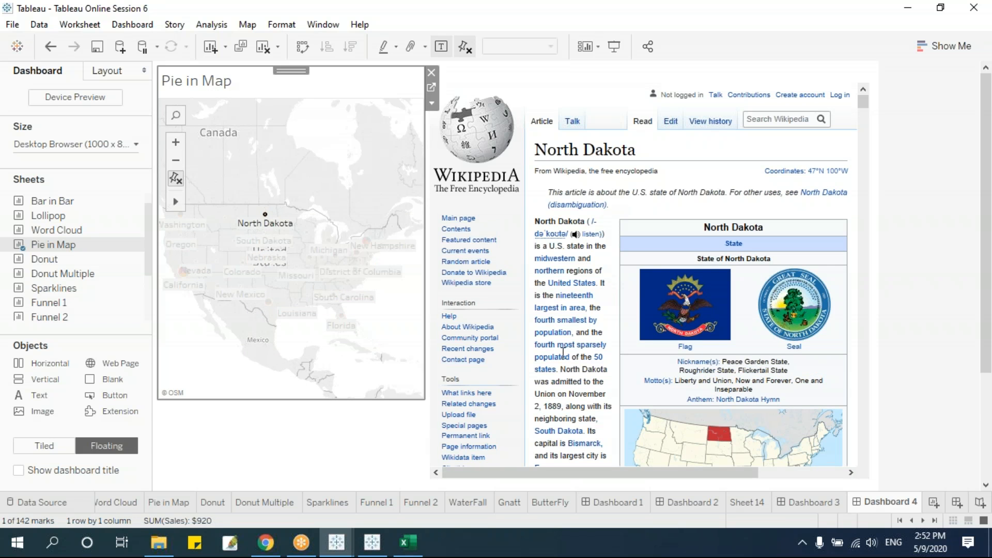
# Move the Pie in Map sheet lower on Dashboard 4.
pyautogui.moveTo(400, 520)
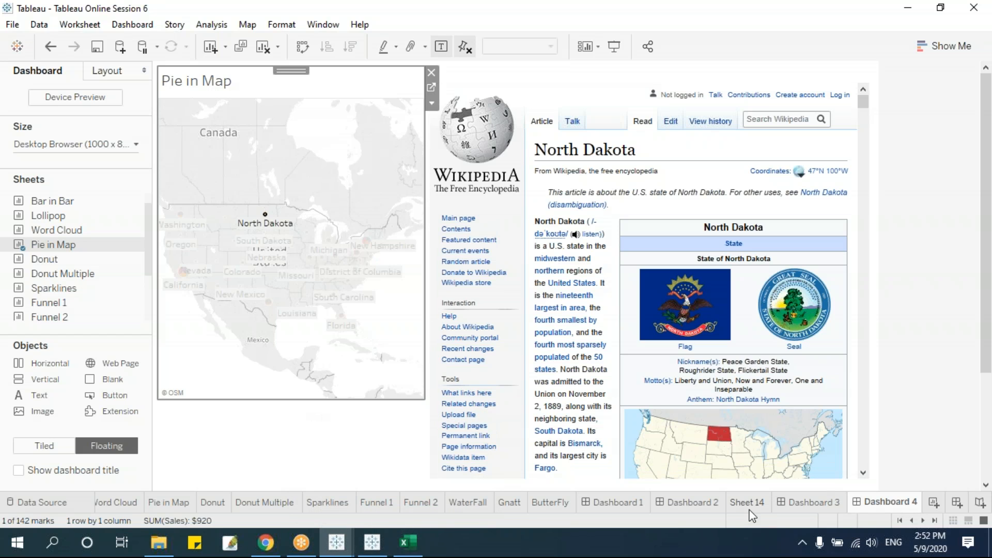
pyautogui.moveTo(752, 516)
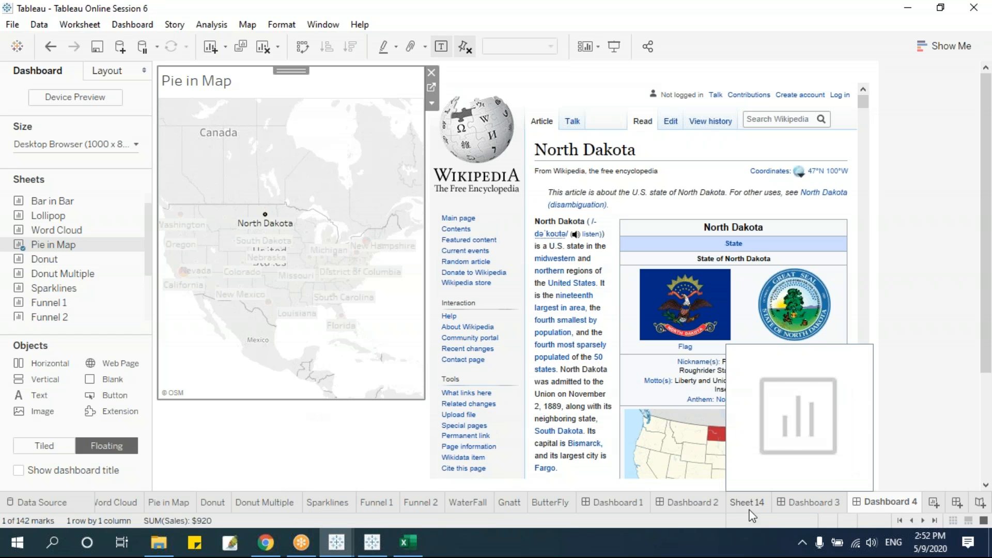
pyautogui.click(349, 442)
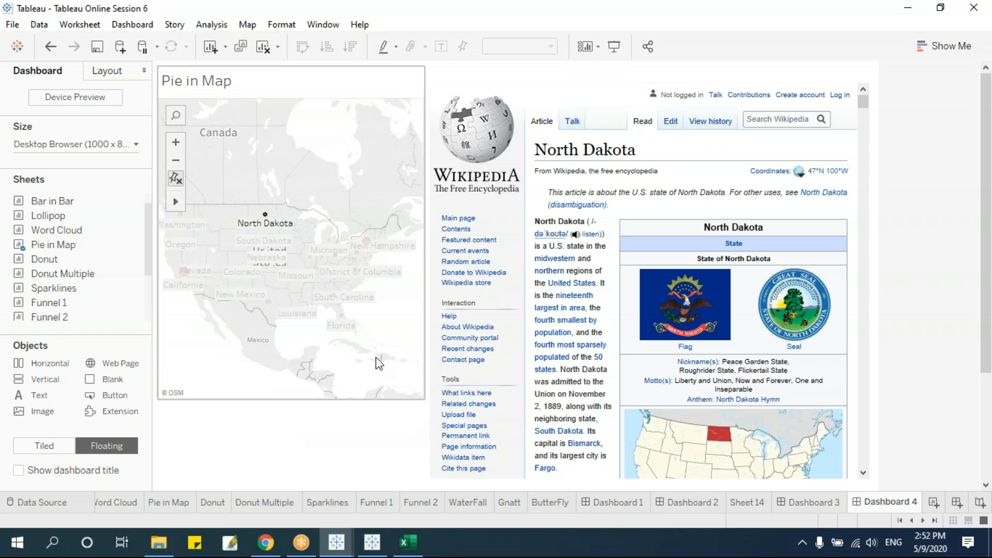
pyautogui.click(315, 78)
pyautogui.moveTo(296, 68); pyautogui.dragTo(296, 110)
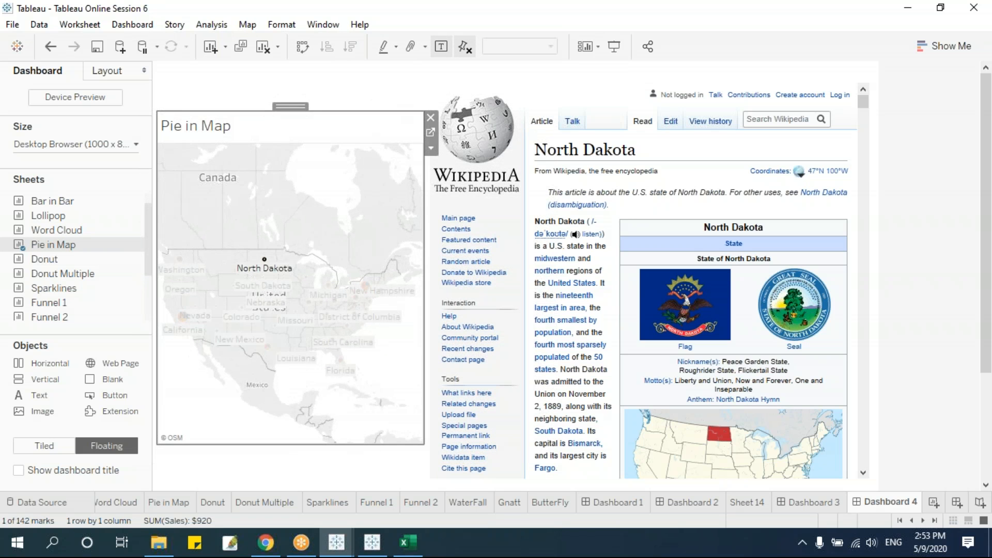
pyautogui.click(336, 80)
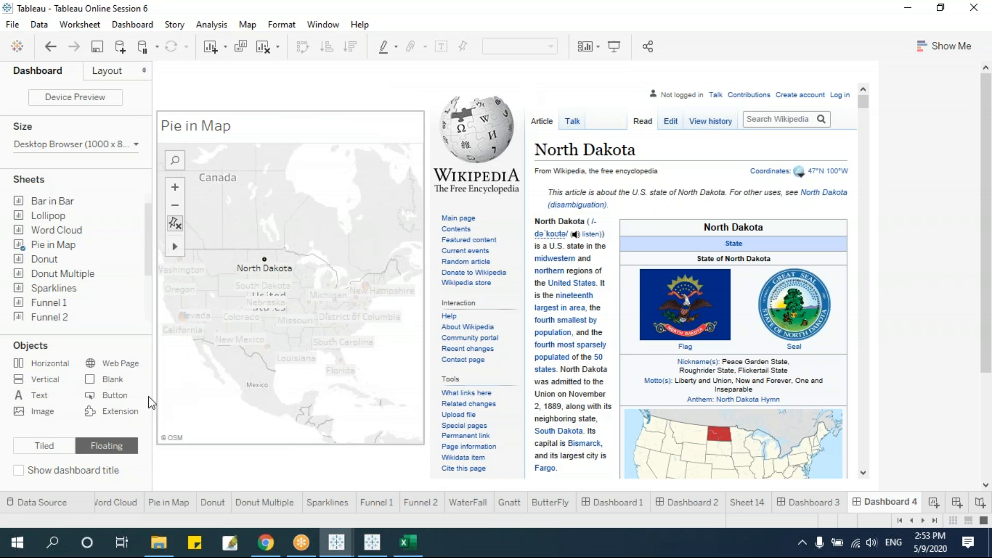
# Drag an Image object onto the dashboard to bring up the image file chooser.
pyautogui.moveTo(51, 414); pyautogui.dragTo(236, 86)
pyautogui.moveTo(250, 236); pyautogui.dragTo(362, 188)
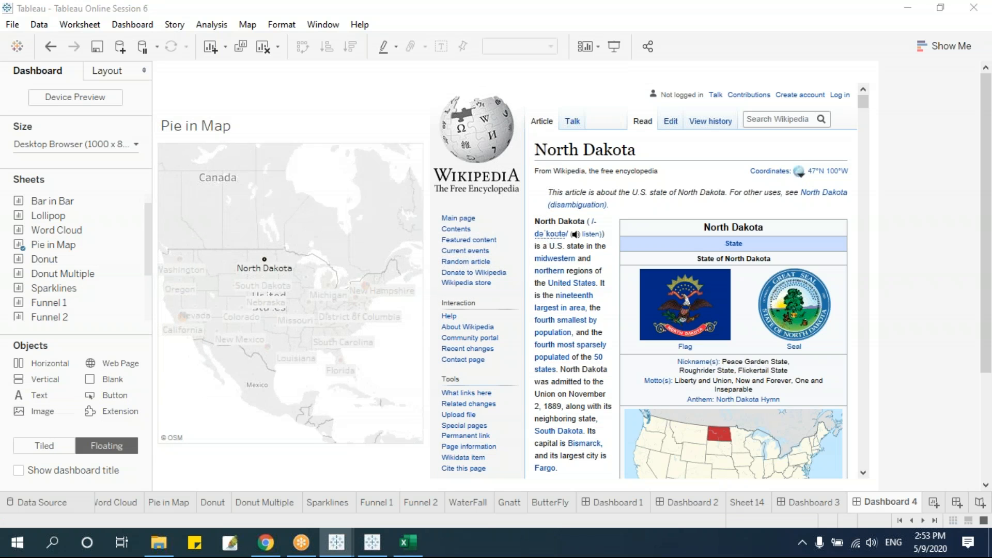
pyautogui.moveTo(257, 279); pyautogui.dragTo(253, 310)
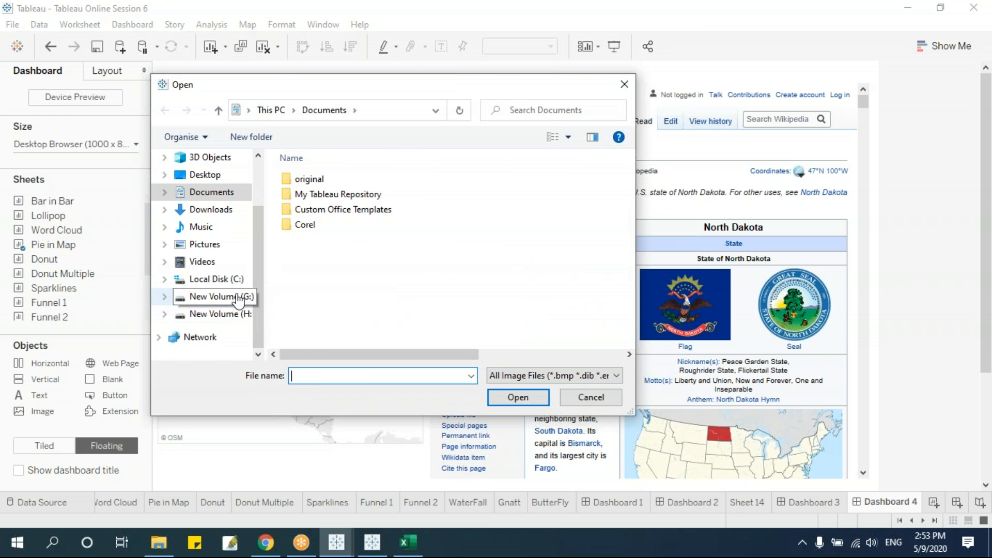
# Insert the Logo New2 image from G:\Downloads onto Dashboard 4.
pyautogui.click(243, 297)
pyautogui.scroll(-2, 345, 308)
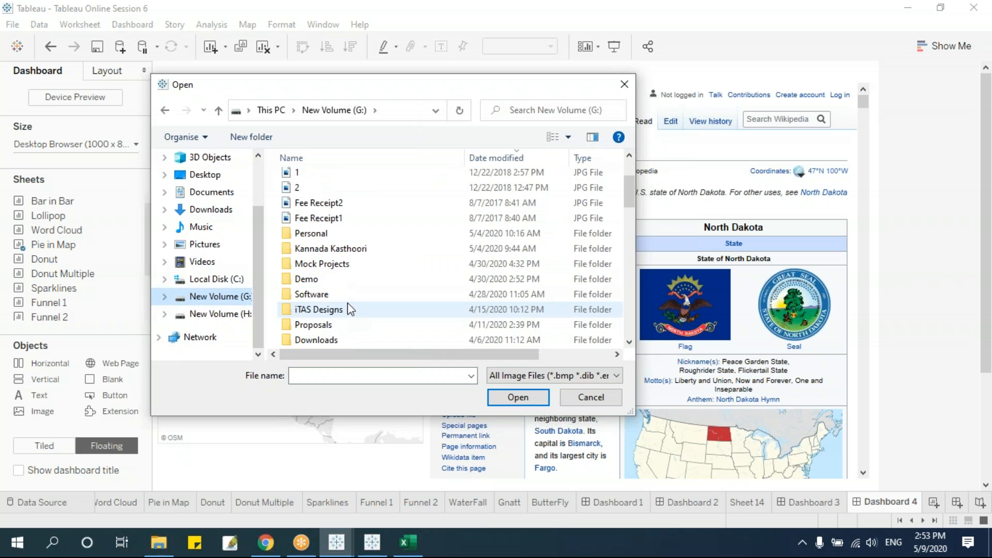
pyautogui.click(345, 264)
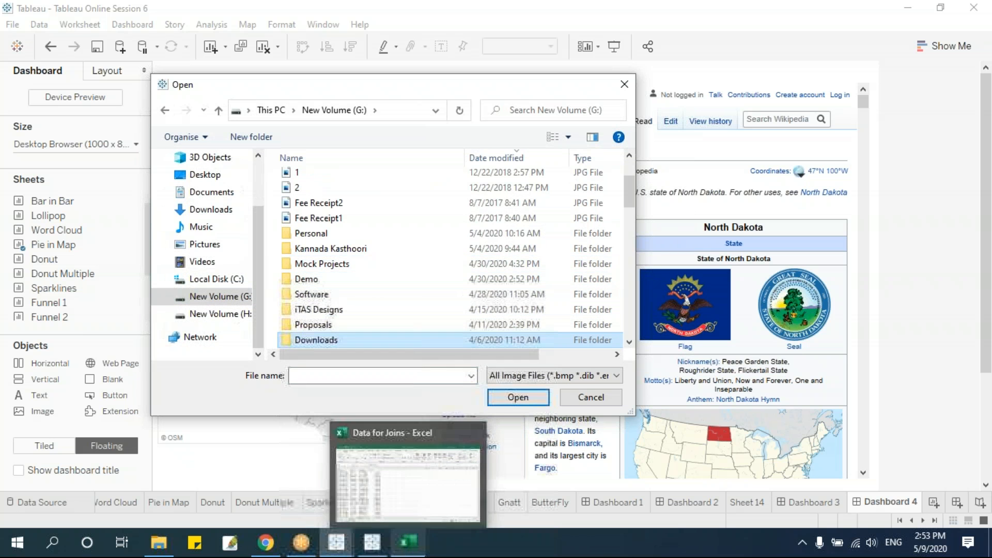
pyautogui.doubleClick(331, 339)
pyautogui.click(351, 253)
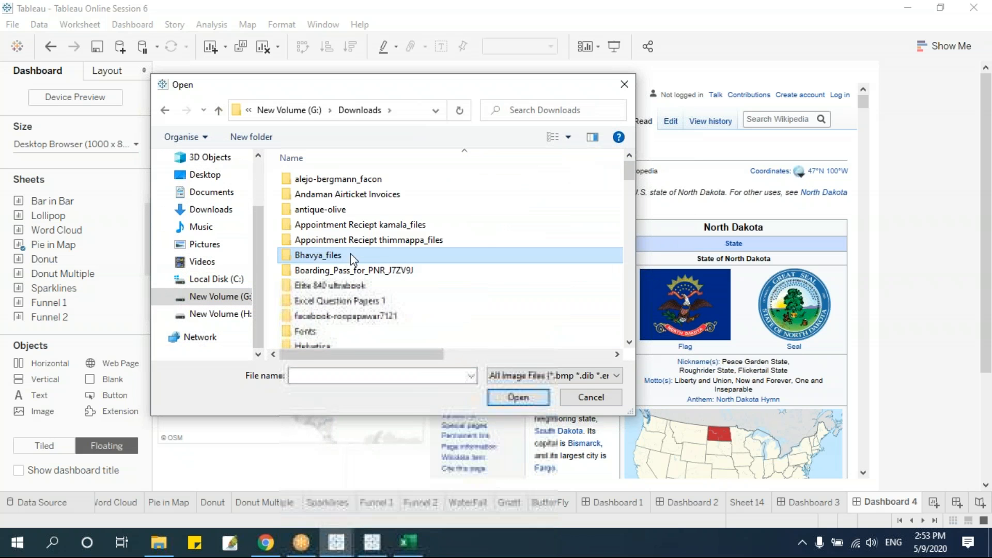
pyautogui.write('logo')
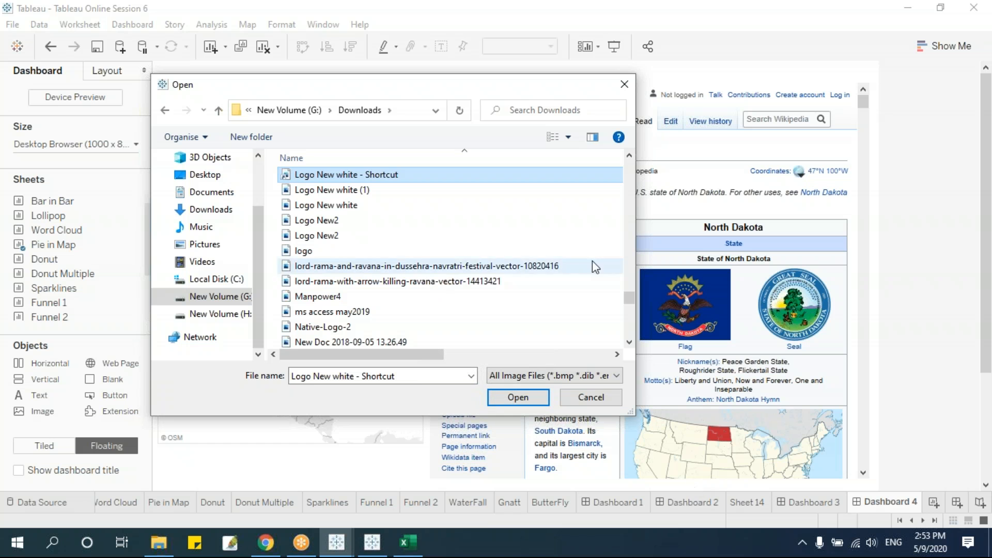
pyautogui.click(357, 221)
pyautogui.click(511, 398)
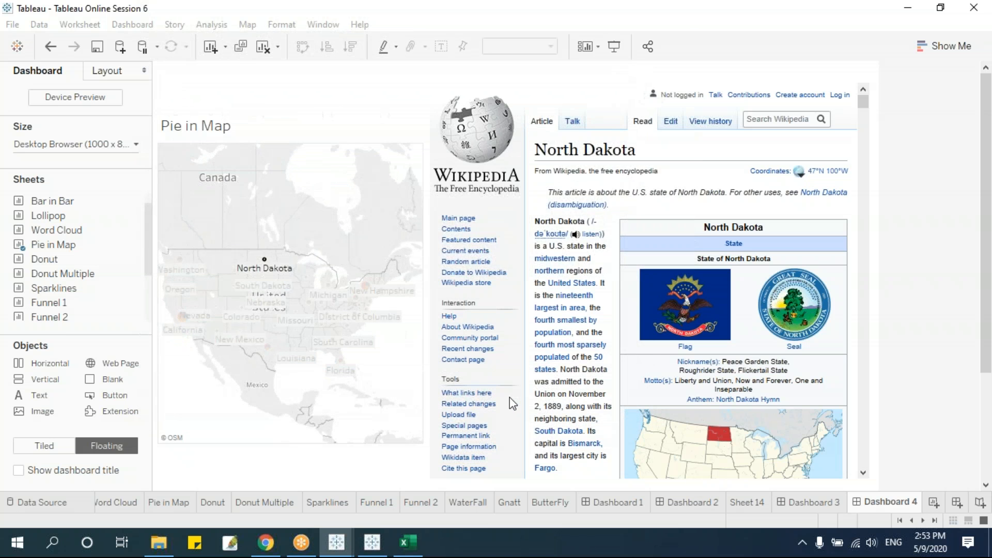
# Shrink the iTAS logo and place it above the Pie in Map chart.
pyautogui.moveTo(416, 81); pyautogui.dragTo(348, 69)
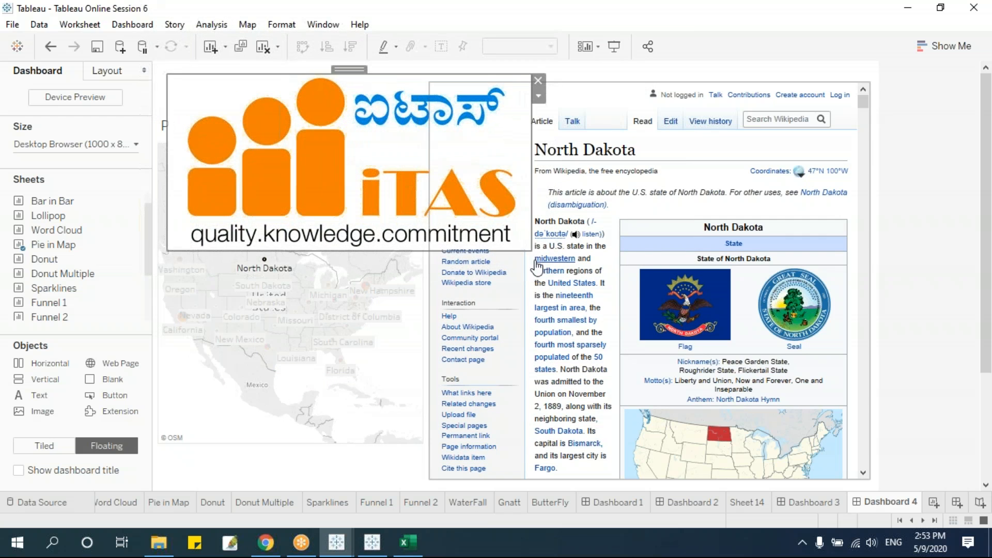
pyautogui.moveTo(531, 250); pyautogui.dragTo(285, 115)
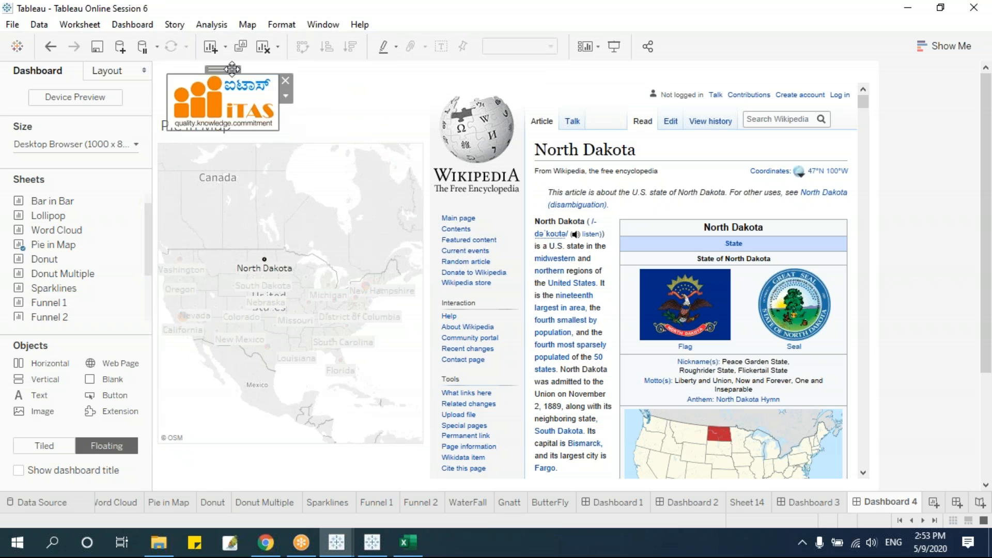
pyautogui.moveTo(227, 70); pyautogui.dragTo(356, 69)
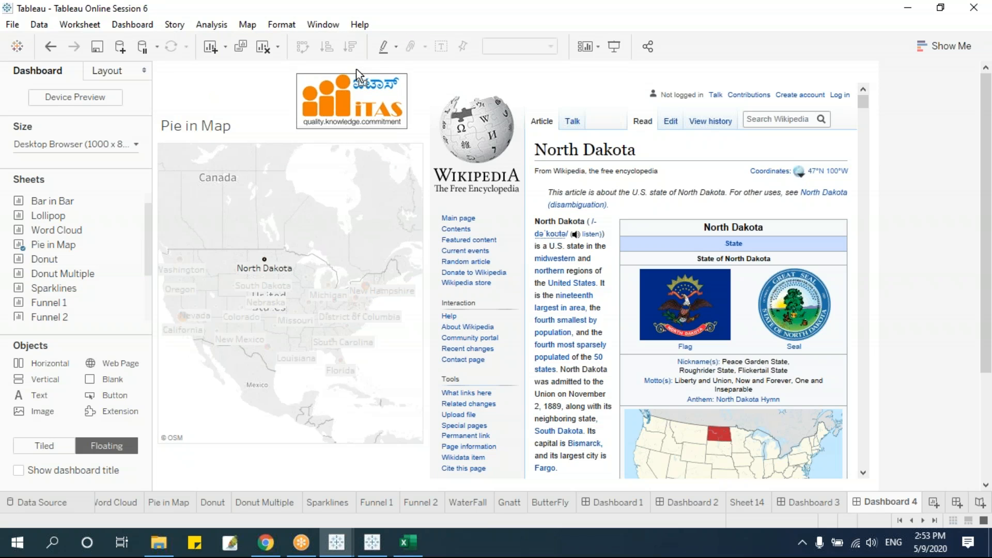
pyautogui.click(299, 468)
# Shorten the Pie in Map sheet by raising its bottom edge.
pyautogui.moveTo(318, 554)
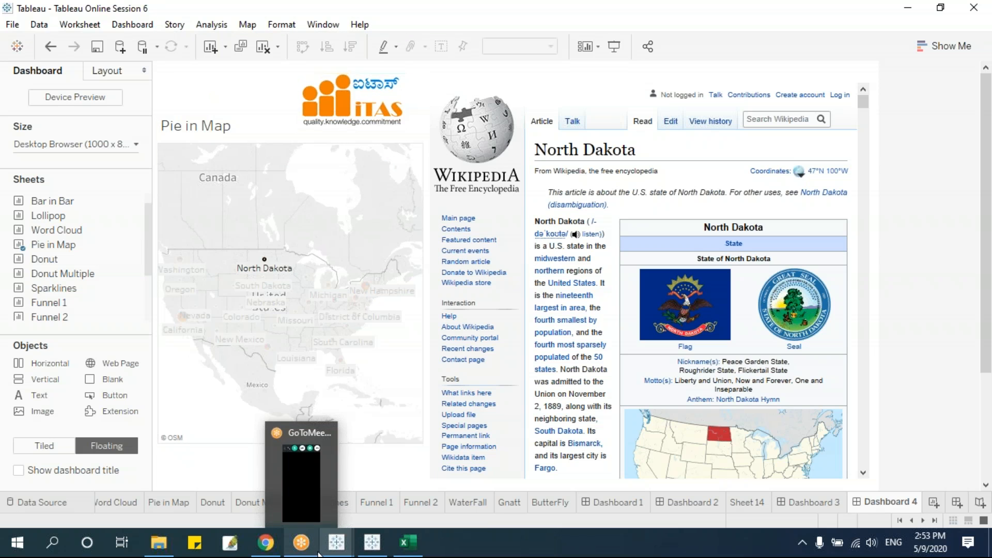
pyautogui.click(372, 398)
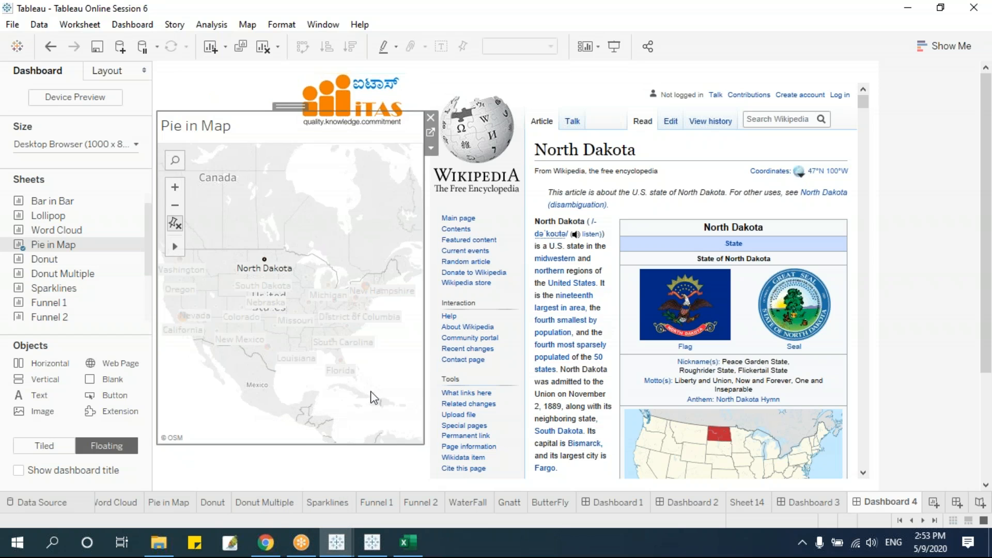
pyautogui.moveTo(306, 445); pyautogui.dragTo(312, 344)
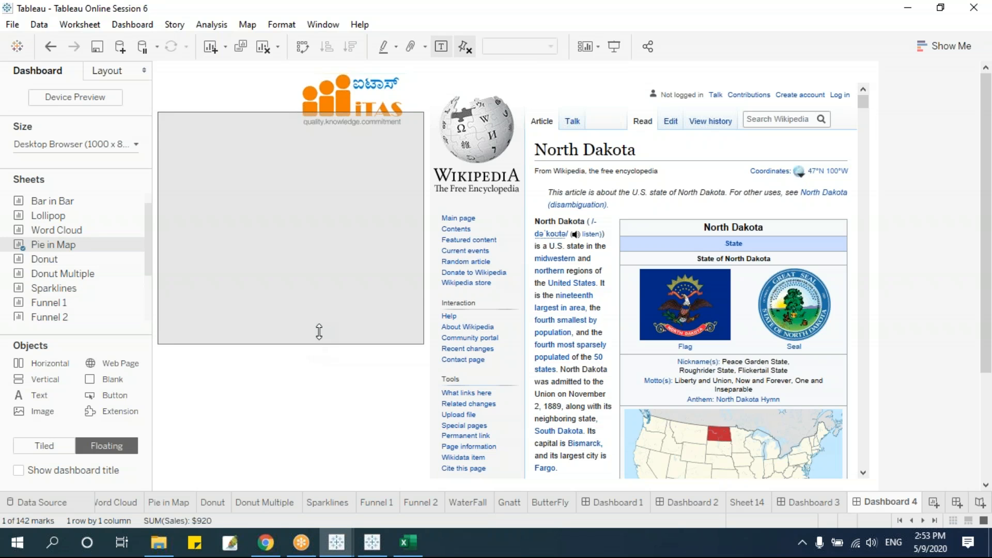
# Add a Blank object below the map and resize it to fill the gap.
pyautogui.moveTo(99, 380); pyautogui.dragTo(213, 347)
pyautogui.moveTo(365, 348); pyautogui.dragTo(275, 342)
pyautogui.moveTo(401, 378); pyautogui.dragTo(423, 383)
pyautogui.moveTo(288, 390)
pyautogui.mouseDown()
pyautogui.moveTo(305, 371)
pyautogui.moveTo(292, 390)
pyautogui.mouseUp()
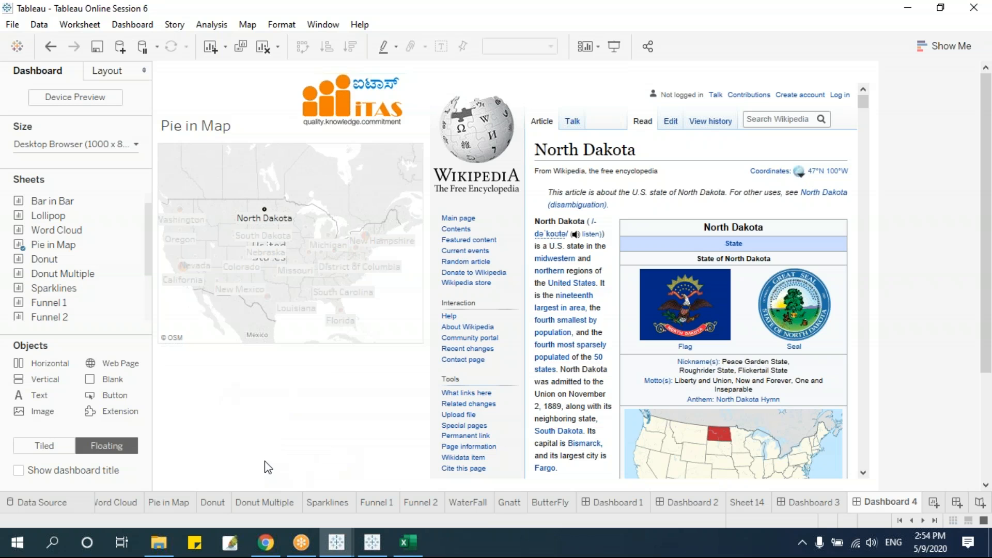
# Delete the empty Sheet 14 from the workbook.
pyautogui.click(139, 24)
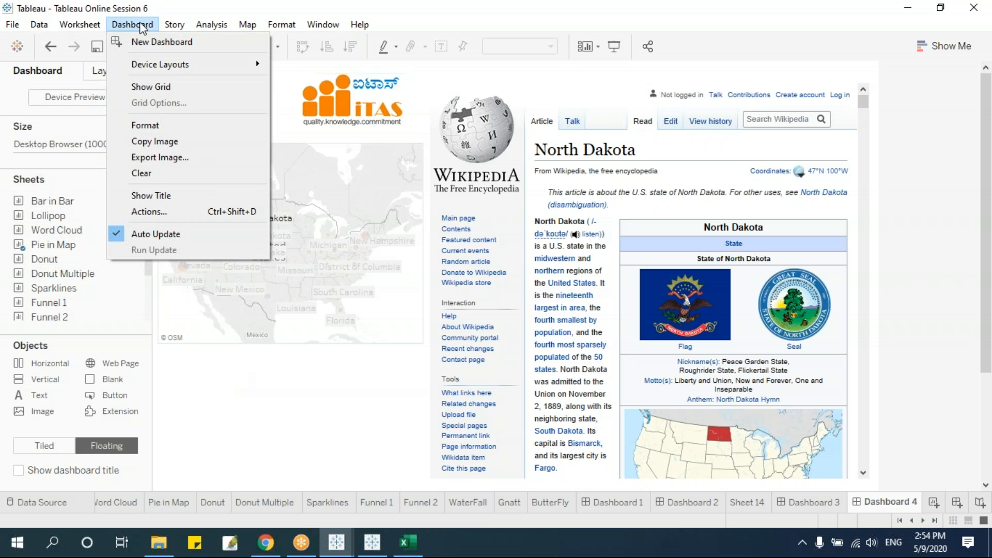
pyautogui.click(316, 423)
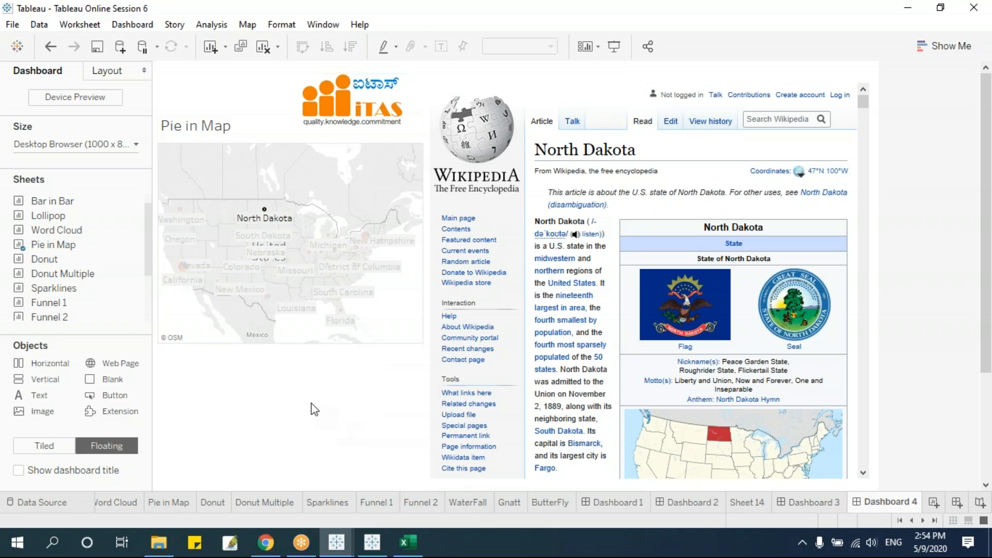
pyautogui.rightClick(751, 507)
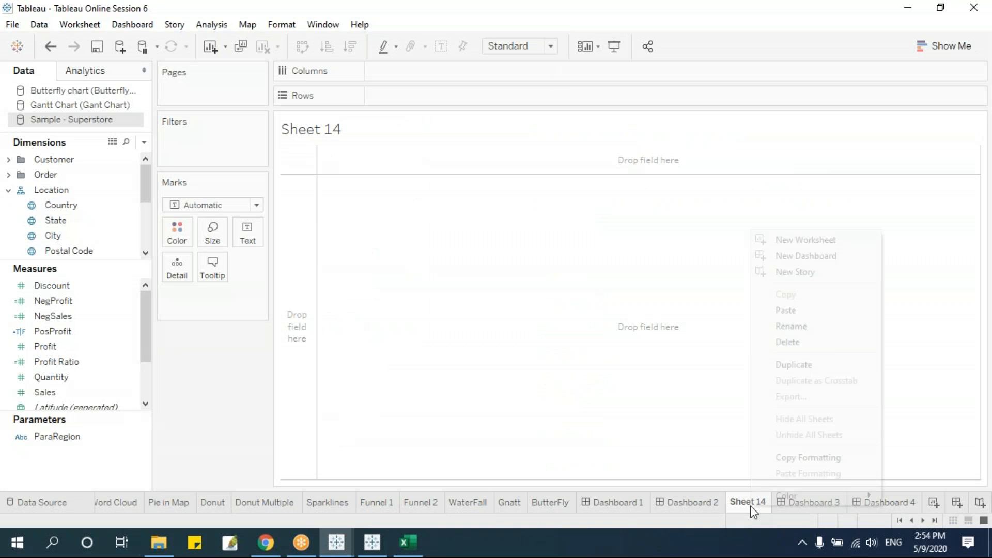
pyautogui.click(804, 345)
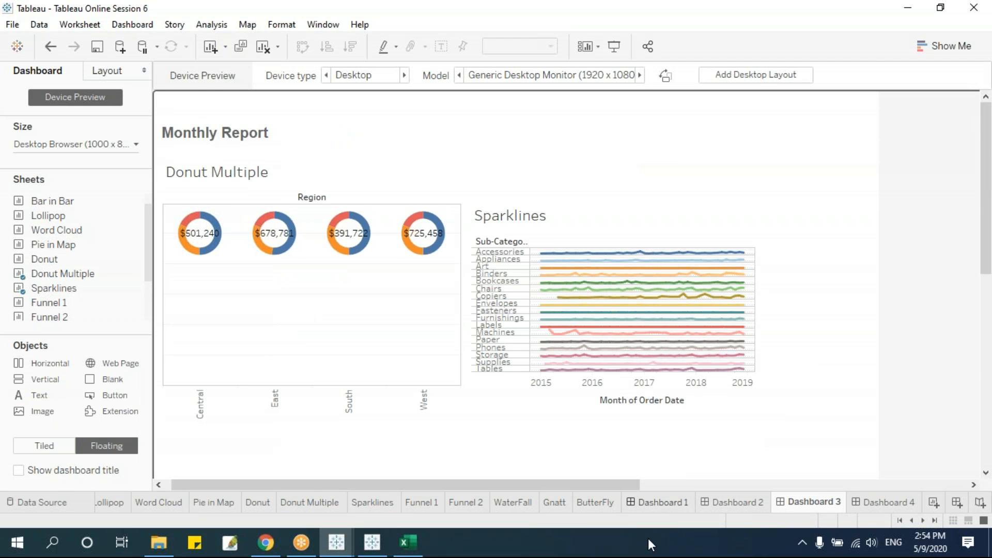
# Look over Dashboards 1, 2 and 3, settling on Dashboard 2.
pyautogui.click(658, 503)
pyautogui.click(719, 509)
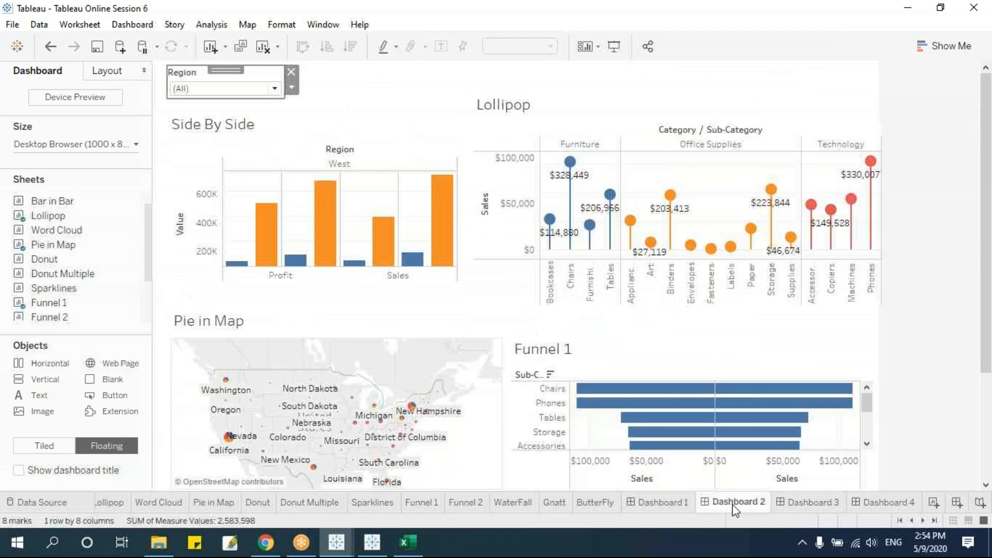
pyautogui.click(785, 509)
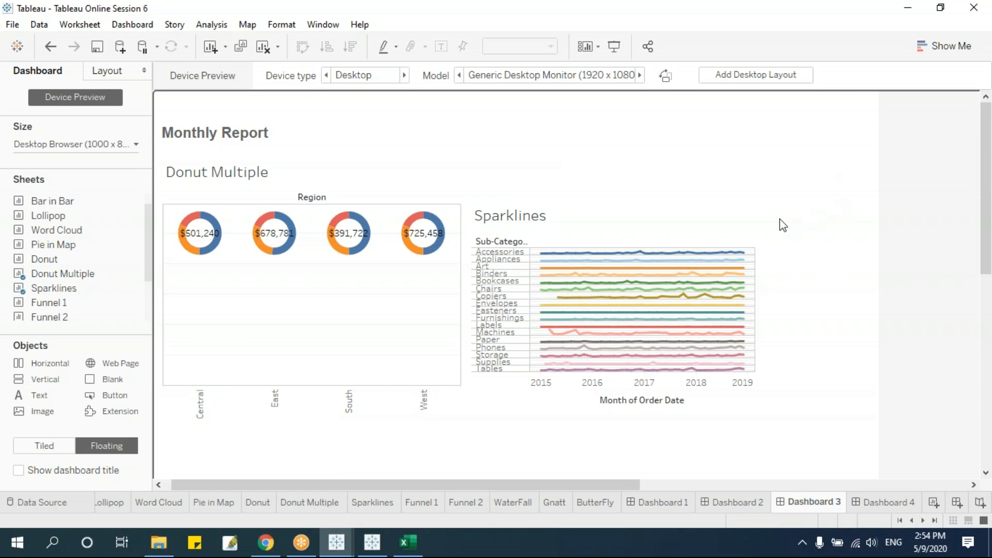
pyautogui.click(757, 504)
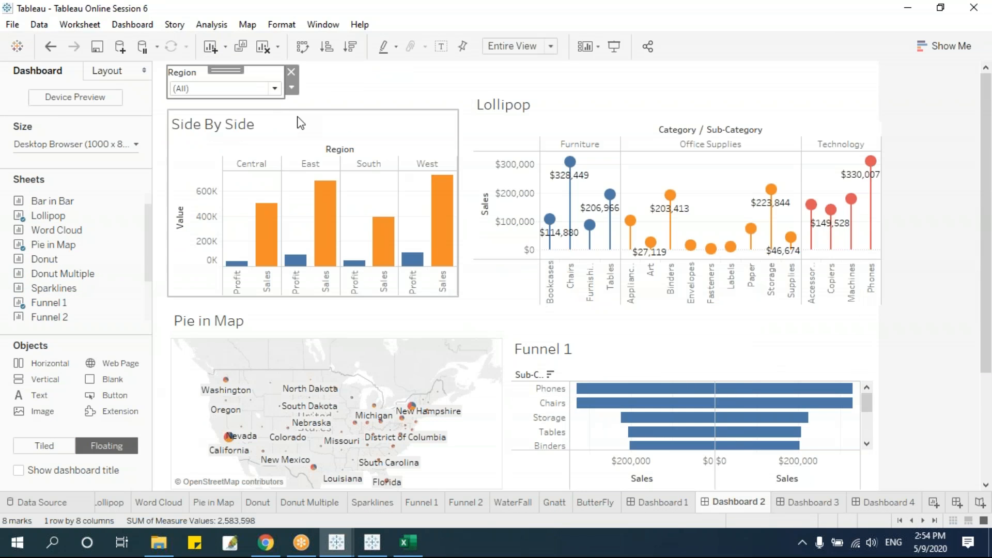
# Set Dashboard 2's Region filter to East, comparing with Dashboards 3 and 4.
pyautogui.click(275, 88)
pyautogui.click(234, 119)
pyautogui.click(275, 88)
pyautogui.click(233, 134)
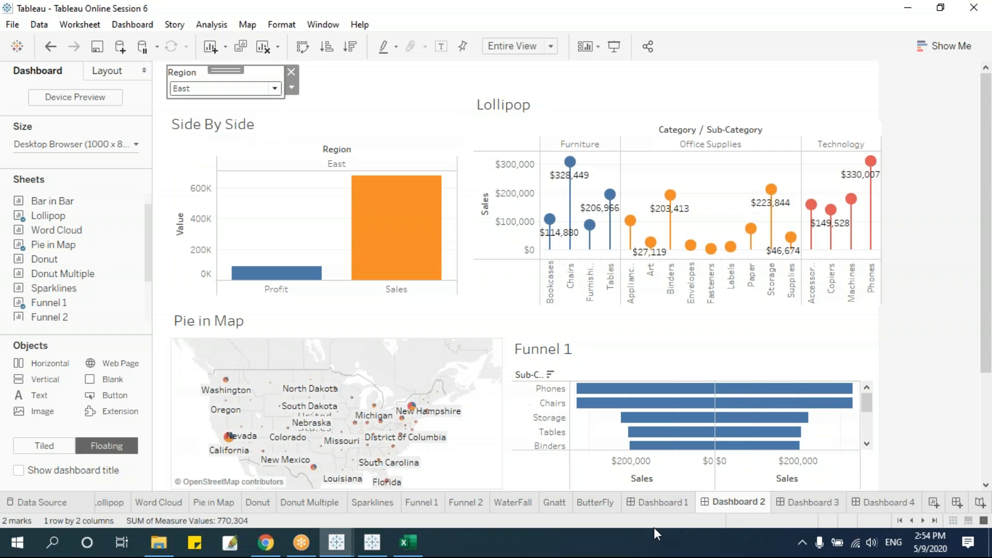
pyautogui.click(815, 510)
pyautogui.click(873, 504)
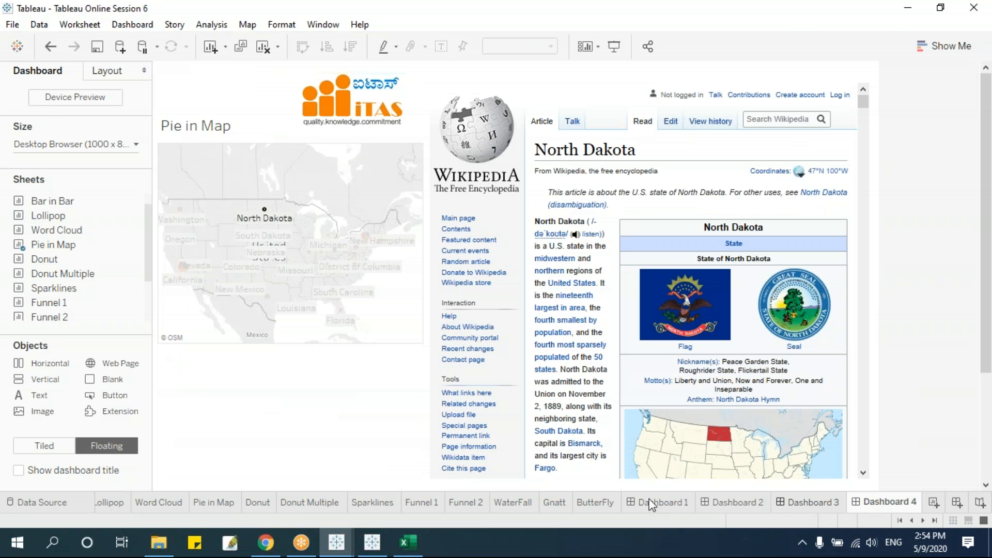
pyautogui.click(722, 509)
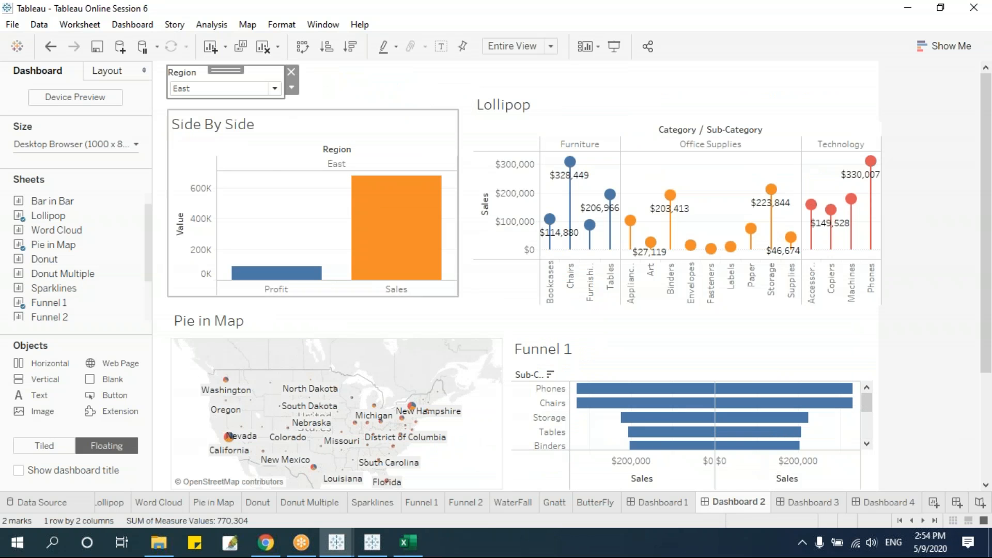
# Copy the whole of Dashboard 2 as an image with Dashboard > Copy Image.
pyautogui.click(135, 26)
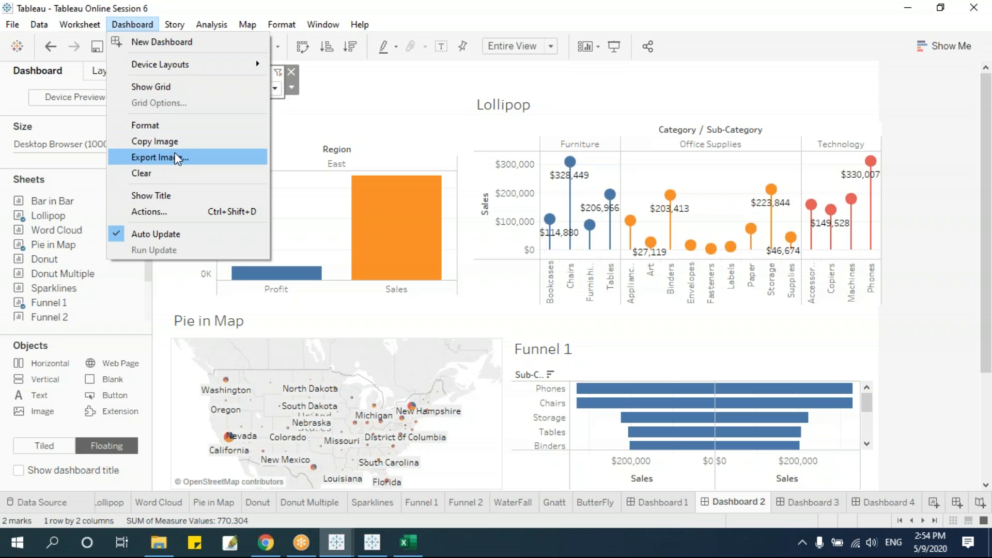
pyautogui.click(72, 24)
pyautogui.click(80, 27)
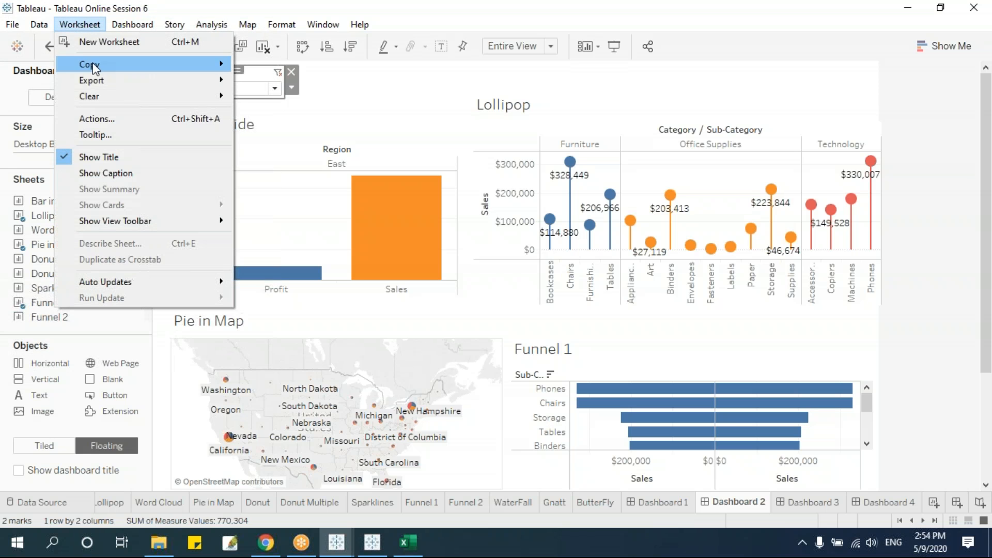
pyautogui.click(135, 10)
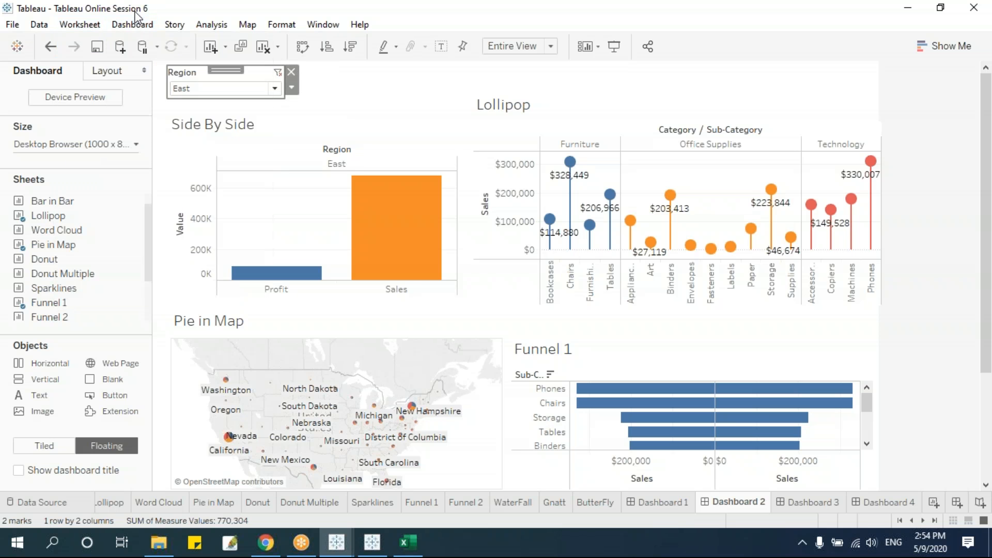
pyautogui.click(132, 25)
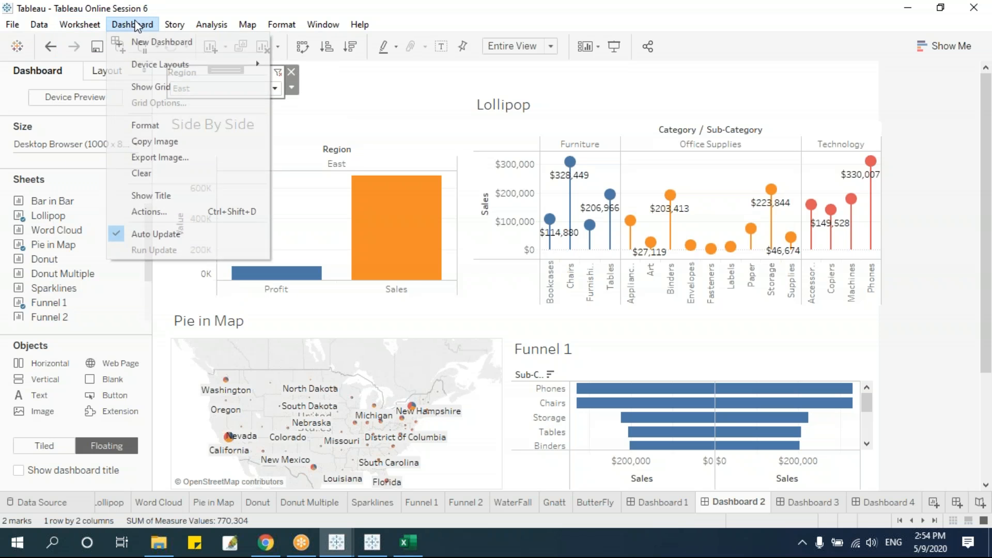
pyautogui.click(184, 141)
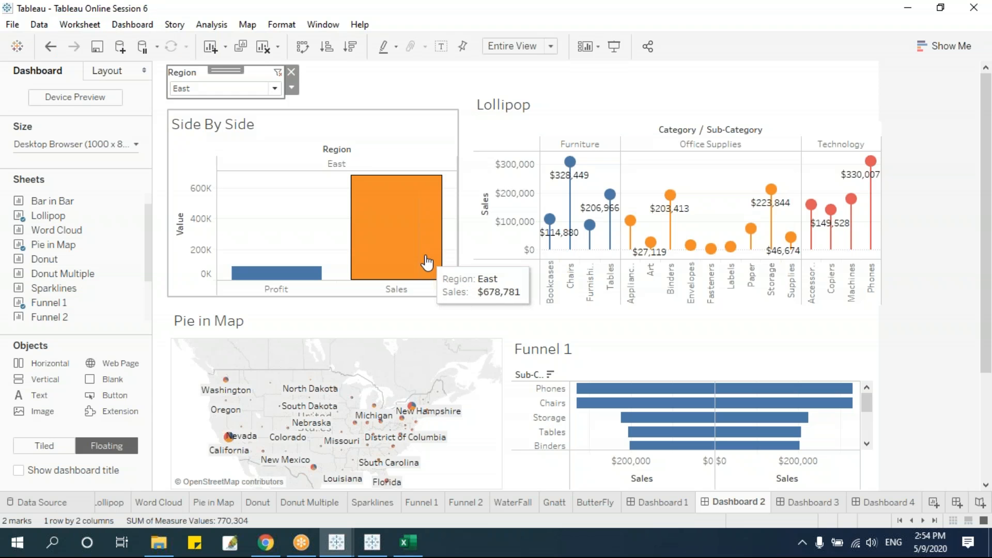
# Launch PowerPoint via Run (powerpnt) and start a blank presentation.
pyautogui.press('super+r')
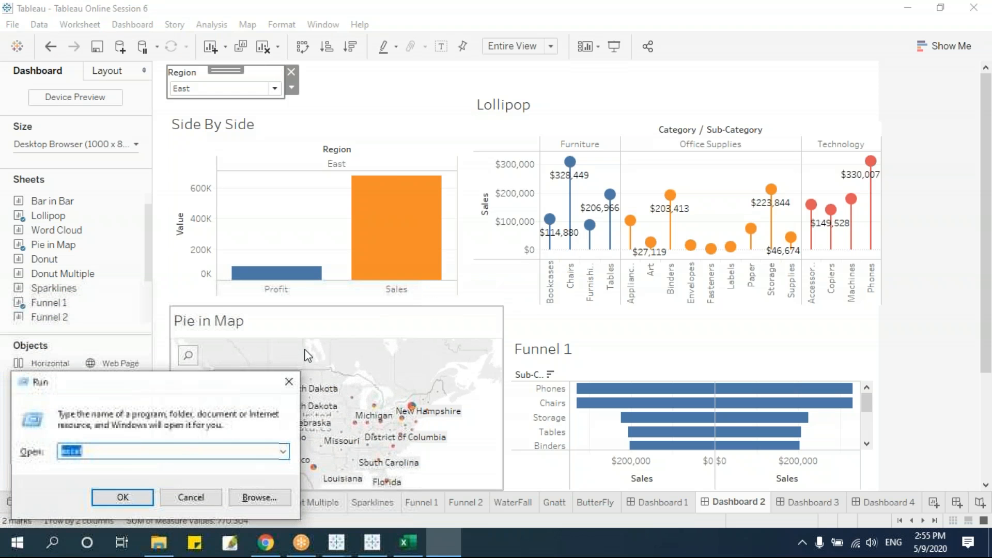
pyautogui.write('powerpnt')
pyautogui.press('Return')
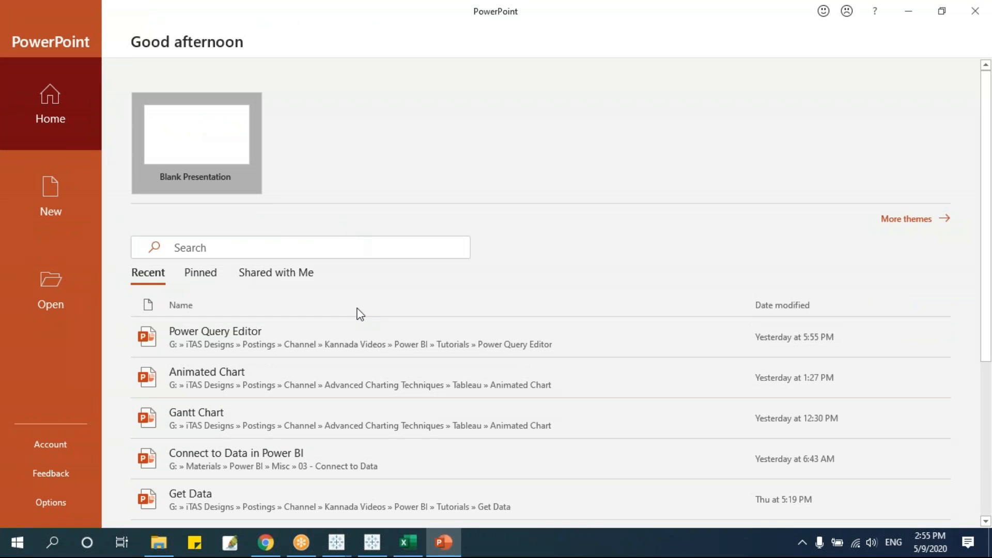
pyautogui.press('Return')
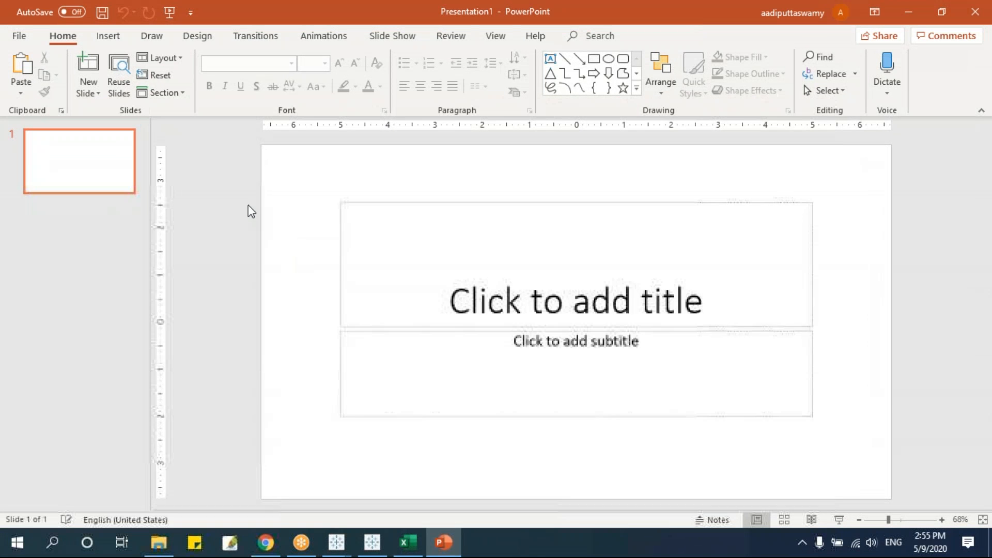
# Remove the title and subtitle placeholders and paste the Dashboard 2 image onto the slide.
pyautogui.moveTo(242, 177); pyautogui.dragTo(779, 463)
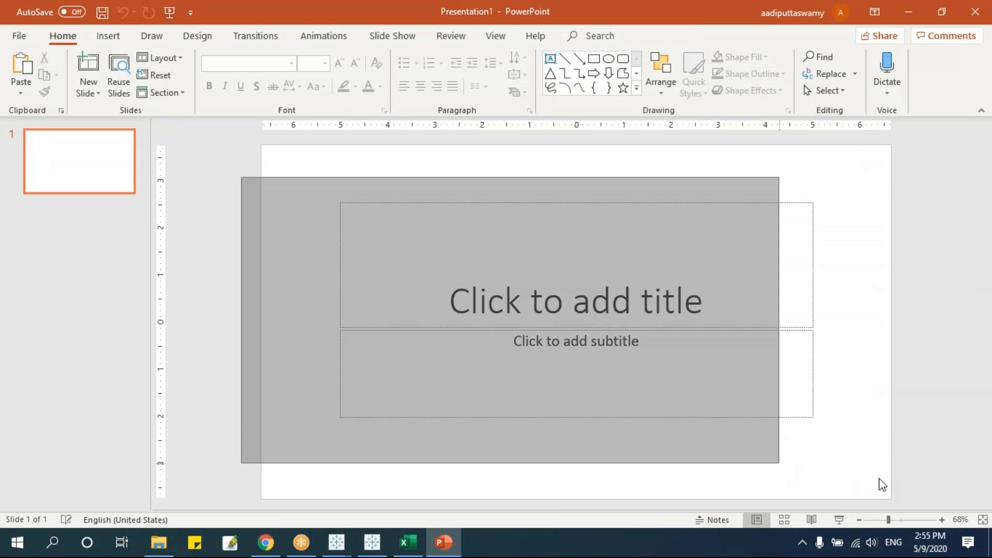
pyautogui.moveTo(881, 478); pyautogui.dragTo(177, 159)
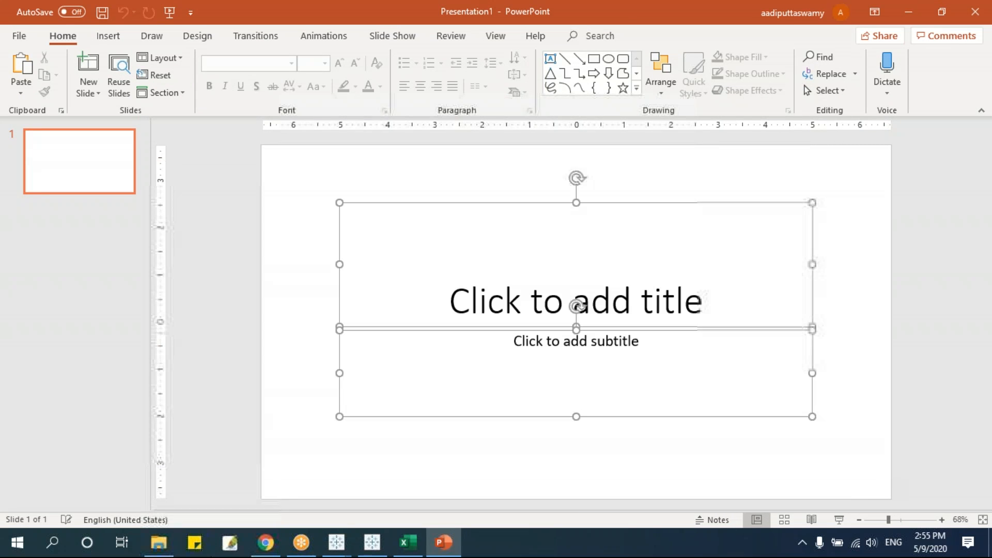
pyautogui.press('Delete')
pyautogui.hotkey('ctrl', 'v')
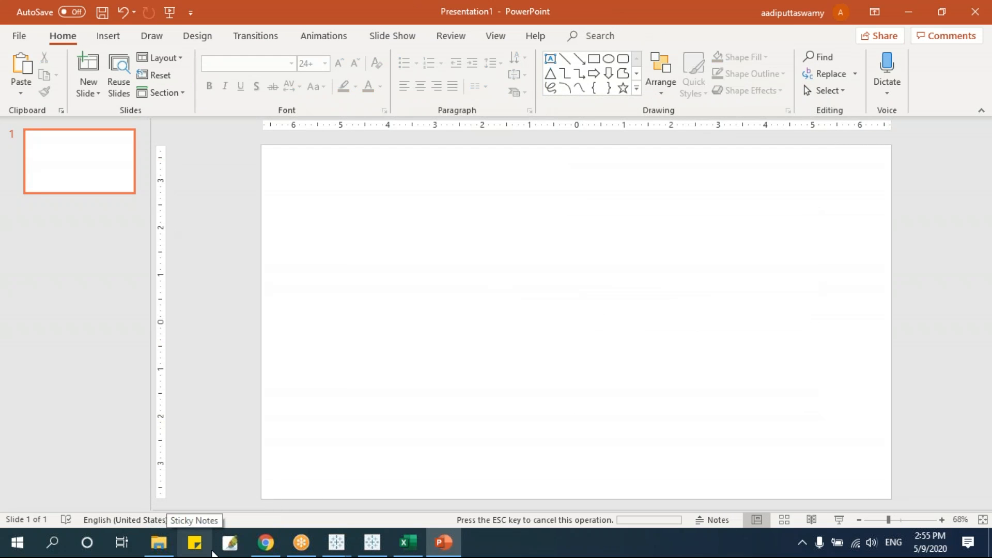
pyautogui.moveTo(467, 294); pyautogui.dragTo(429, 304)
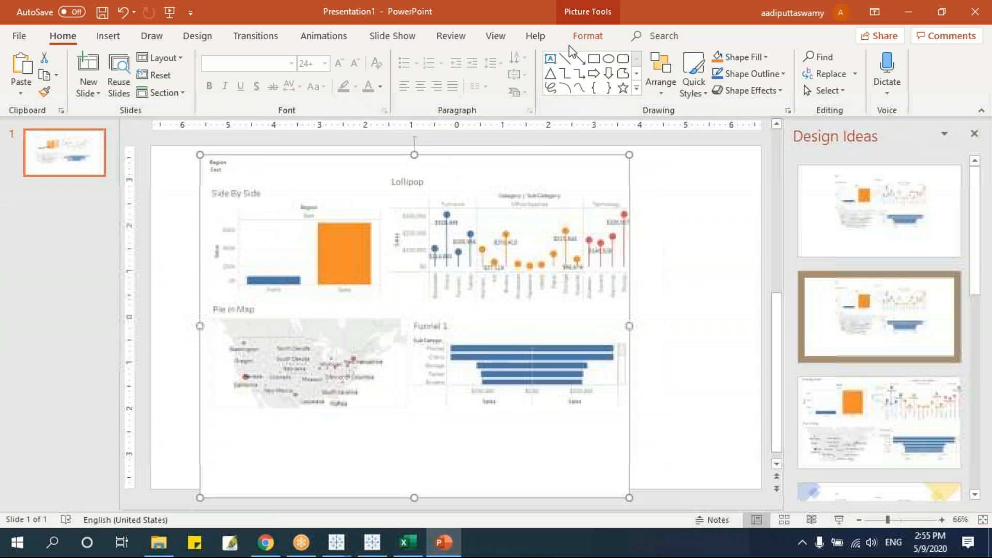
# Crop off the picture's empty bottom and centre it on the slide.
pyautogui.click(601, 39)
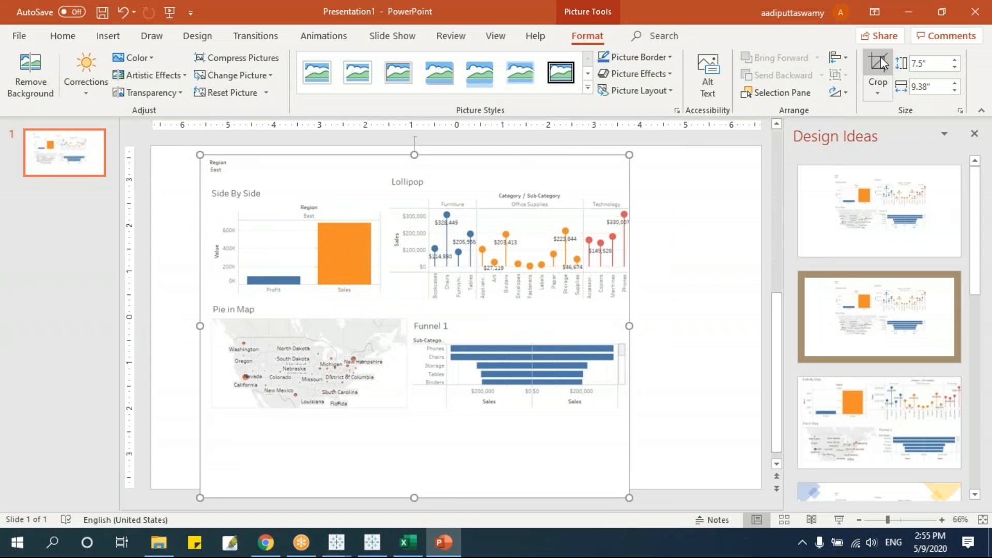
pyautogui.click(877, 66)
pyautogui.moveTo(416, 496); pyautogui.dragTo(577, 421)
pyautogui.click(166, 191)
pyautogui.moveTo(405, 257); pyautogui.dragTo(433, 287)
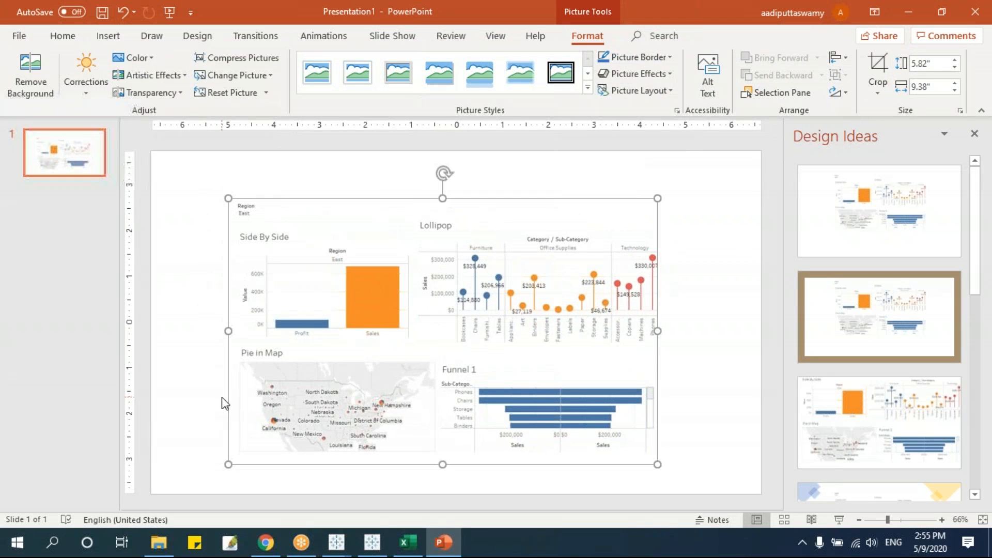
pyautogui.moveTo(265, 543)
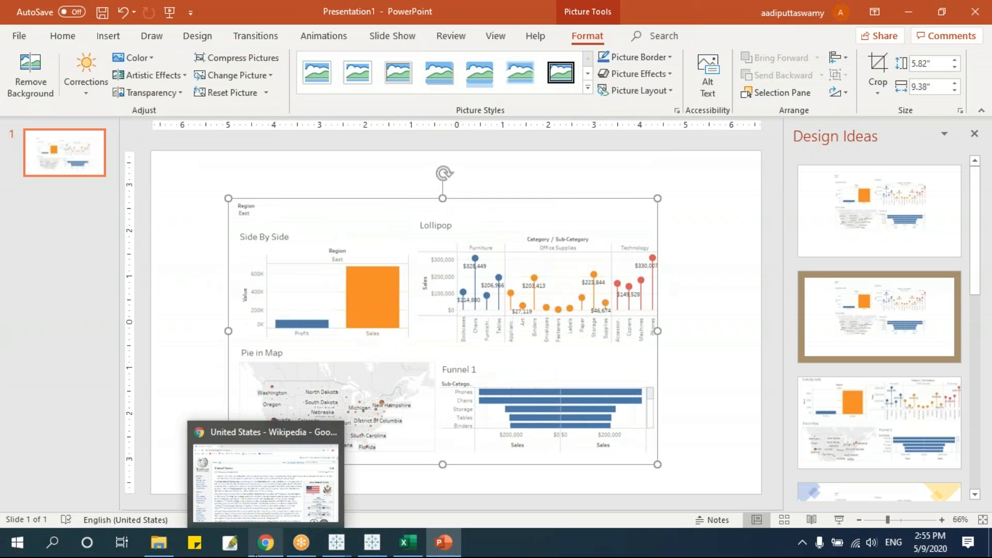
# Back in Tableau, look over Dashboards 1 and 2, then open the Lollipop worksheet.
pyautogui.click(336, 542)
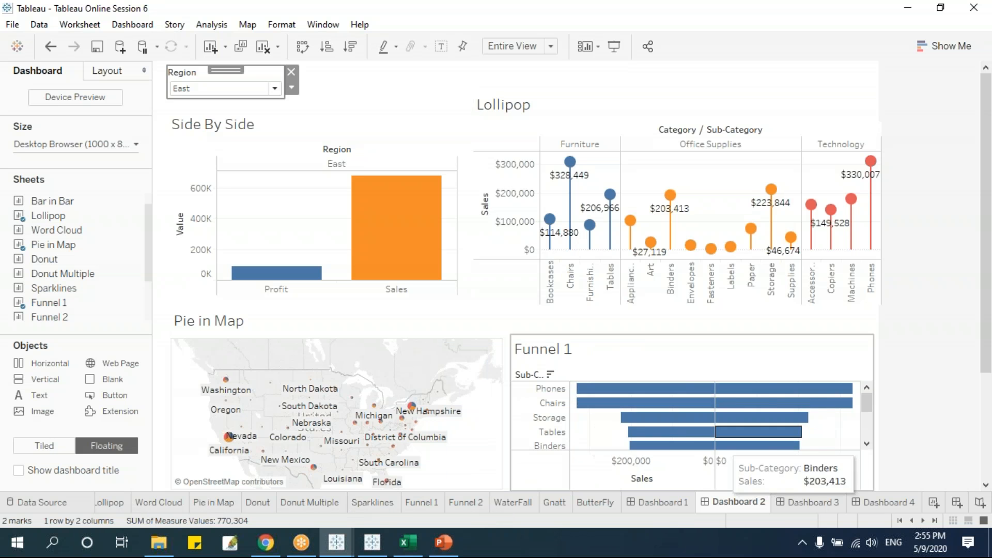
pyautogui.click(664, 511)
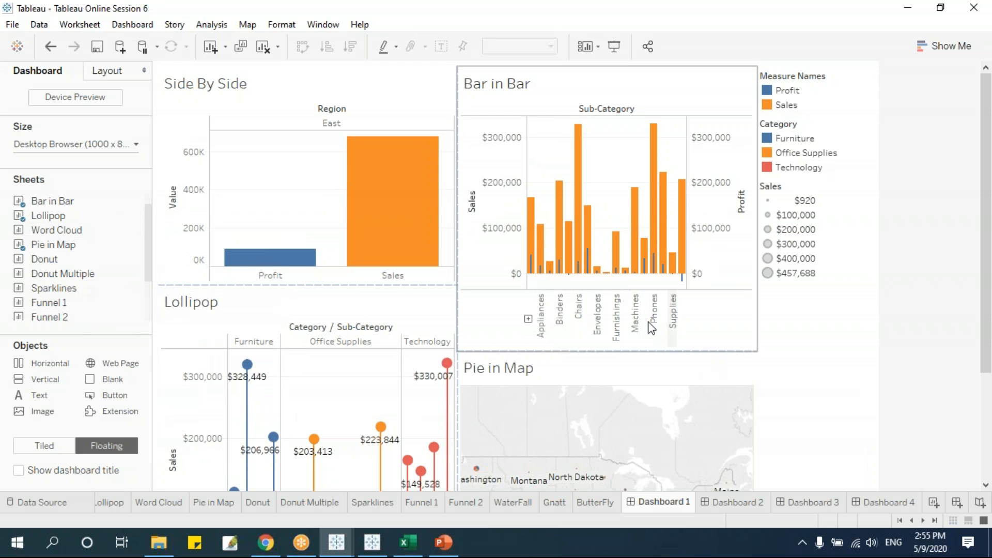
pyautogui.click(725, 506)
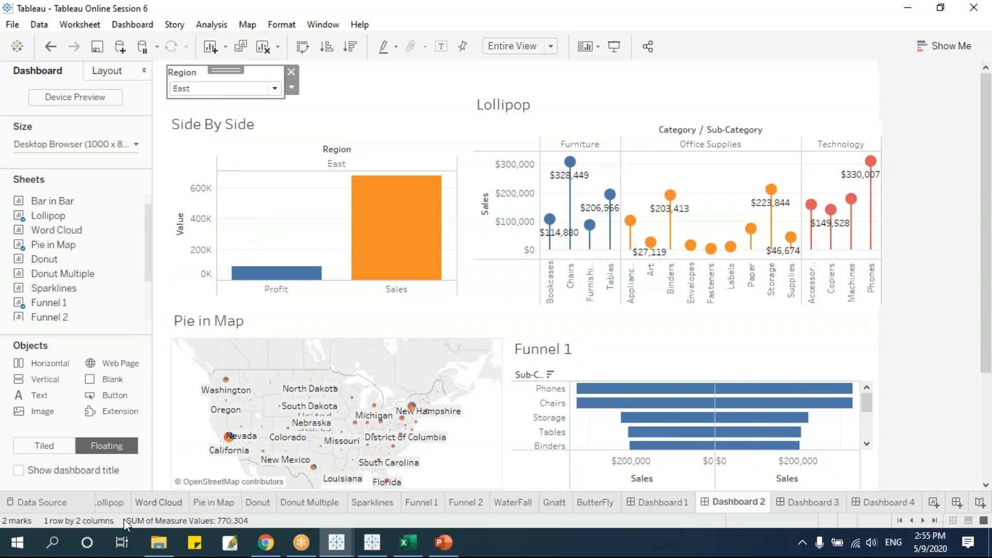
pyautogui.click(120, 504)
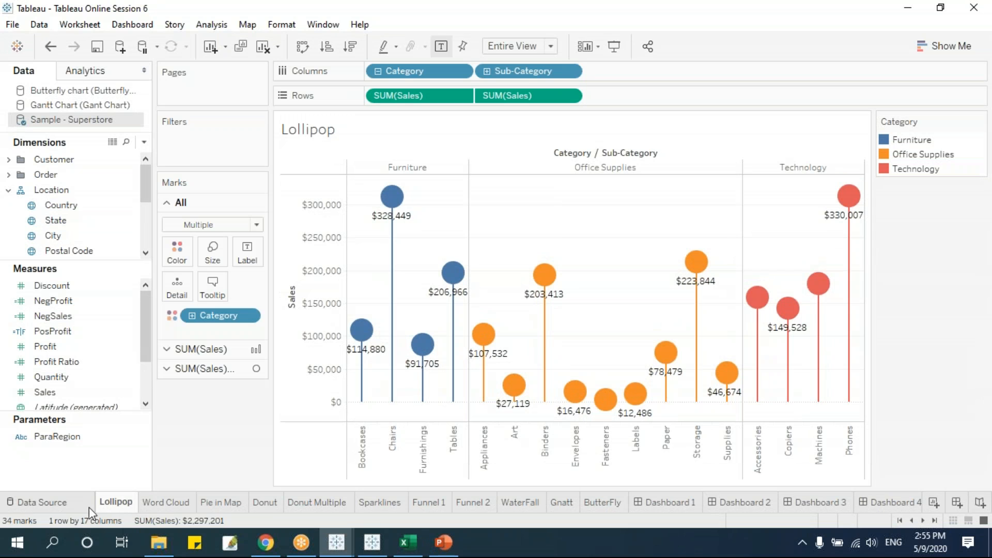
# Change the Side By Side sheet's Region filter to Single Value (list), then return to Dashboard 2.
pyautogui.click(91, 504)
pyautogui.click(108, 503)
pyautogui.click(899, 520)
pyautogui.click(124, 502)
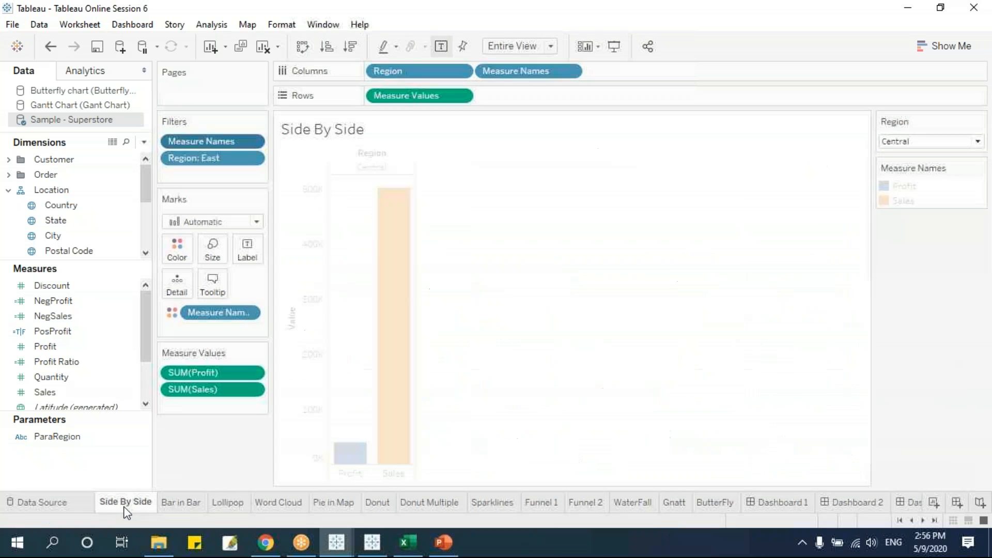
pyautogui.click(979, 121)
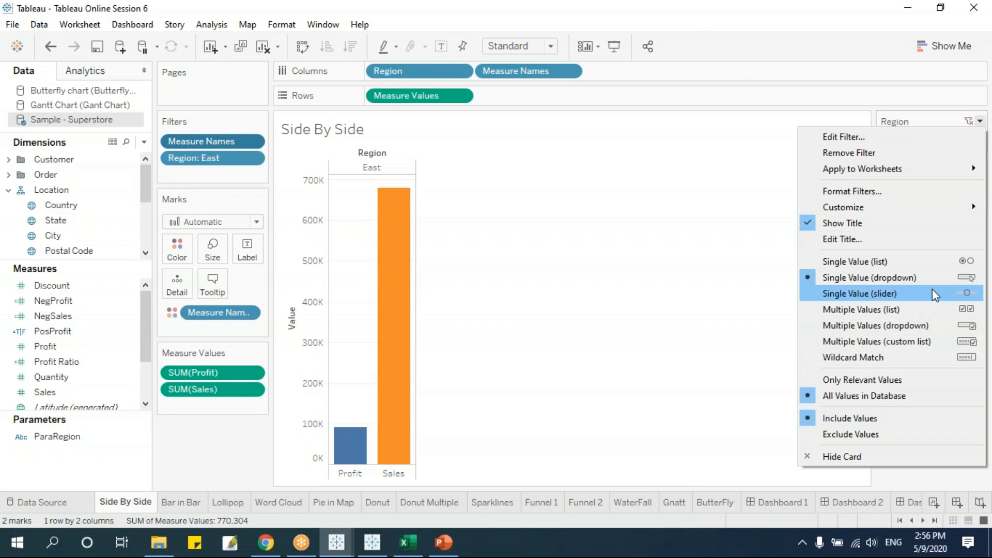
pyautogui.click(930, 261)
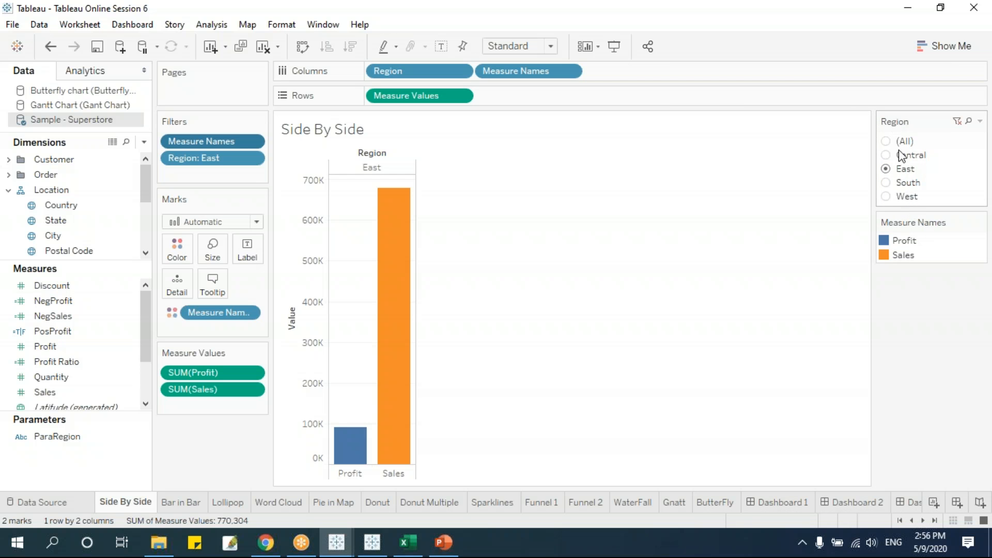
pyautogui.click(833, 503)
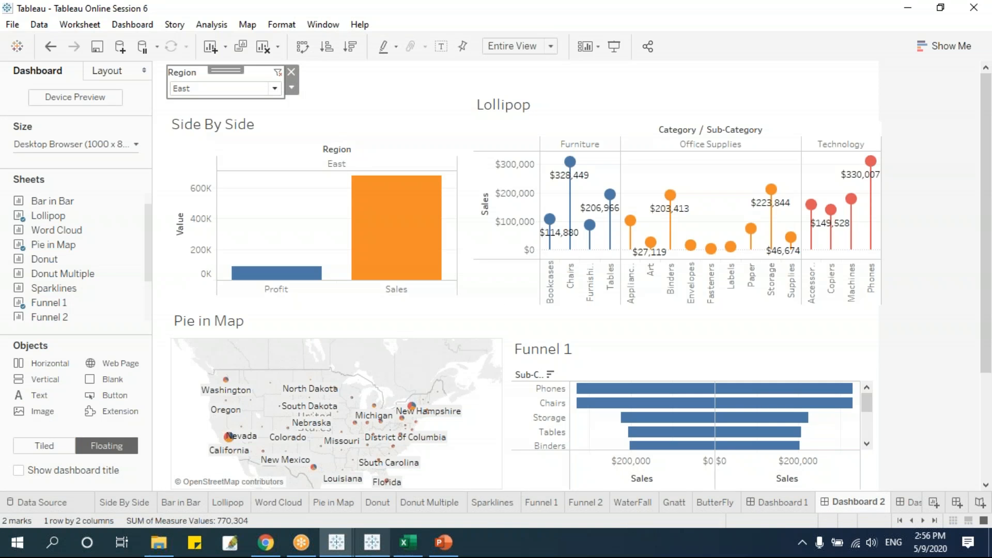
# Select the Side By Side view on Dashboard 2, then move on to Dashboard 1.
pyautogui.moveTo(336, 542)
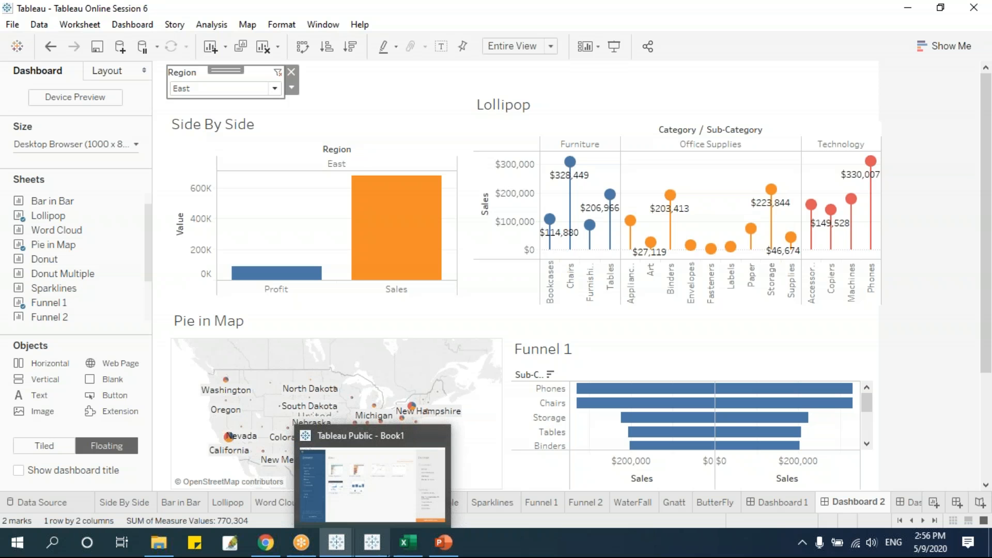
pyautogui.click(367, 120)
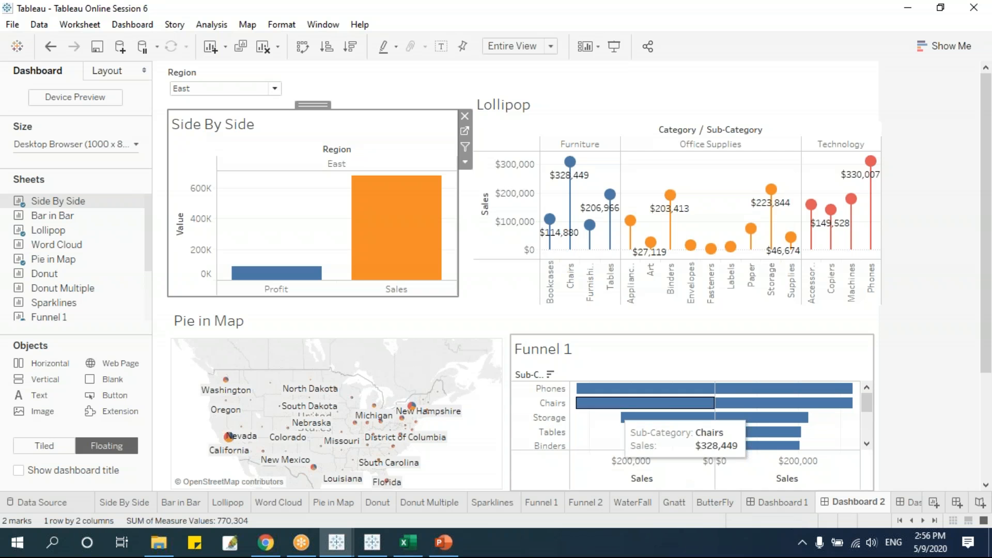
pyautogui.click(793, 508)
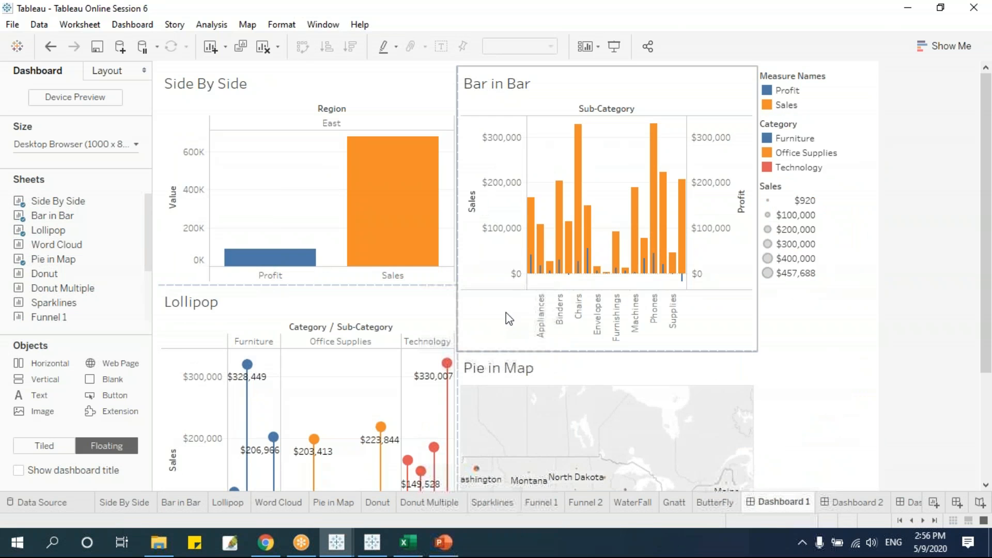
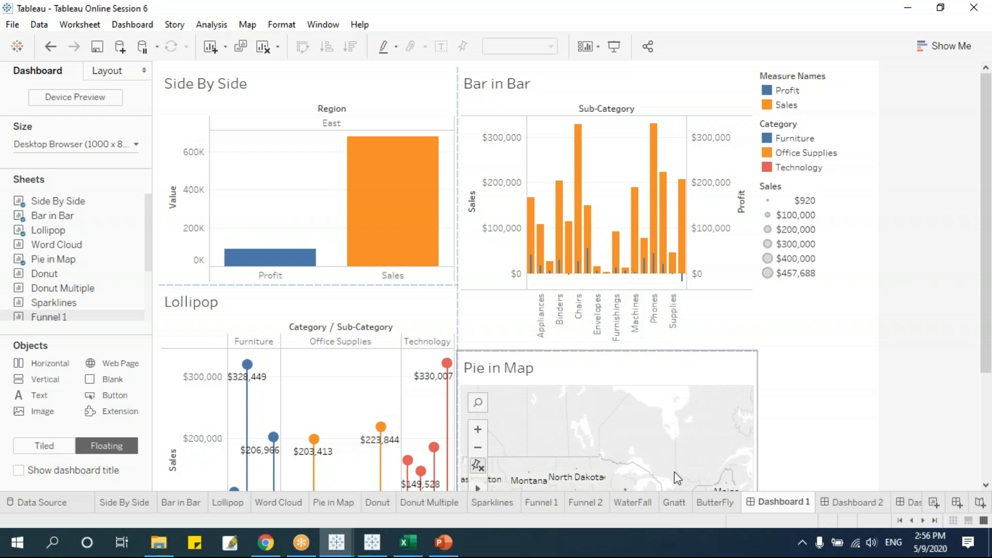
# Open Dashboard 3, the Monthly Report with the Donut Multiple and Sparklines views.
pyautogui.click(915, 505)
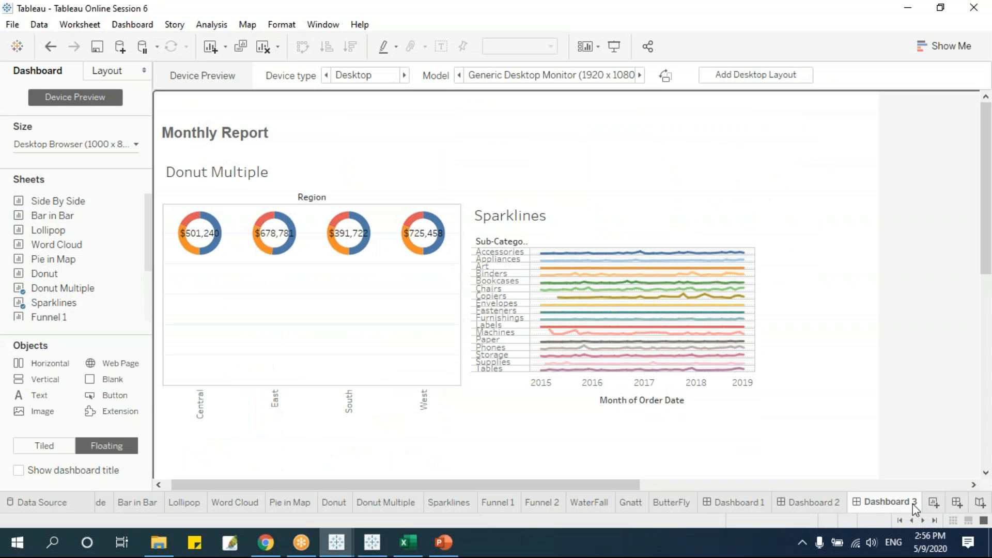
# Start a new story and add Dashboards 1 and 2 as its first two story points.
pyautogui.click(980, 504)
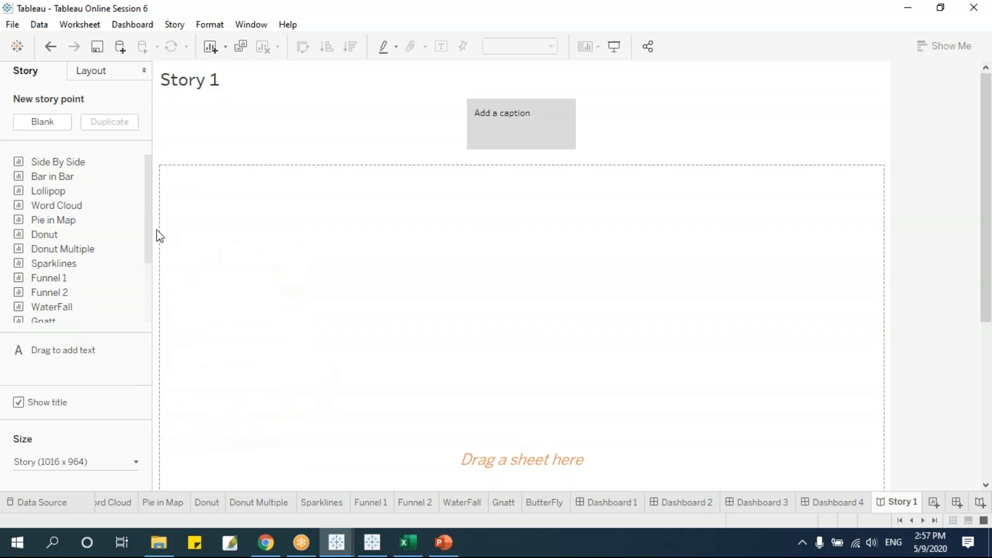
pyautogui.moveTo(150, 212); pyautogui.dragTo(160, 282)
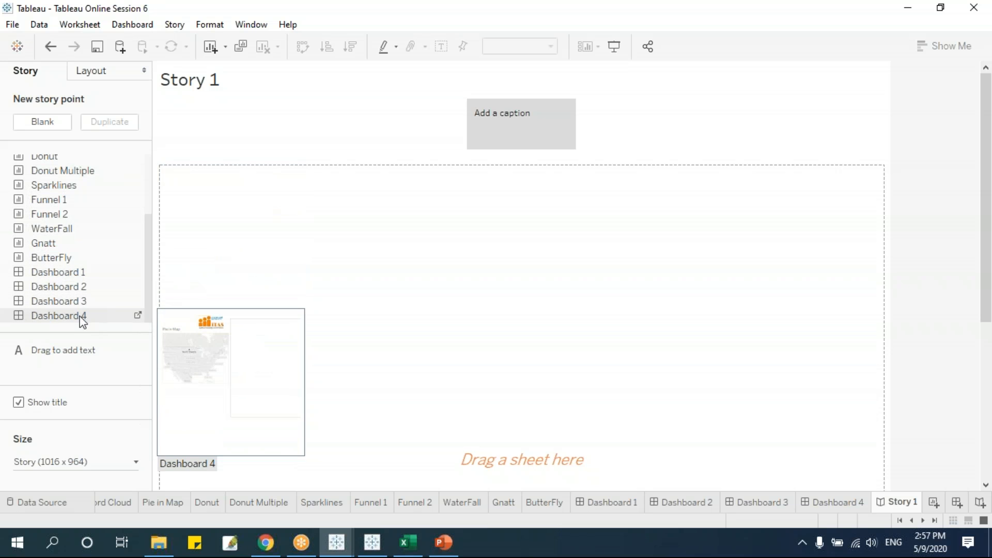
pyautogui.moveTo(57, 276); pyautogui.dragTo(464, 132)
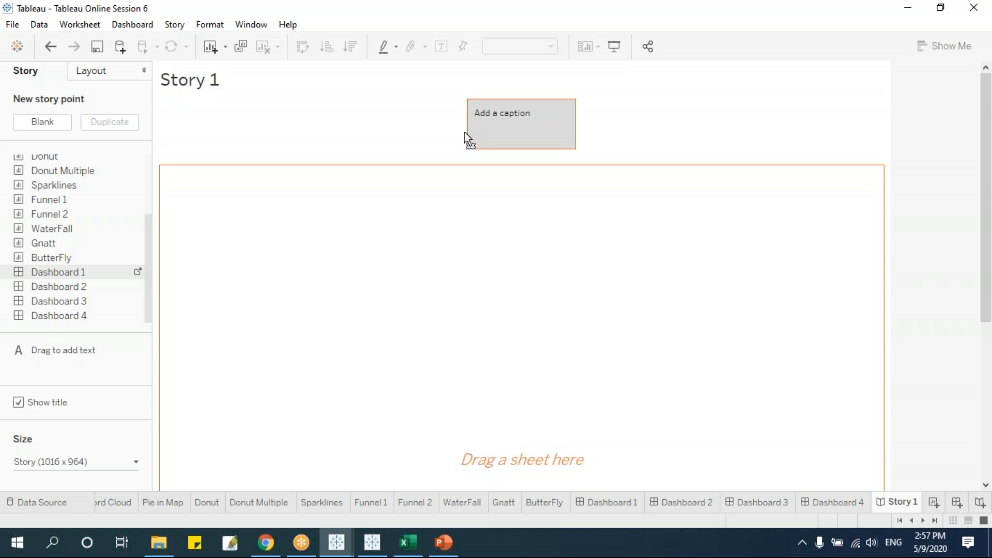
pyautogui.moveTo(464, 131); pyautogui.dragTo(386, 166)
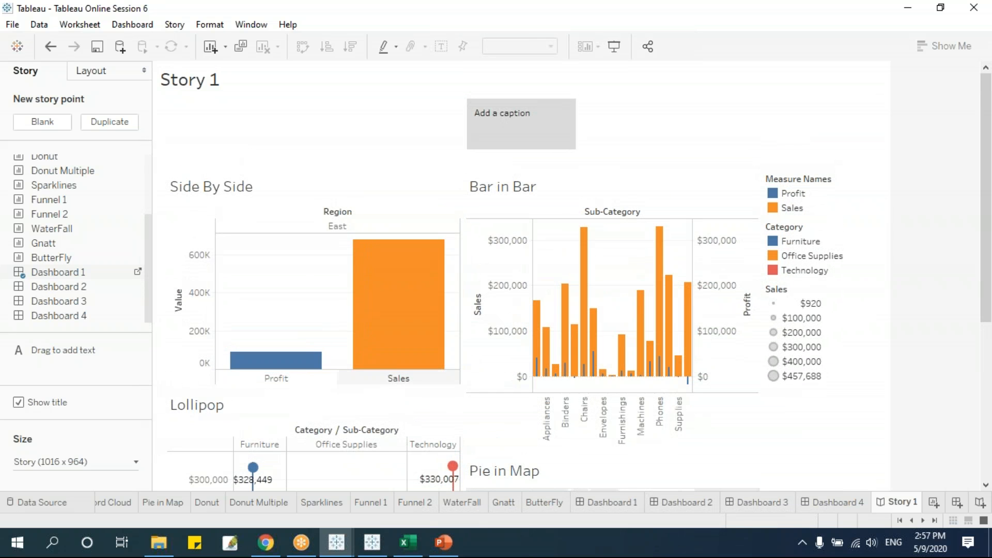
pyautogui.moveTo(70, 289); pyautogui.dragTo(565, 135)
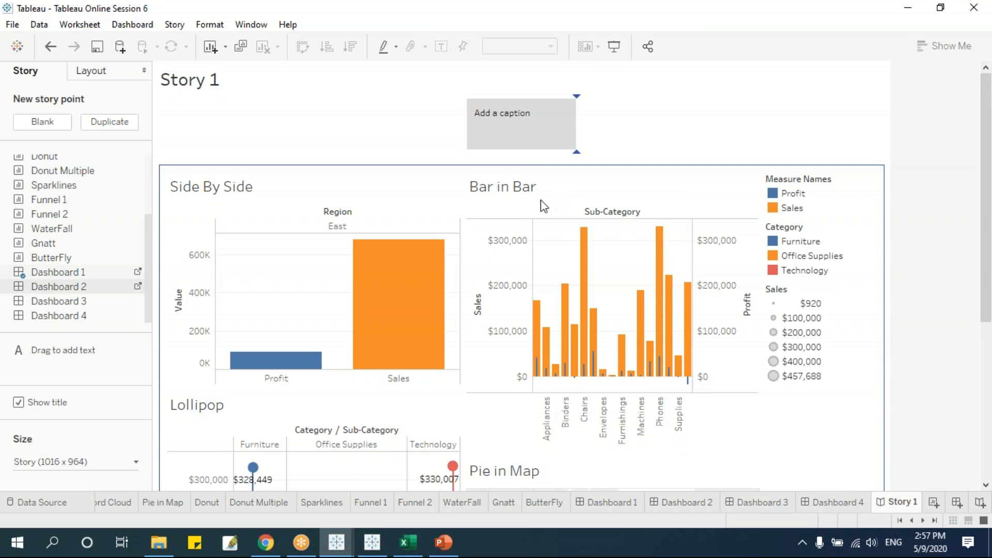
pyautogui.moveTo(544, 205); pyautogui.dragTo(577, 124)
# Add Dashboards 3 and 4 as the third and fourth story points.
pyautogui.click(494, 144)
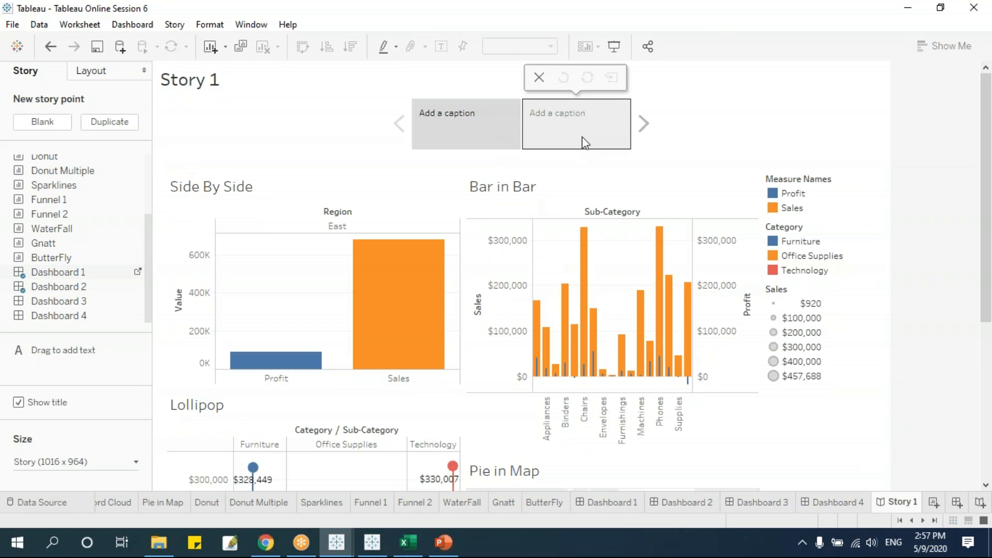
pyautogui.click(583, 140)
pyautogui.click(513, 129)
pyautogui.click(571, 125)
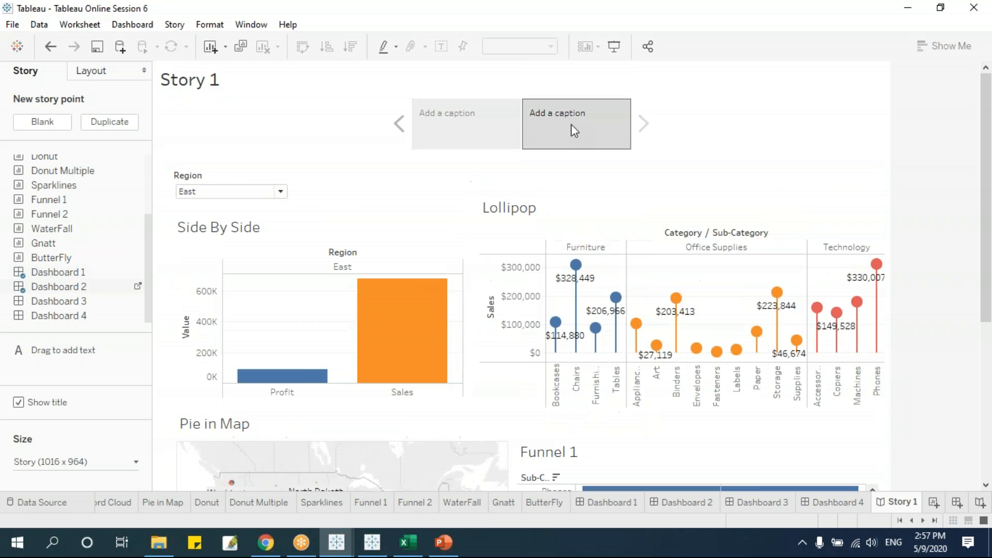
pyautogui.moveTo(56, 300); pyautogui.dragTo(641, 136)
pyautogui.moveTo(58, 317); pyautogui.dragTo(692, 140)
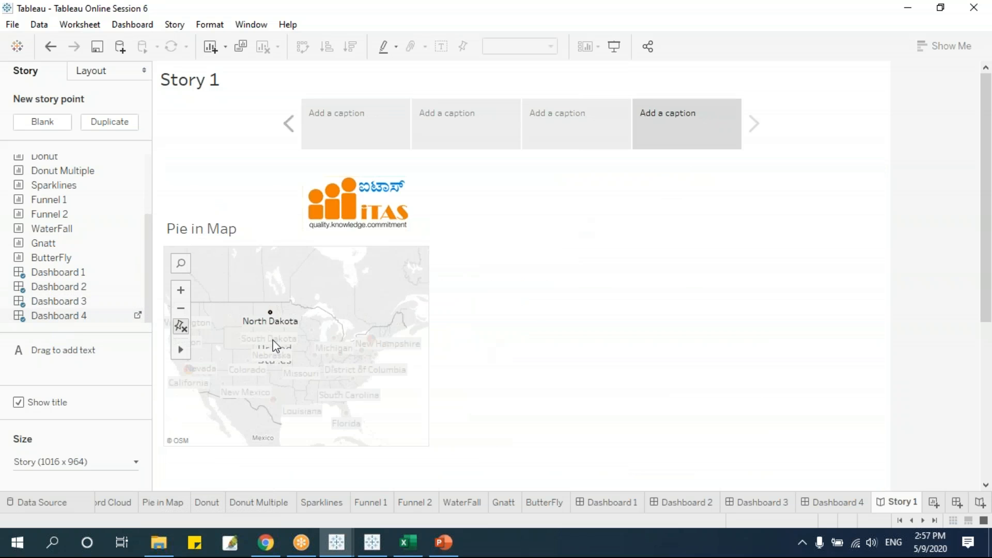
# Select South Dakota on the Dashboard 4 map and step through the story points.
pyautogui.click(266, 370)
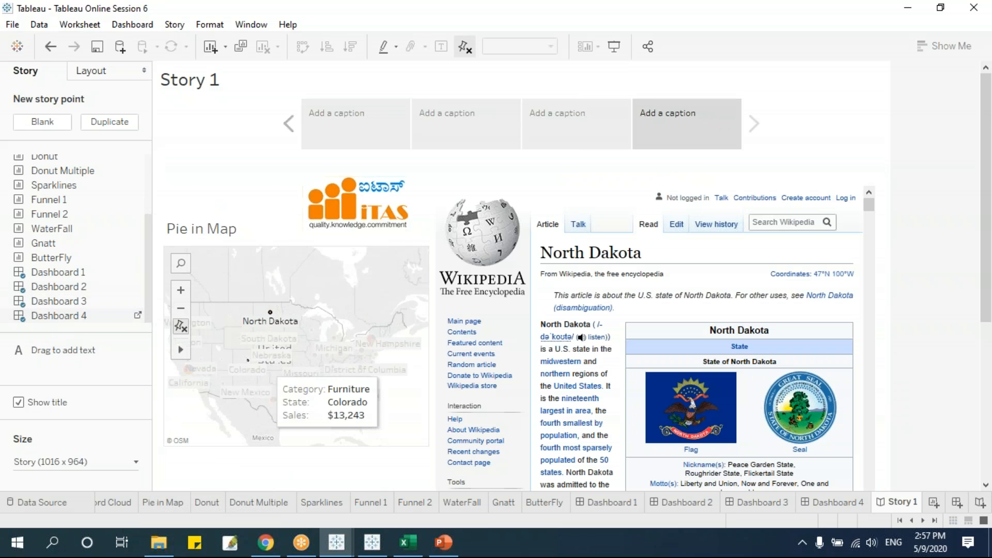
pyautogui.click(267, 333)
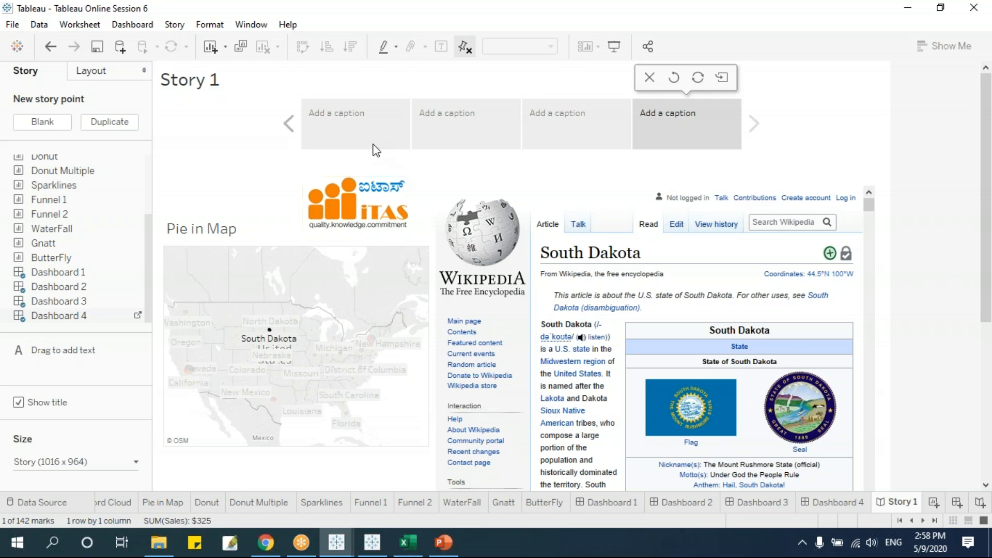
pyautogui.click(482, 124)
pyautogui.click(620, 119)
pyautogui.click(671, 122)
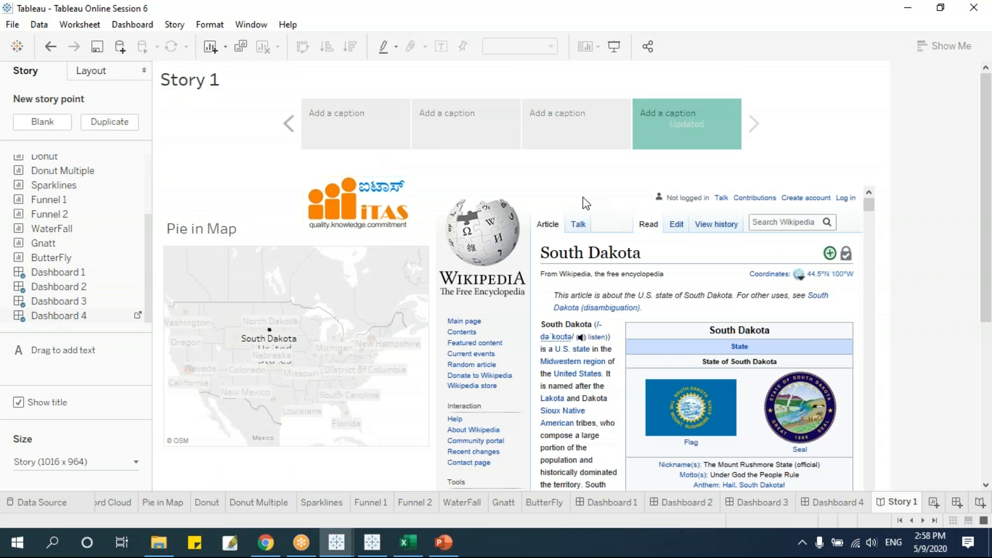
pyautogui.click(377, 145)
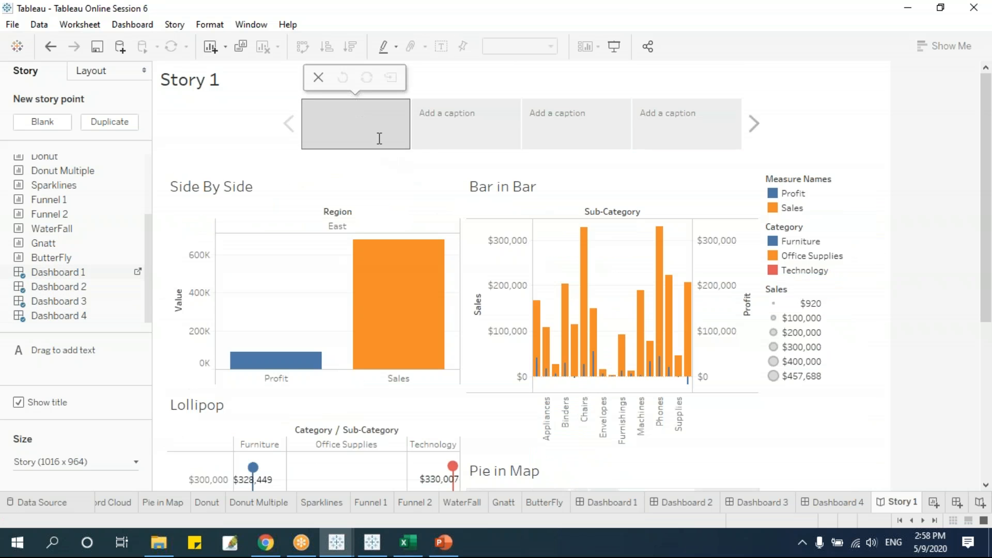
# Caption the first story point 'Report 1' and the second 'Report 2'.
pyautogui.write('Report 1')
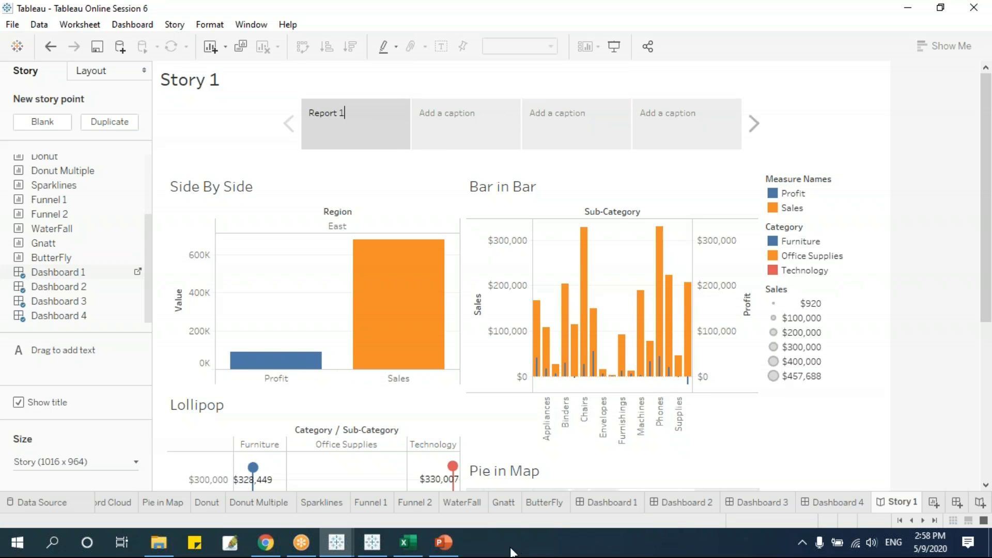
pyautogui.moveTo(358, 116); pyautogui.dragTo(238, 99)
pyautogui.hotkey('ctrl', 'c')
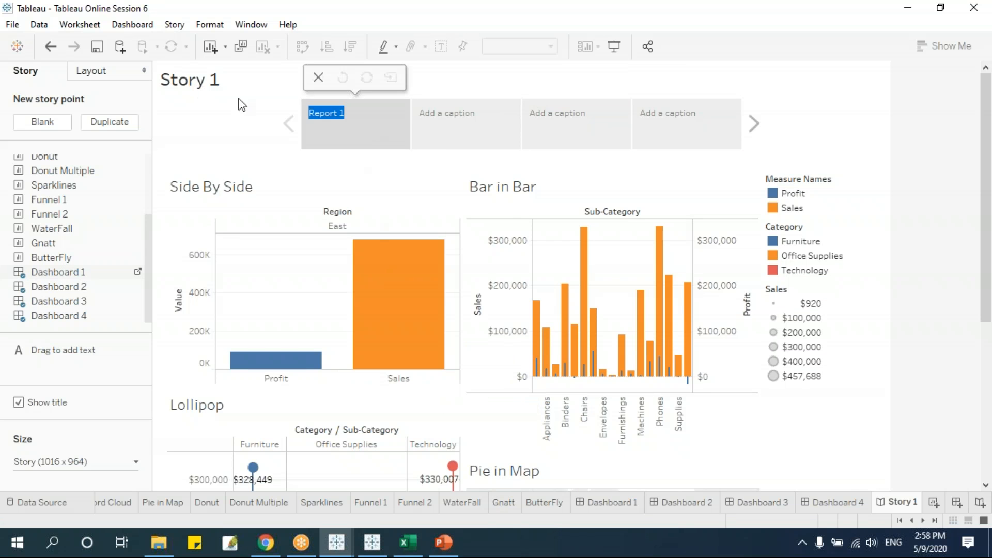
pyautogui.click(485, 115)
pyautogui.hotkey('ctrl', 'v')
pyautogui.click(565, 131)
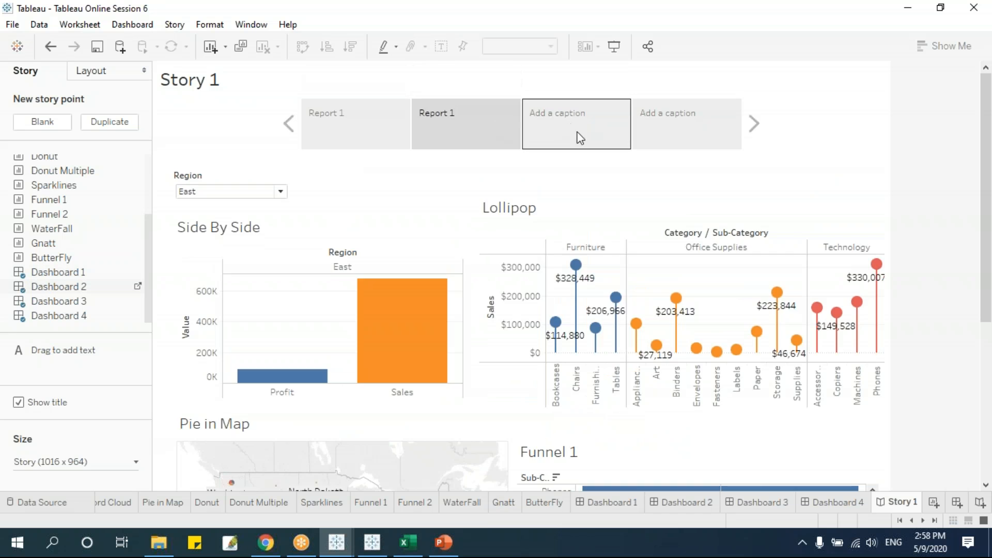
pyautogui.click(461, 118)
pyautogui.press('BackSpace')
pyautogui.write('2')
# Caption the third and fourth points 'Report 3' and 'Report 4', then review all four.
pyautogui.click(605, 140)
pyautogui.write('Report')
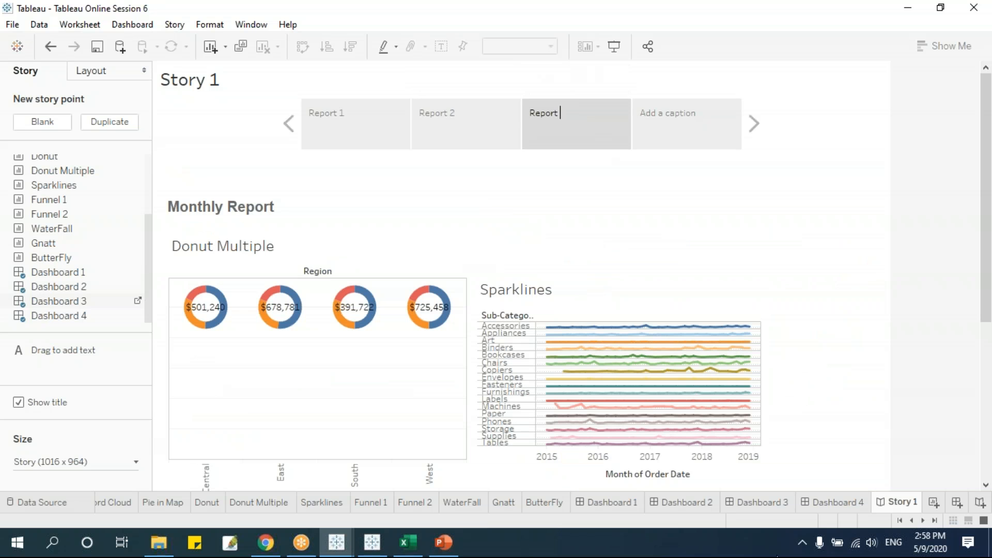
pyautogui.click(685, 130)
pyautogui.write('Report')
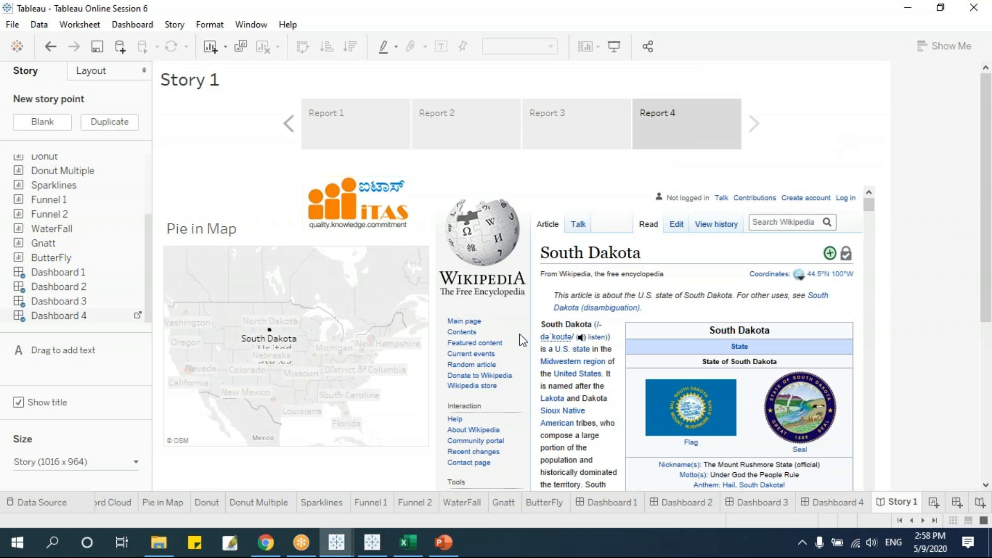
pyautogui.click(321, 126)
pyautogui.click(486, 132)
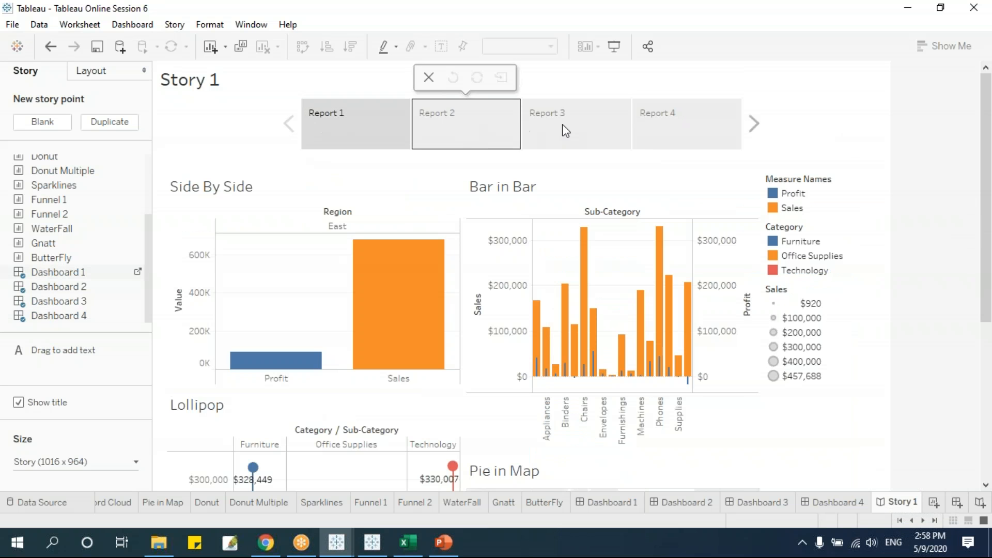
pyautogui.click(626, 126)
pyautogui.click(691, 146)
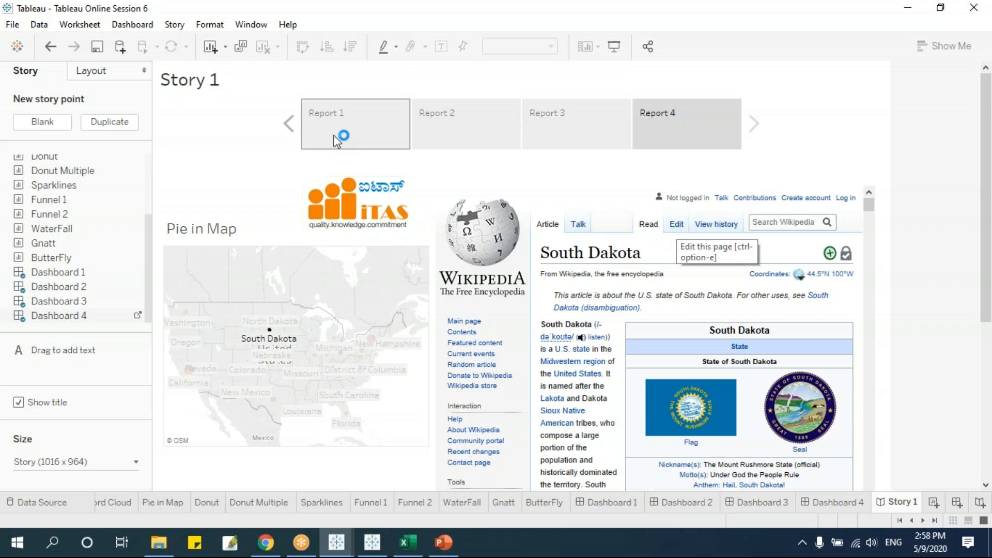
# Show the story Layout options and step forward and back through Report 1–4.
pyautogui.click(101, 72)
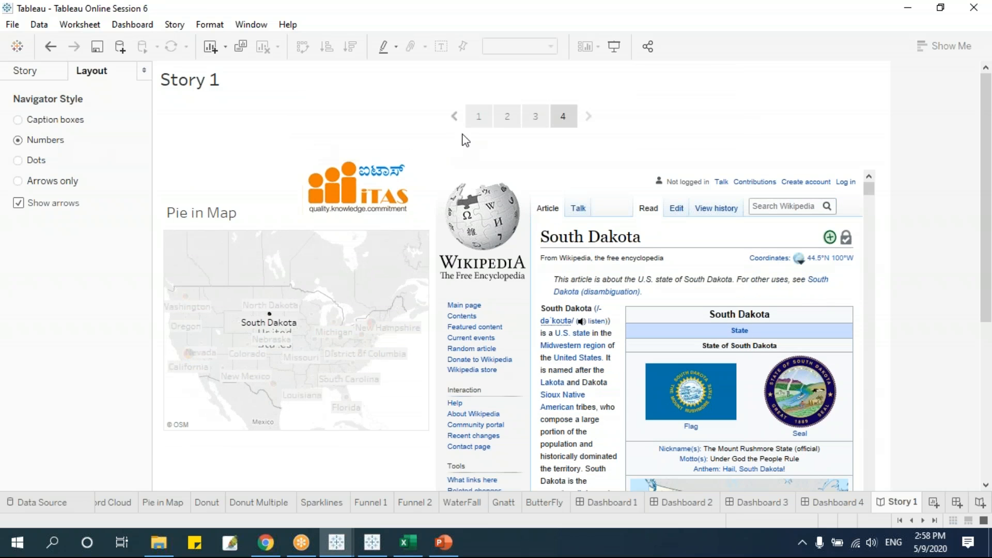
pyautogui.click(479, 117)
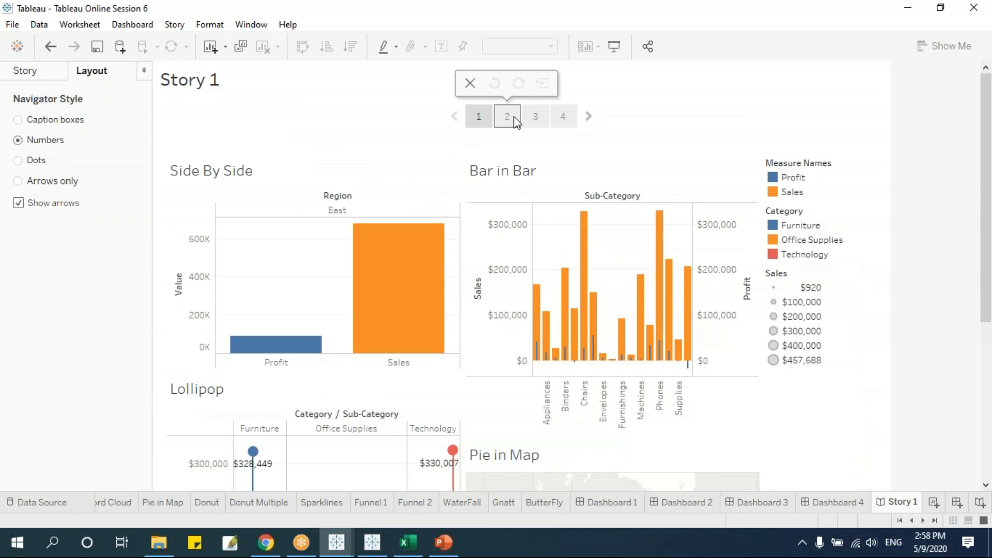
pyautogui.click(510, 117)
pyautogui.click(541, 114)
pyautogui.click(563, 117)
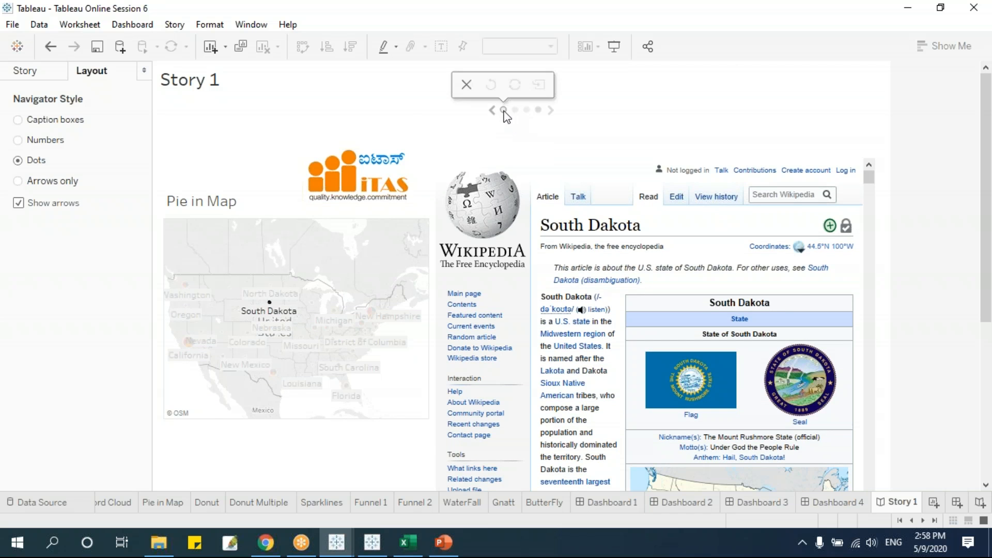
pyautogui.click(504, 110)
pyautogui.click(551, 110)
pyautogui.click(551, 110)
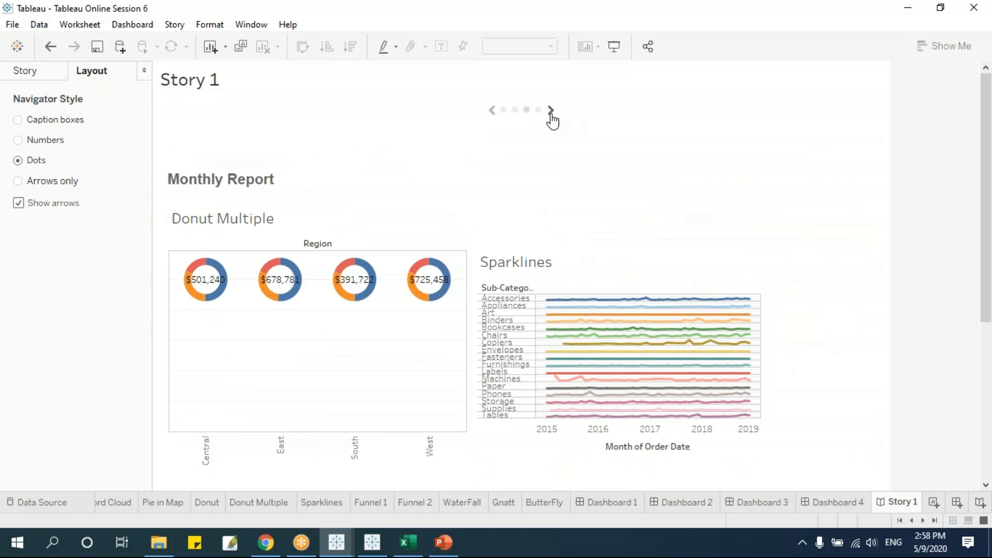
pyautogui.click(538, 111)
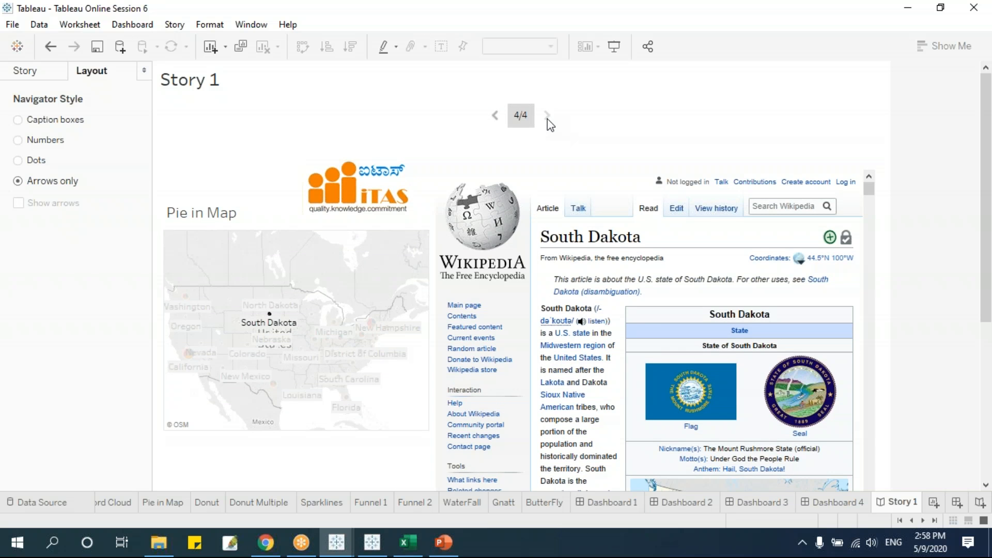
pyautogui.click(495, 116)
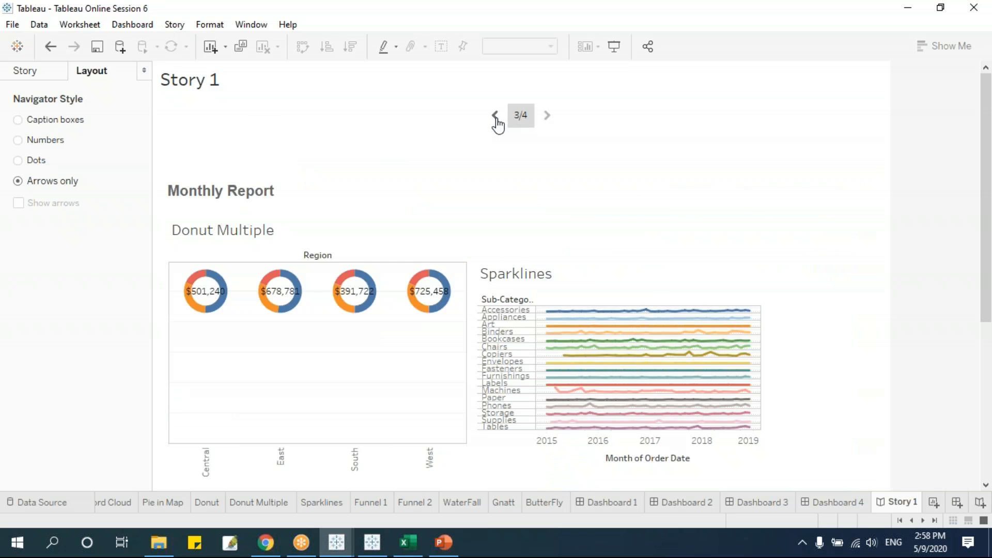
pyautogui.click(495, 115)
pyautogui.click(495, 116)
pyautogui.moveTo(521, 130)
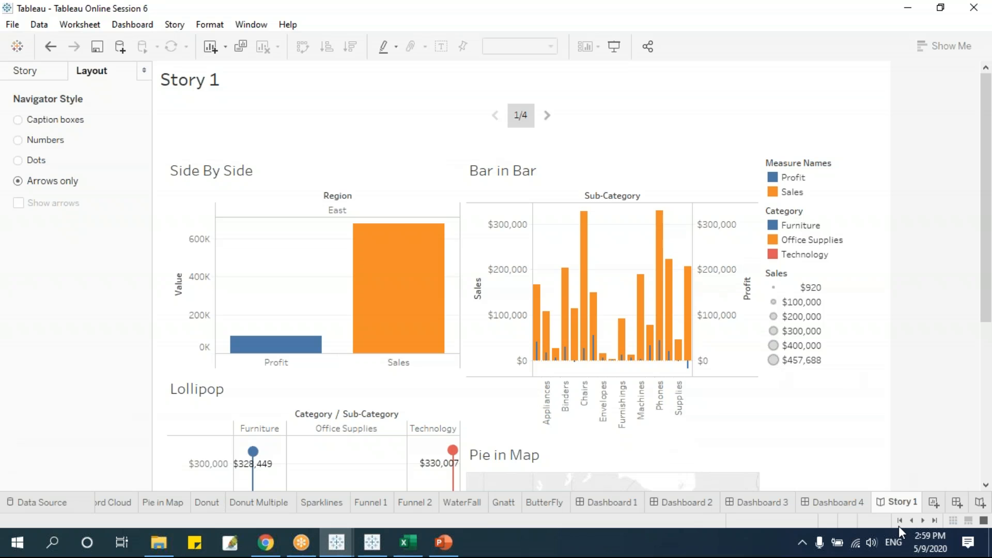
# Set the story navigator to caption boxes and bring back the sheet list.
pyautogui.click(44, 73)
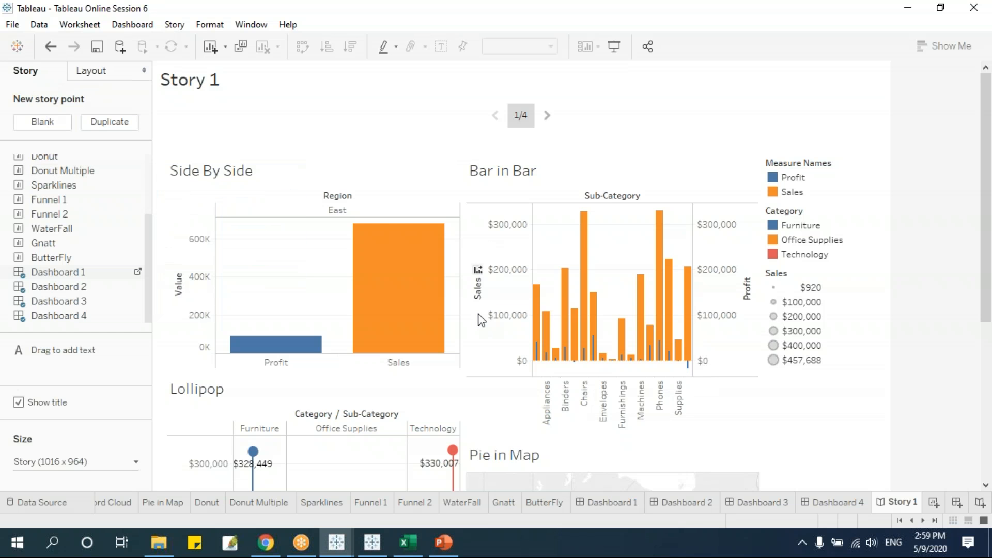
pyautogui.click(106, 72)
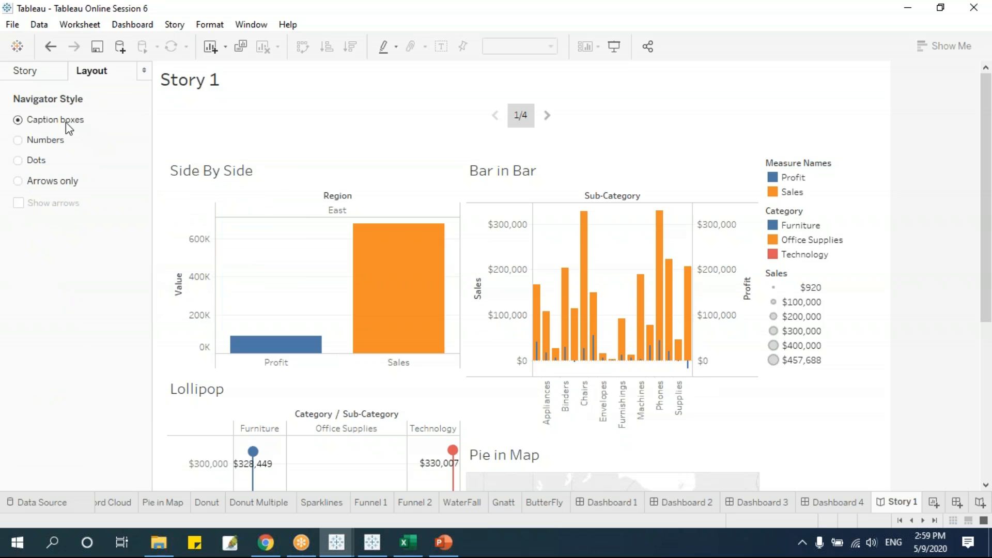
pyautogui.click(66, 124)
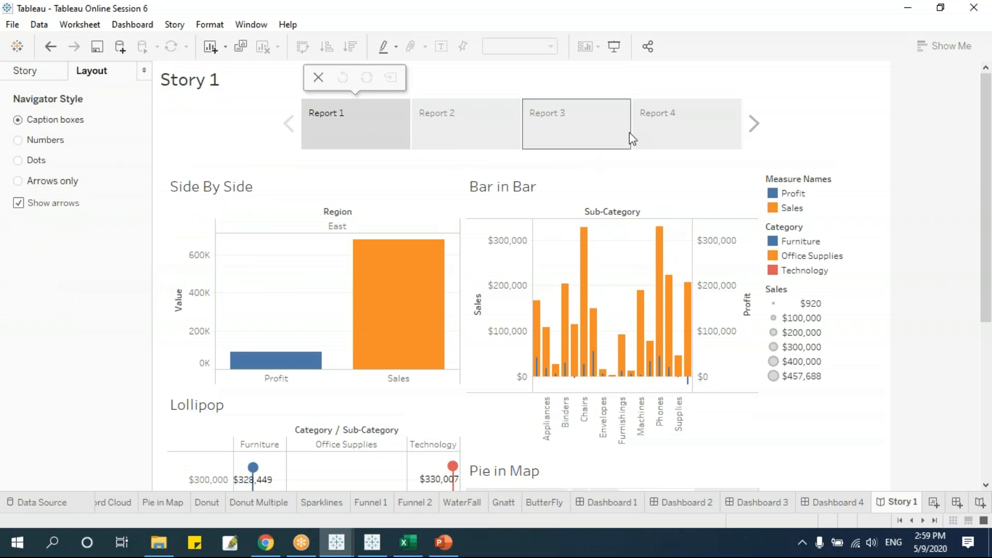
pyautogui.moveTo(380, 283)
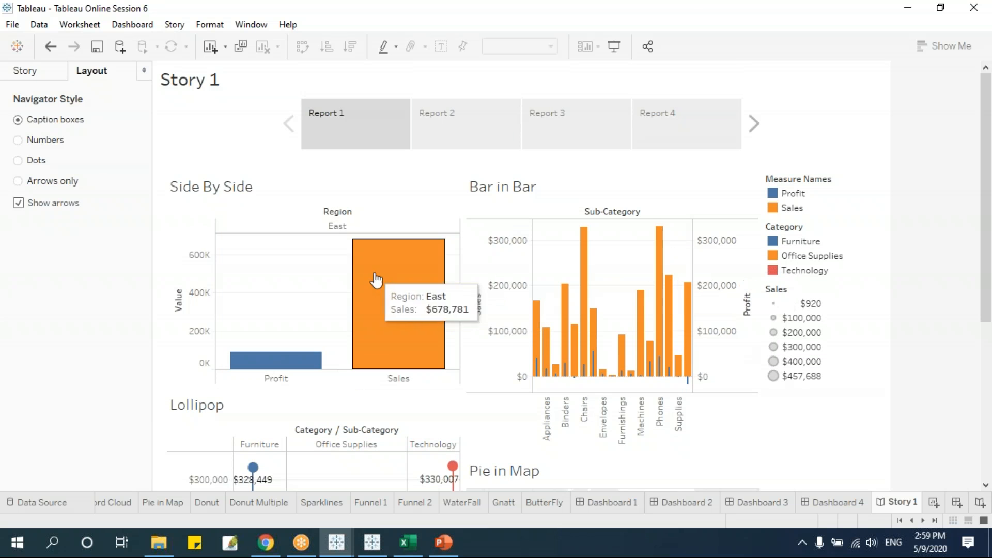
pyautogui.click(62, 73)
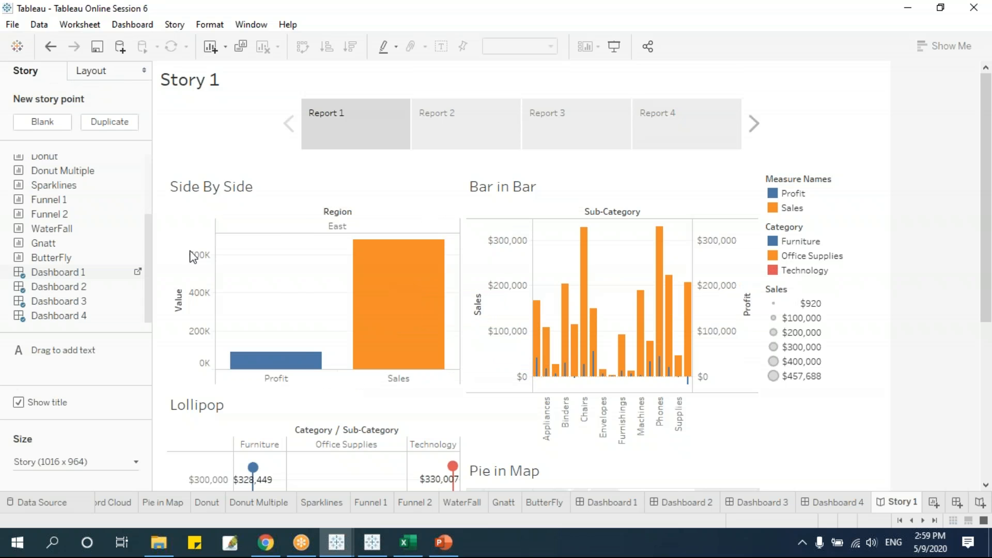
# Add the Lollipop sheet as a fifth story point after Report 4 and scroll through it.
pyautogui.moveTo(146, 243); pyautogui.dragTo(145, 179)
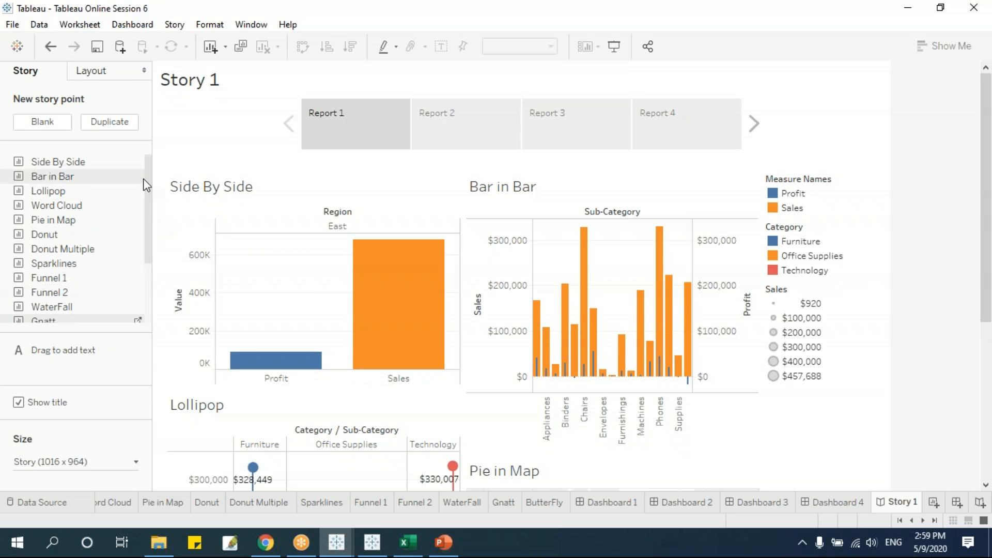
pyautogui.moveTo(54, 192); pyautogui.dragTo(742, 133)
pyautogui.scroll(-3, 798, 459)
pyautogui.scroll(-4, 687, 424)
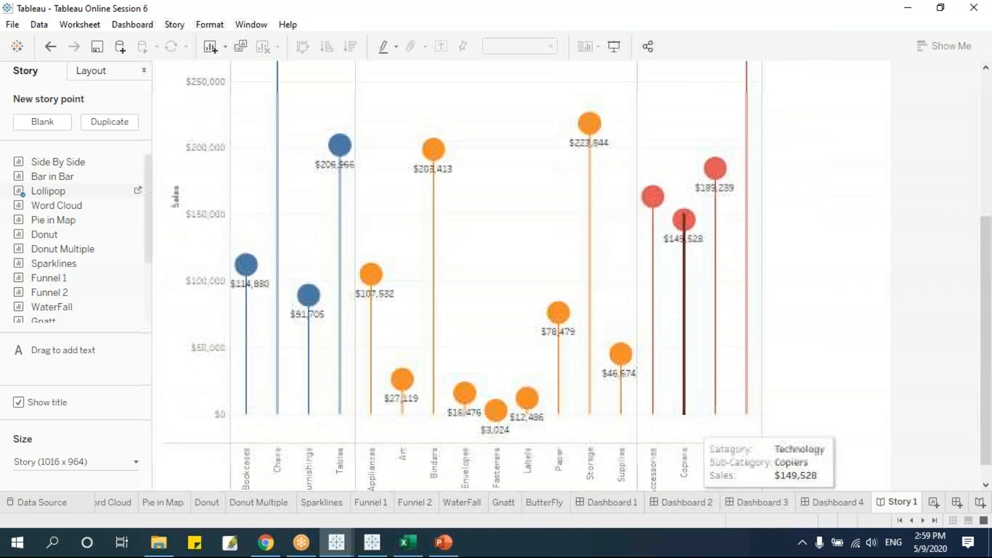
pyautogui.scroll(7, 687, 424)
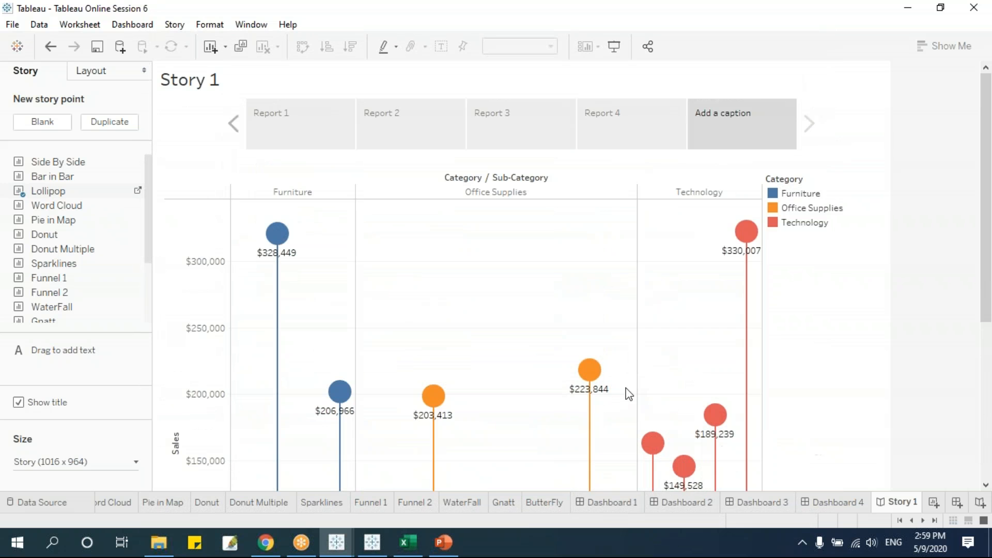
pyautogui.moveTo(148, 180)
pyautogui.mouseDown()
pyautogui.moveTo(148, 295)
pyautogui.moveTo(145, 174)
pyautogui.mouseUp()
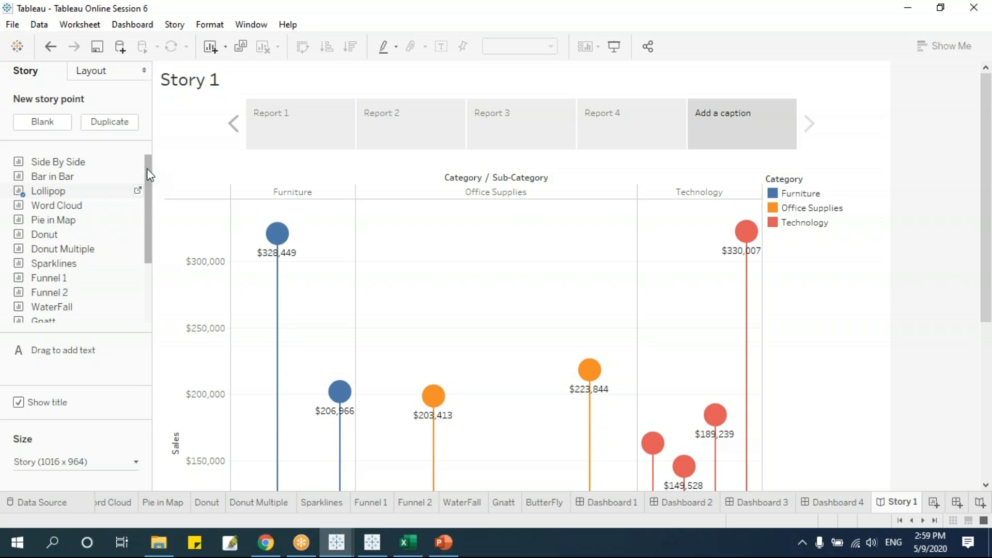
pyautogui.moveTo(150, 173); pyautogui.dragTo(106, 289)
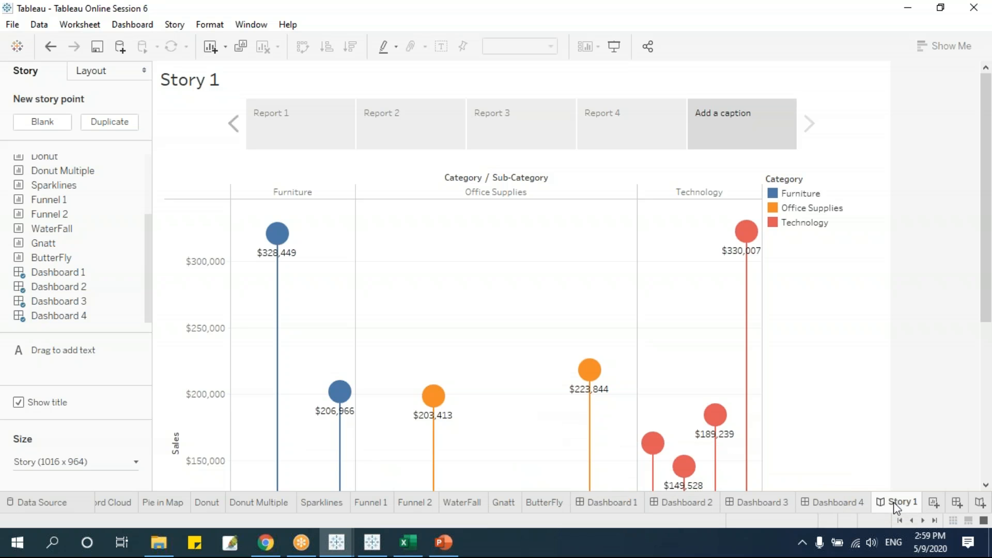
# Create Story 2 and add Dashboard 2 as its first story point.
pyautogui.click(979, 504)
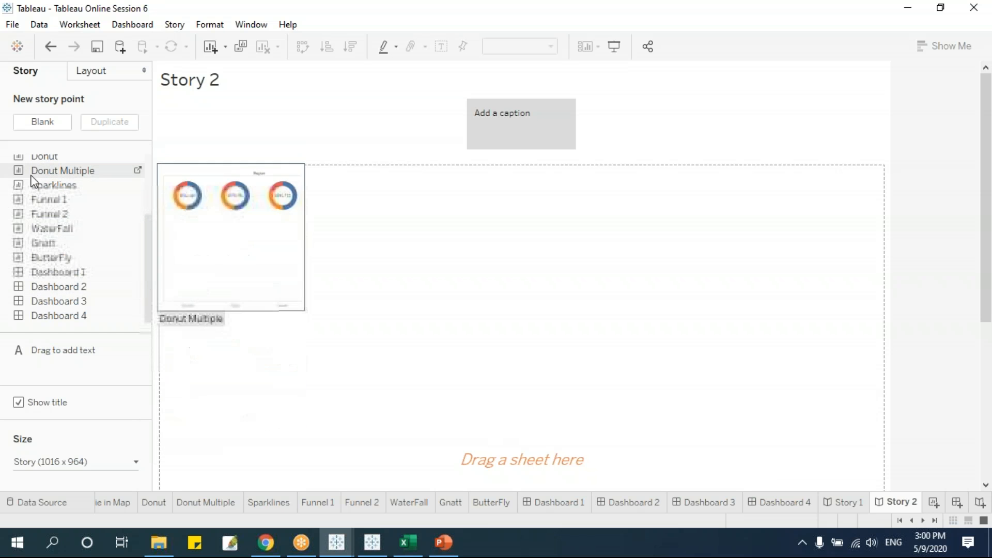
pyautogui.click(848, 495)
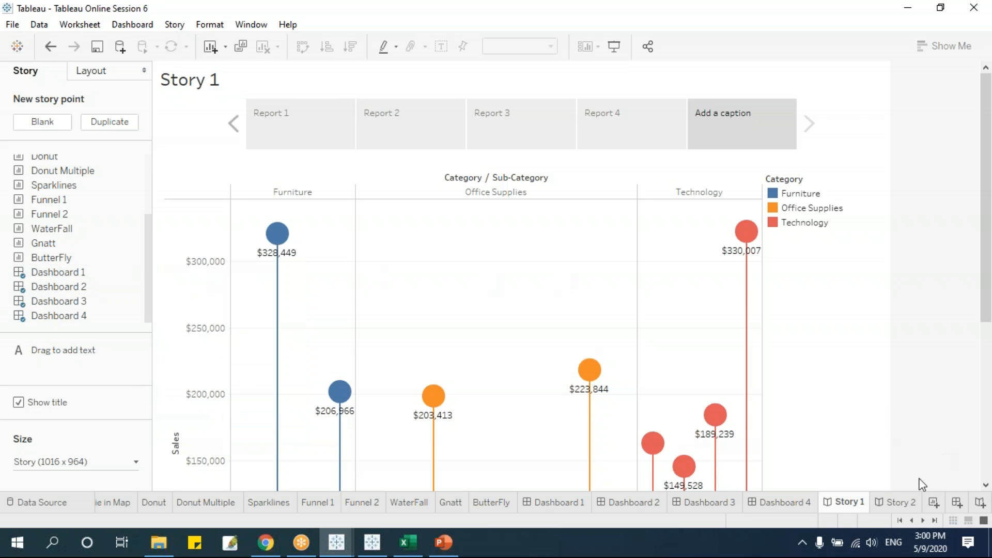
pyautogui.click(900, 503)
pyautogui.moveTo(147, 244); pyautogui.dragTo(151, 198)
pyautogui.scroll(-3, 151, 198)
pyautogui.moveTo(58, 287); pyautogui.dragTo(577, 147)
# Add WaterFall, Sparklines and Donut Multiple as story points, review them, then return to Story 1.
pyautogui.moveTo(56, 228); pyautogui.dragTo(588, 142)
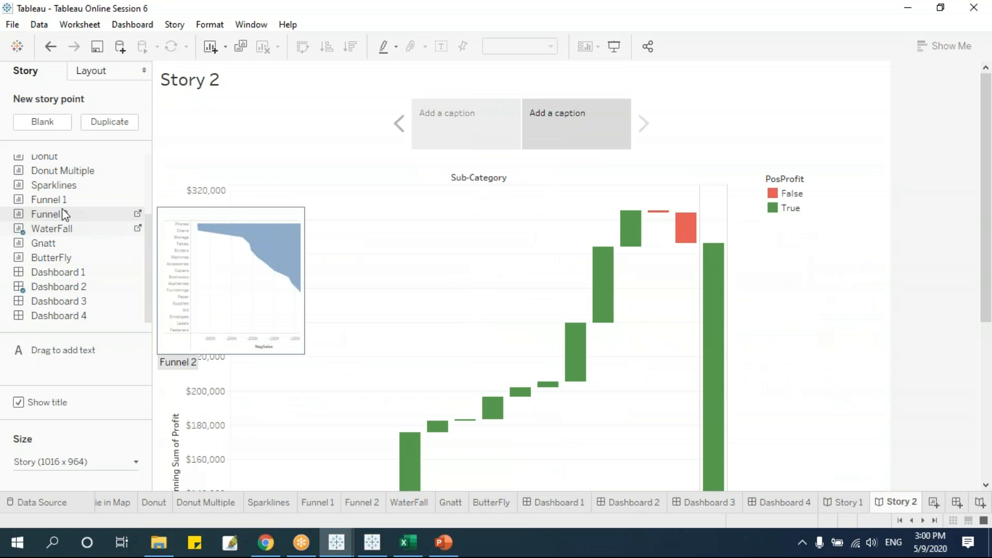
pyautogui.moveTo(62, 184); pyautogui.dragTo(646, 145)
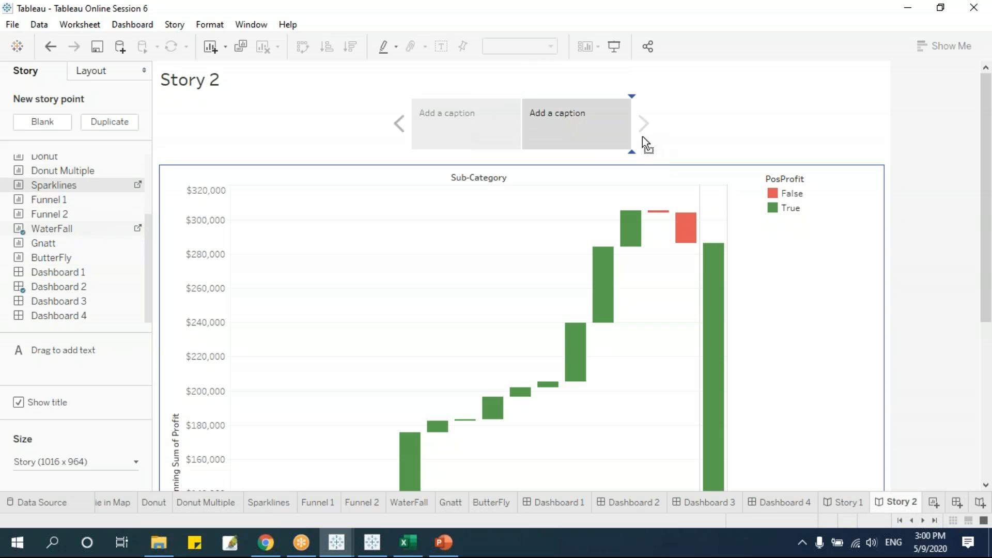
pyautogui.scroll(3, 147, 179)
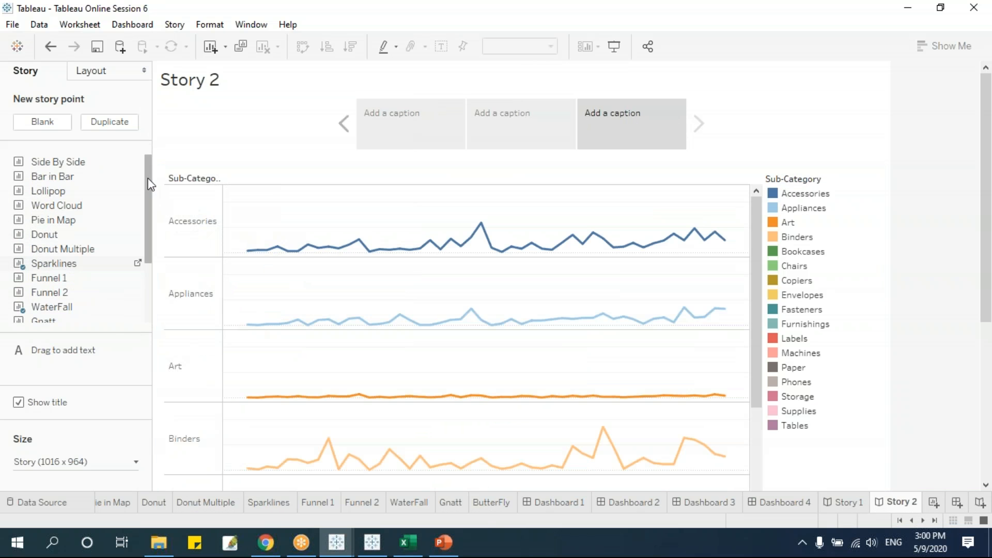
pyautogui.moveTo(67, 249)
pyautogui.mouseDown()
pyautogui.moveTo(687, 184)
pyautogui.moveTo(688, 150)
pyautogui.mouseUp()
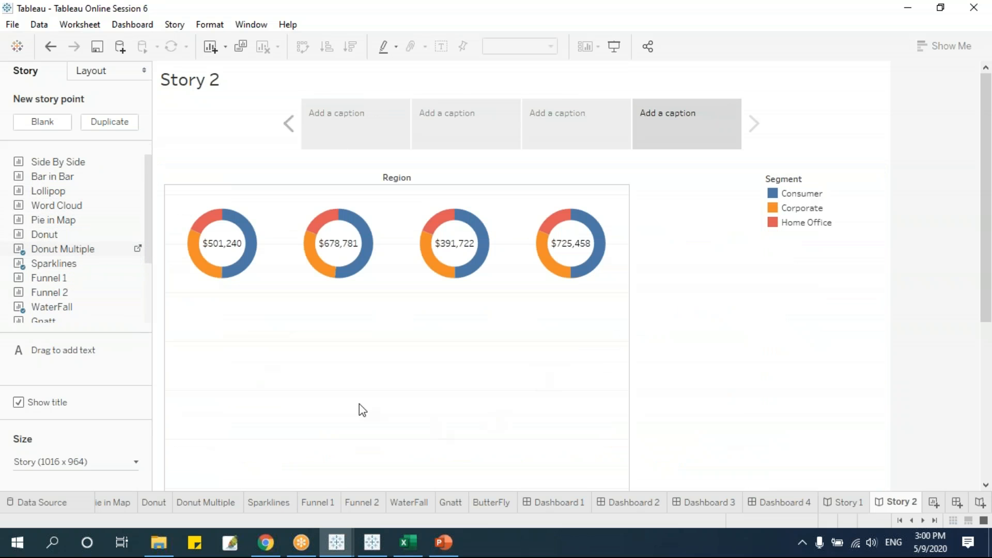
pyautogui.click(399, 137)
pyautogui.click(482, 134)
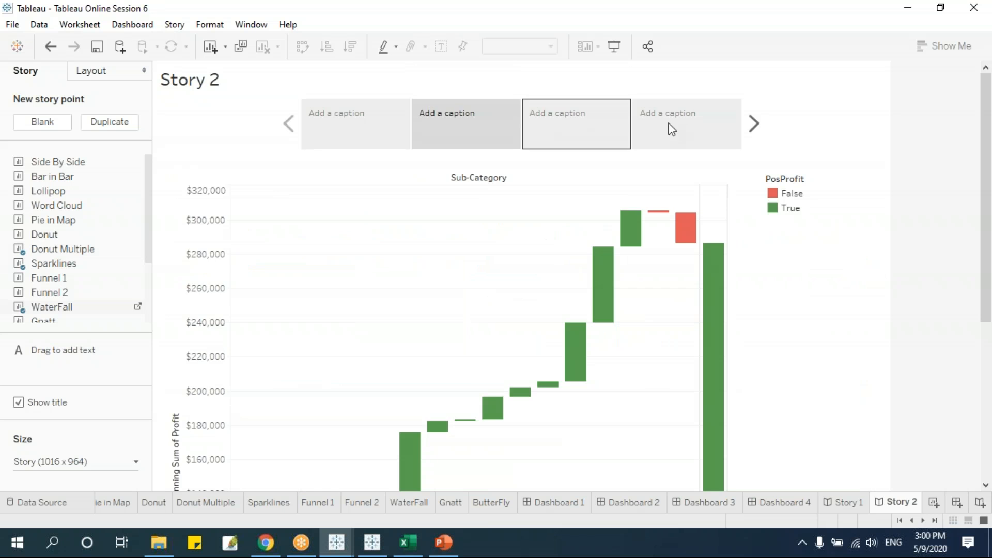
pyautogui.click(671, 130)
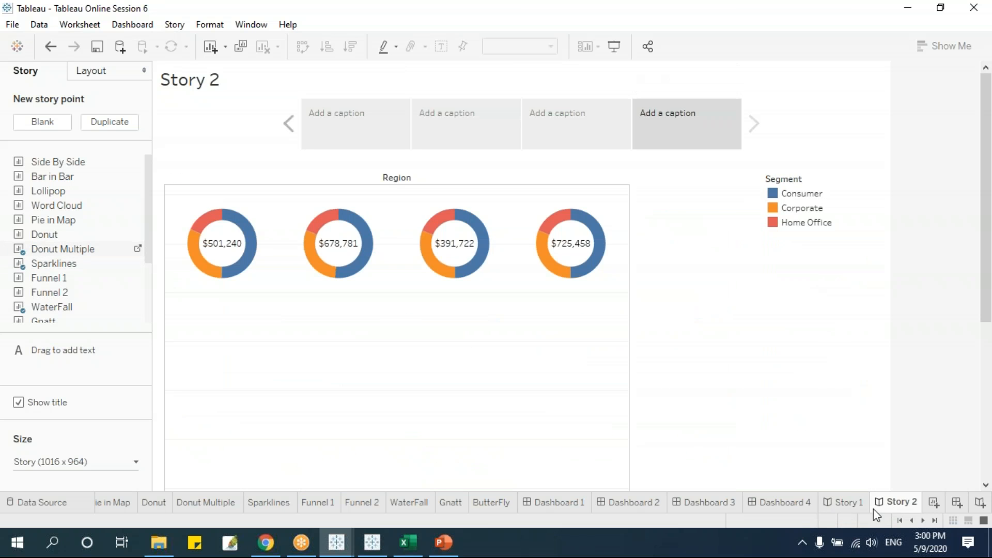
pyautogui.click(844, 507)
# Name the story tabs 'Report Local' and 'Report International' and flip between the two stories.
pyautogui.doubleClick(853, 507)
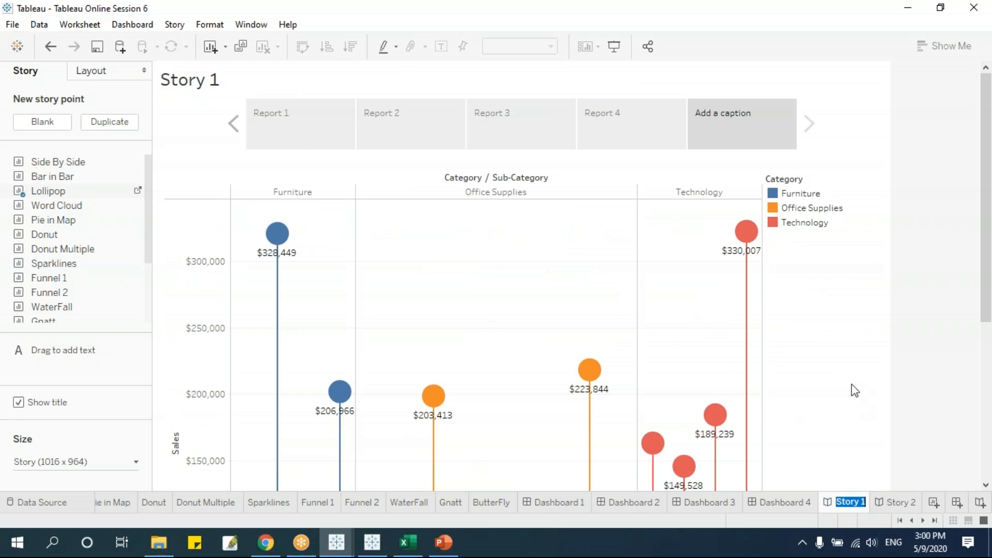
pyautogui.write('Rep')
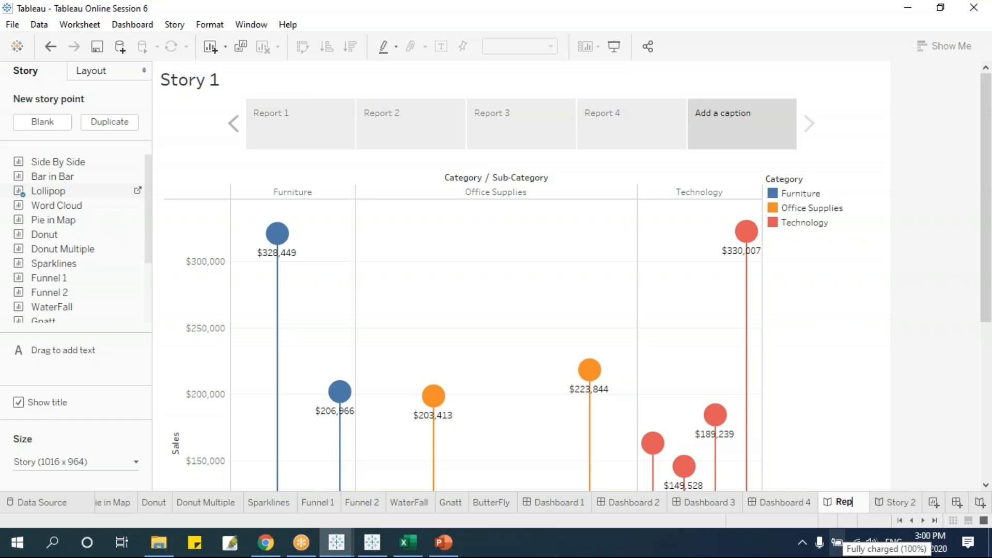
pyautogui.write('ort Local')
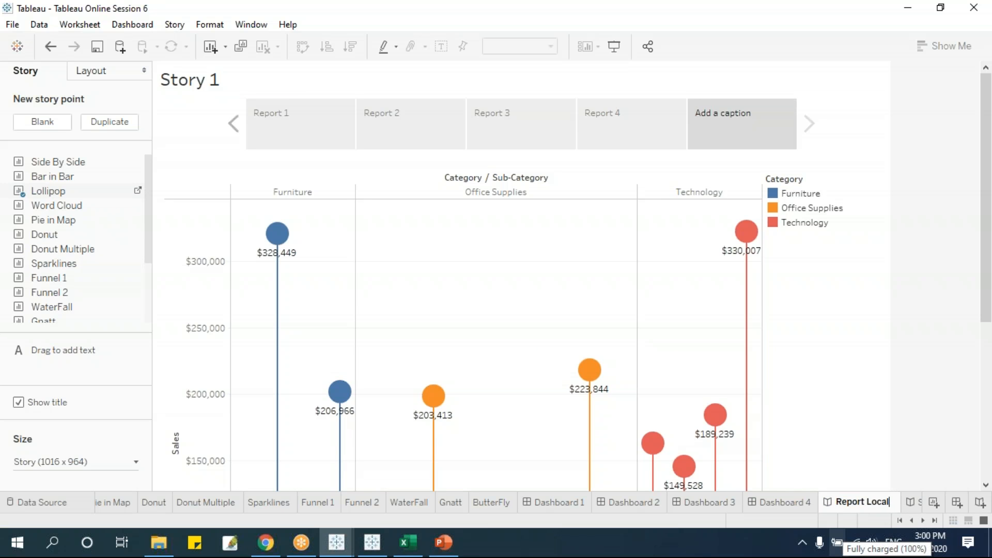
pyautogui.click(912, 502)
pyautogui.doubleClick(895, 504)
pyautogui.write('Rep')
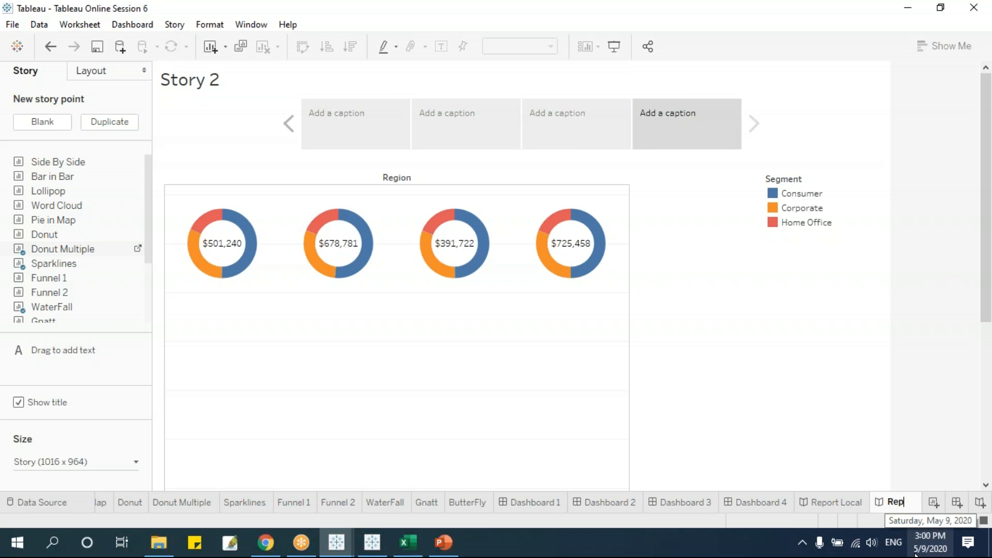
pyautogui.write('ort Internation')
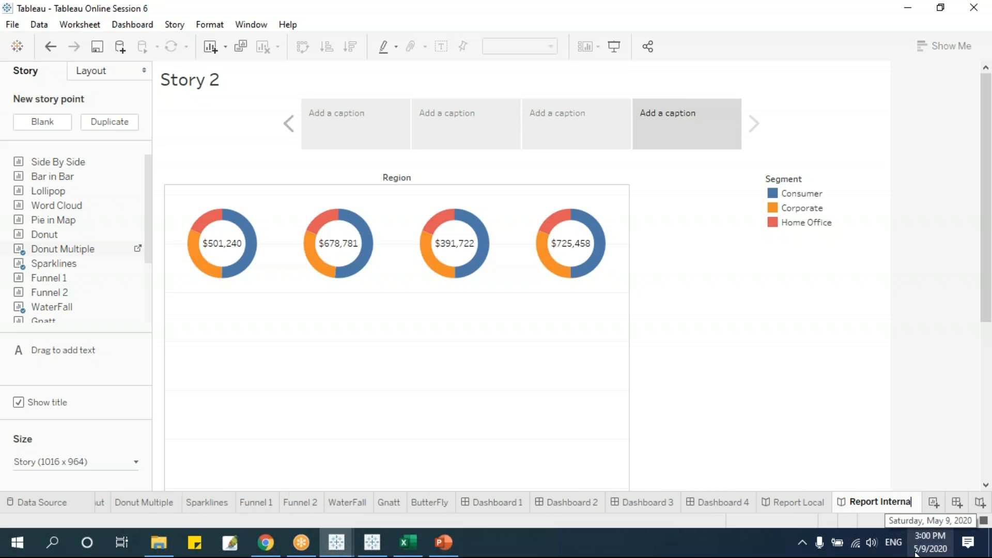
pyautogui.write('al')
pyautogui.press('Return')
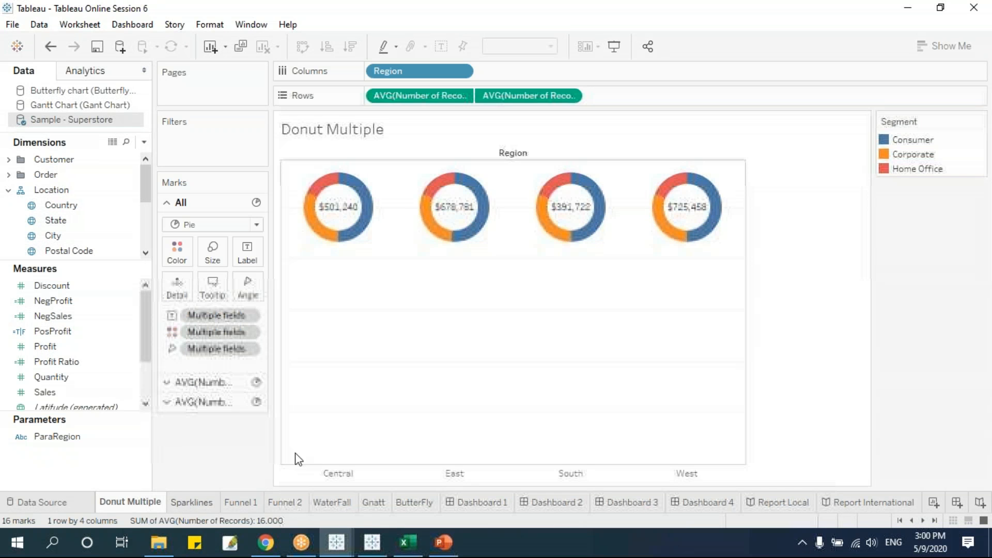
pyautogui.moveTo(339, 543)
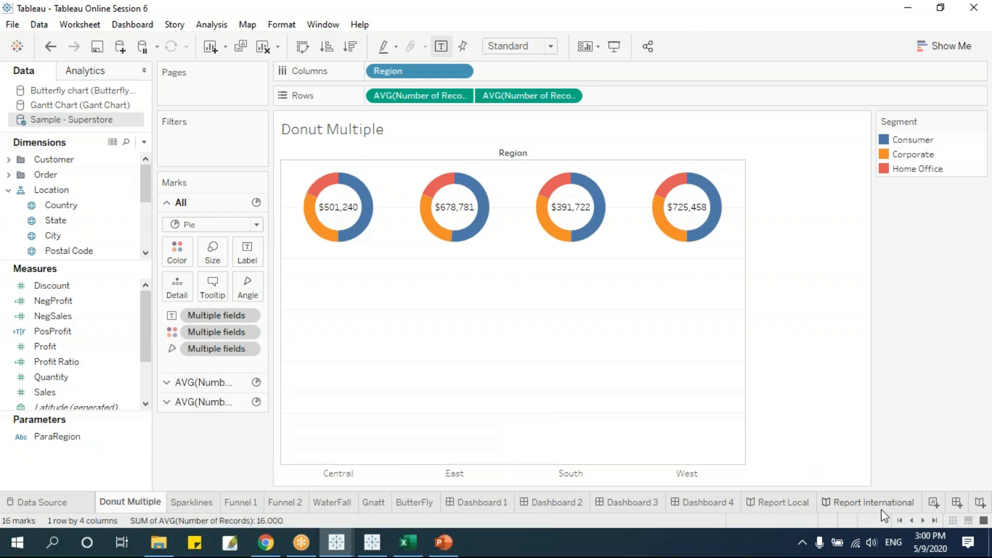
pyautogui.click(869, 503)
pyautogui.click(782, 503)
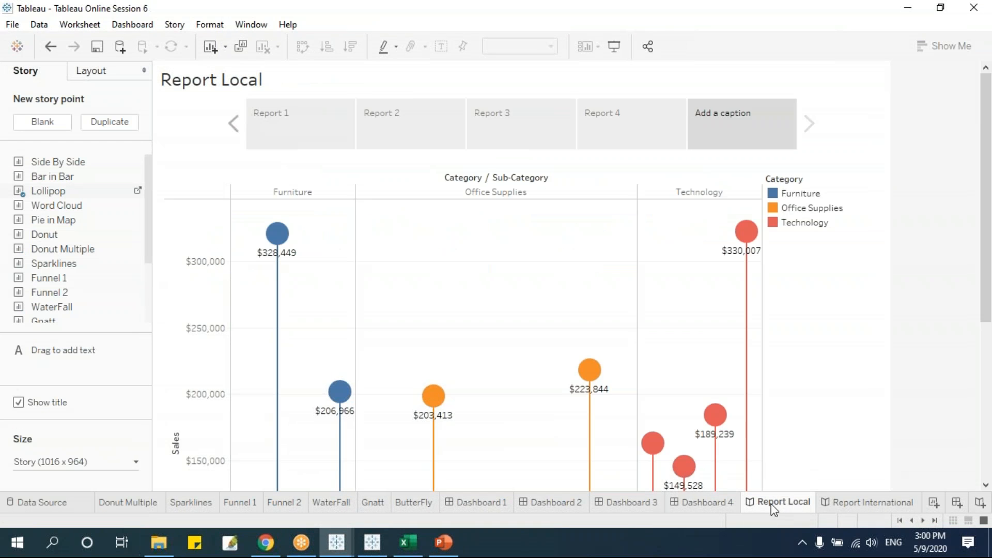
pyautogui.click(829, 507)
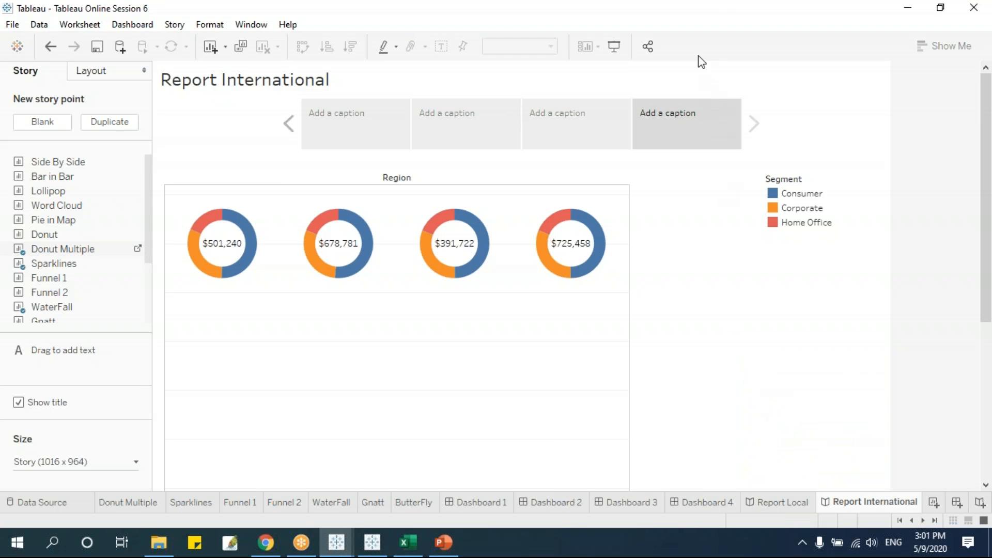
pyautogui.click(707, 29)
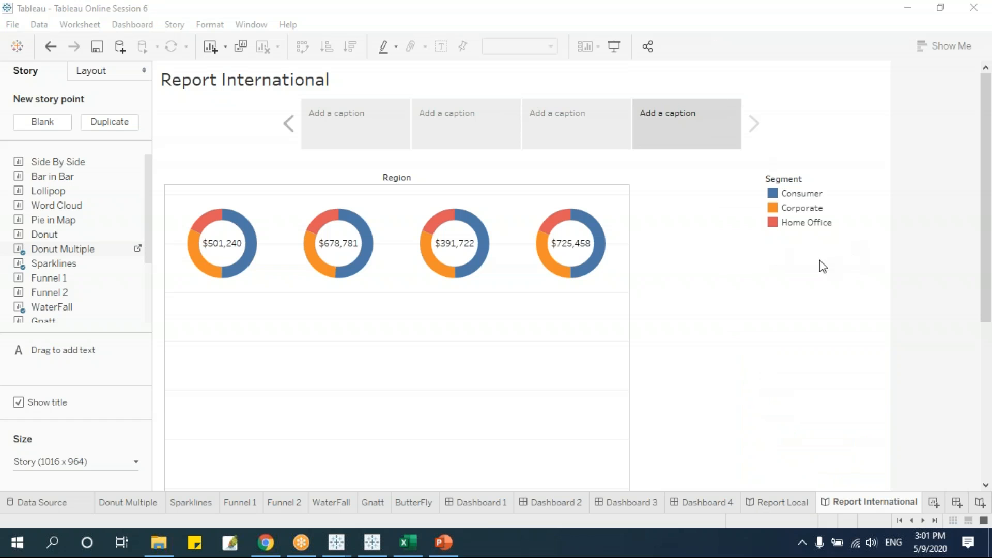
# Open the Share to Tableau Server dialog, then close it without connecting.
pyautogui.click(649, 46)
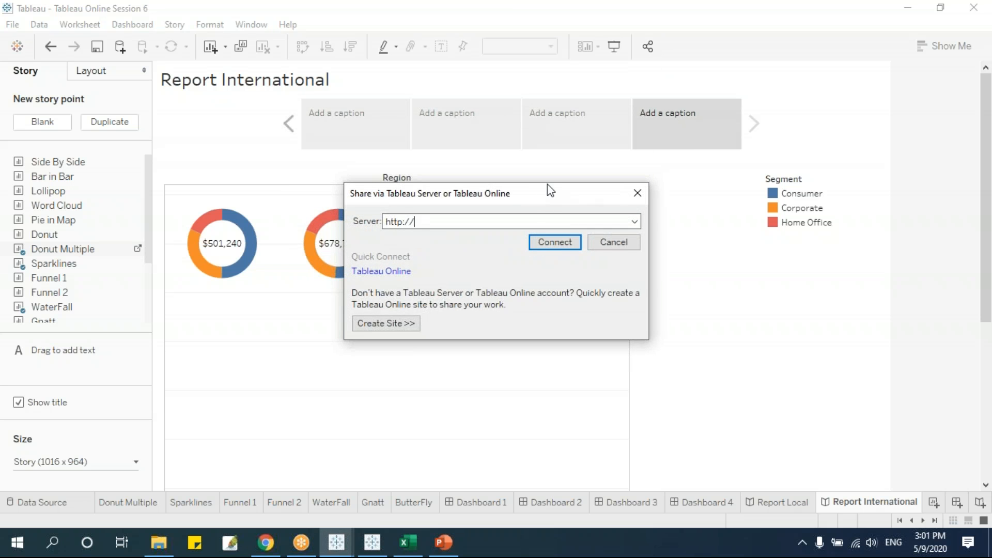
pyautogui.moveTo(543, 202); pyautogui.dragTo(554, 148)
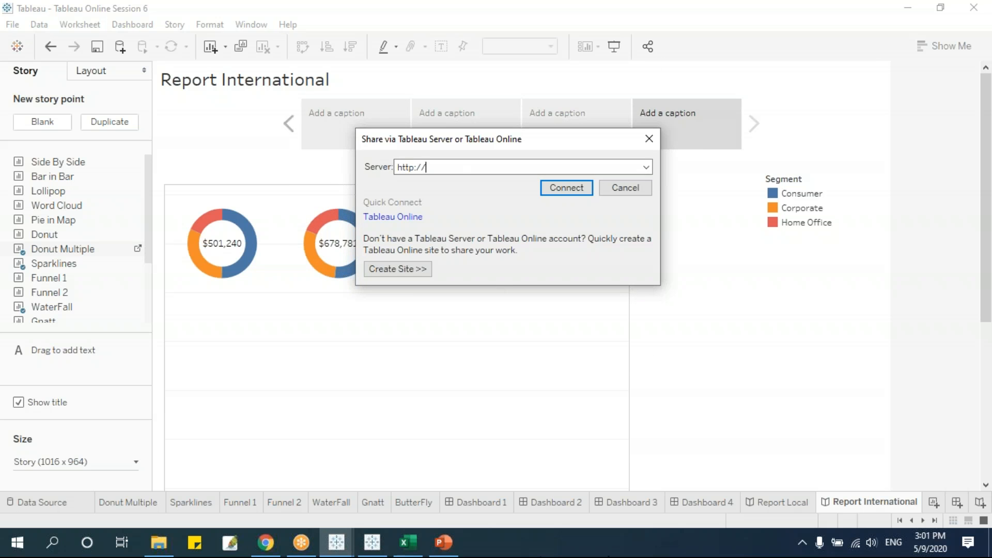
pyautogui.click(649, 138)
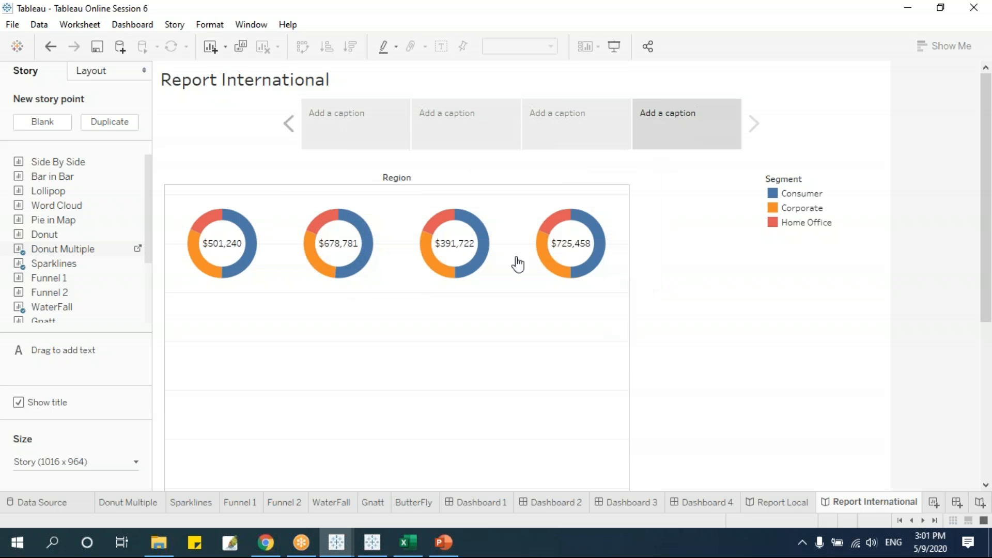
# Save the workbook and switch to the Tableau Public window.
pyautogui.click(12, 24)
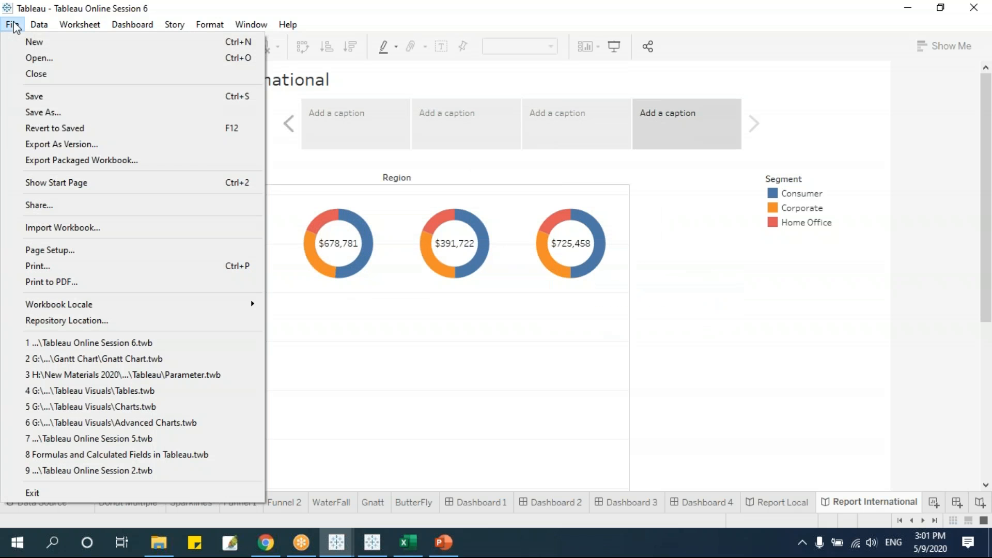
pyautogui.click(55, 96)
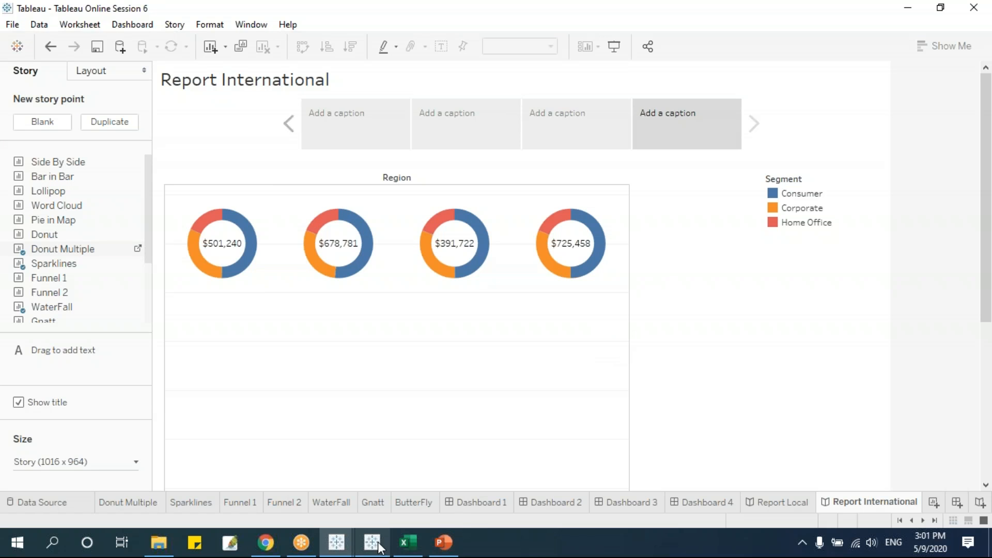
pyautogui.moveTo(378, 541)
pyautogui.click(383, 504)
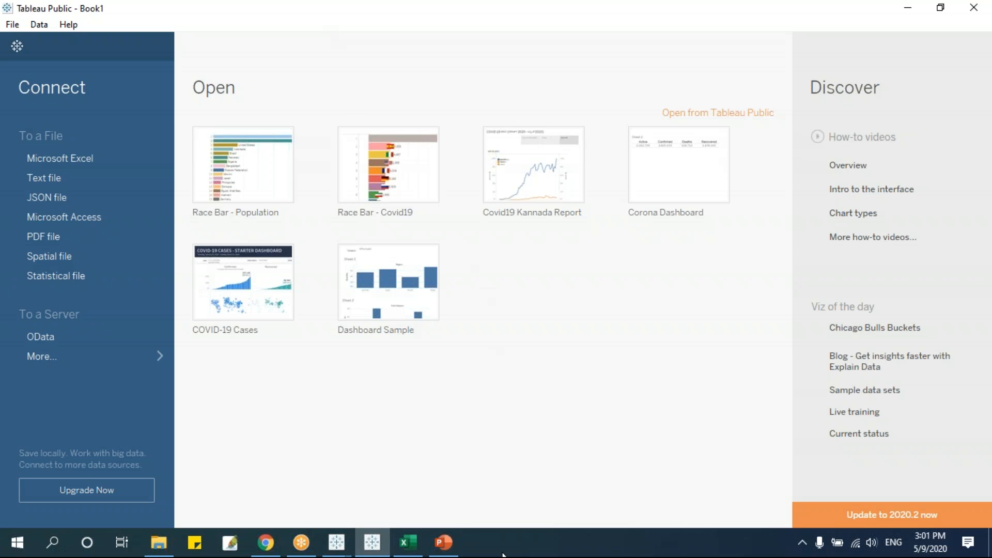
# Bring the Tableau Online Session 6 workbook forward and open its File menu.
pyautogui.click(337, 542)
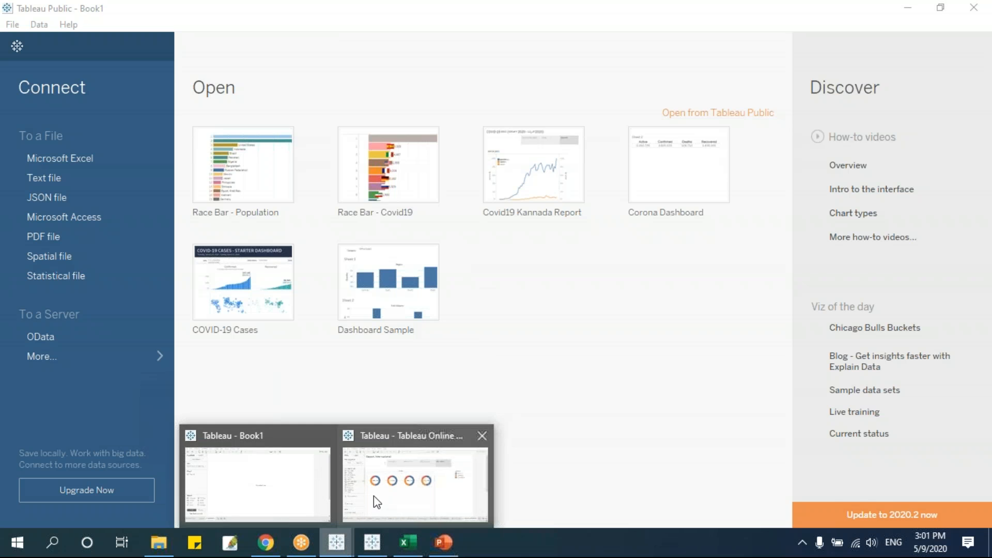
pyautogui.click(352, 505)
pyautogui.click(13, 24)
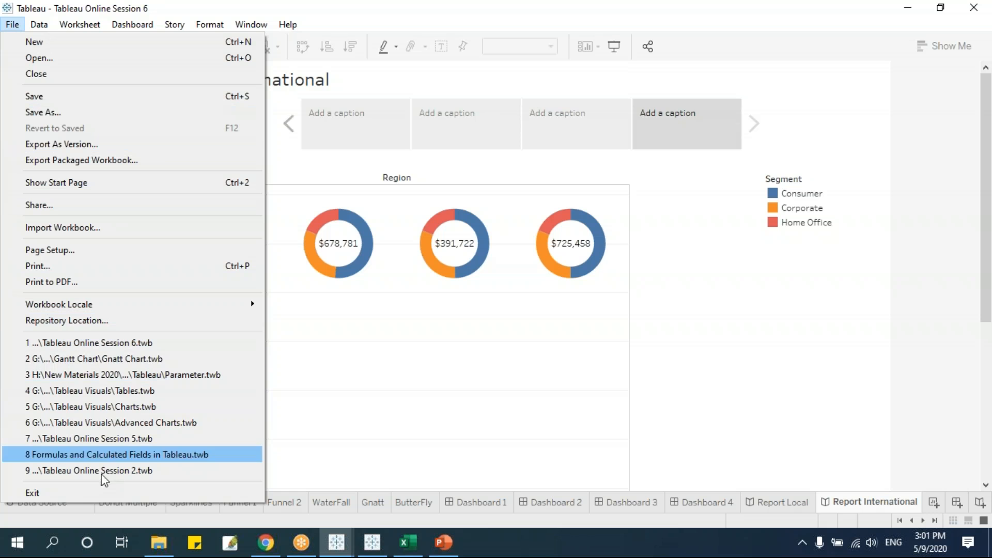
# From File > Share, begin Create Site for Tableau Online, then close the dialog.
pyautogui.click(261, 25)
pyautogui.click(12, 25)
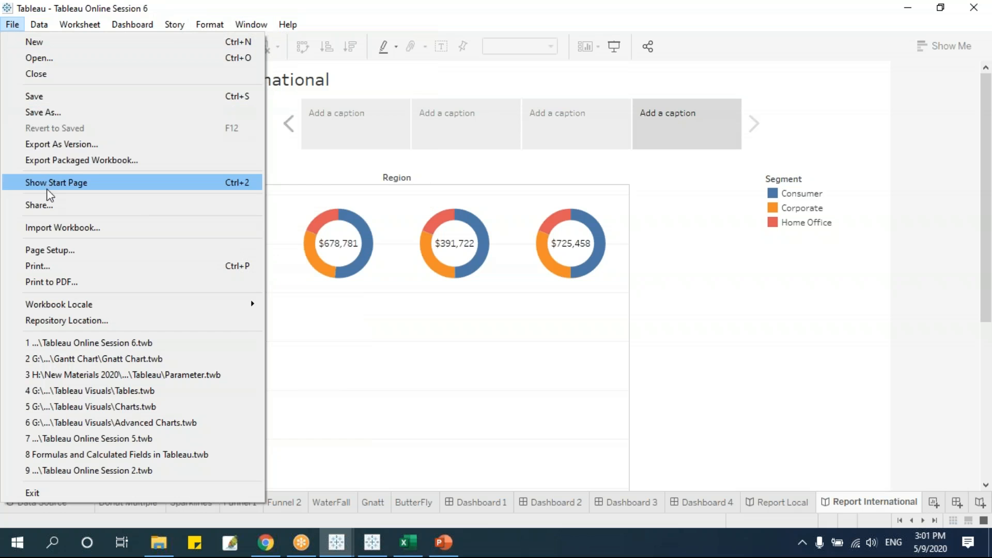
pyautogui.click(51, 206)
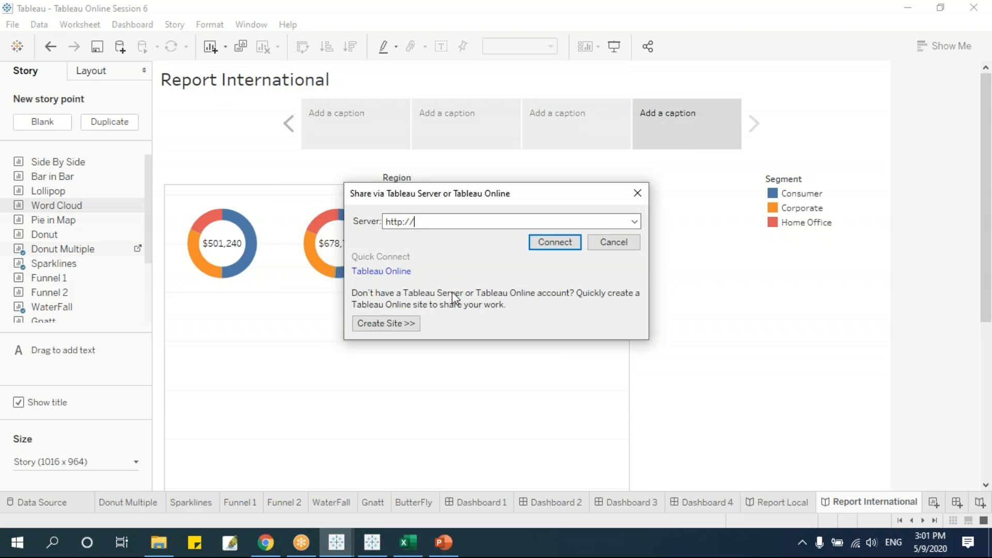
pyautogui.click(391, 324)
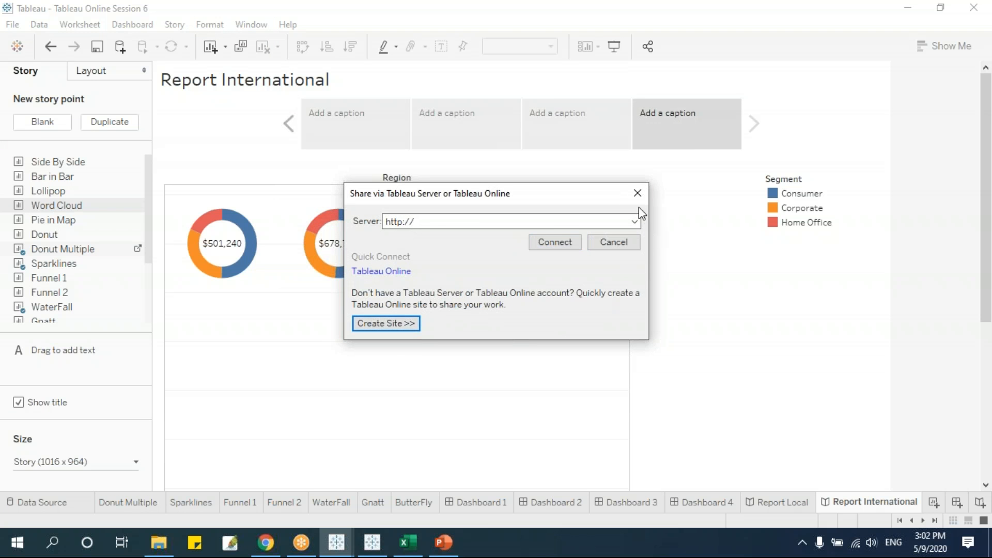
pyautogui.click(637, 194)
# Dismiss the File menu and switch to the Tableau Public window.
pyautogui.click(13, 24)
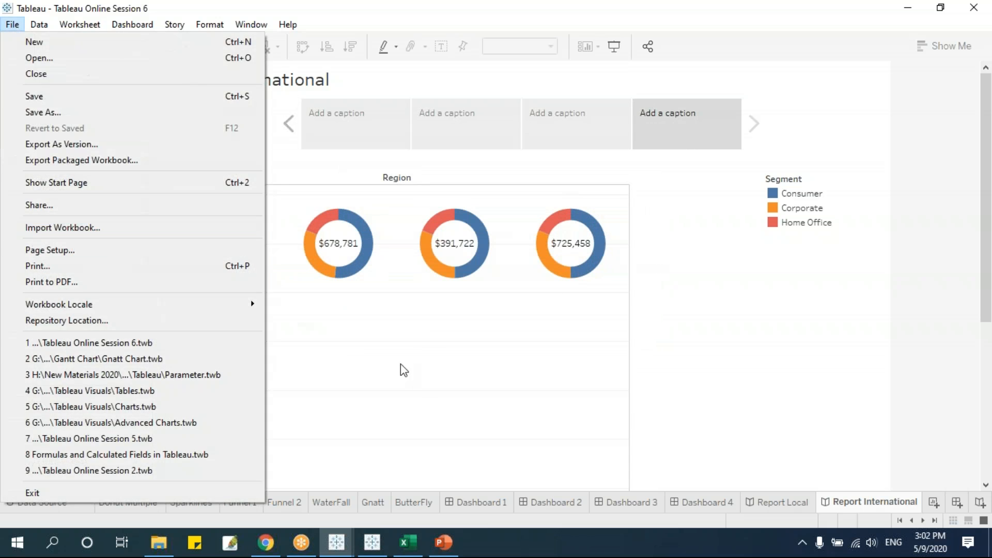
pyautogui.click(290, 317)
pyautogui.click(385, 548)
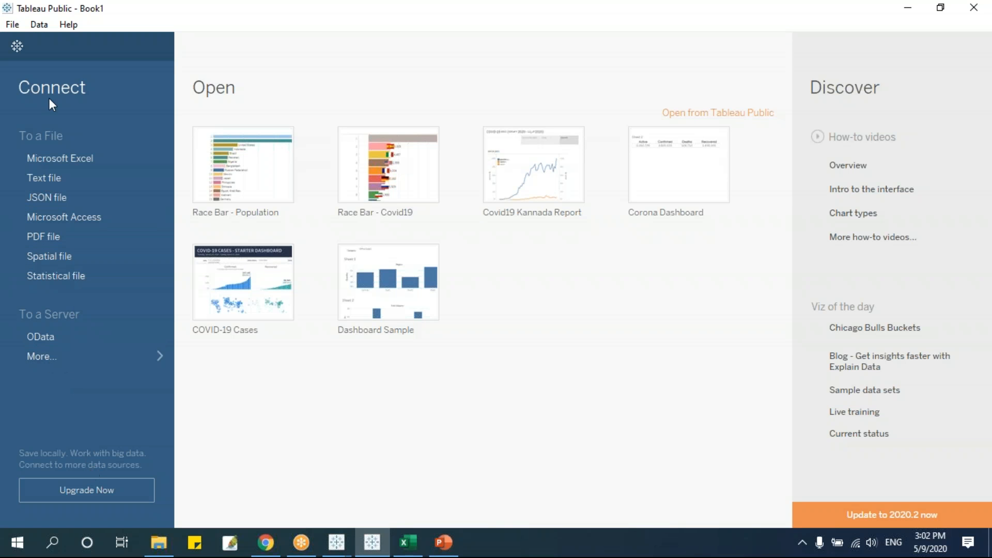
# Choose File > Open from Tableau Public to load a workbook saved online.
pyautogui.click(14, 30)
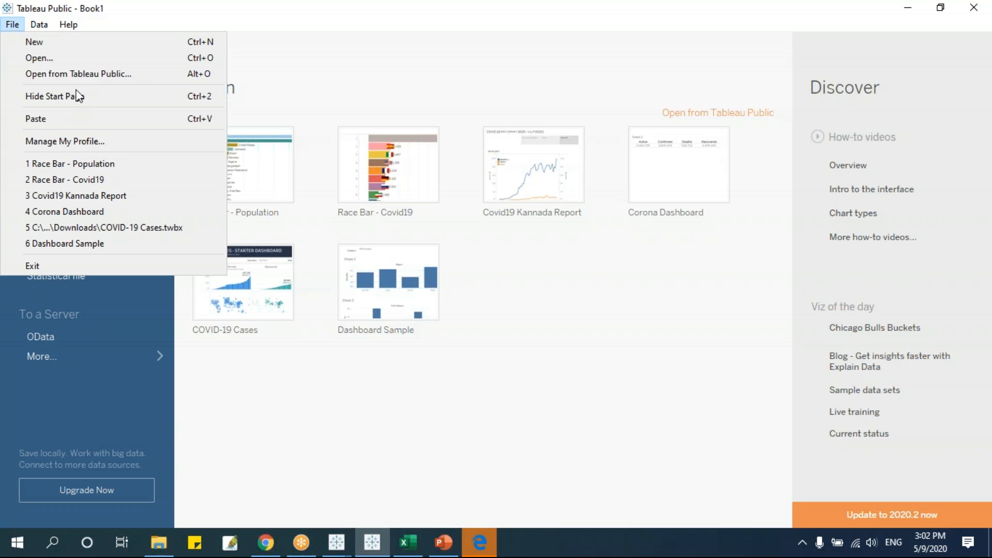
pyautogui.click(75, 74)
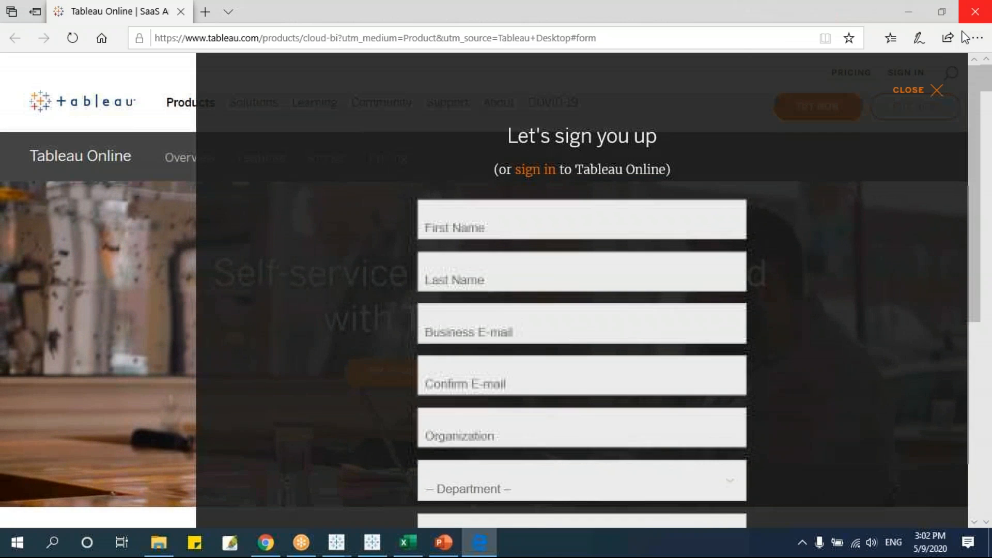
# Close the Tableau Online sign-up overlay to get back to the Tableau Public sign-in window.
pyautogui.click(893, 90)
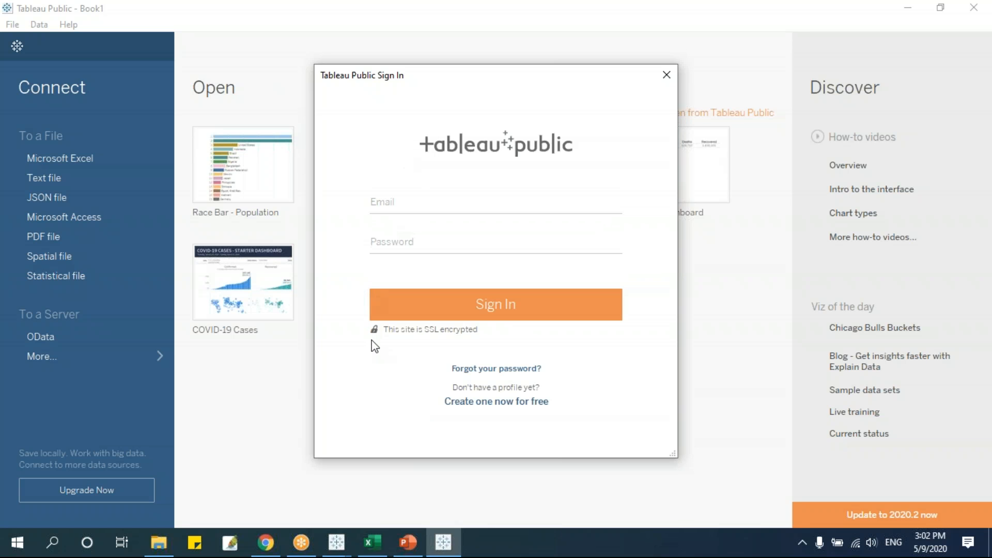
# Sign in to Tableau Public with the account e-mail and password.
pyautogui.click(423, 203)
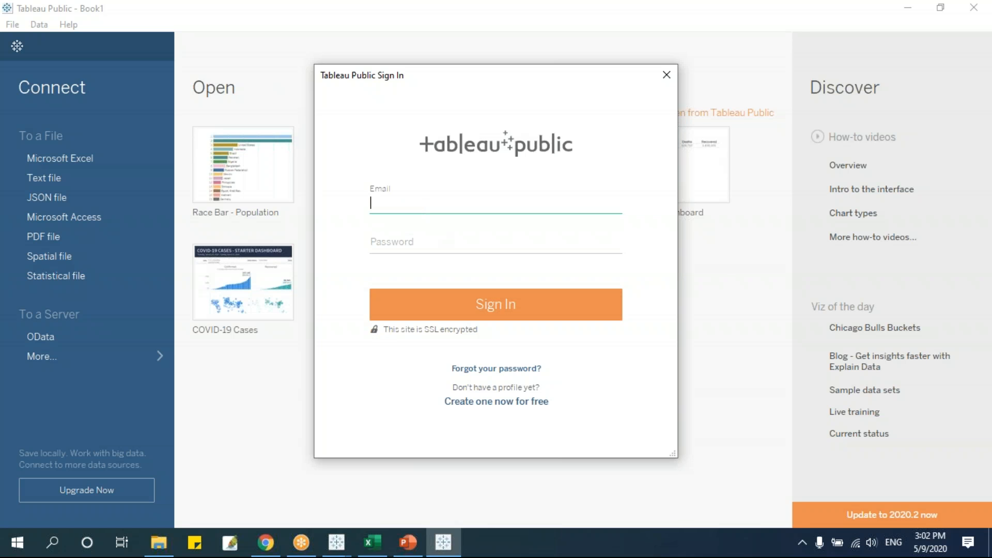
pyautogui.press('Tab')
pyautogui.write('••••••••••••••••')
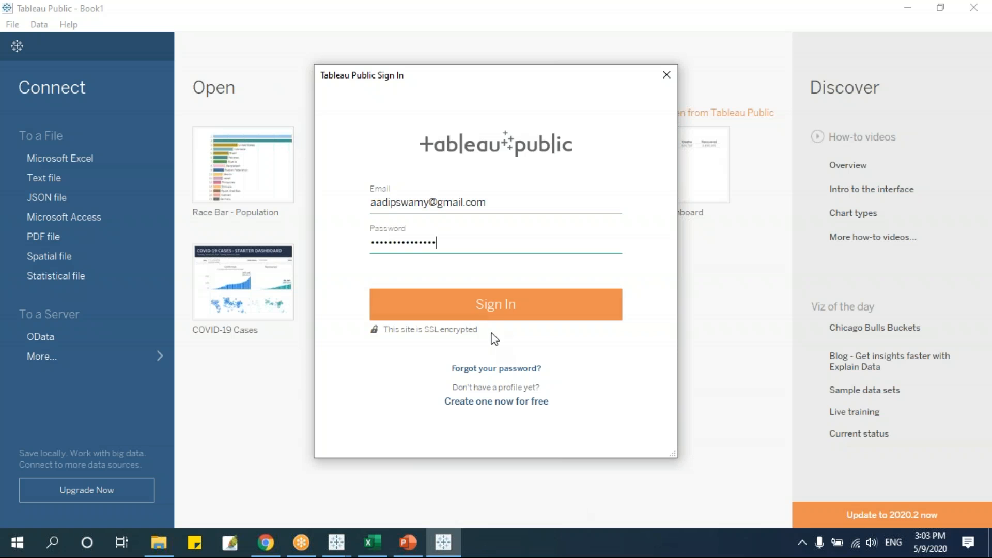
pyautogui.click(491, 318)
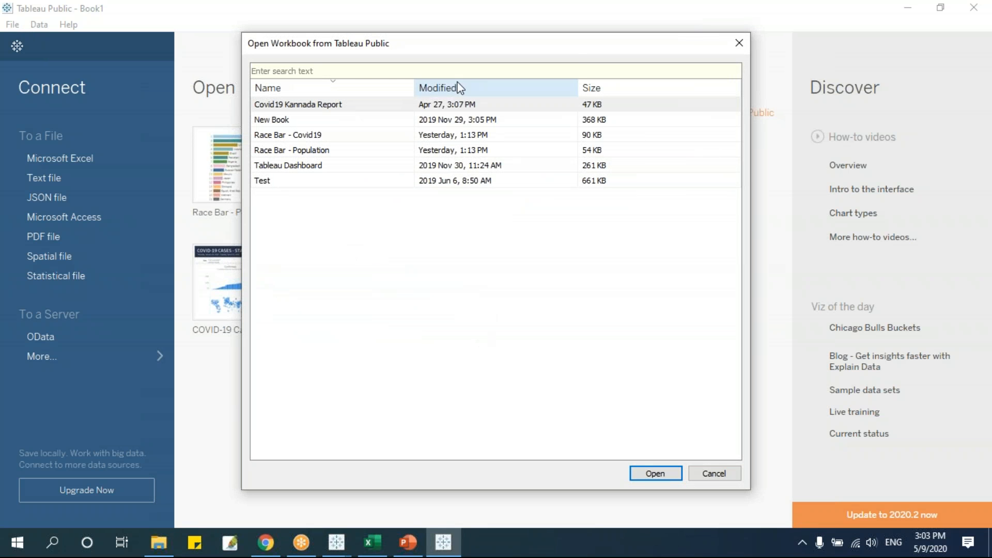
# Select the 'Tableau Dashboard' workbook in the Open Workbook dialog and open it.
pyautogui.moveTo(458, 53); pyautogui.dragTo(418, 92)
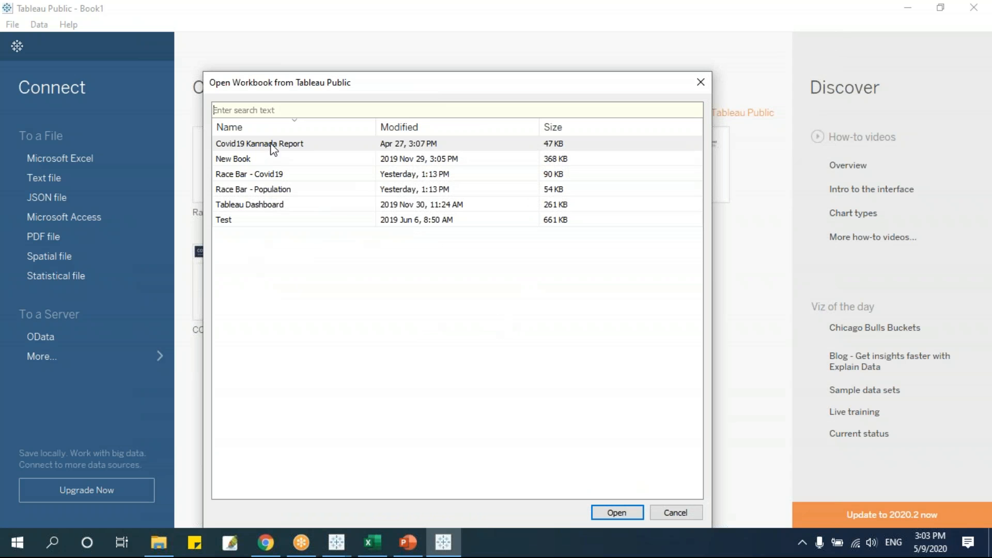
pyautogui.click(277, 206)
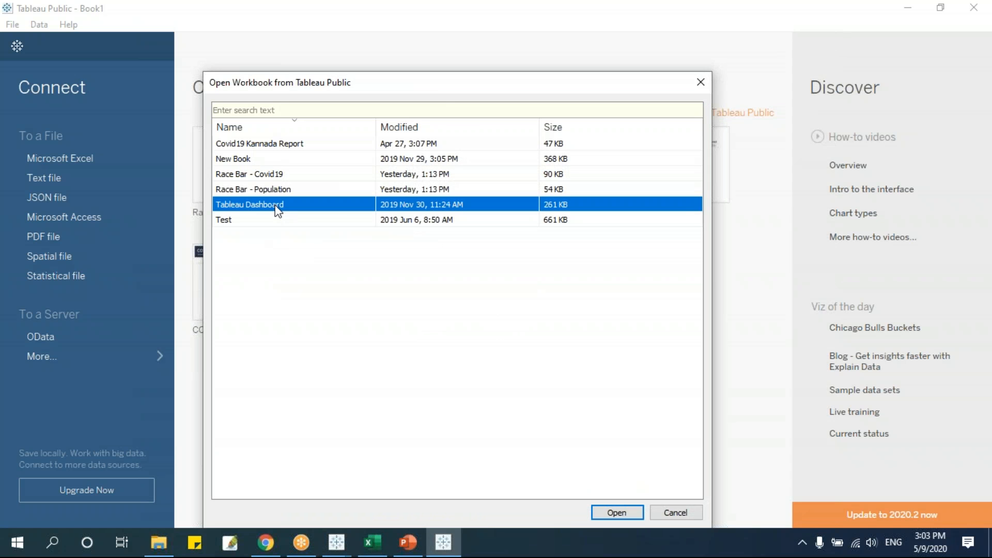
pyautogui.click(620, 517)
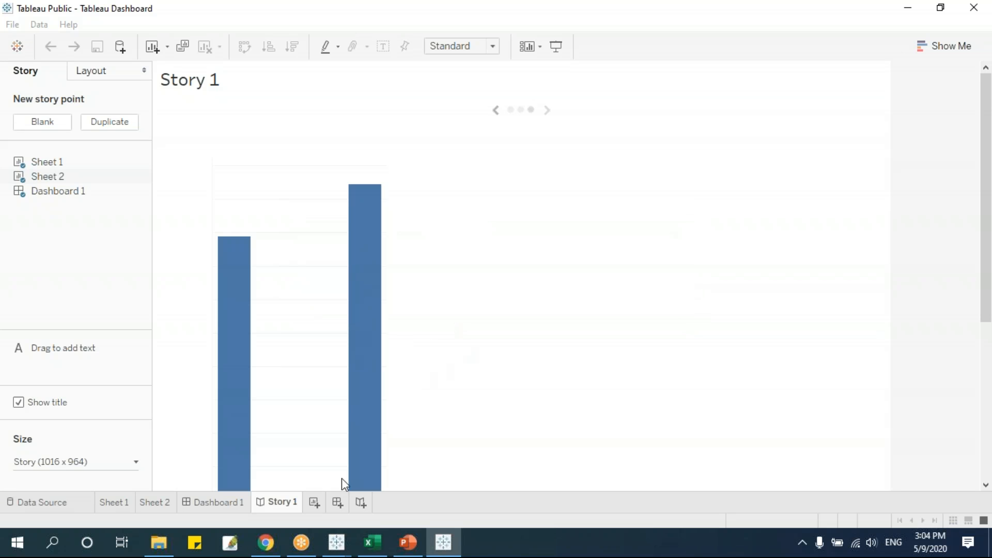
# Step back to Story 1's dashboard point and set its Category filter to Furniture.
pyautogui.moveTo(374, 398)
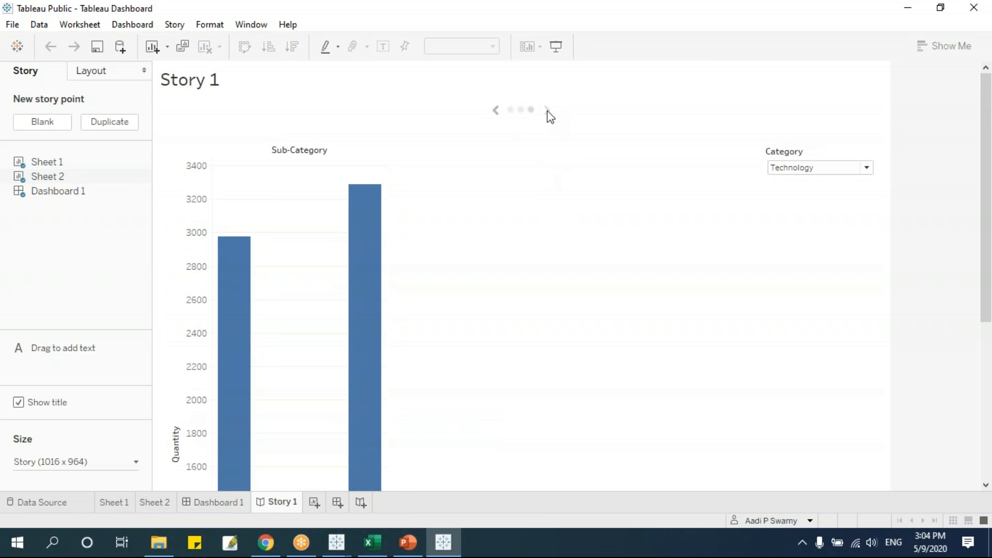
pyautogui.click(496, 110)
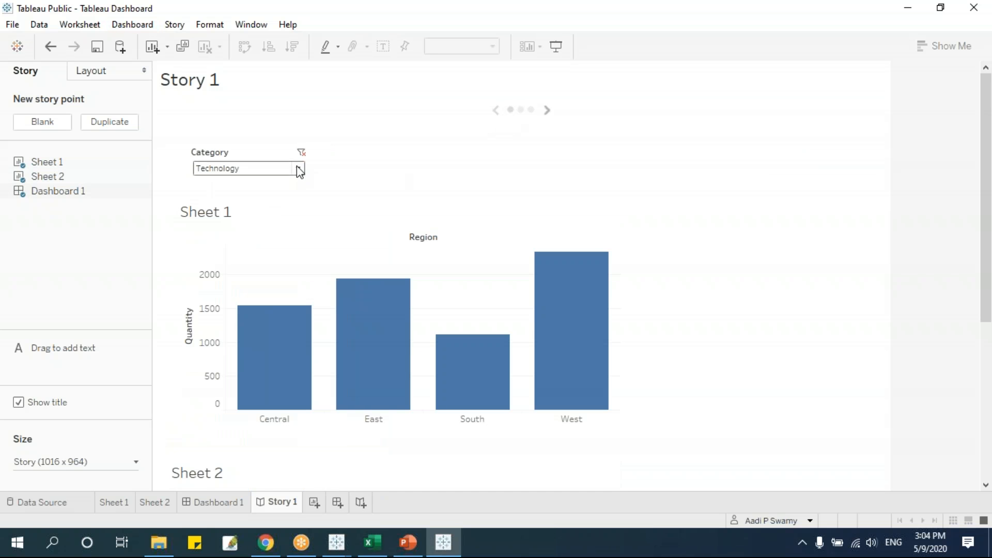
pyautogui.click(298, 168)
pyautogui.click(261, 198)
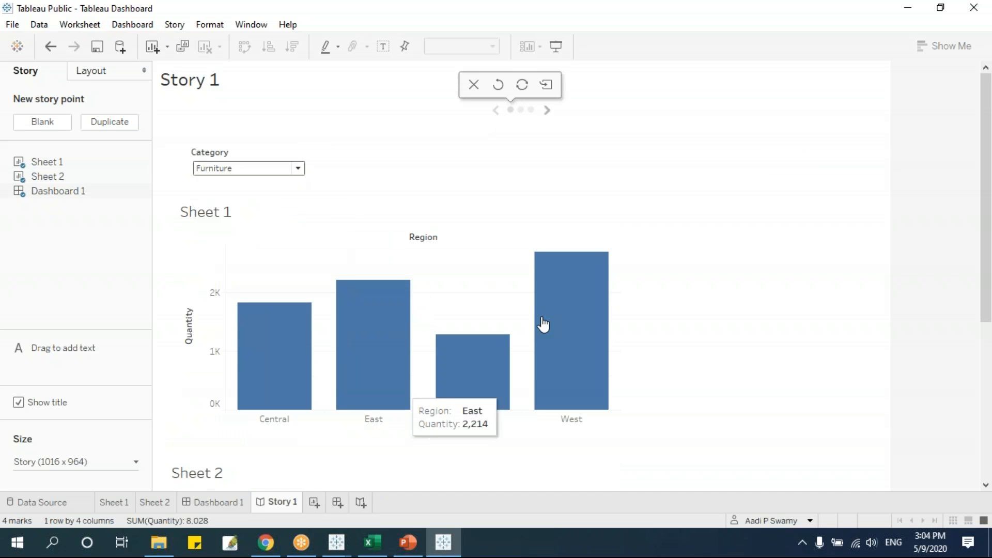
# Look through the Sheet 1, Sheet 2 and Dashboard 1 tabs.
pyautogui.click(115, 502)
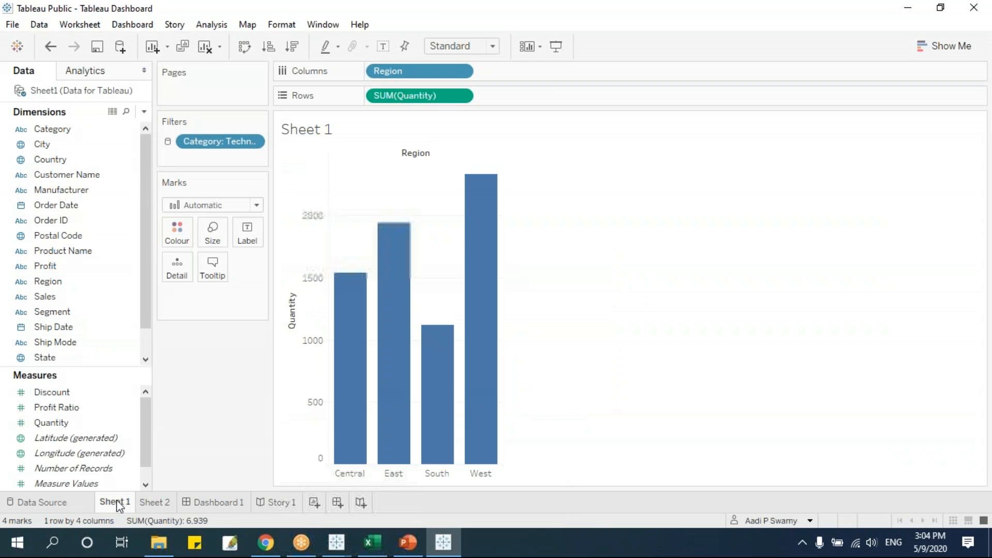
pyautogui.click(159, 502)
pyautogui.click(215, 501)
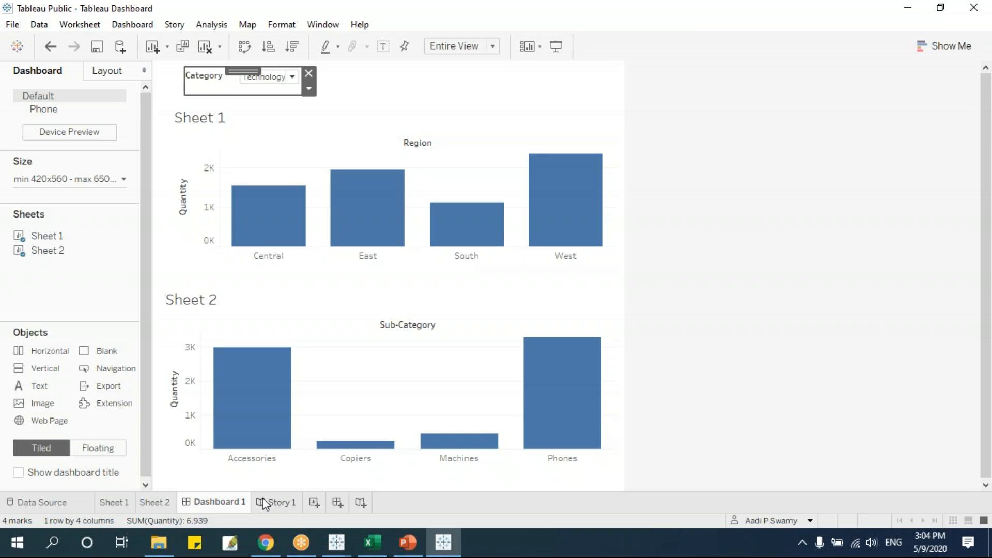
pyautogui.click(115, 502)
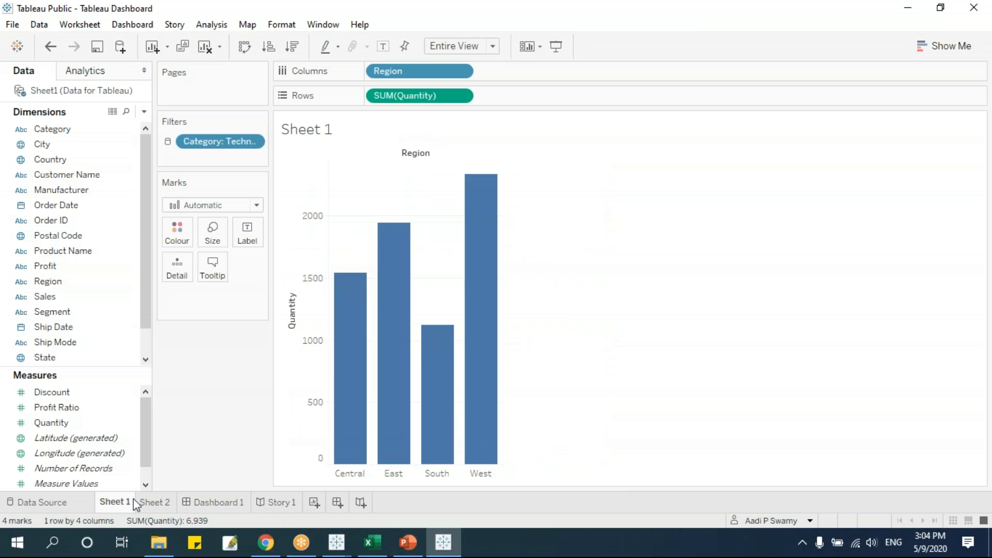
# Hide the Sheet 1, Sheet 2 and Dashboard 1 tabs, leaving only Story 1.
pyautogui.rightClick(118, 504)
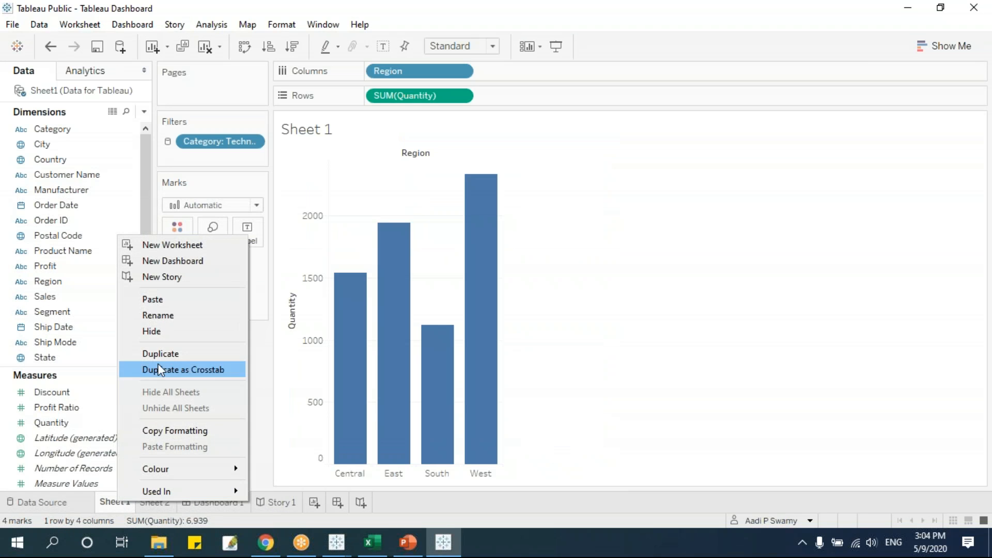
pyautogui.click(155, 333)
pyautogui.rightClick(124, 501)
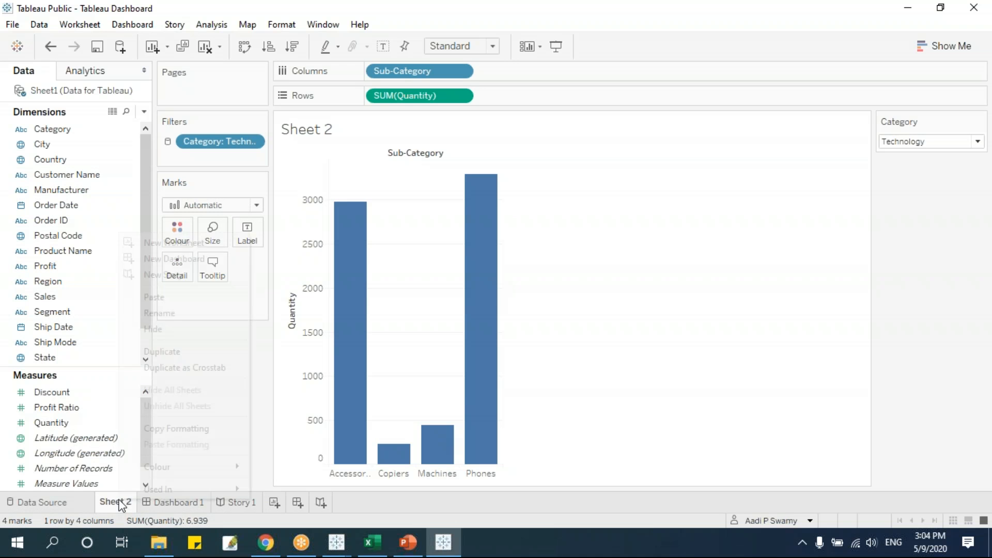
pyautogui.click(148, 330)
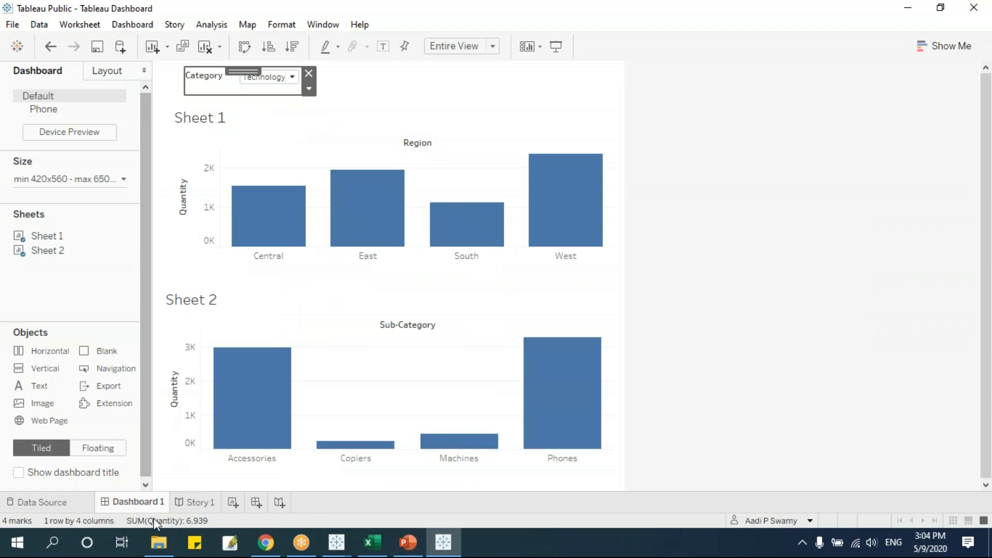
pyautogui.rightClick(143, 502)
pyautogui.click(176, 335)
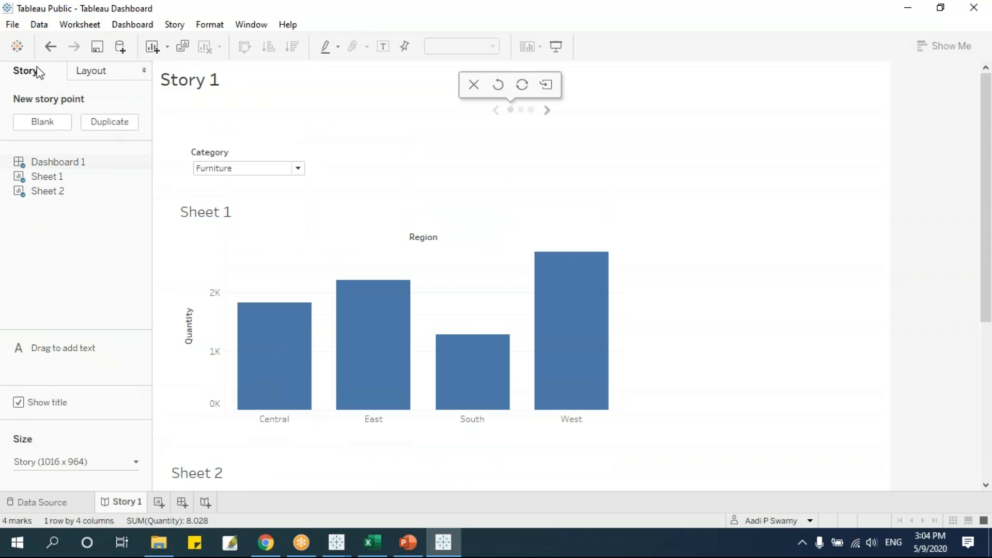
# Save the workbook to Tableau Public from the File menu.
pyautogui.click(13, 25)
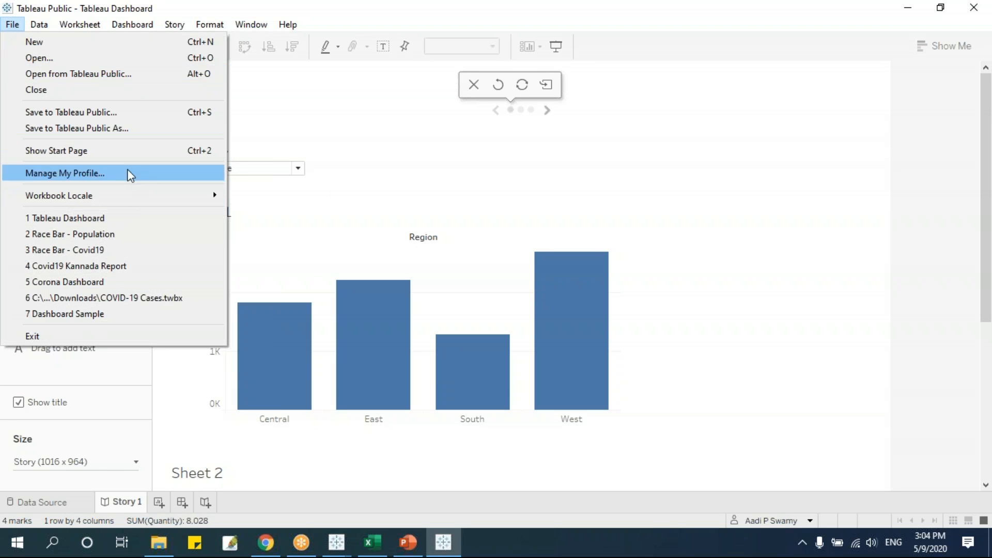
pyautogui.click(88, 113)
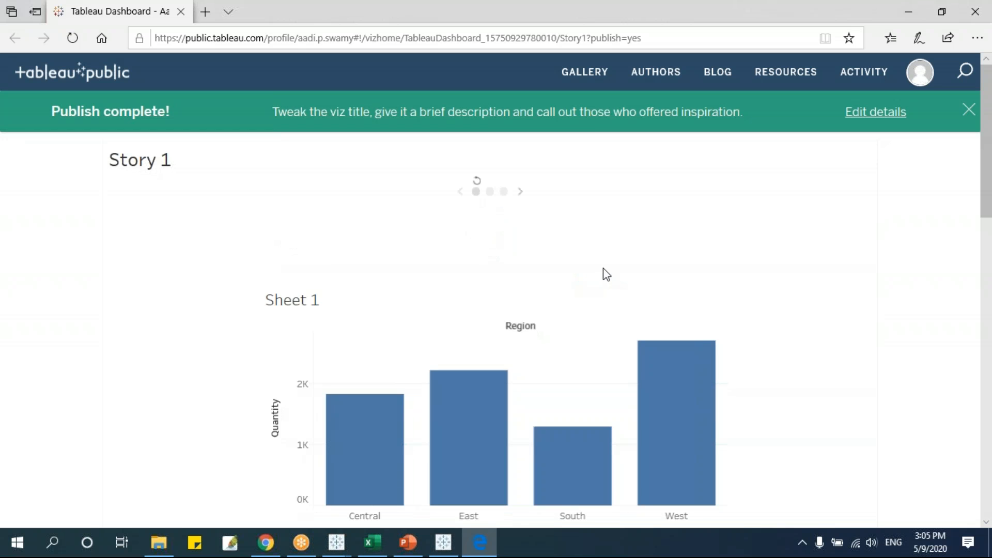
# Change the published story's Category filter from Furniture to Technology.
pyautogui.scroll(-7, 607, 274)
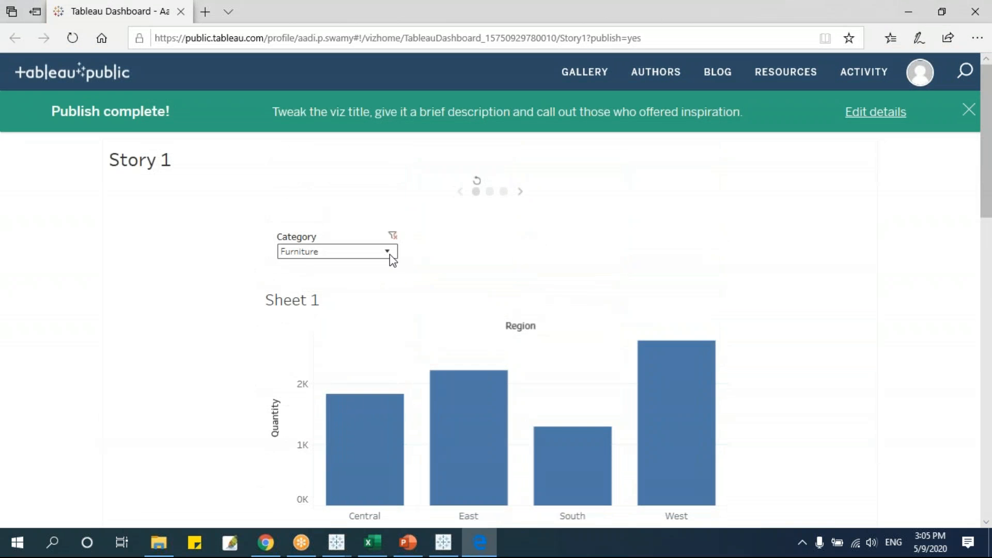
pyautogui.click(391, 258)
pyautogui.click(329, 283)
pyautogui.scroll(-3, 496, 310)
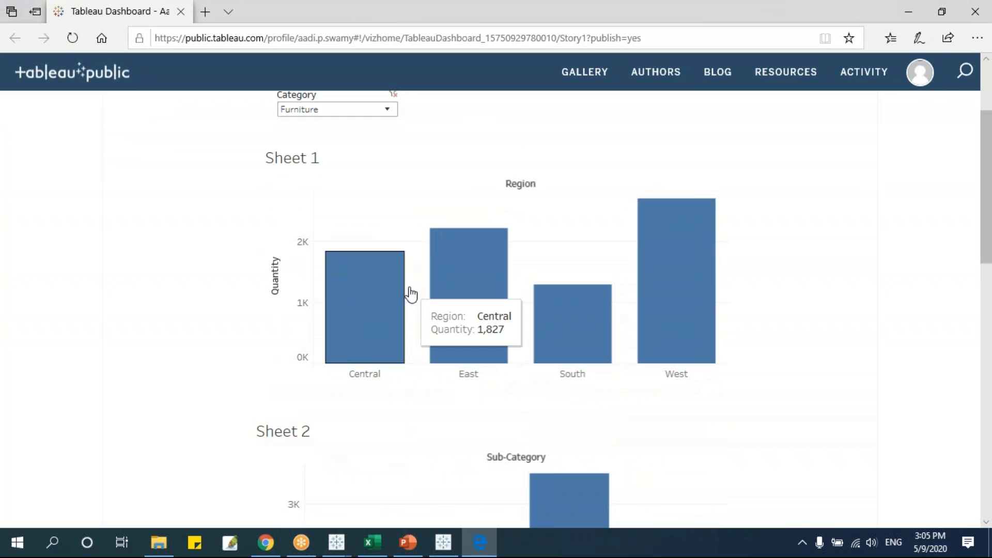
pyautogui.click(388, 112)
pyautogui.click(323, 171)
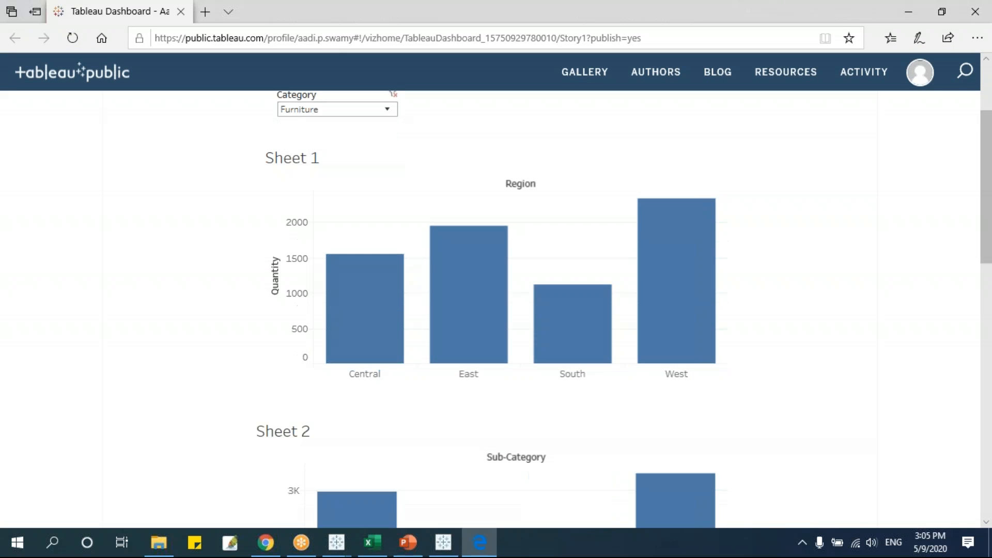
pyautogui.click(389, 110)
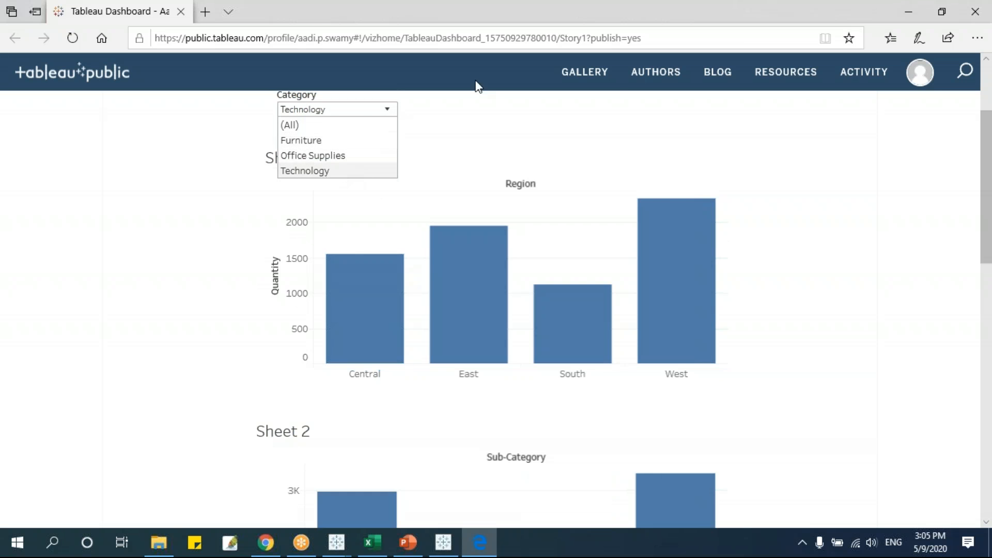
# Select the published story's full web address in the browser's address bar.
pyautogui.click(658, 40)
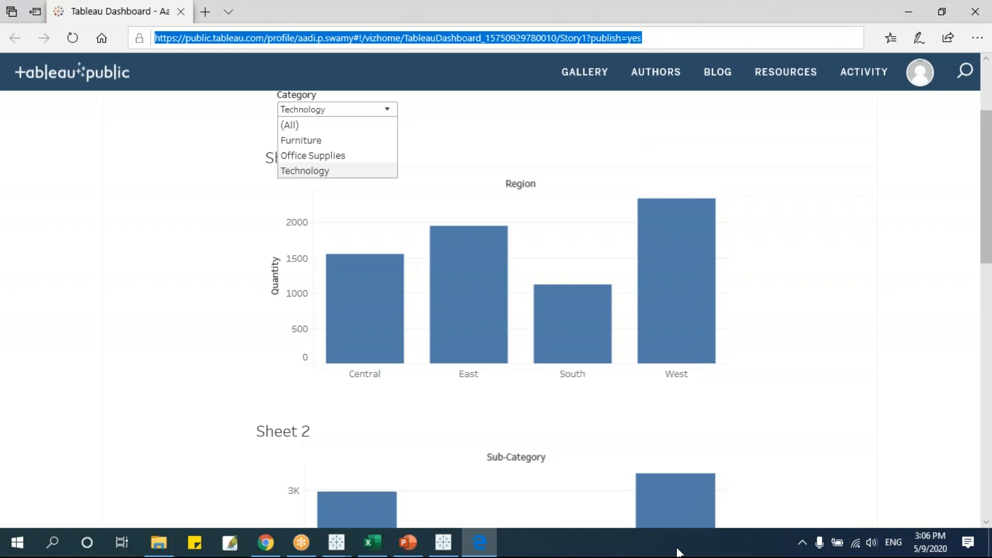
pyautogui.click(132, 265)
pyautogui.moveTo(643, 38); pyautogui.dragTo(133, 26)
pyautogui.click(95, 271)
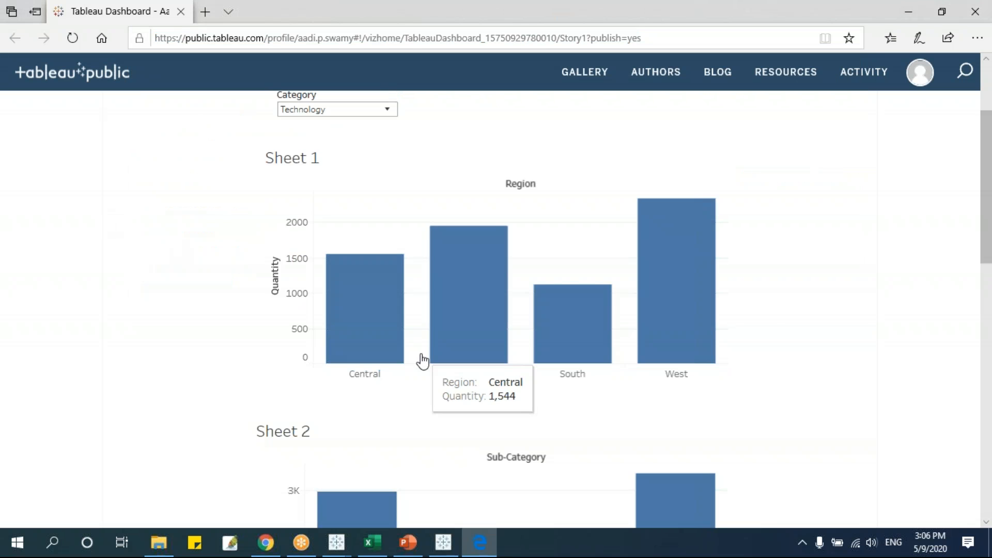
# Advance the story to point 2, showing the Region quantity bar chart.
pyautogui.scroll(3, 420, 358)
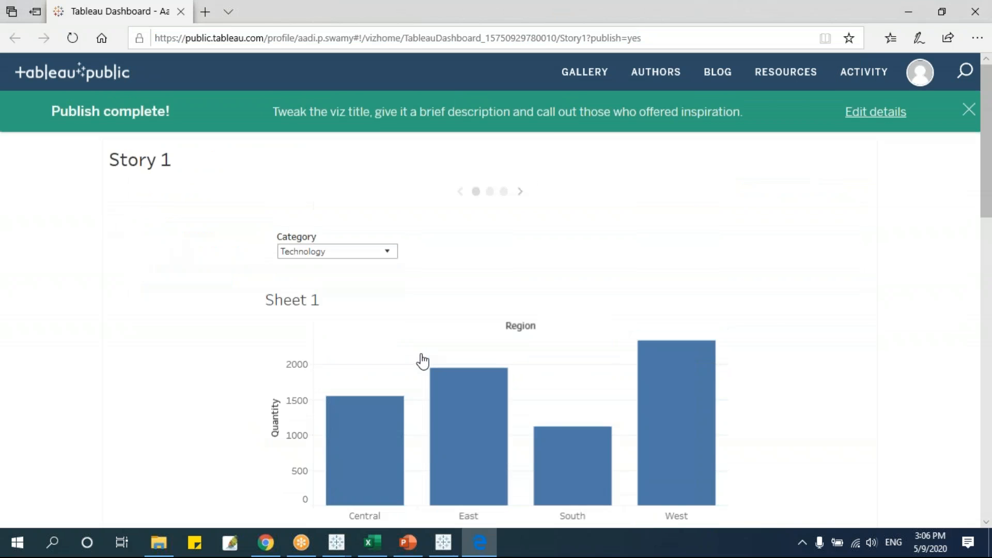
pyautogui.click(519, 191)
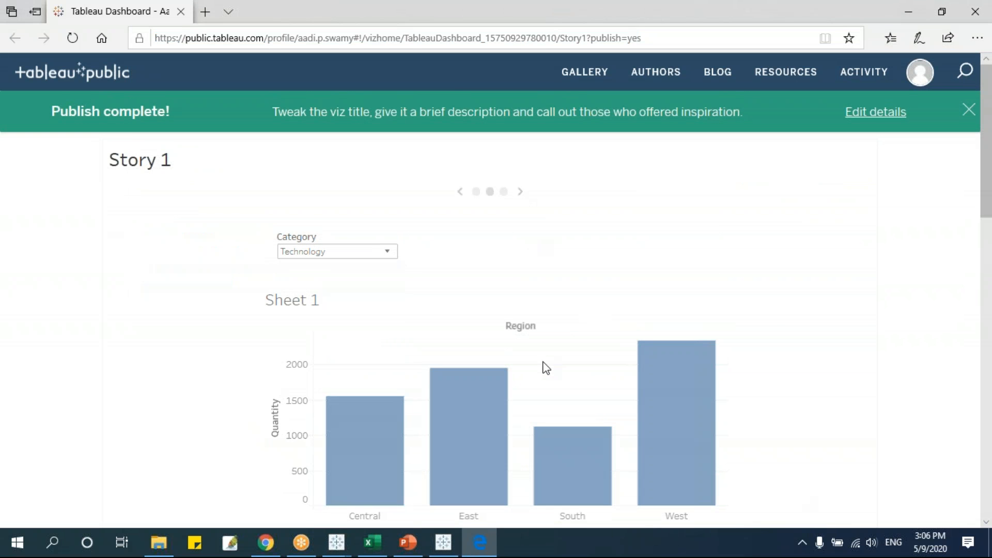
pyautogui.scroll(-12, 491, 310)
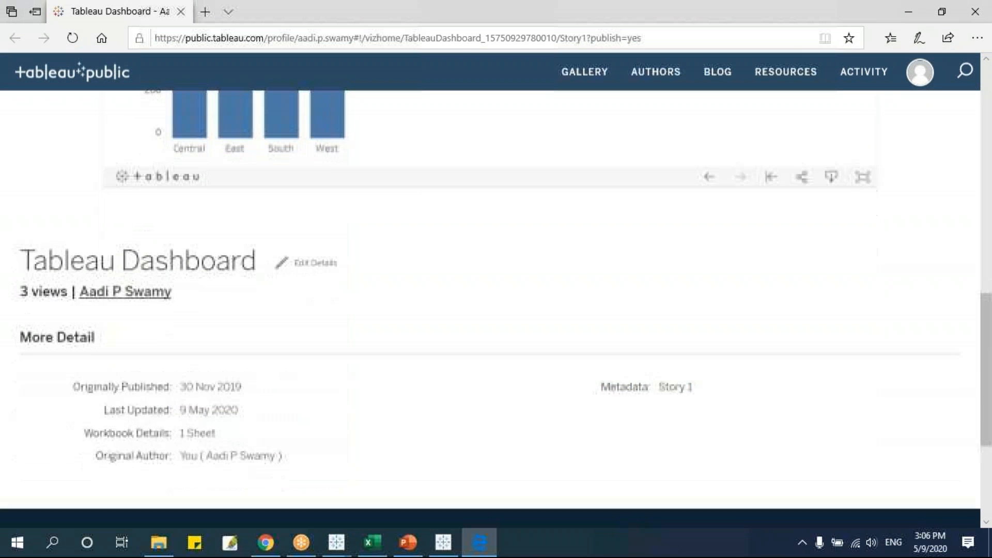
pyautogui.scroll(3, 491, 310)
pyautogui.scroll(-6, 491, 310)
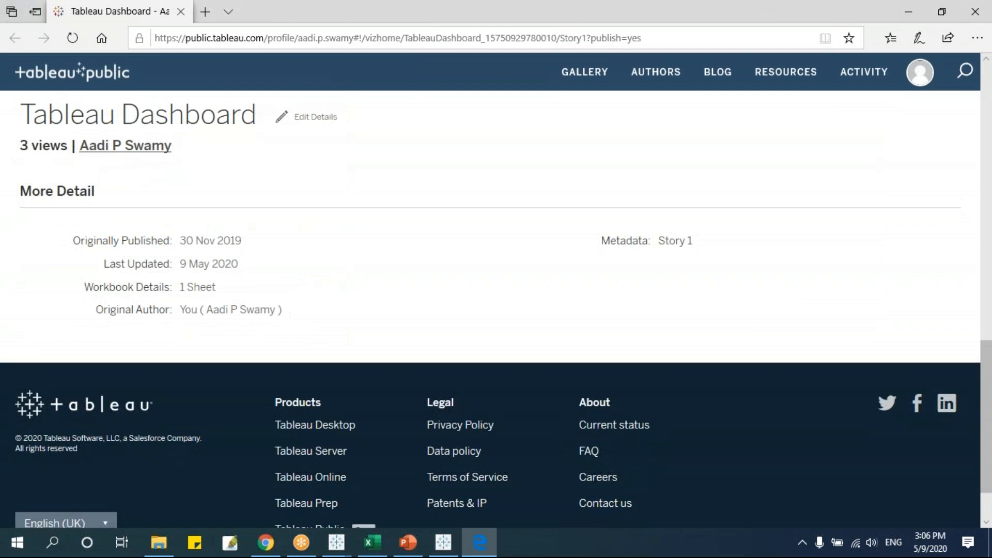
pyautogui.scroll(5, 490, 363)
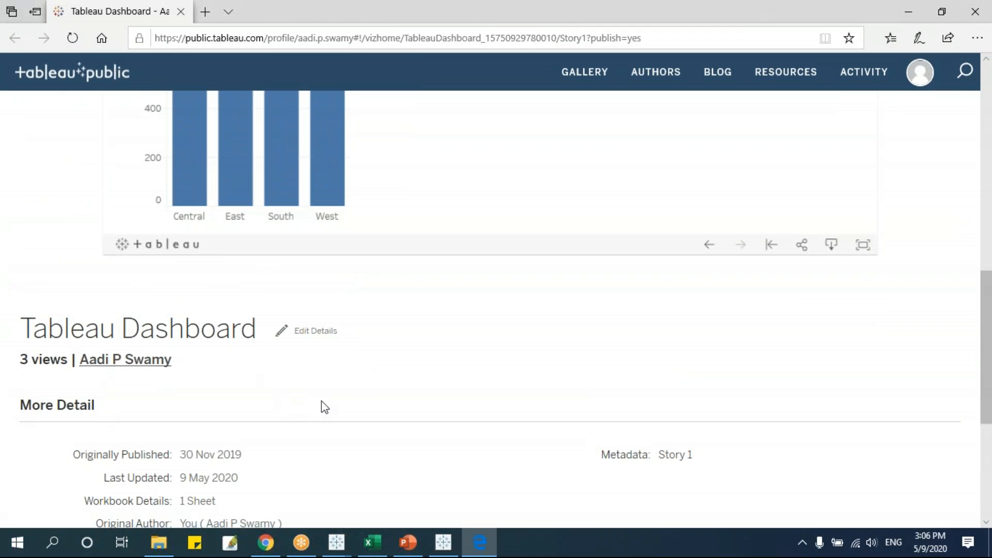
pyautogui.scroll(10, 315, 406)
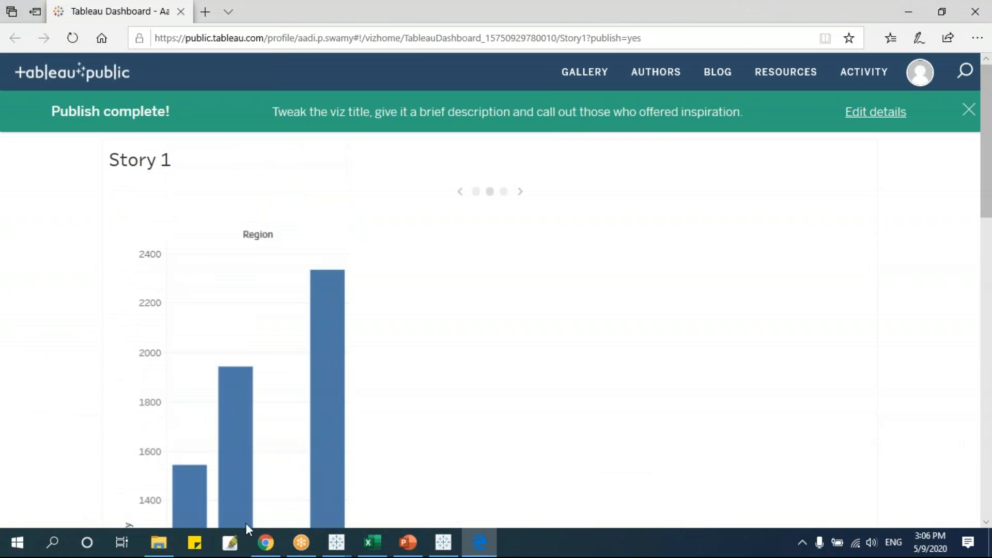
# In the Tableau Dashboard workbook, unhide all sheets from the Story 1 tab and resave with Ctrl+S.
pyautogui.moveTo(344, 552)
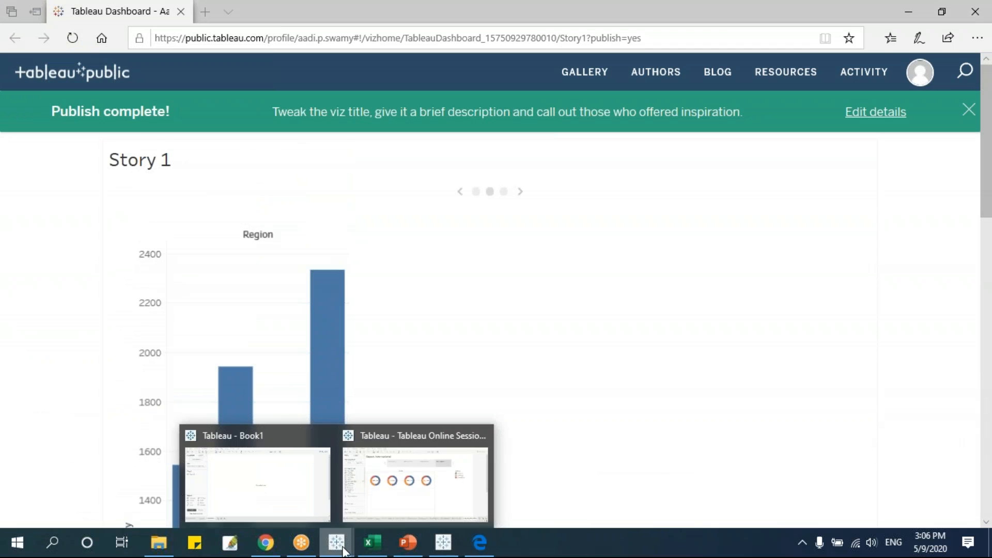
pyautogui.click(303, 488)
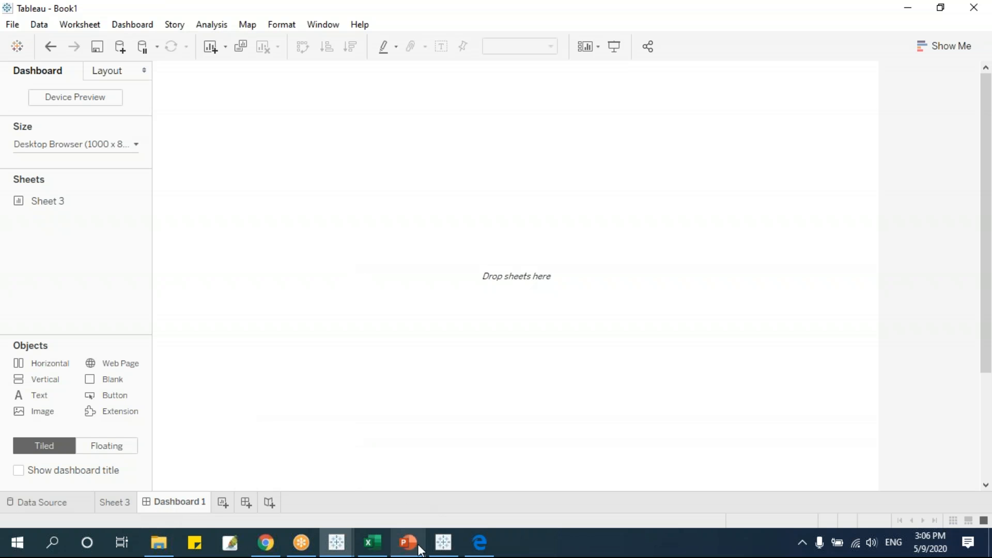
pyautogui.click(446, 544)
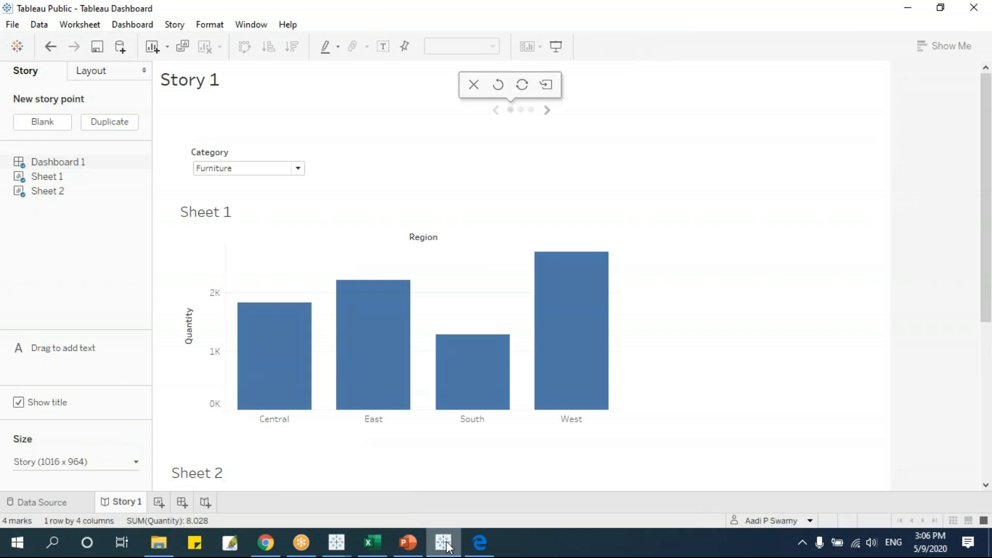
pyautogui.rightClick(133, 504)
pyautogui.click(213, 435)
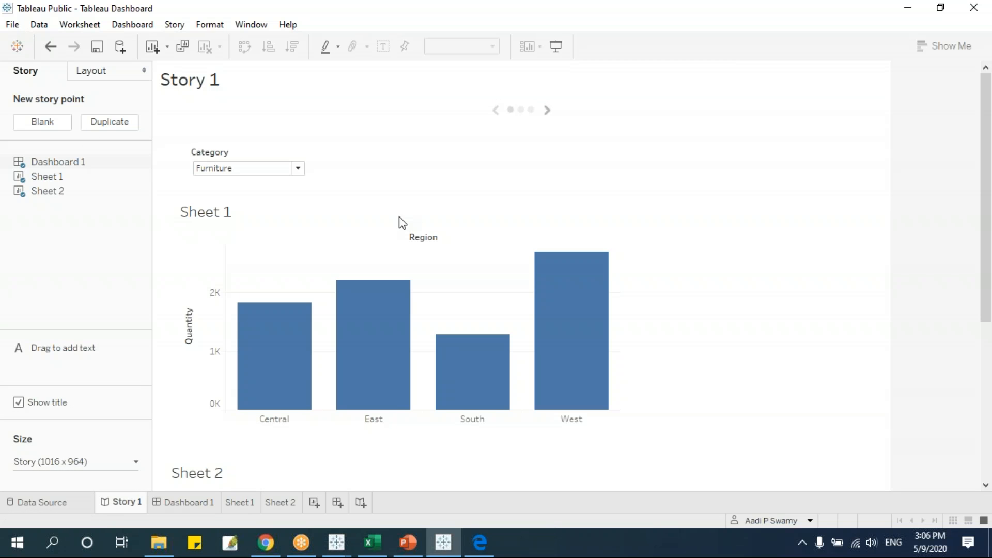
pyautogui.hotkey('ctrl', 's')
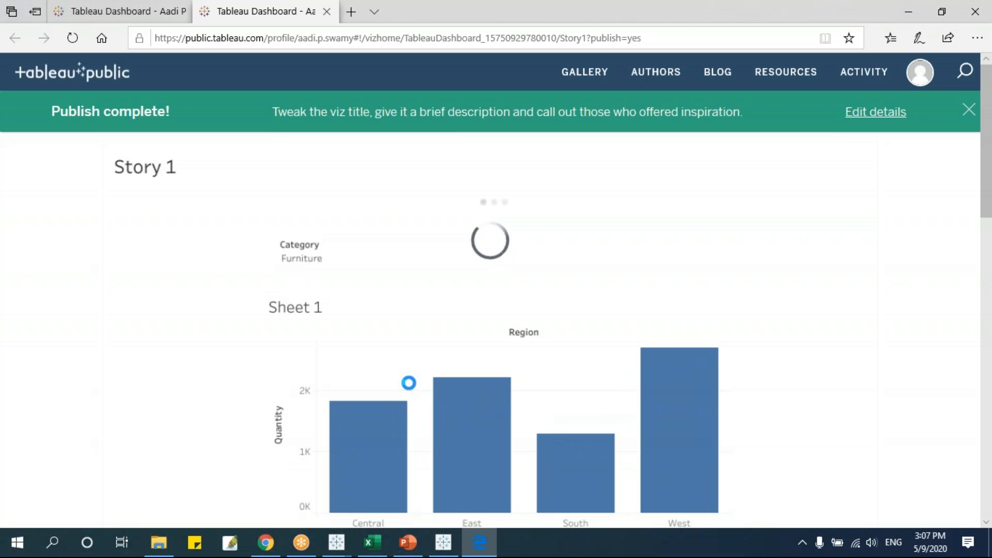
# View the published Sheet 1 from the Metadata list, then return to the desktop workbook.
pyautogui.scroll(-8, 409, 382)
pyautogui.scroll(-5, 409, 382)
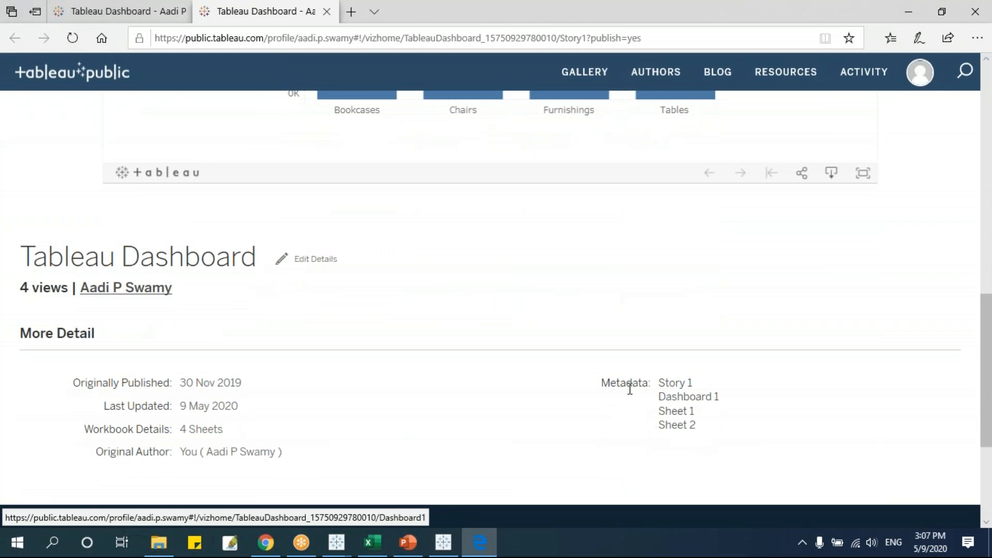
pyautogui.click(677, 411)
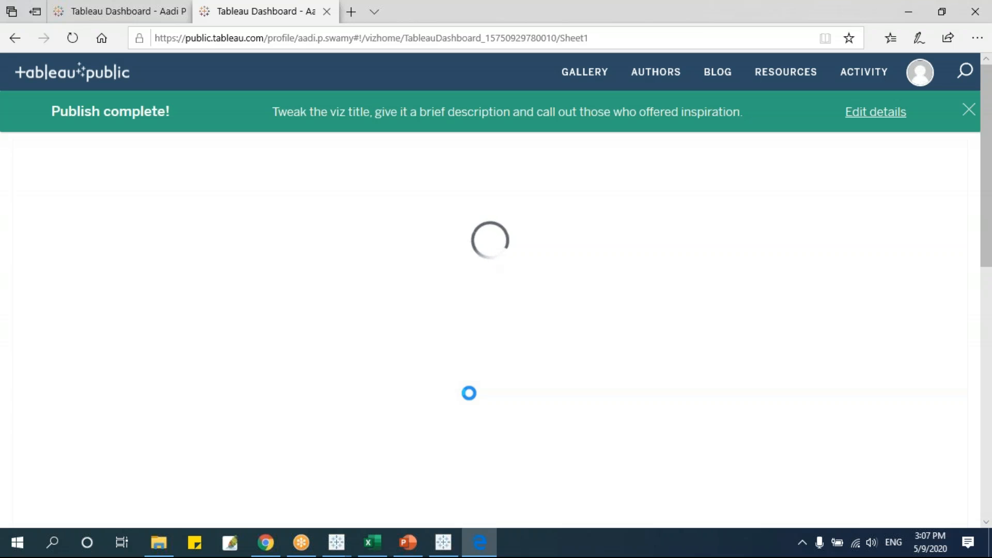
pyautogui.scroll(-3, 286, 381)
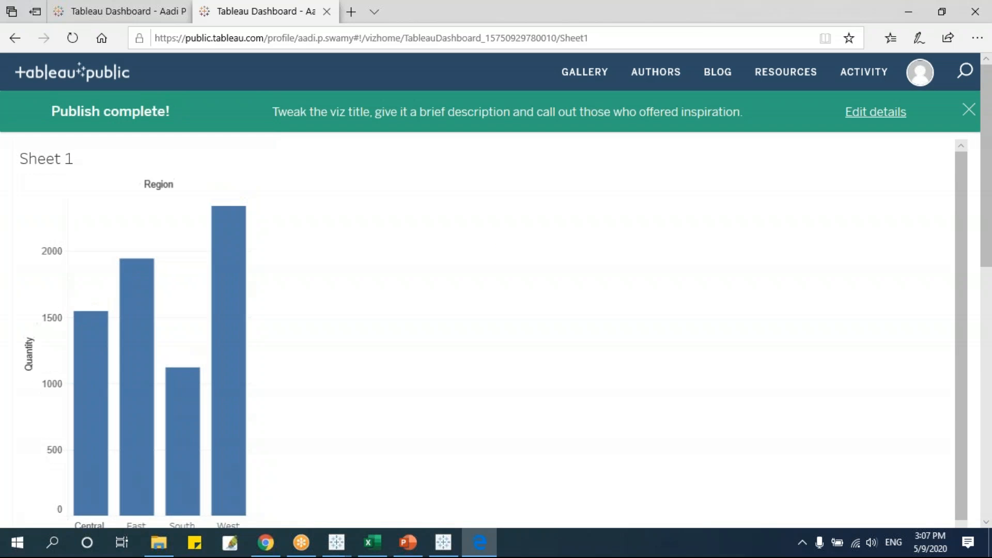
pyautogui.click(443, 551)
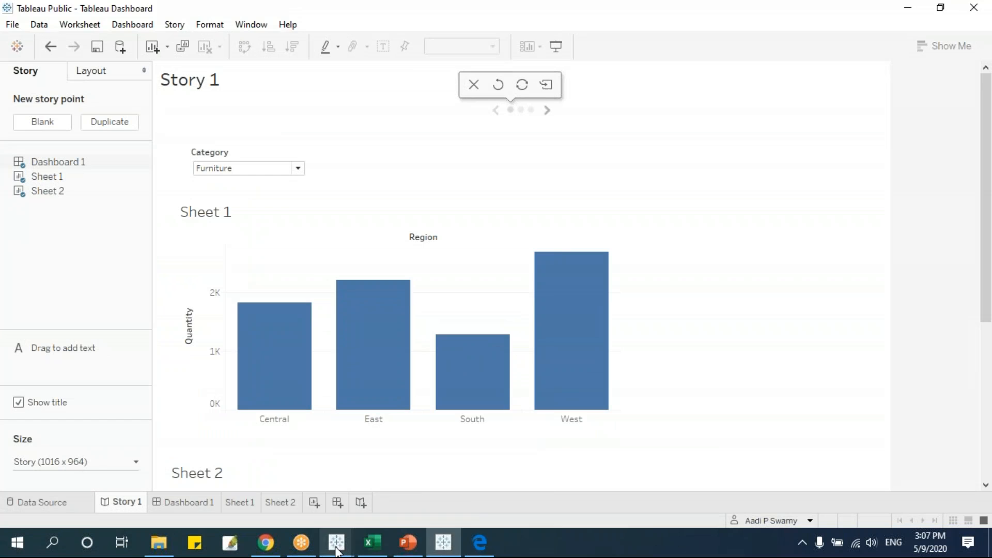
pyautogui.moveTo(337, 542)
pyautogui.click(383, 485)
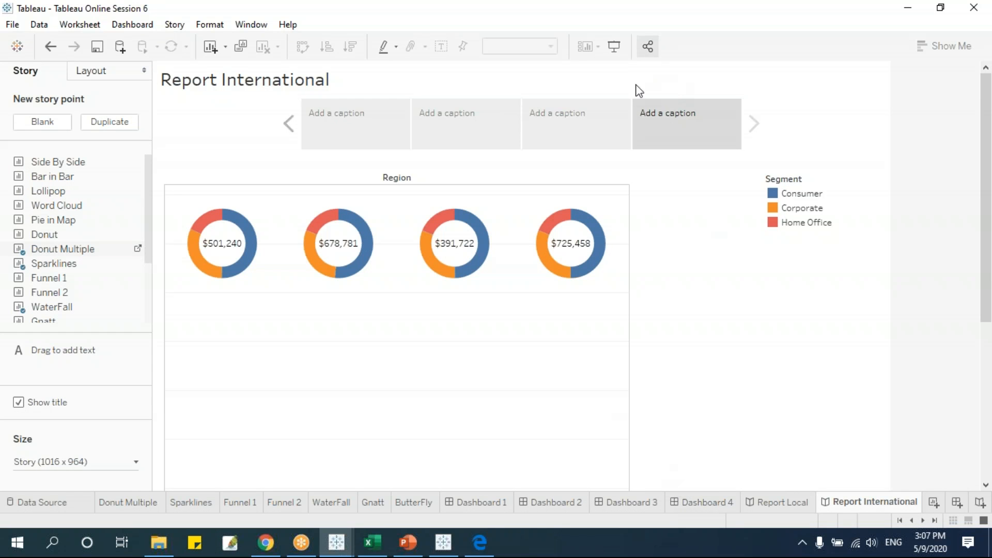
pyautogui.click(443, 542)
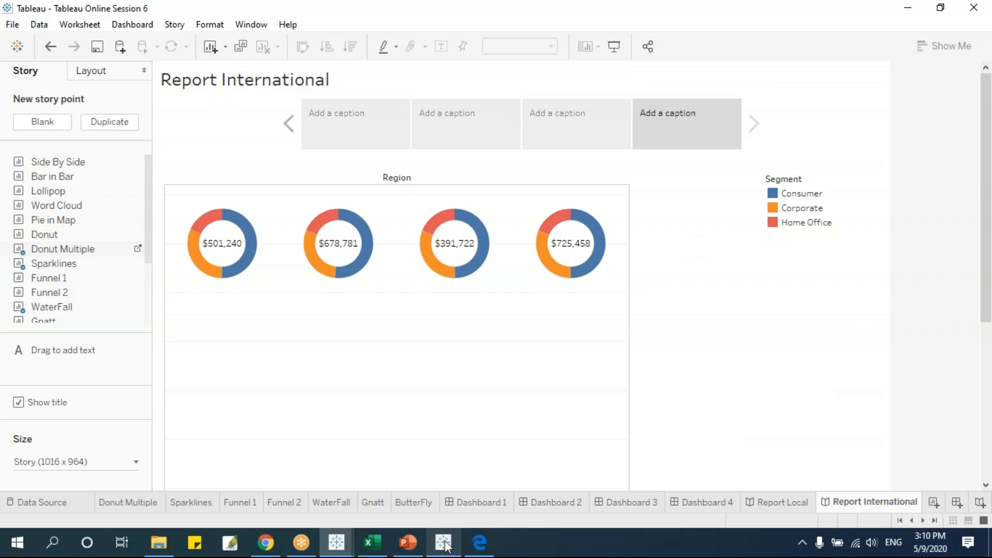
pyautogui.moveTo(443, 542)
pyautogui.click(443, 491)
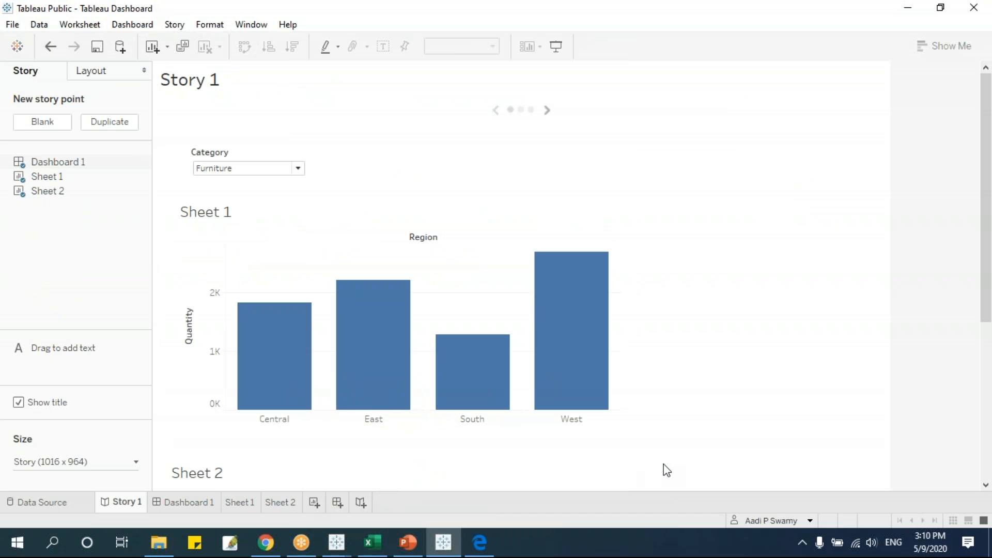
# Switch back to Edge showing the published Story 1 page with its Region quantity bar chart.
pyautogui.moveTo(534, 393)
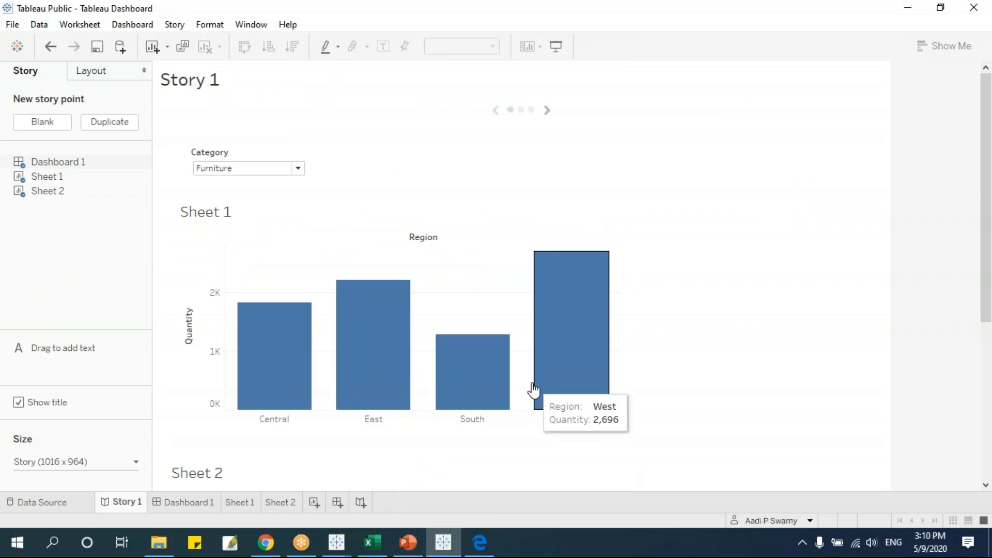
pyautogui.click(479, 542)
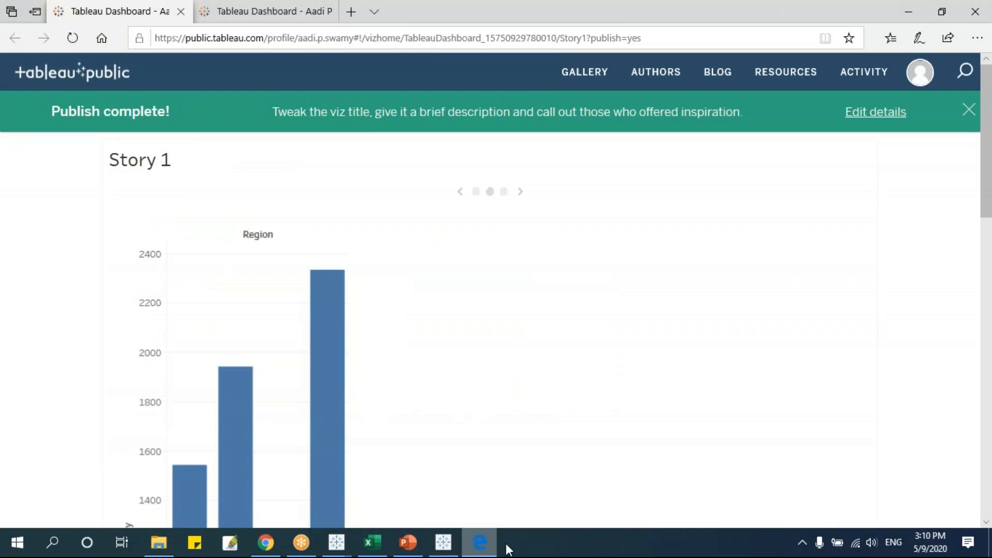
pyautogui.click(435, 41)
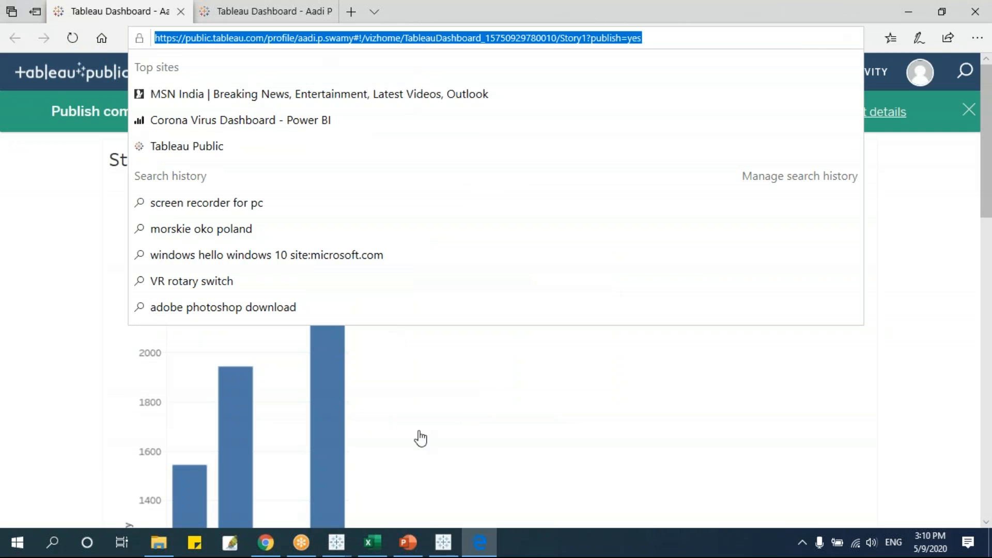
pyautogui.click(593, 423)
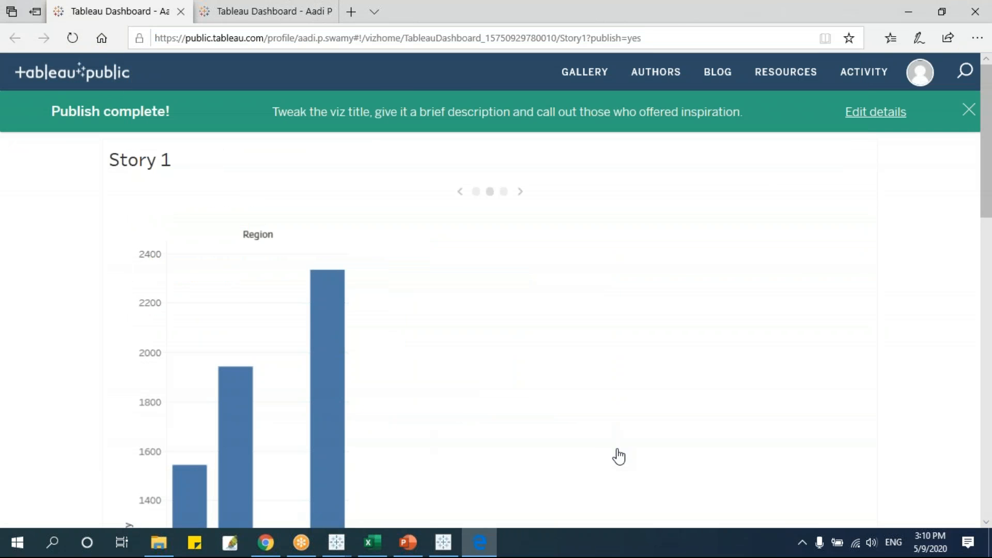